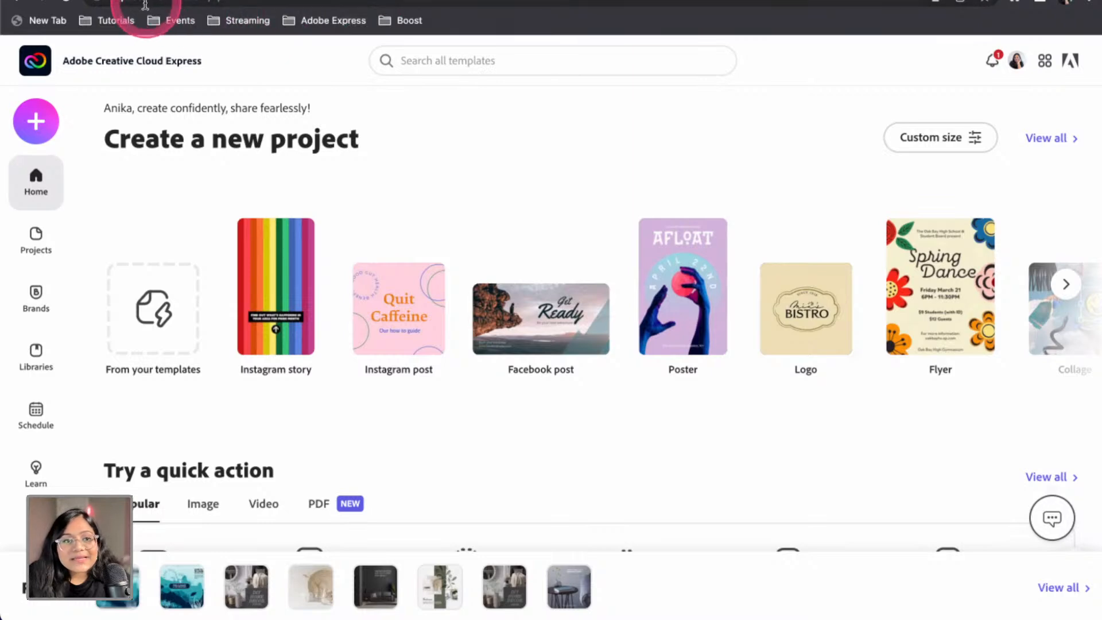
Open Creative Cloud Express from the Creative Cloud page's Web apps, then close its new tab
click(136, 5)
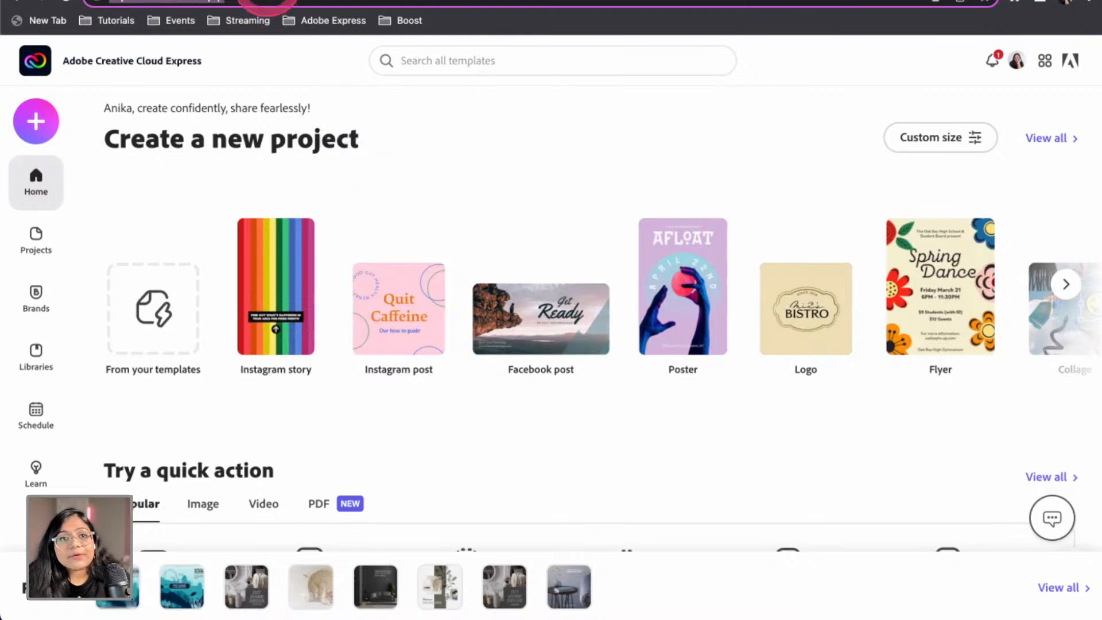
click(187, 0)
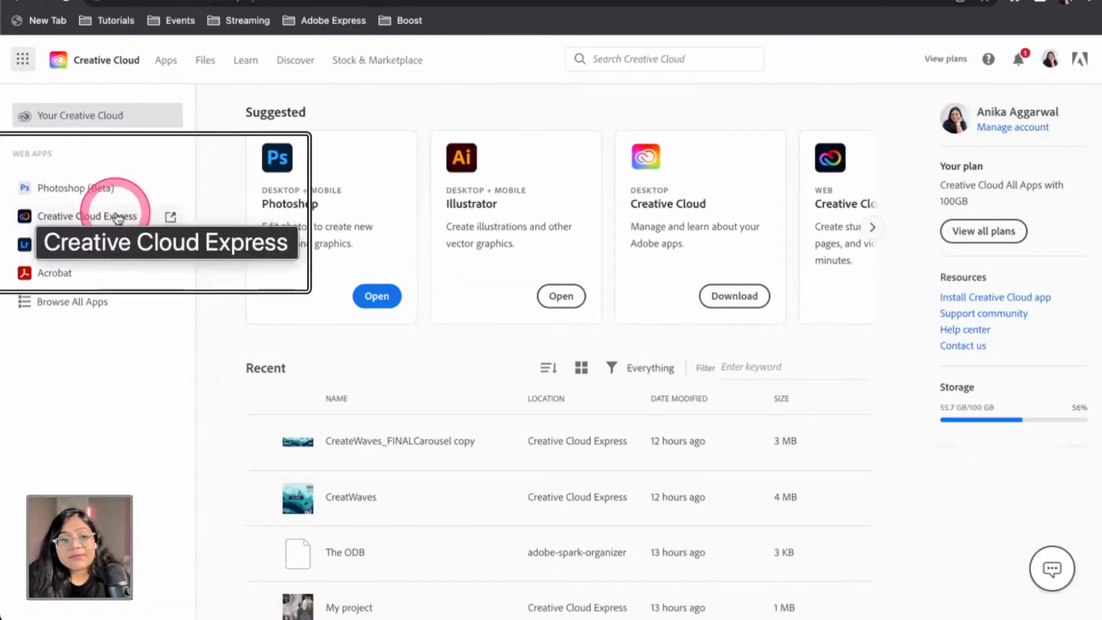
click(156, 218)
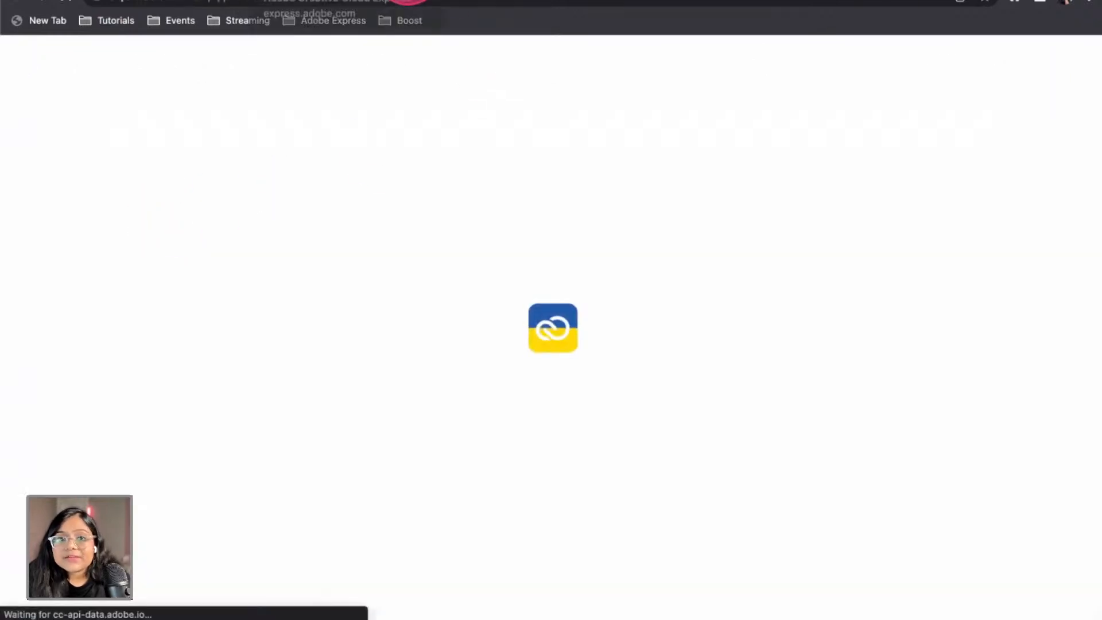
click(423, 1)
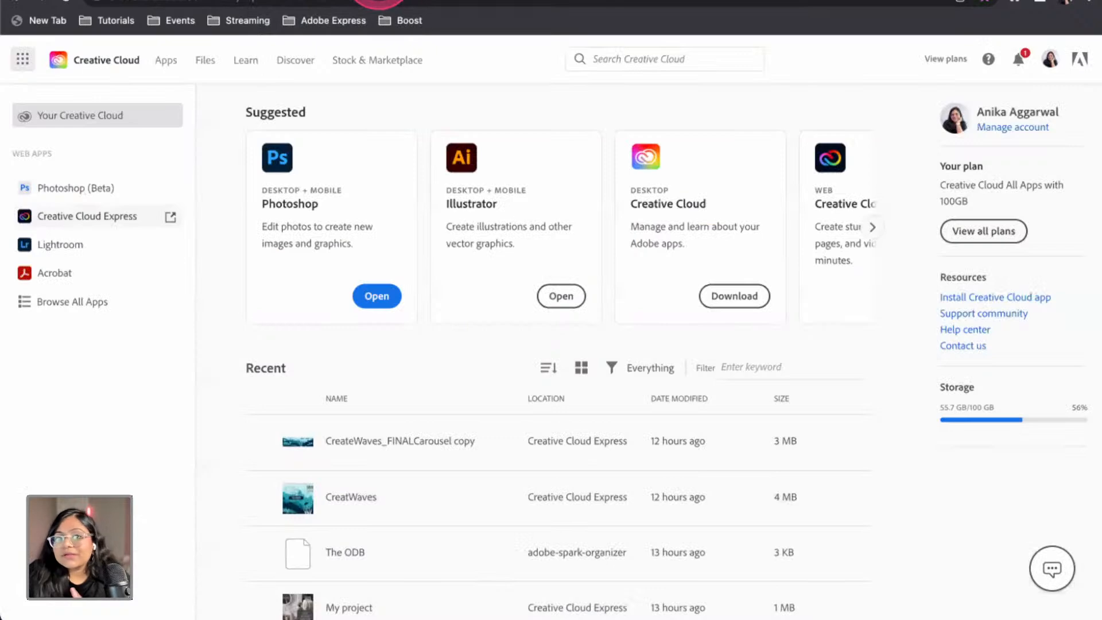
Launch Creative Cloud Express in the browser from the desktop app's Creative Cloud Express category
mouse_move(706, 615)
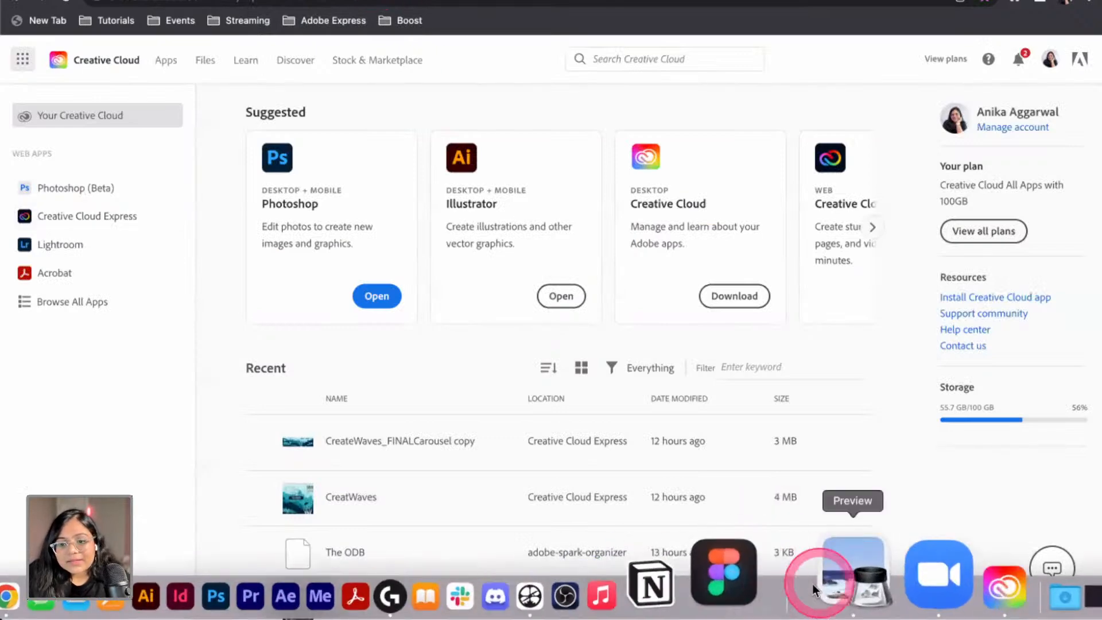
click(893, 574)
click(617, 215)
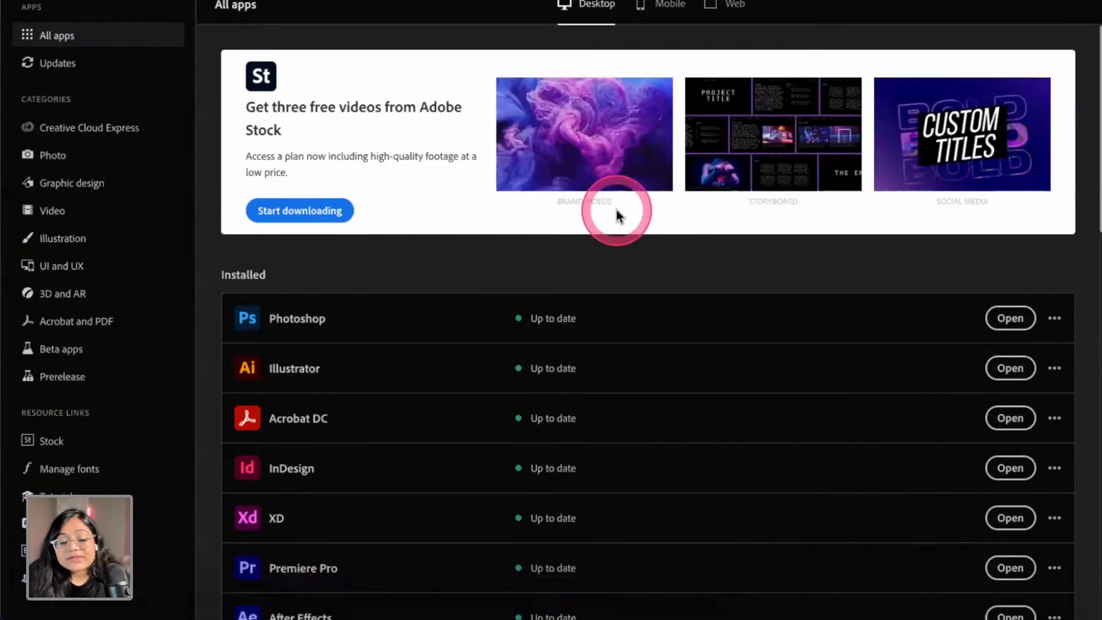
click(85, 129)
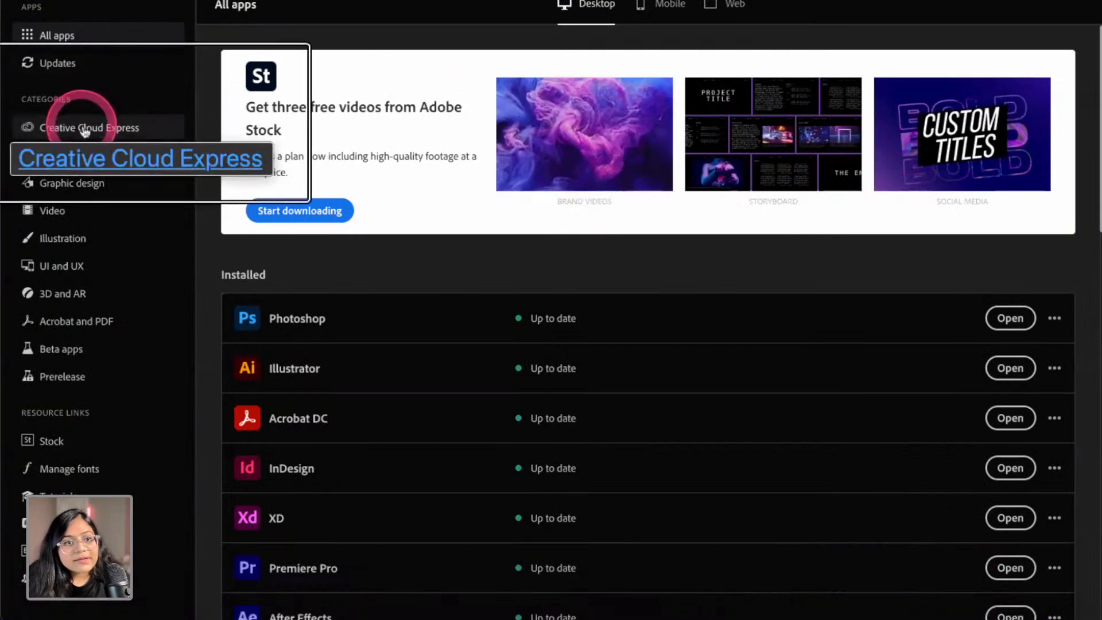
click(83, 129)
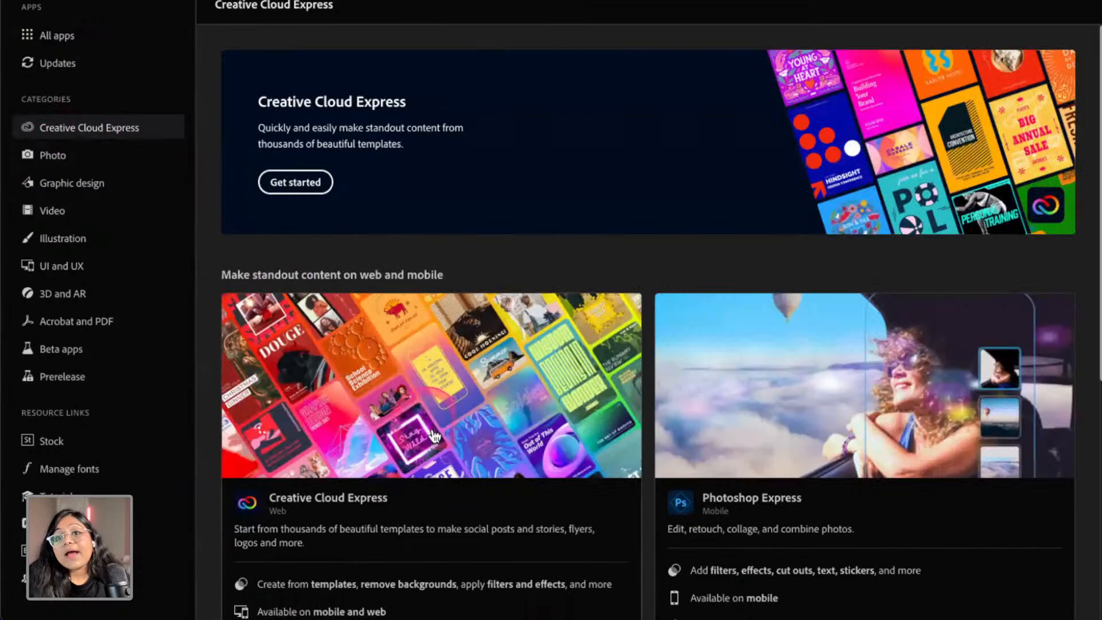
scroll(413, 600, down, 7)
click(593, 283)
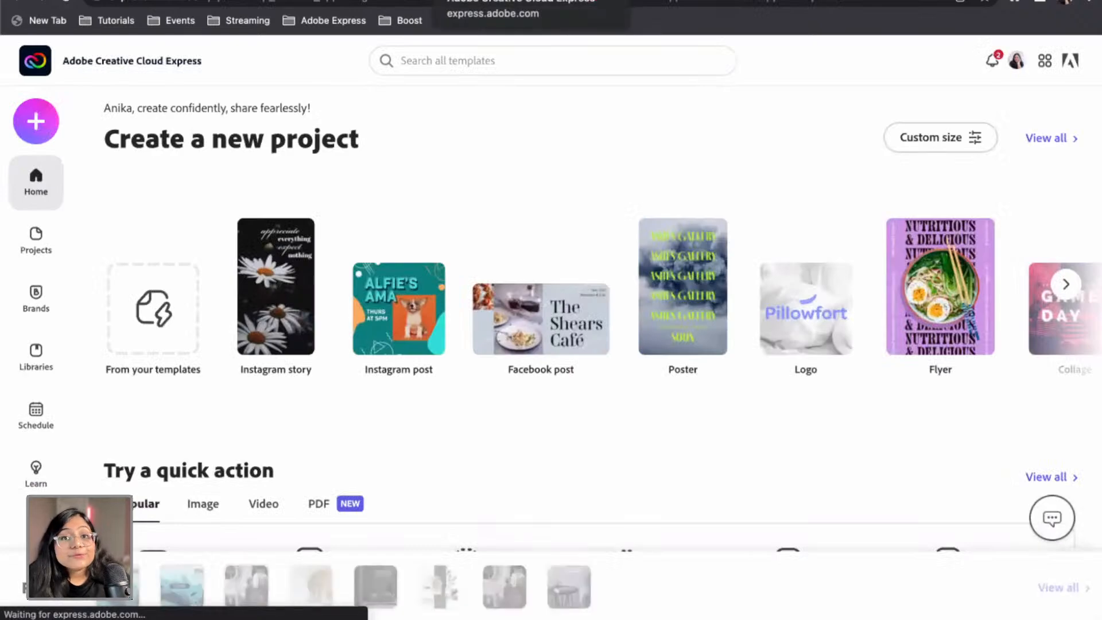
Create a new Instagram post from the + menu's Create new list
click(601, 5)
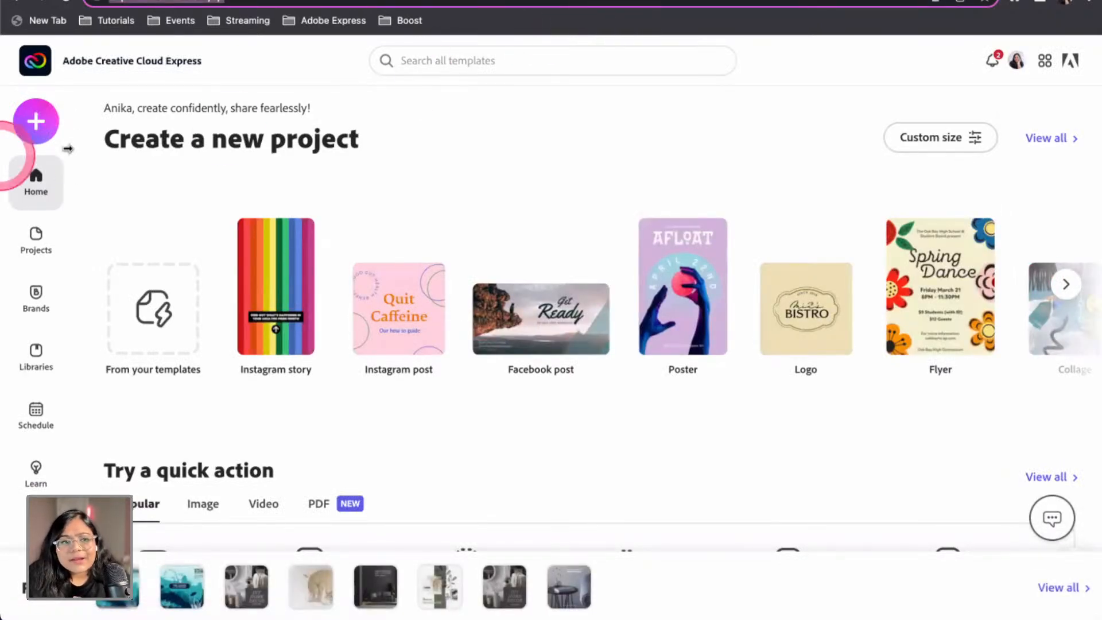
click(50, 121)
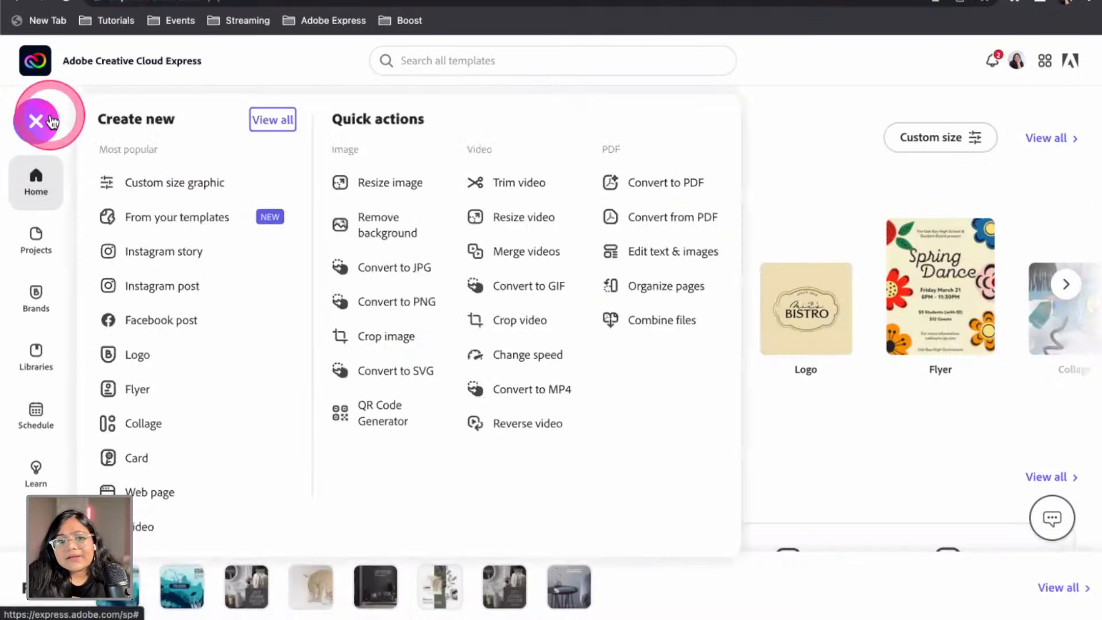
click(165, 293)
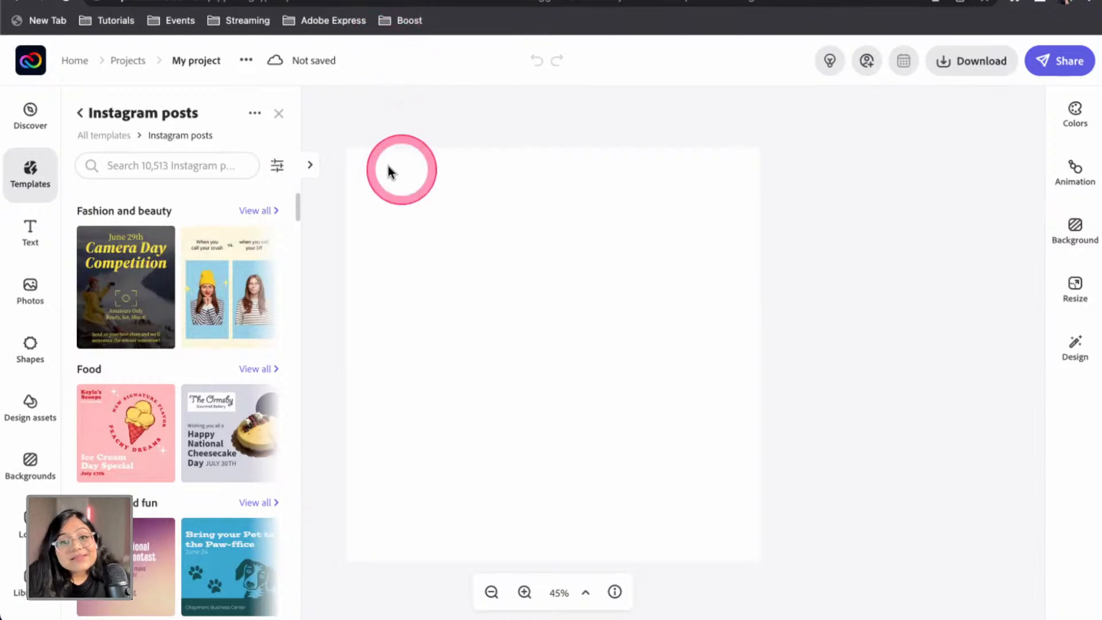
Search Instagram post templates for 'interior' and apply the Bedroom Makeover template
click(158, 163)
text(in)
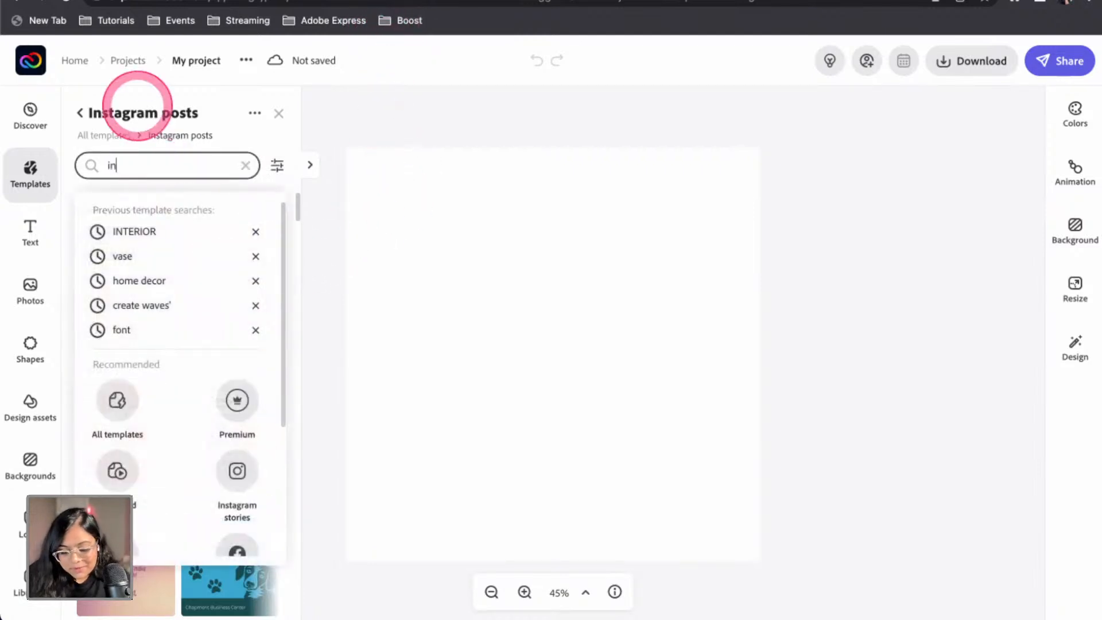
text(terior)
key(Return)
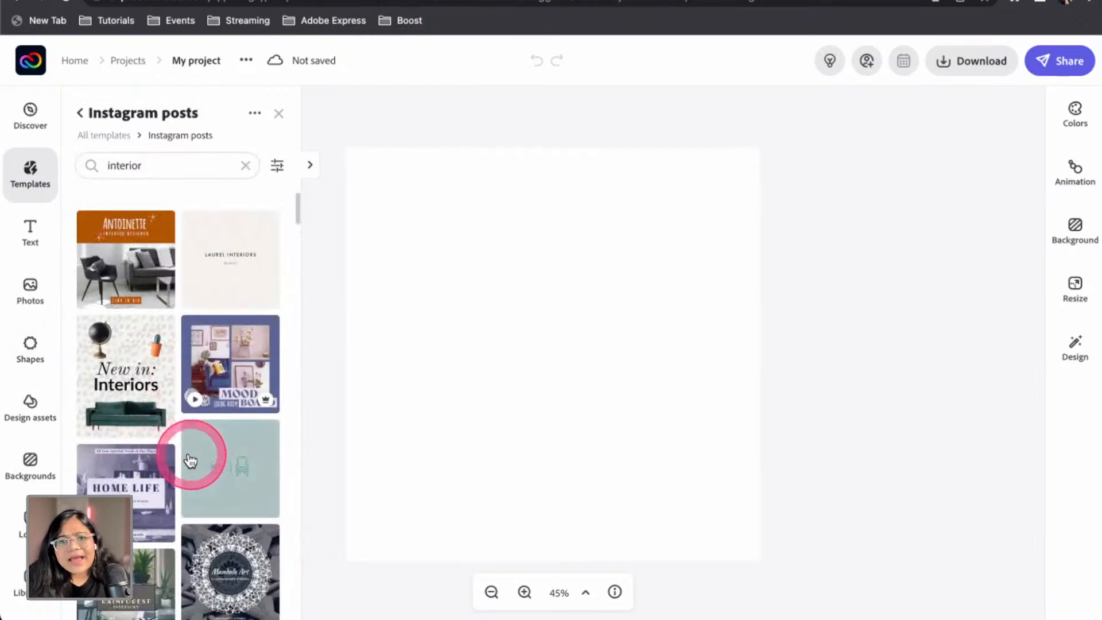
scroll(198, 453, down, 1)
scroll(197, 458, down, 4)
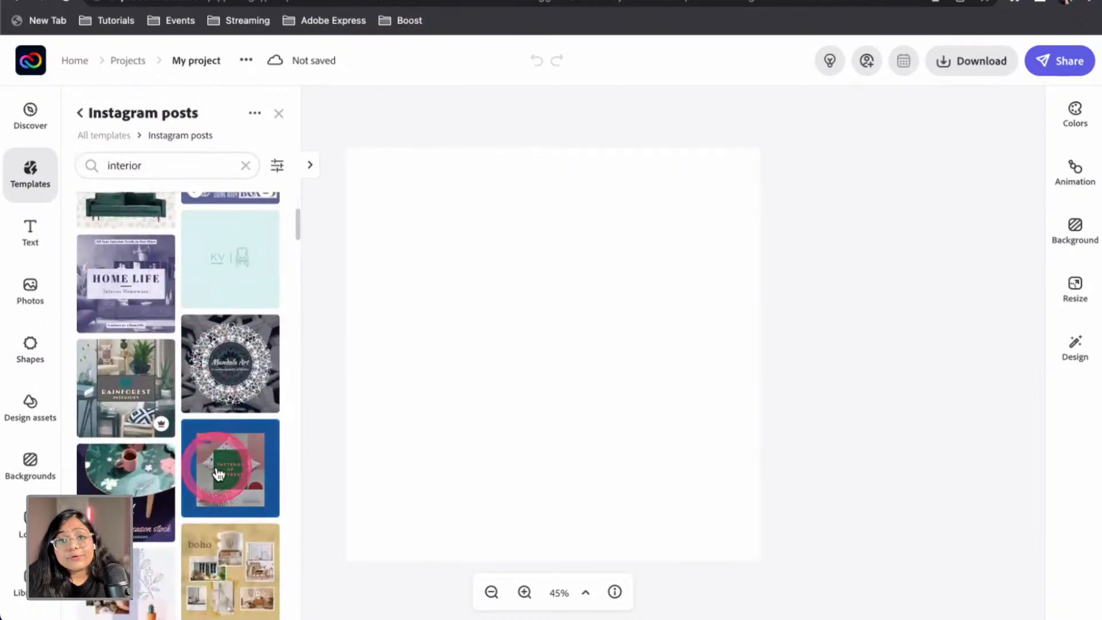
scroll(223, 474, down, 7)
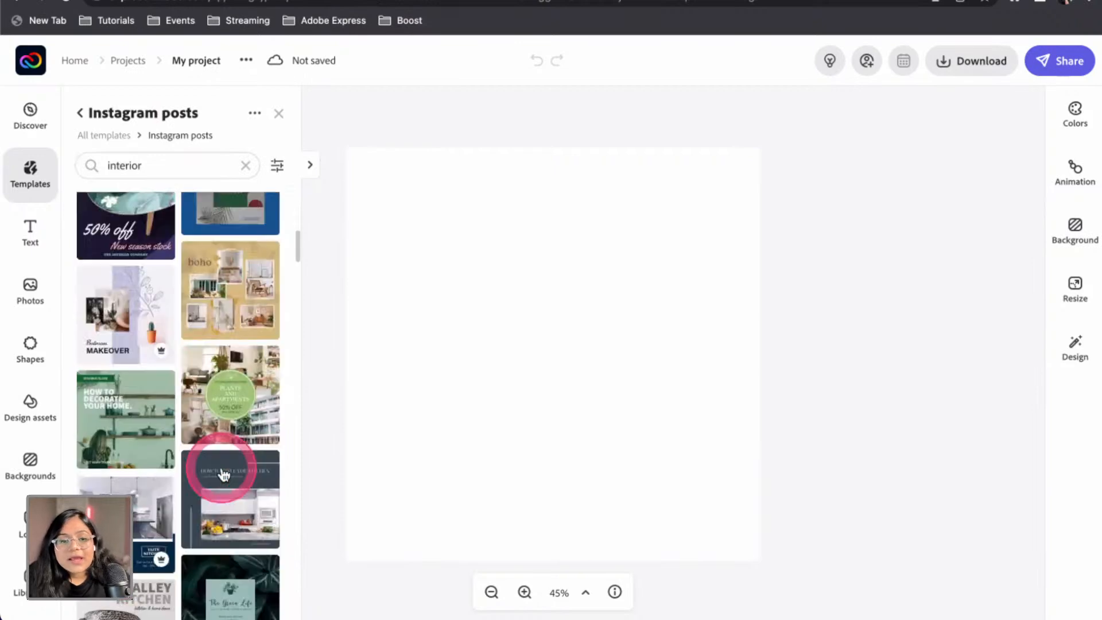
scroll(241, 436, up, 7)
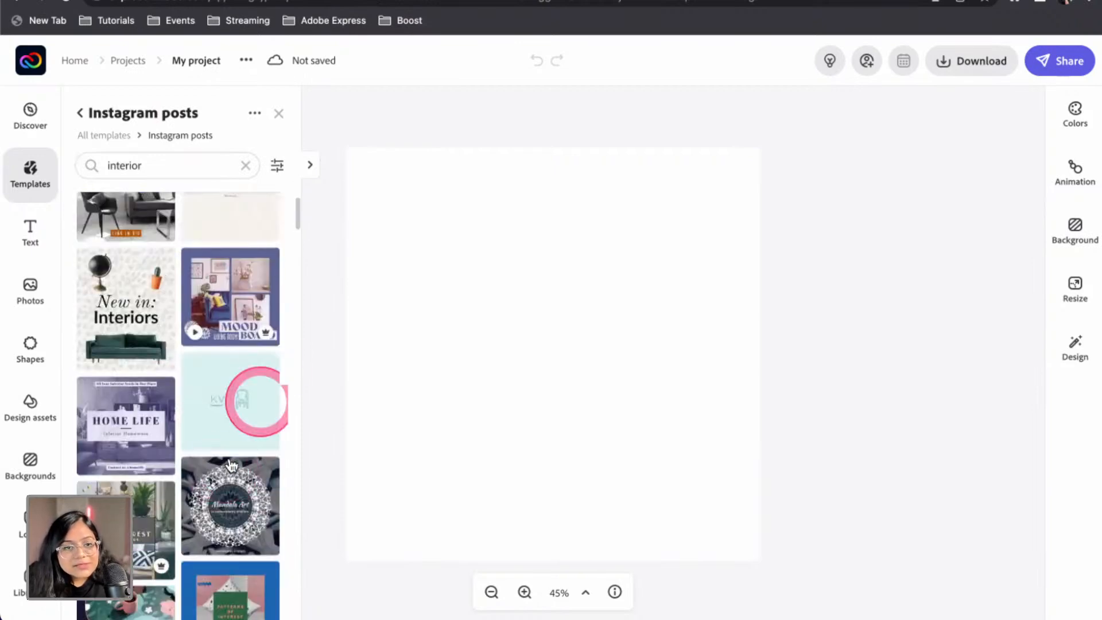
click(309, 168)
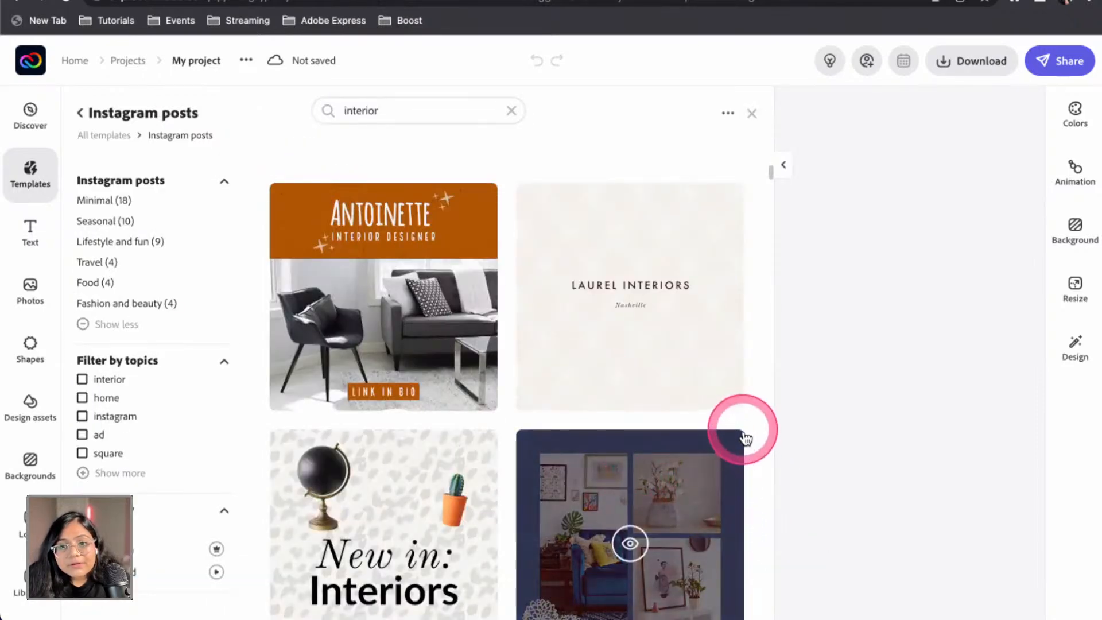
scroll(745, 408, down, 6)
scroll(746, 356, down, 8)
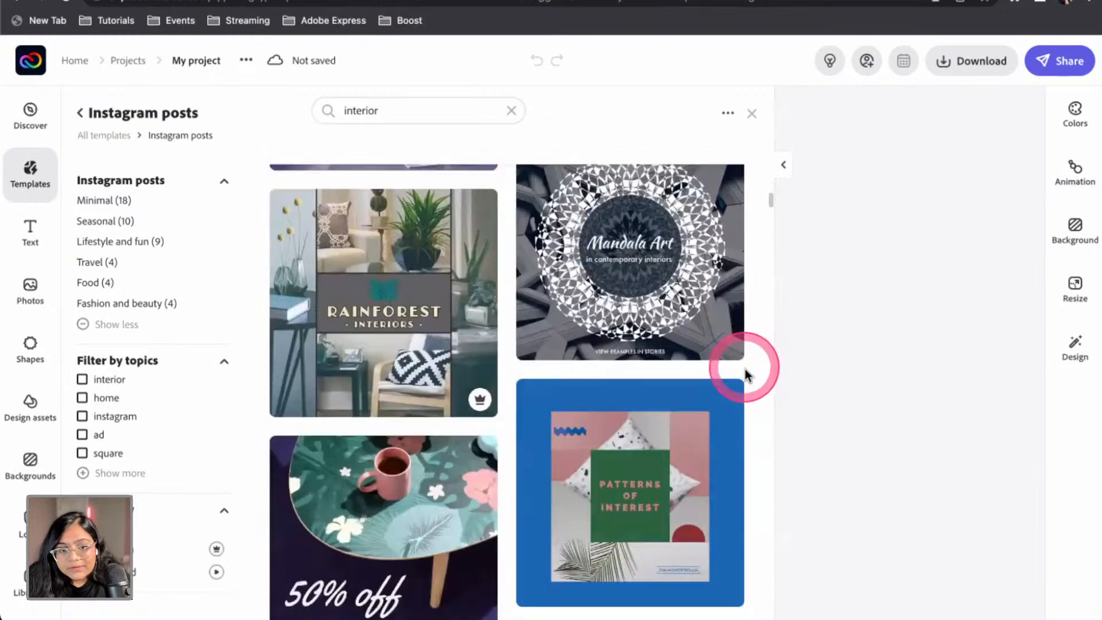
scroll(745, 374, down, 6)
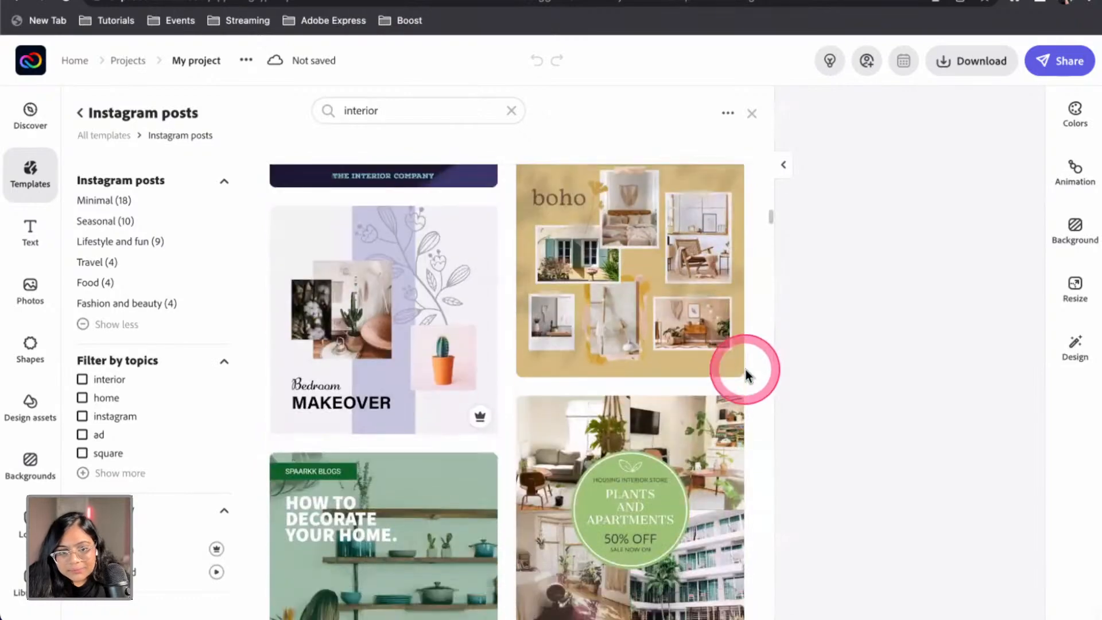
mouse_move(417, 327)
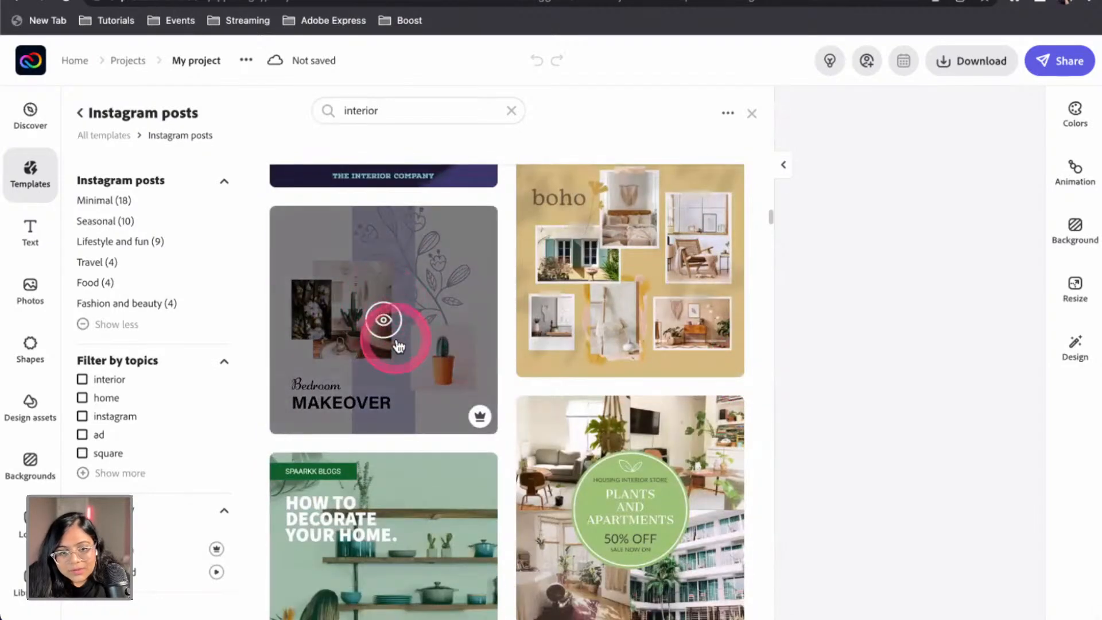
click(394, 330)
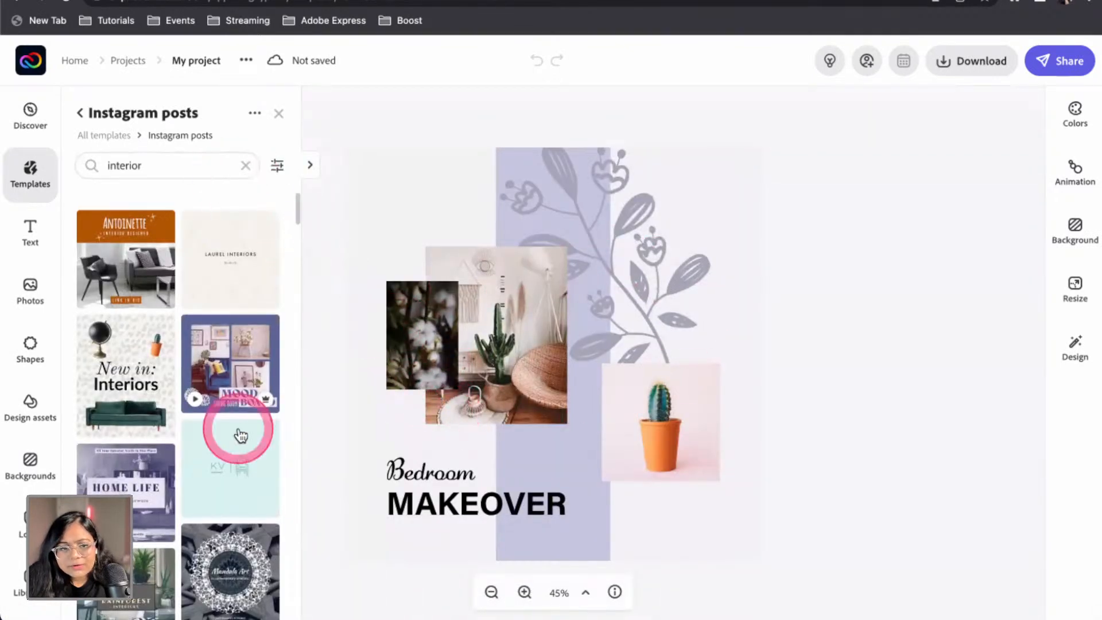
Apply the Open House template instead and close the Templates panel
scroll(241, 436, down, 2)
click(309, 164)
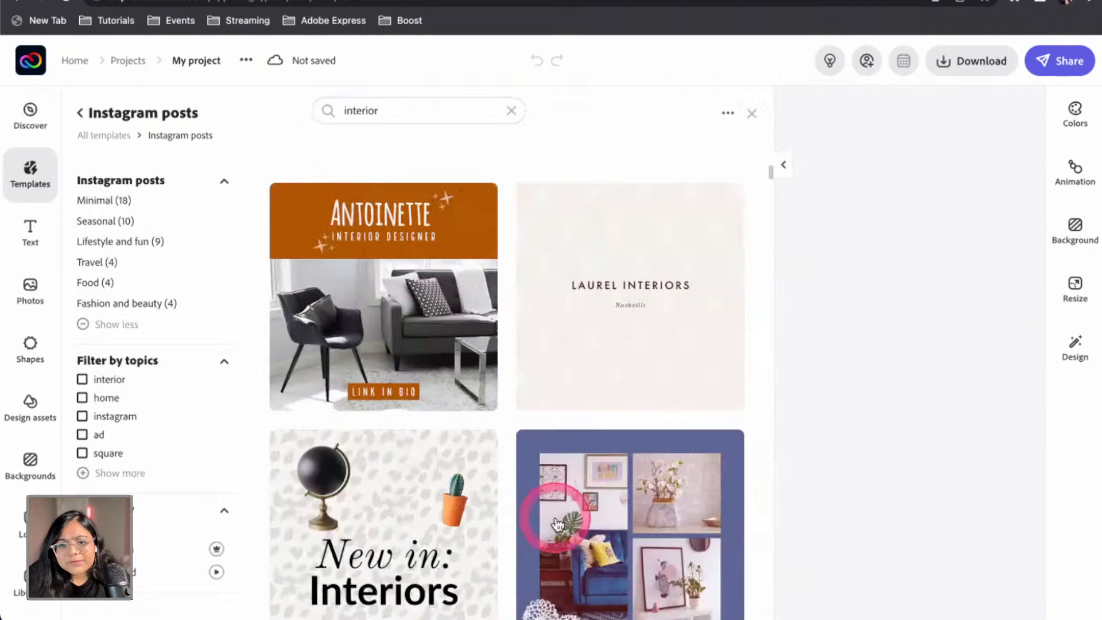
scroll(555, 523, down, 10)
scroll(558, 520, down, 10)
scroll(559, 519, down, 10)
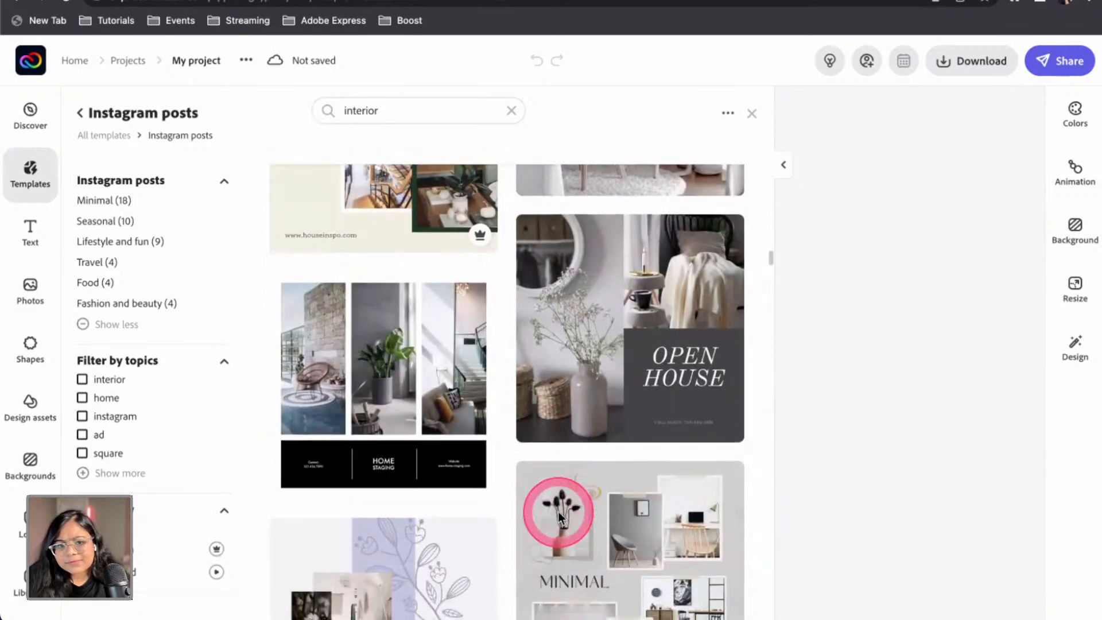
click(610, 353)
click(280, 111)
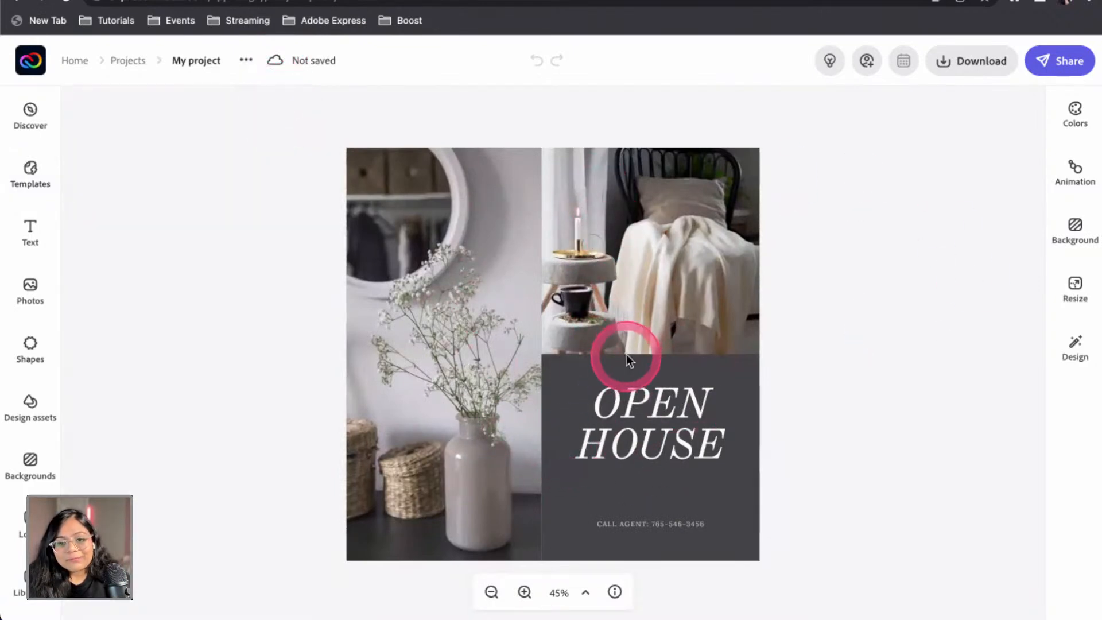
Change the OPEN HOUSE heading to 'DIY HOME DECOR' and move it slightly lower
click(658, 405)
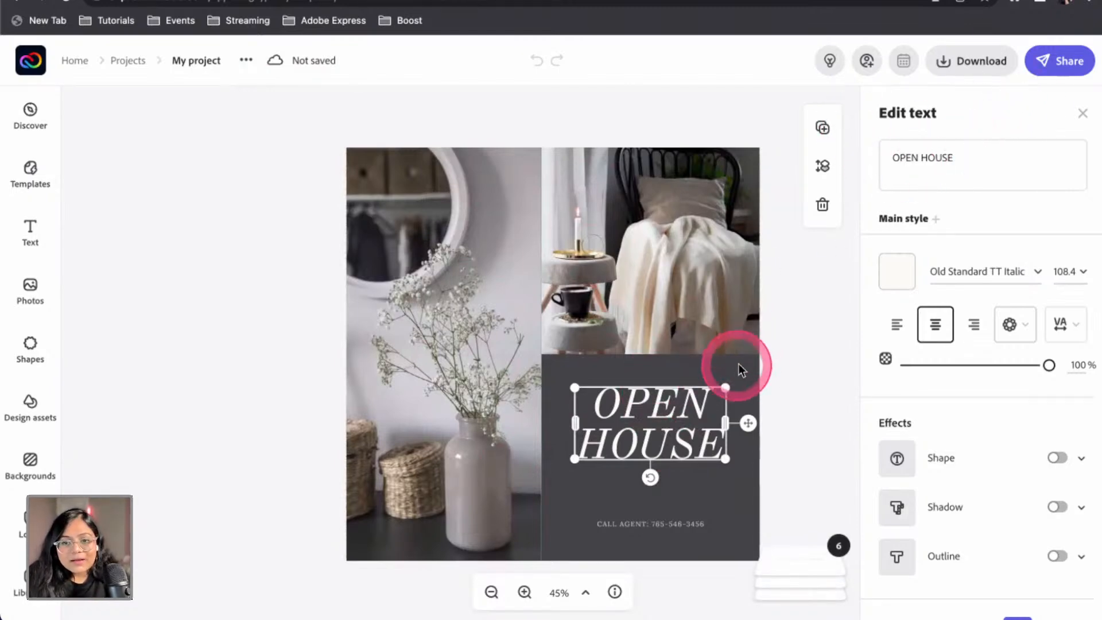
double_click(686, 416)
text(DIY)
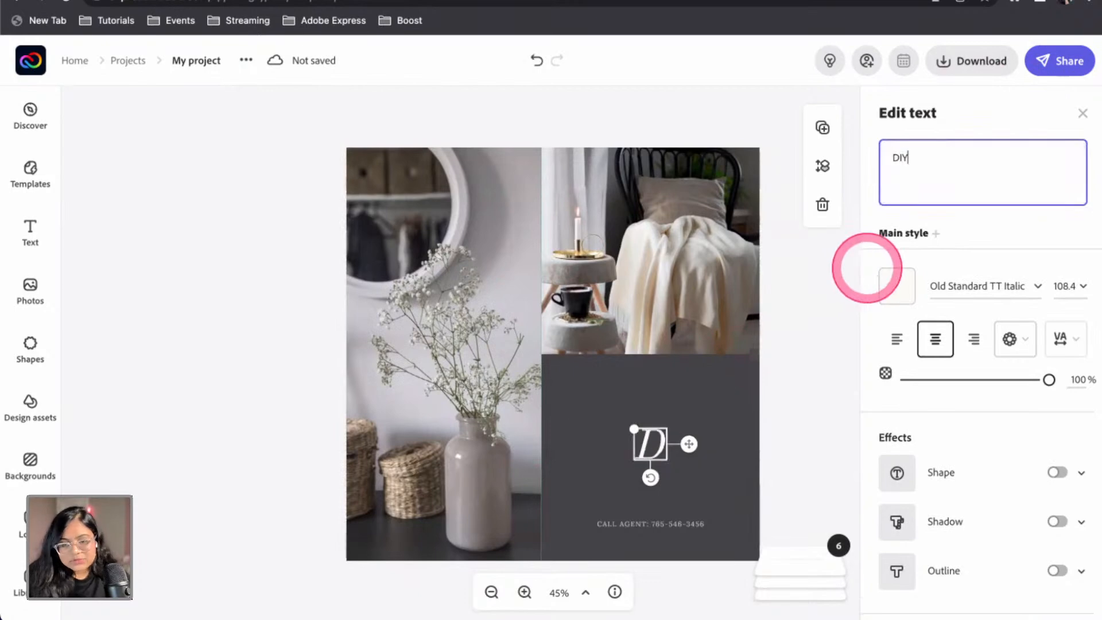
text( HOME DECOR)
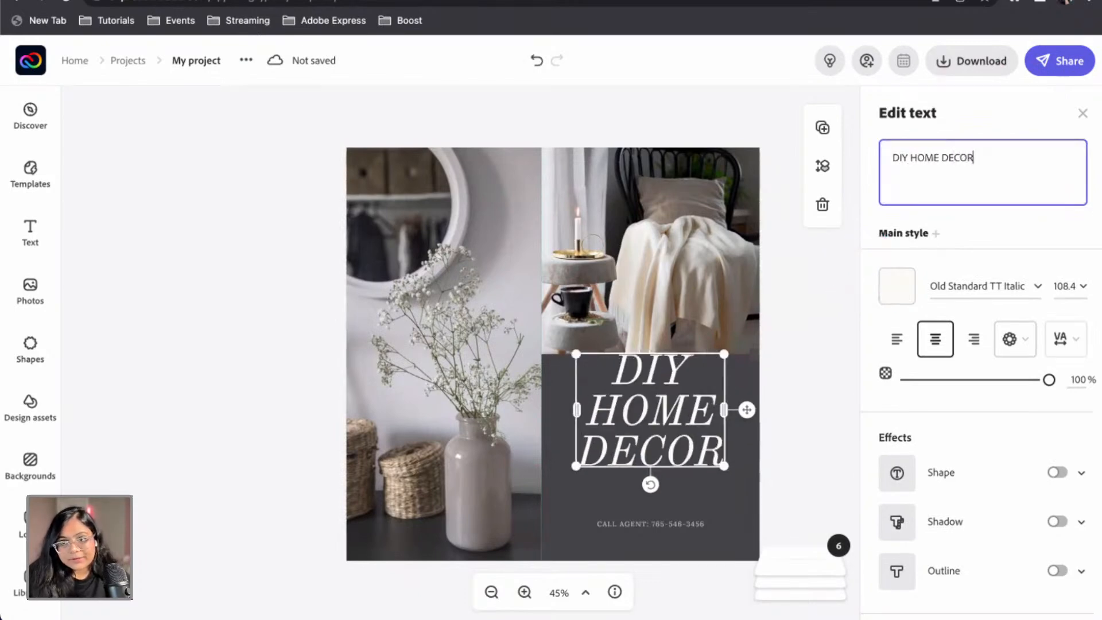
drag(650, 424, 654, 449)
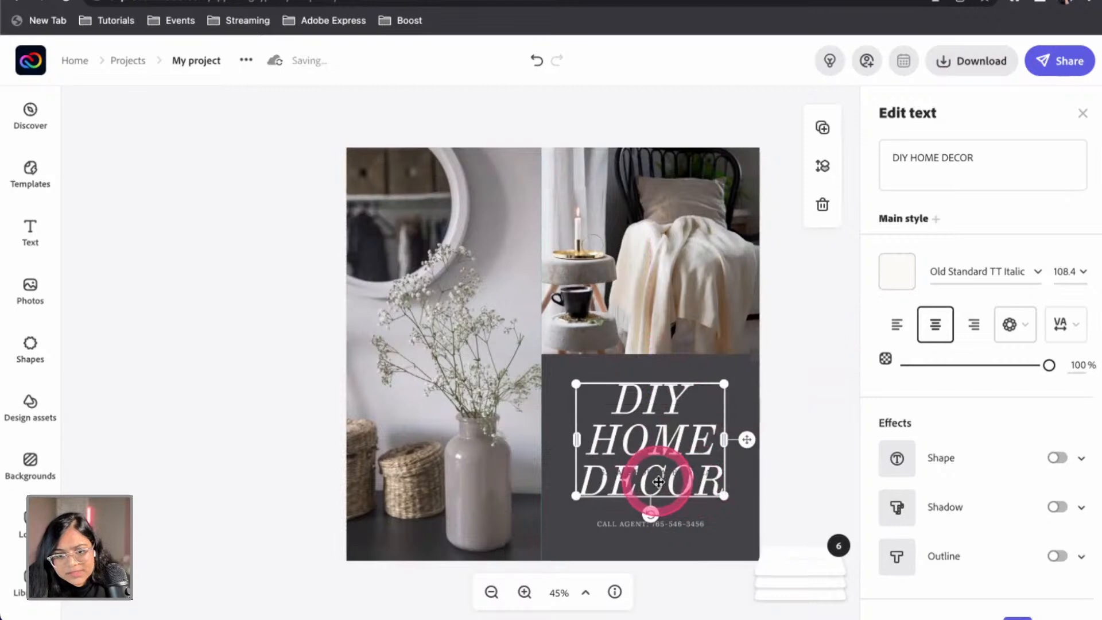
Reorder layers in the Layers panel and move the small address text below the heading
click(815, 571)
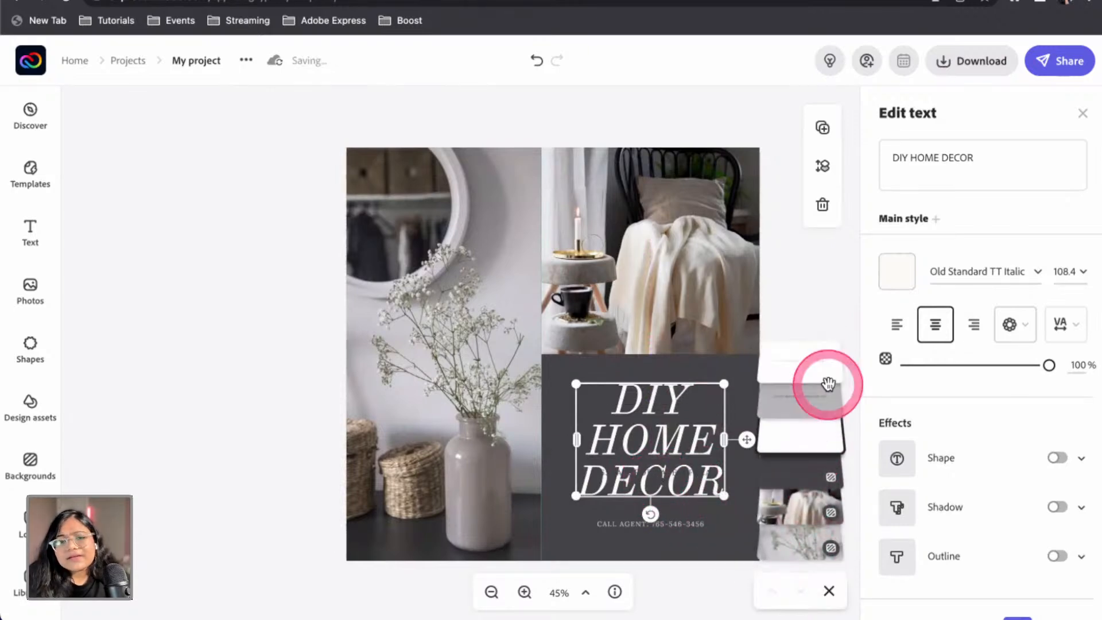
drag(829, 382, 800, 410)
drag(651, 477, 665, 511)
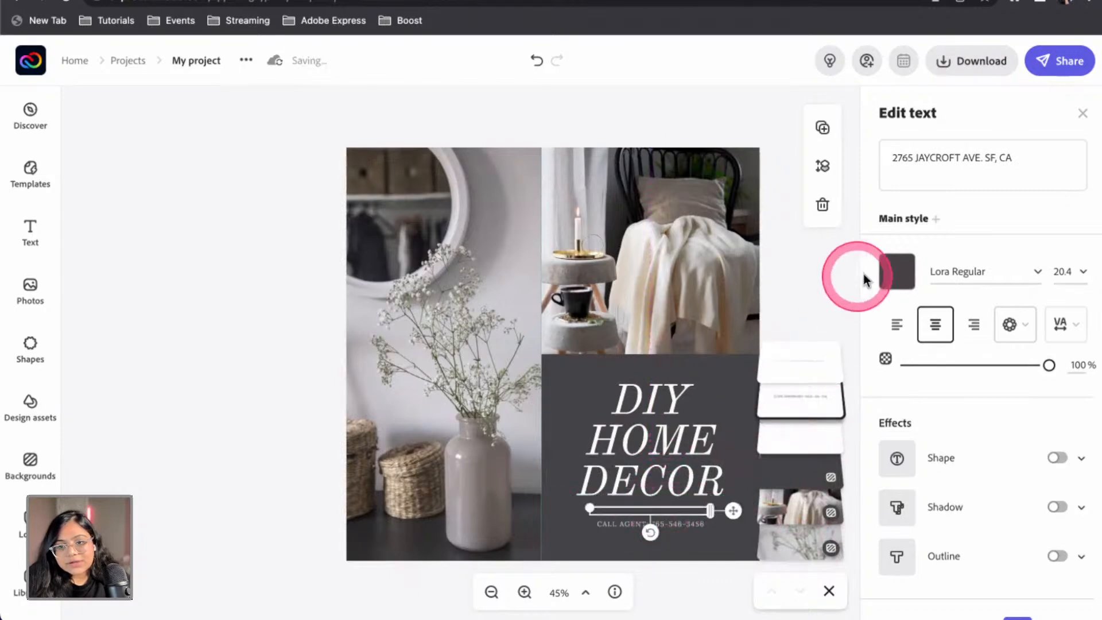
Make the address text cream coloured
click(898, 272)
click(768, 231)
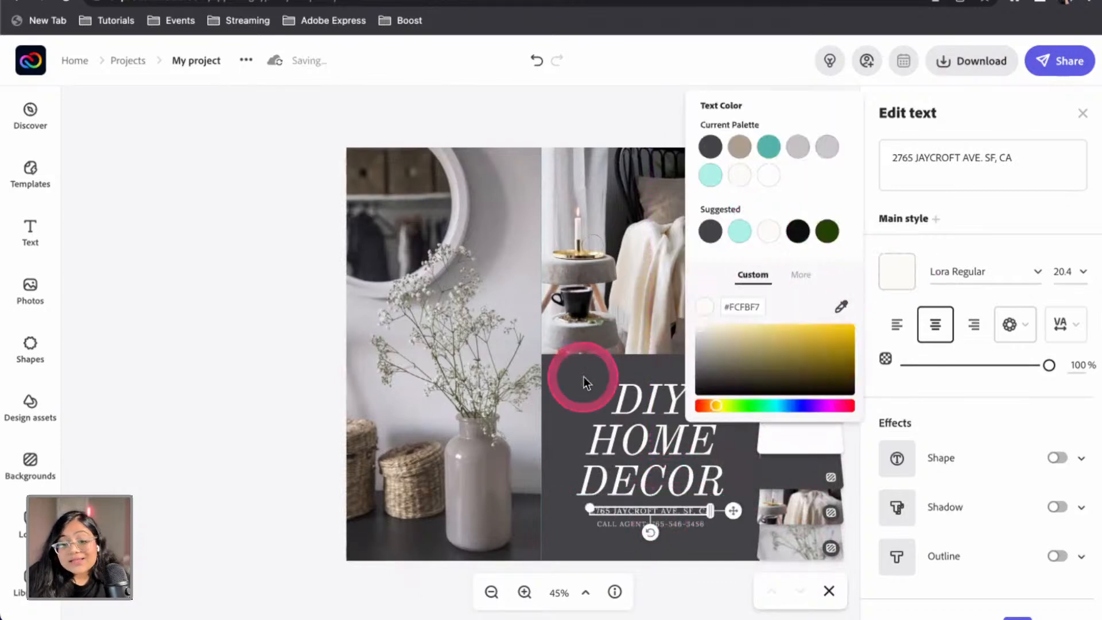
click(290, 460)
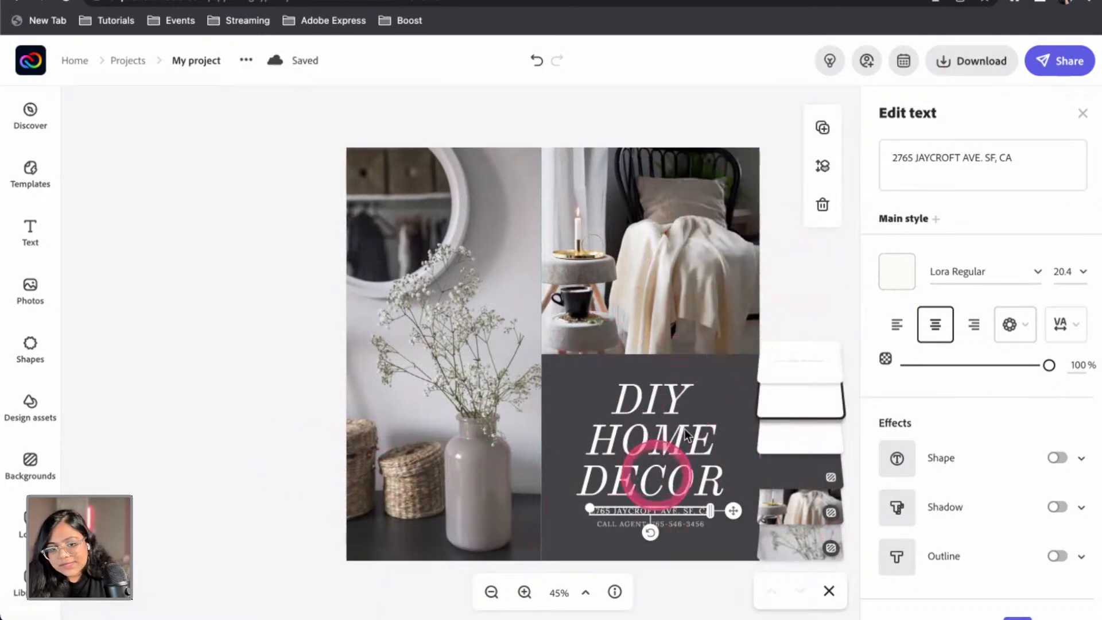
click(782, 288)
scroll(676, 514, up, 5)
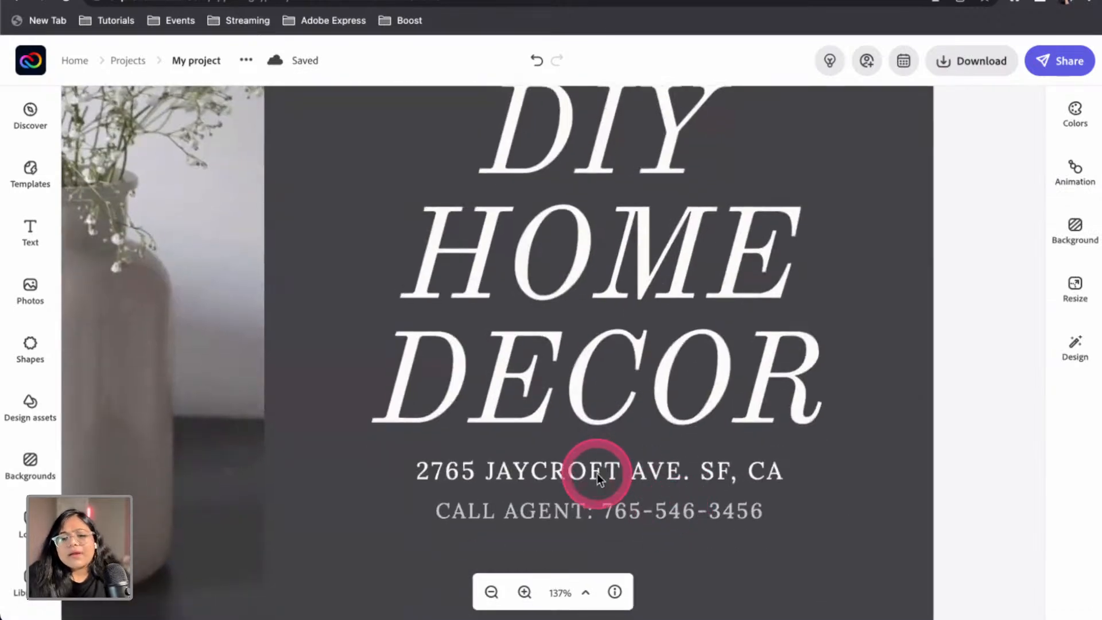
Replace the address wording with 'A 2 WEEK COURSE'
click(597, 473)
click(938, 165)
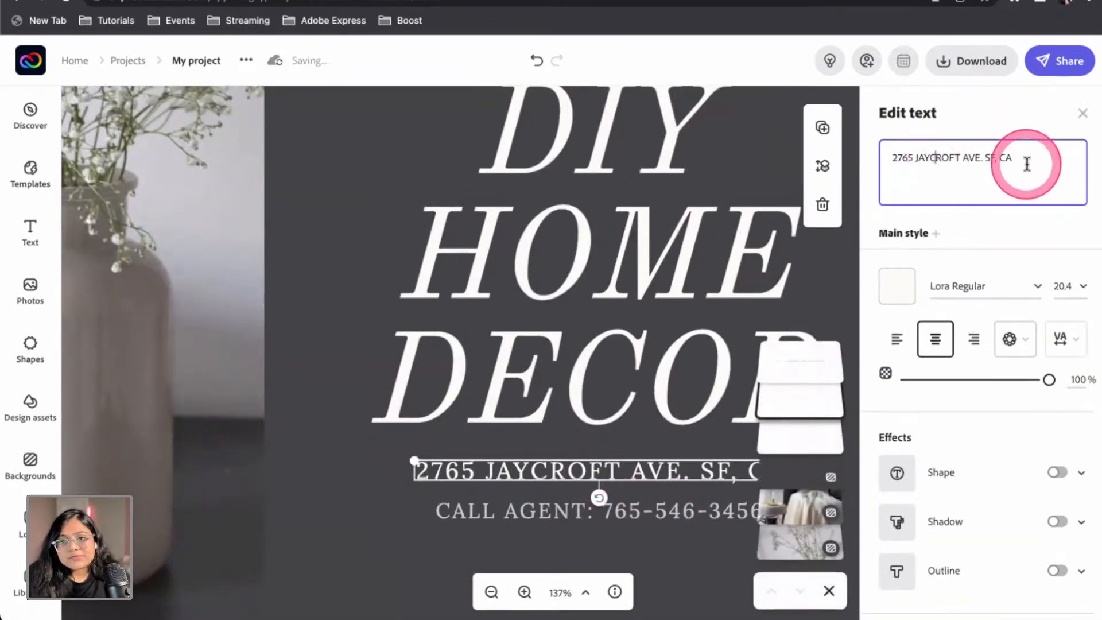
drag(1027, 163, 866, 162)
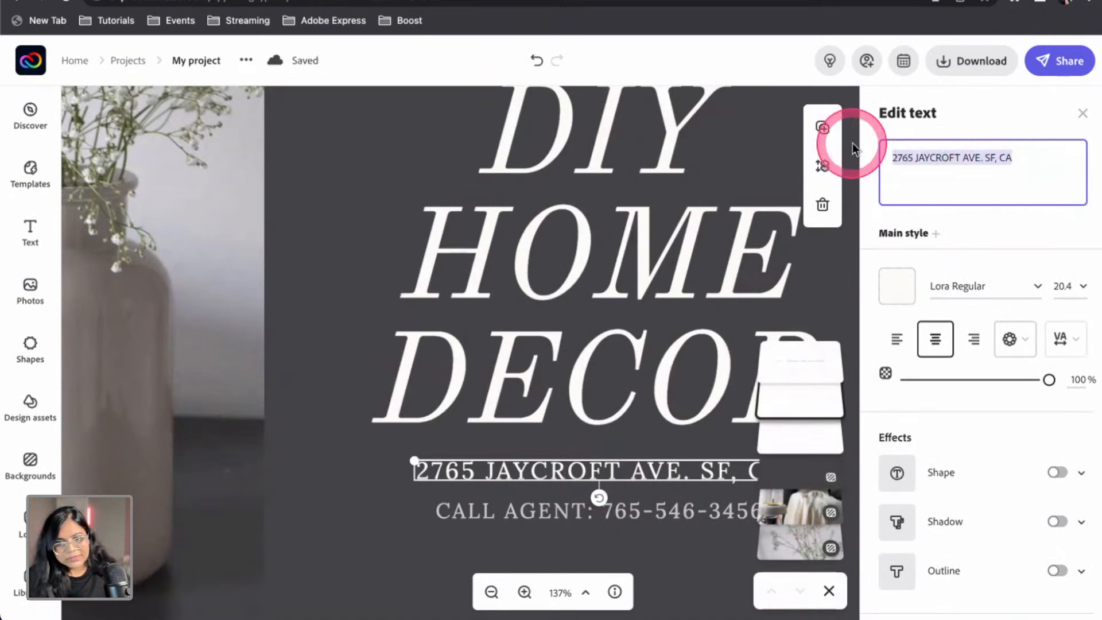
text(A 2 week course)
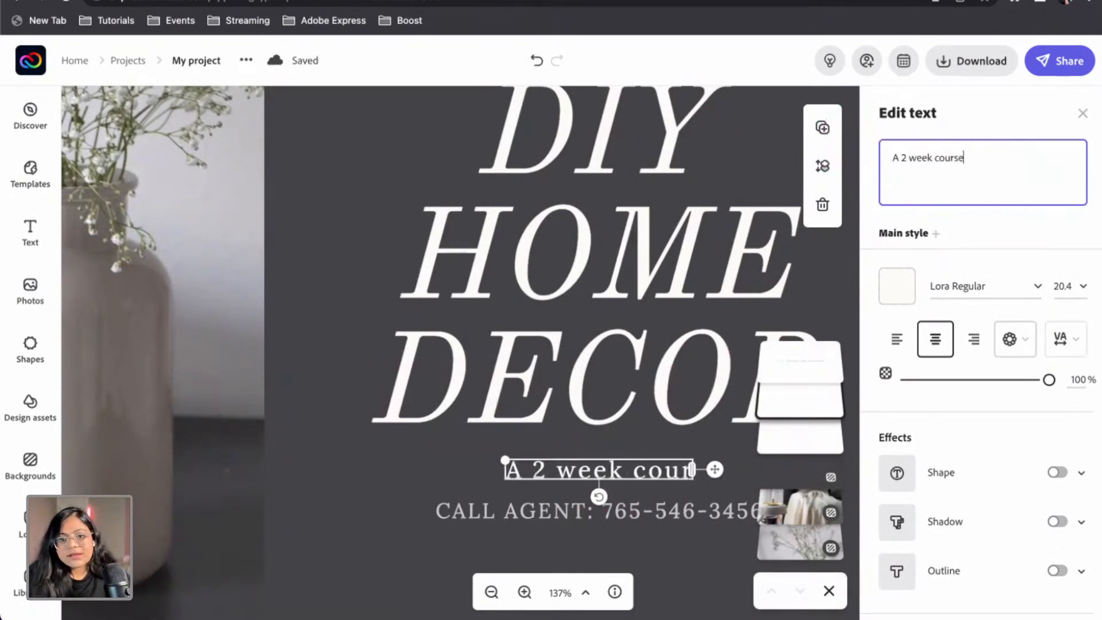
click(884, 162)
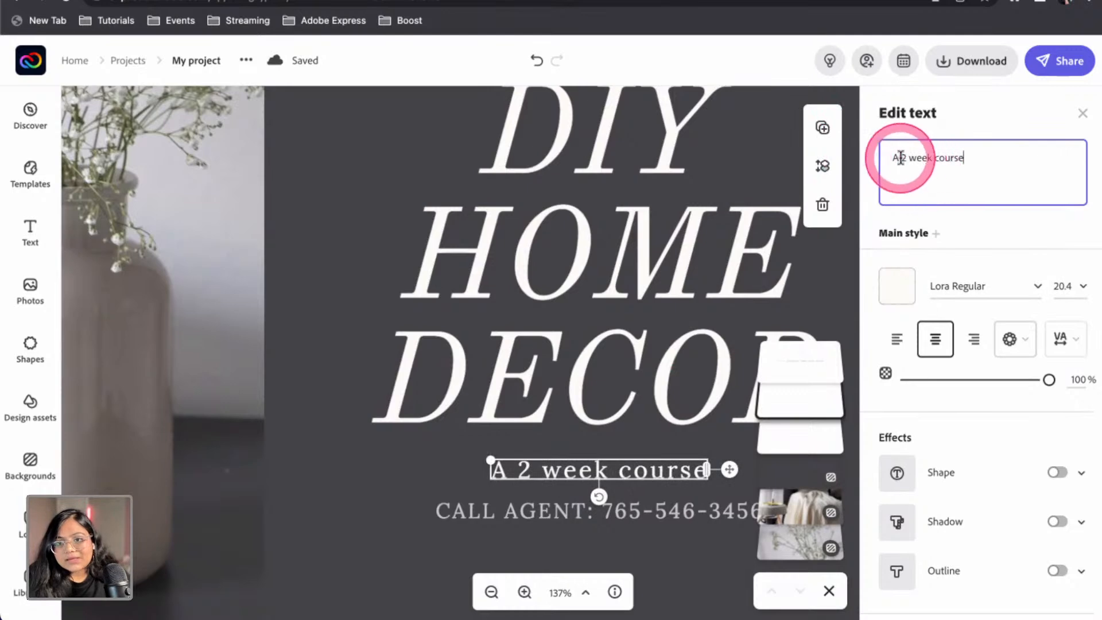
drag(910, 162, 993, 158)
text(WEEK COURSE)
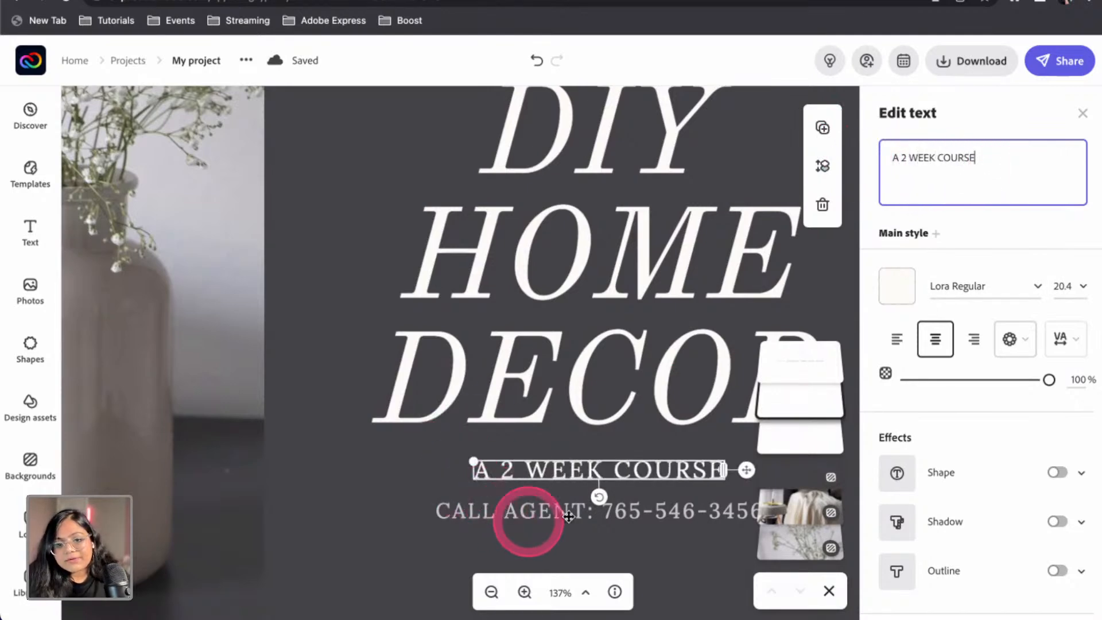
Replace the phone line with a 'WITH' byline naming the instructor, then recentre the text
click(500, 504)
drag(1013, 172, 885, 155)
text(W)
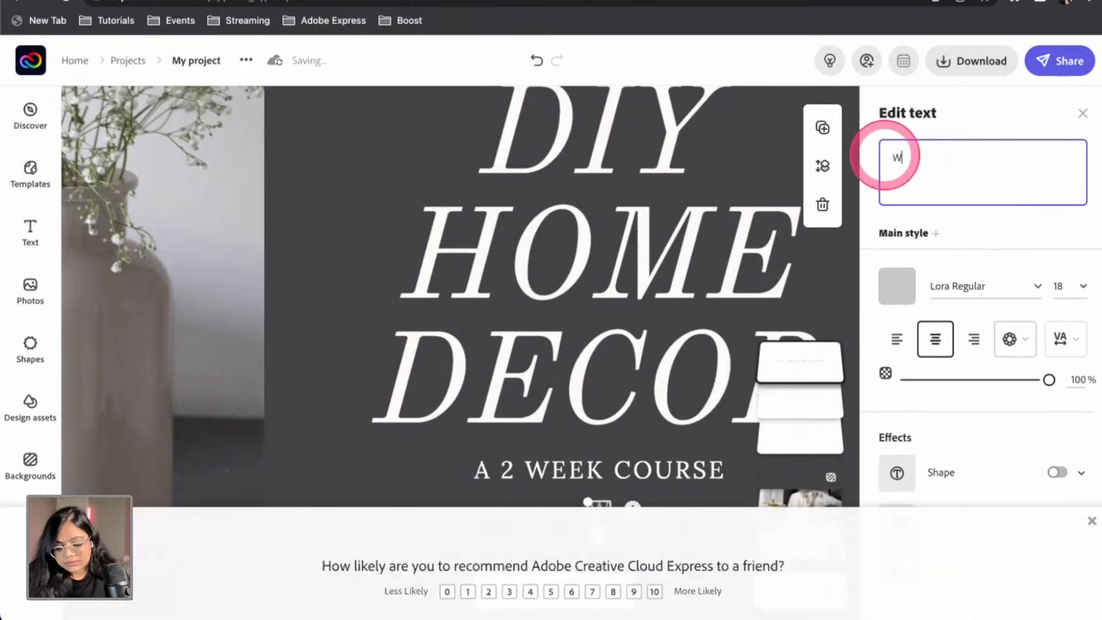
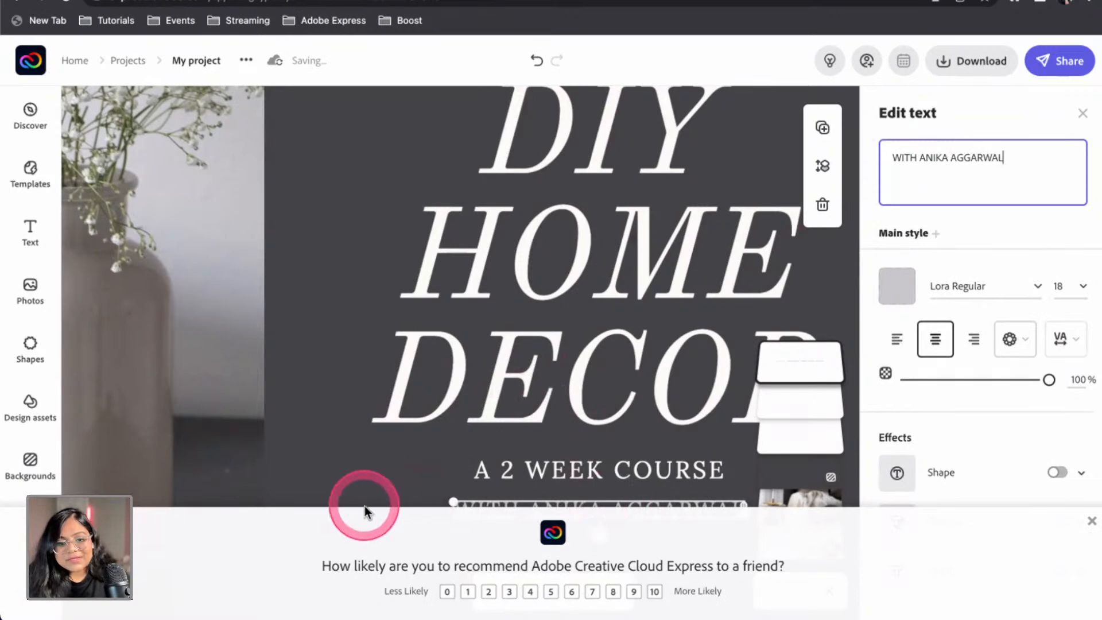
click(357, 529)
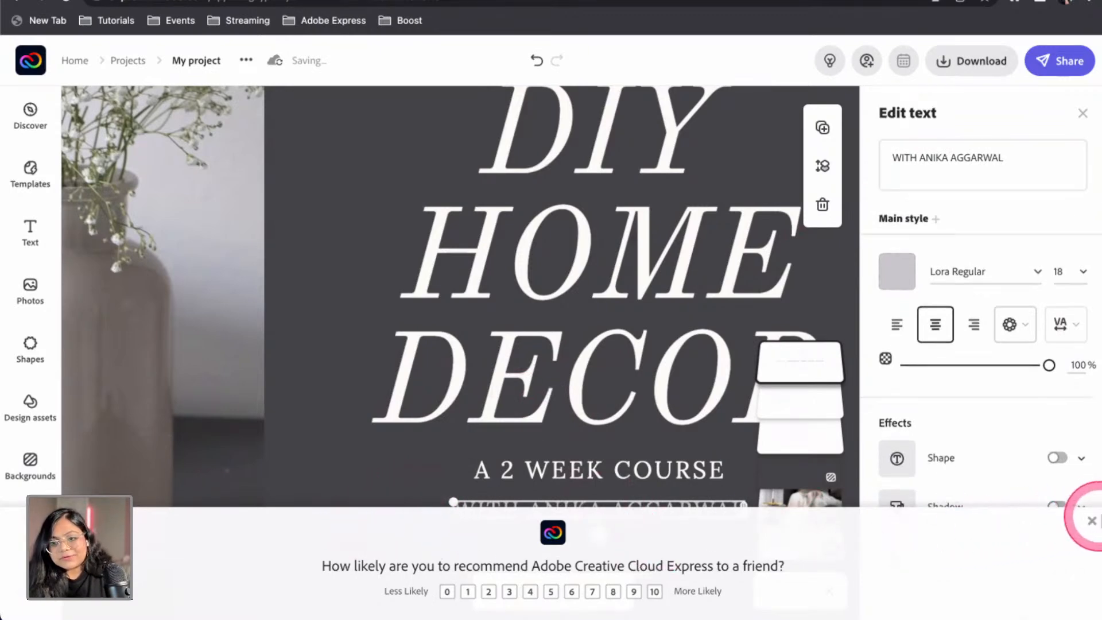
click(1091, 524)
scroll(504, 435, down, 5)
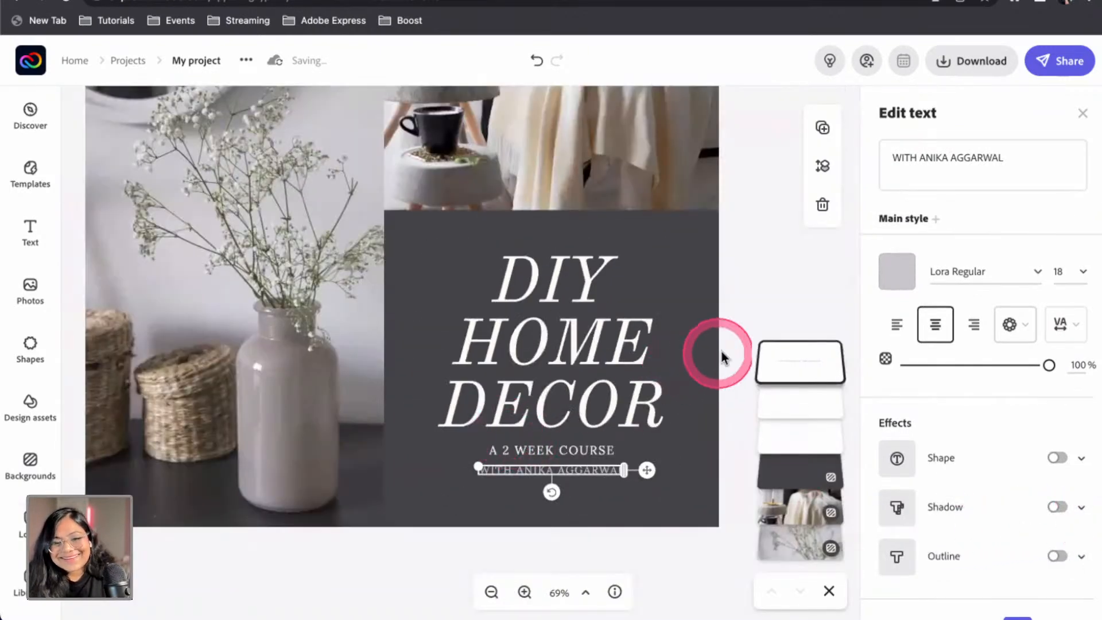
click(749, 320)
drag(536, 453, 539, 453)
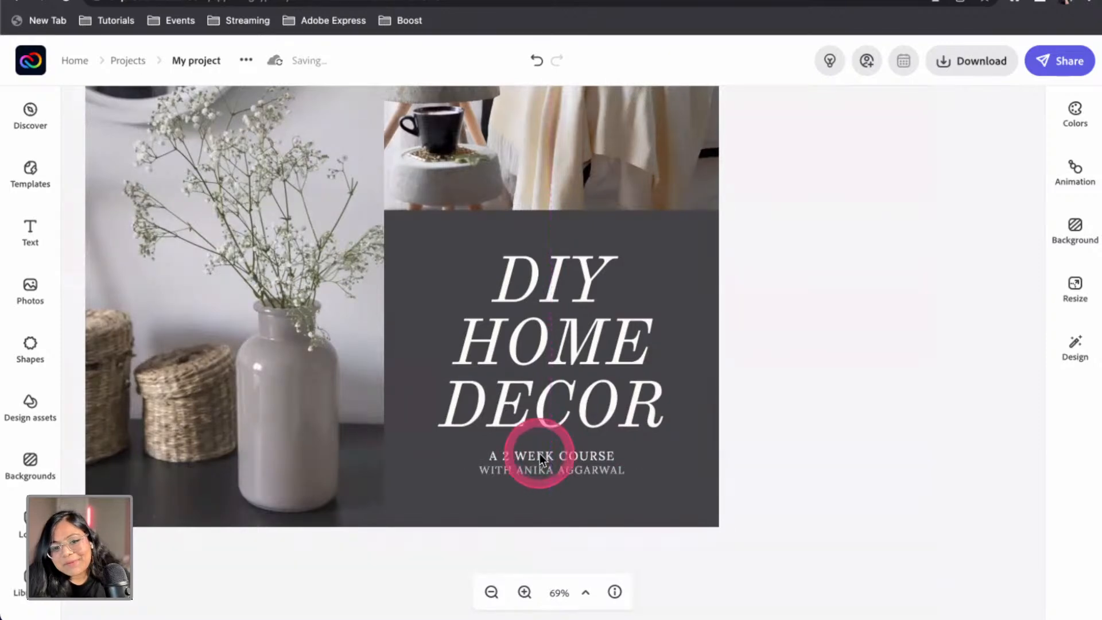
Rename the project from My project to 'DIYHomeDecor'
scroll(615, 344, down, 5)
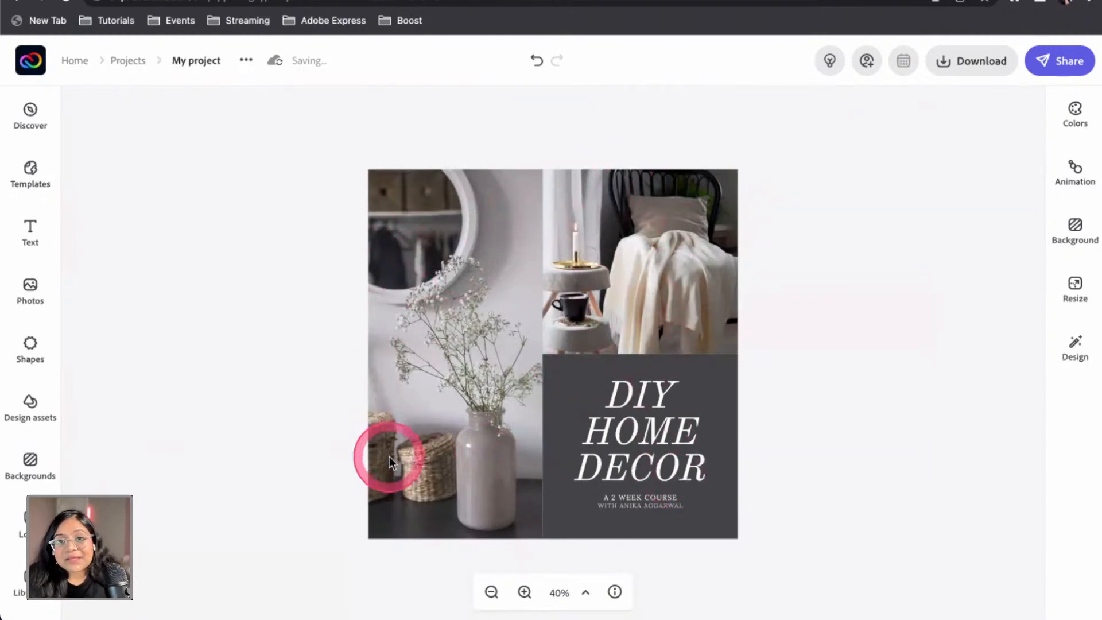
click(212, 63)
text(DIYHomeDecor)
click(230, 265)
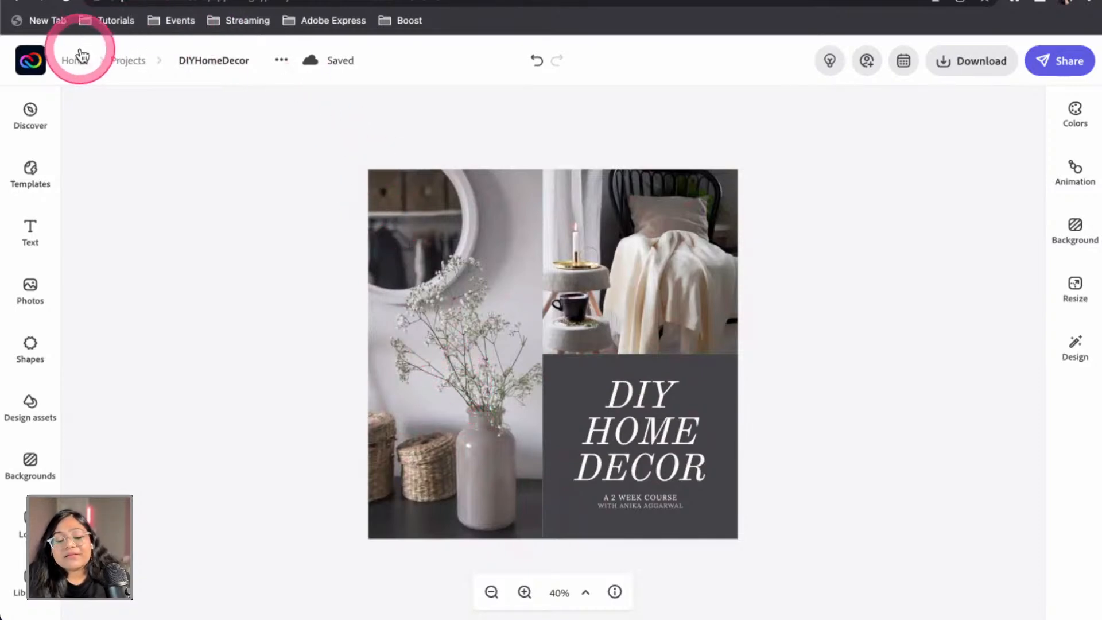
Go back to Projects and start a new Instagram post from + Create
click(127, 62)
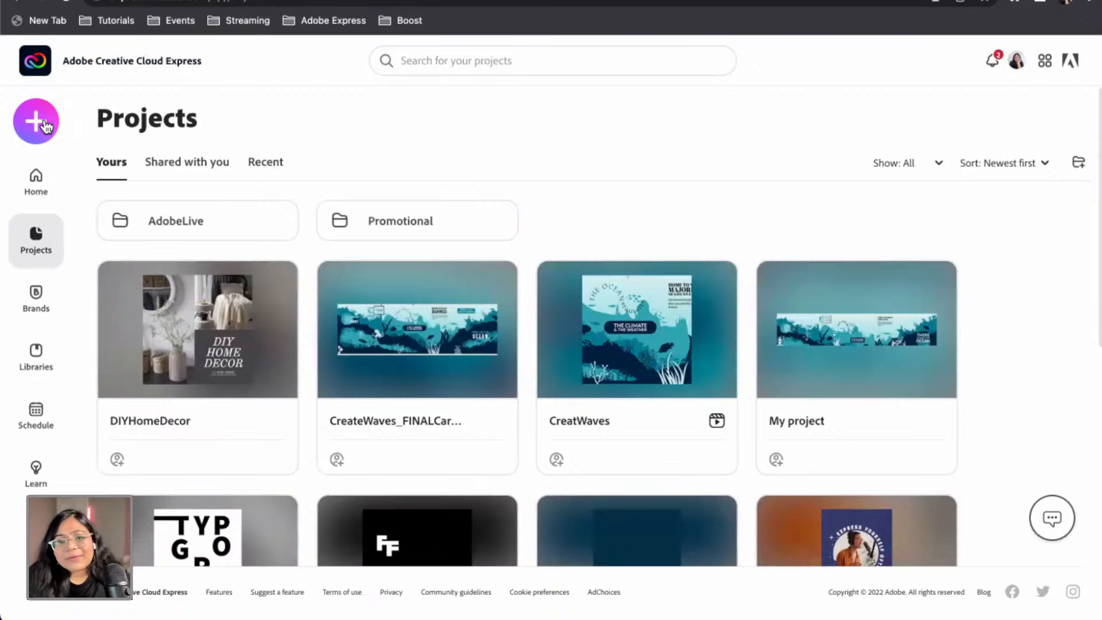
click(46, 125)
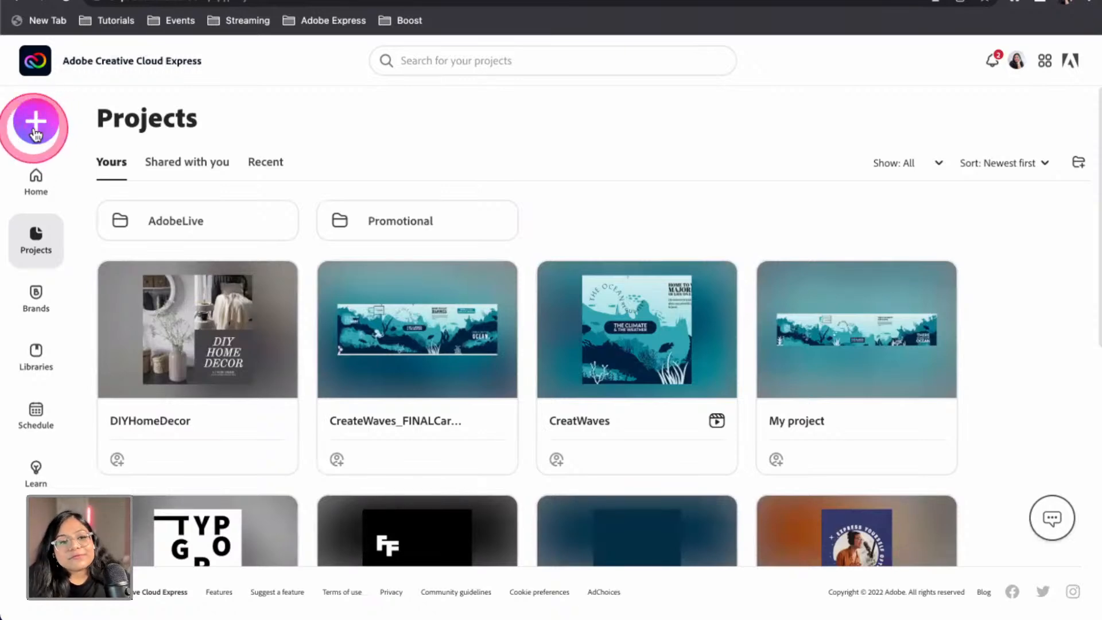
click(36, 132)
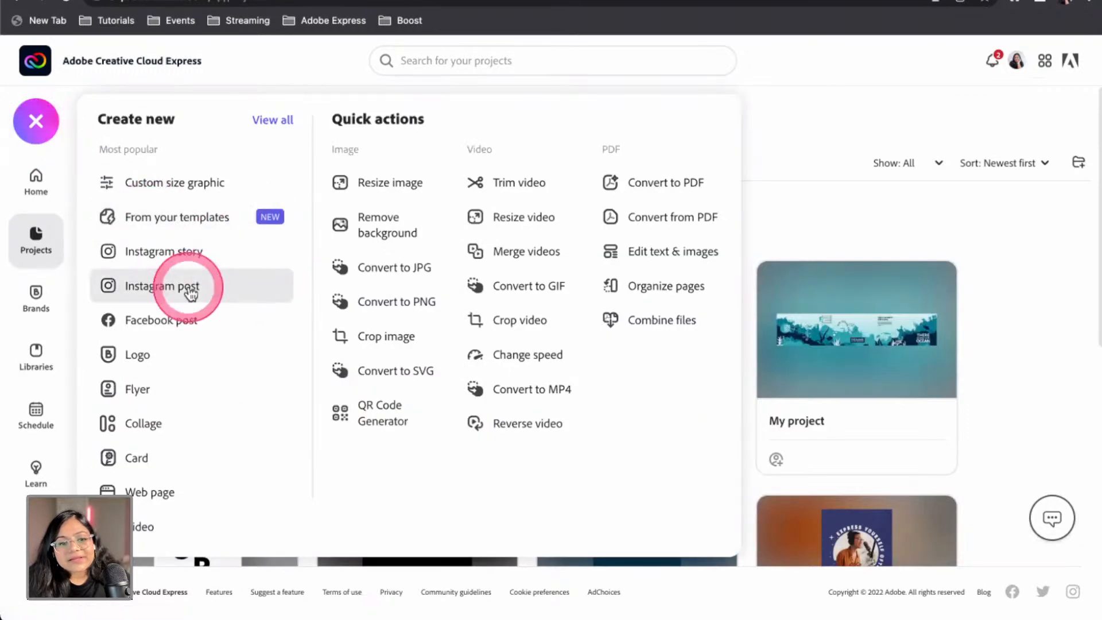
click(190, 288)
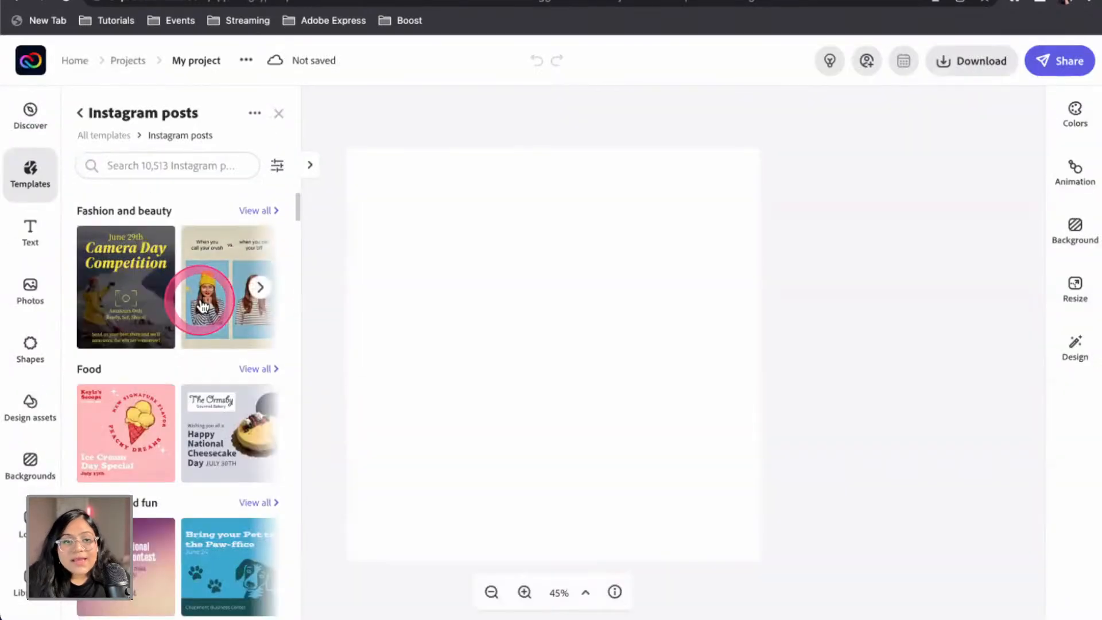
Search Instagram post templates for 'vase'
click(178, 169)
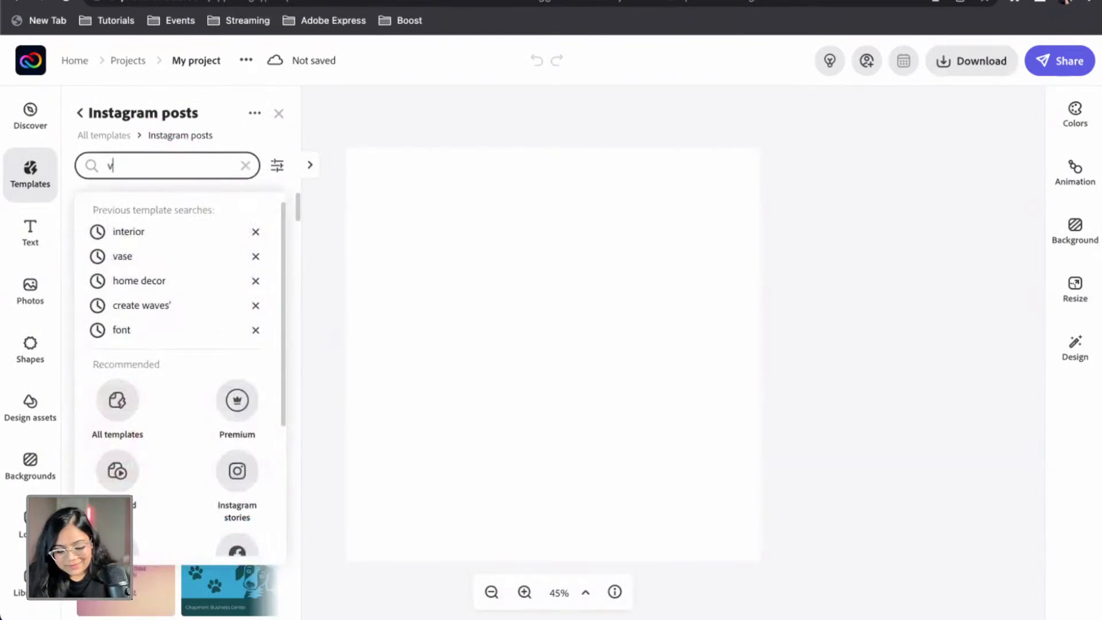
key(Return)
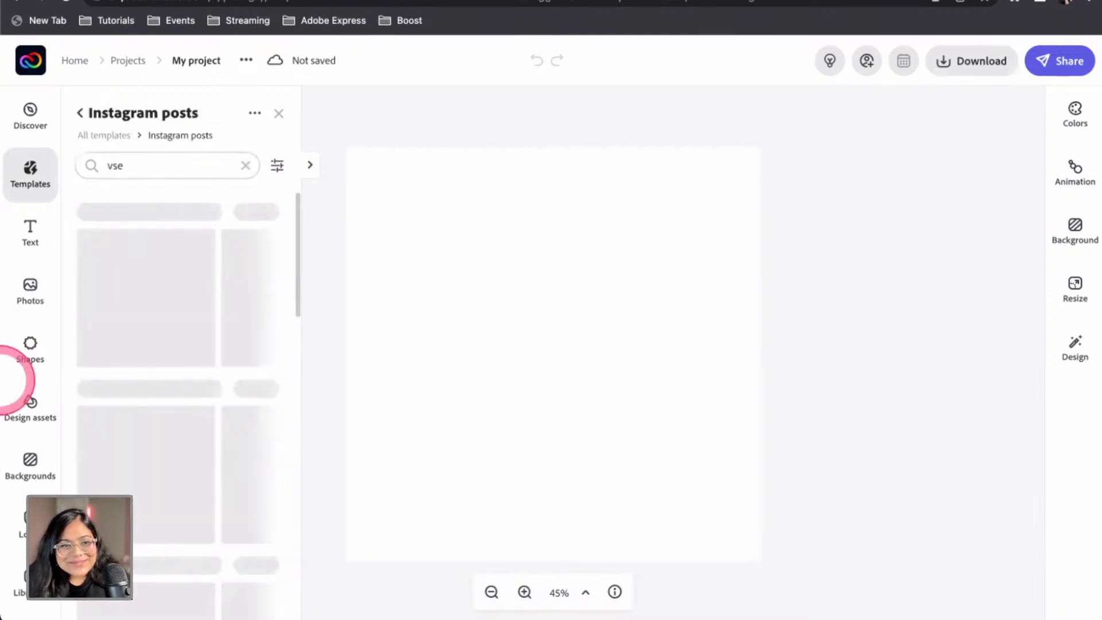
click(123, 167)
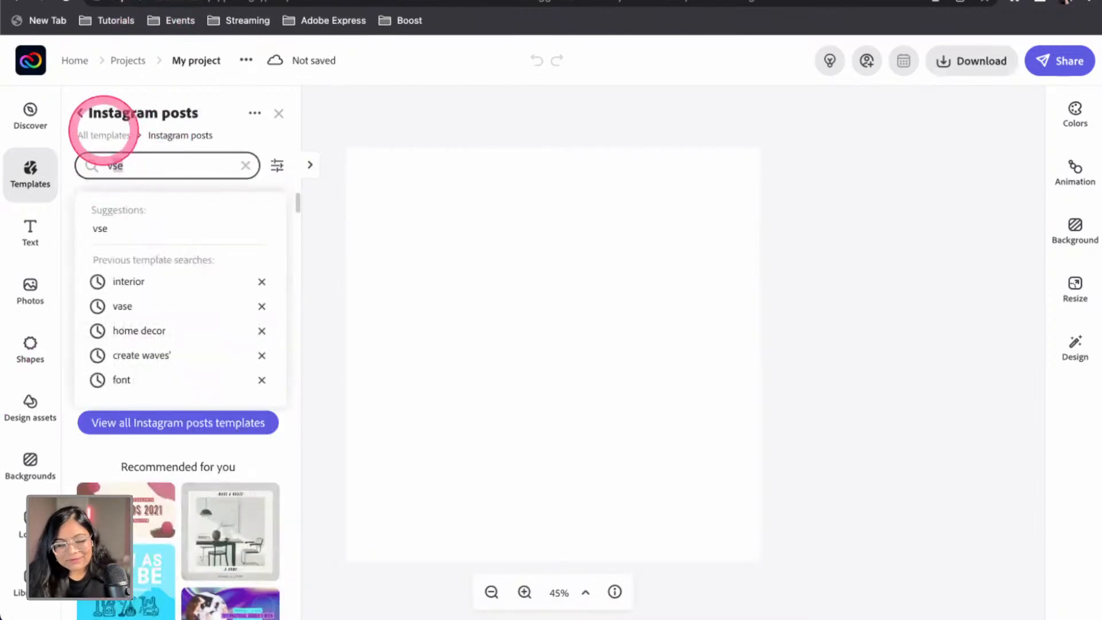
key(Return)
scroll(170, 495, down, 2)
scroll(171, 495, down, 10)
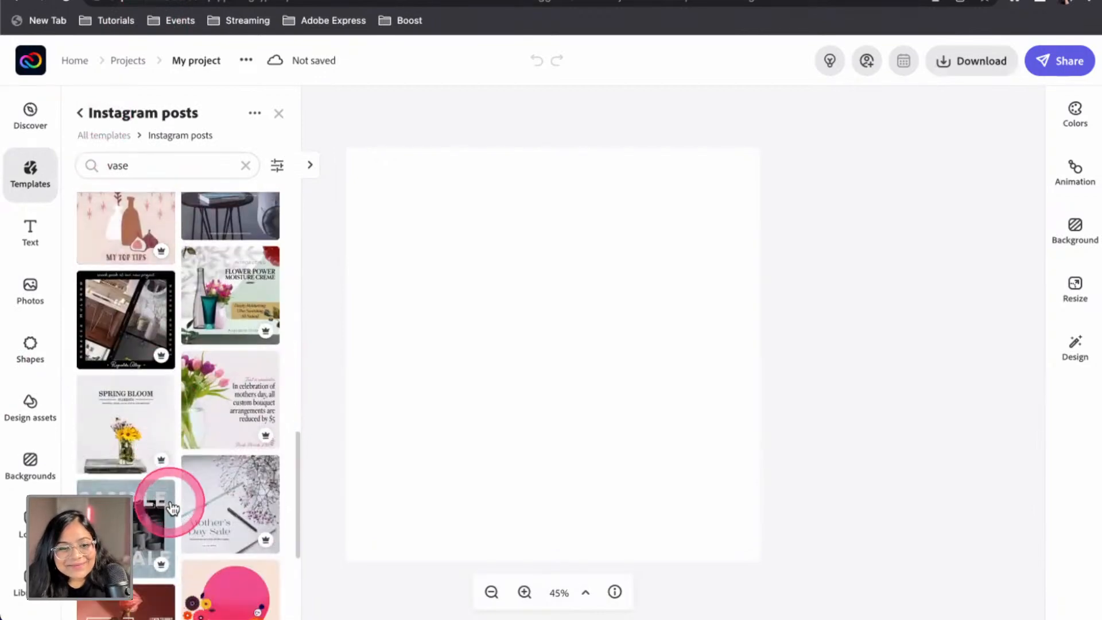
Search Adobe Stock photos for 'vase', add the white vase photo and enlarge it
click(30, 293)
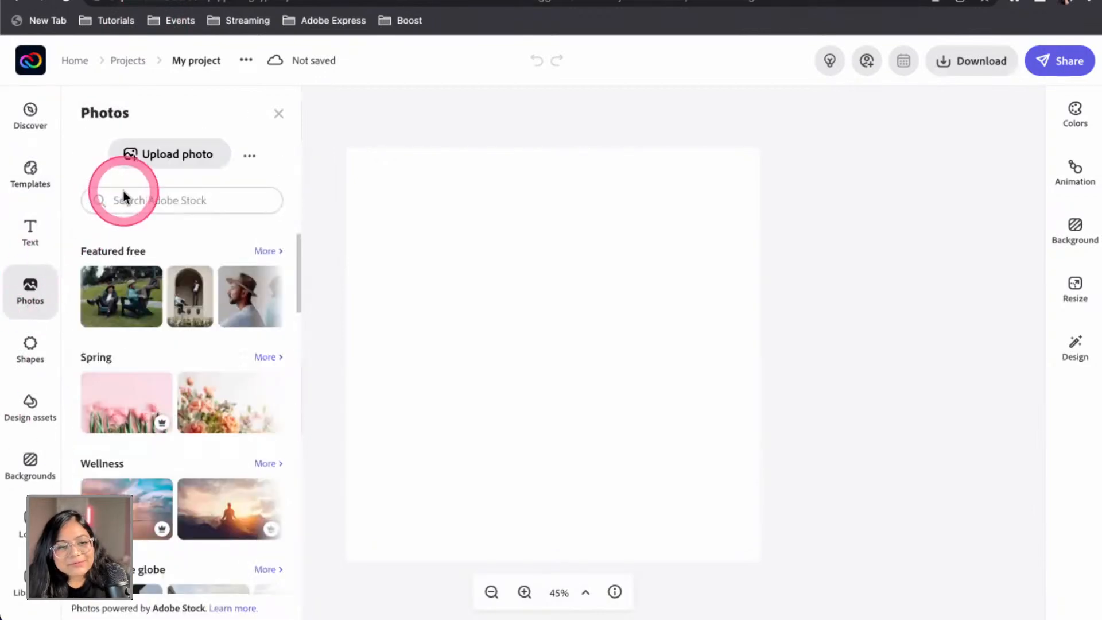
key(Return)
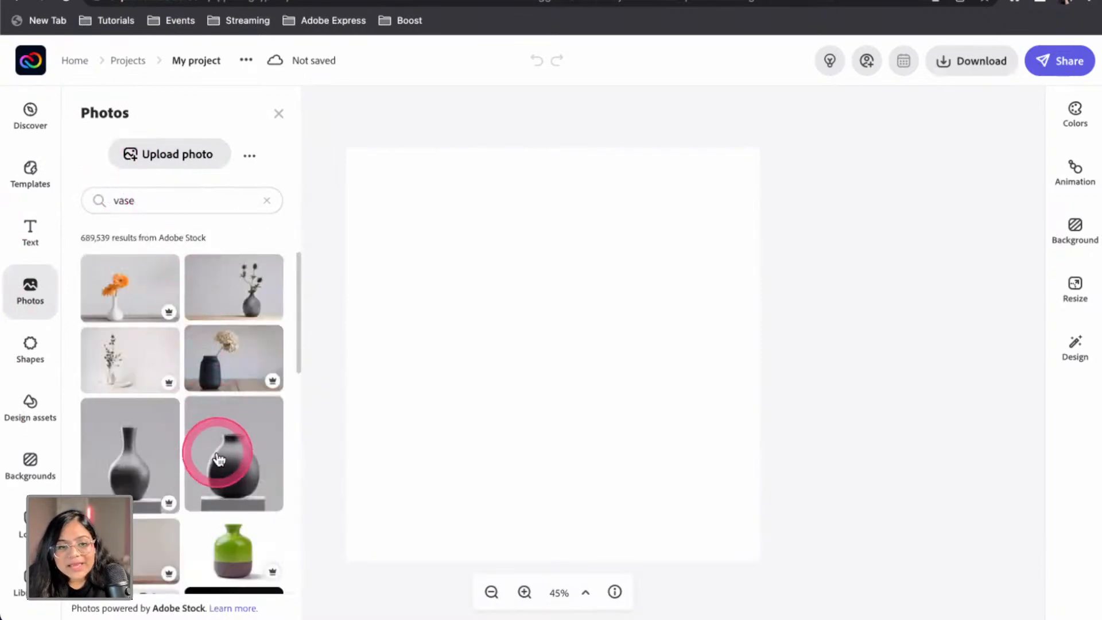
scroll(224, 453, down, 1)
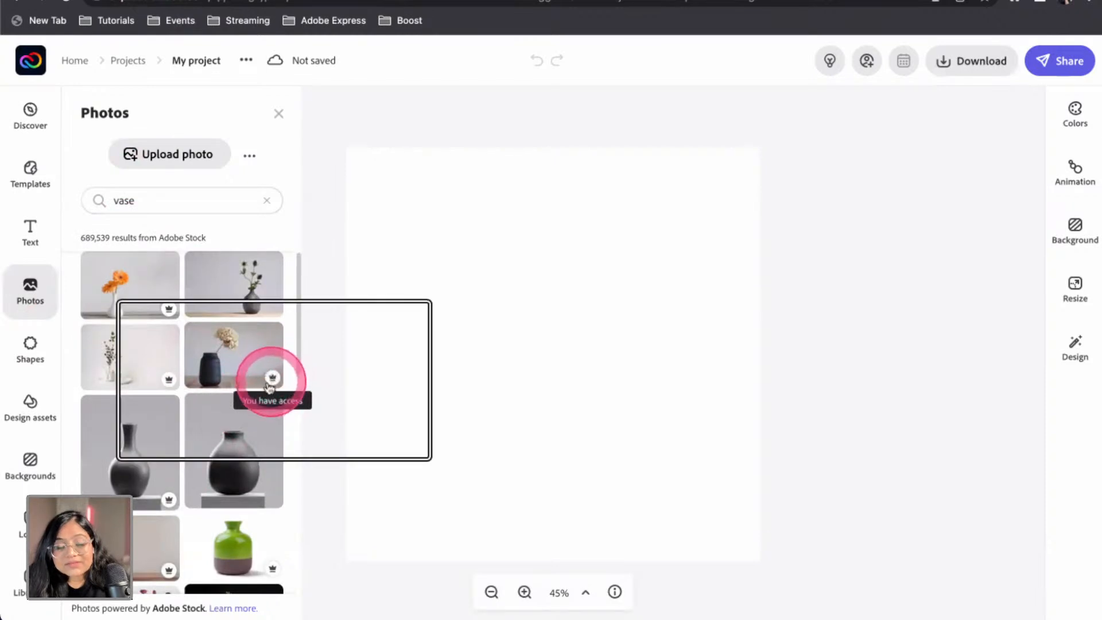
scroll(272, 383, up, 1)
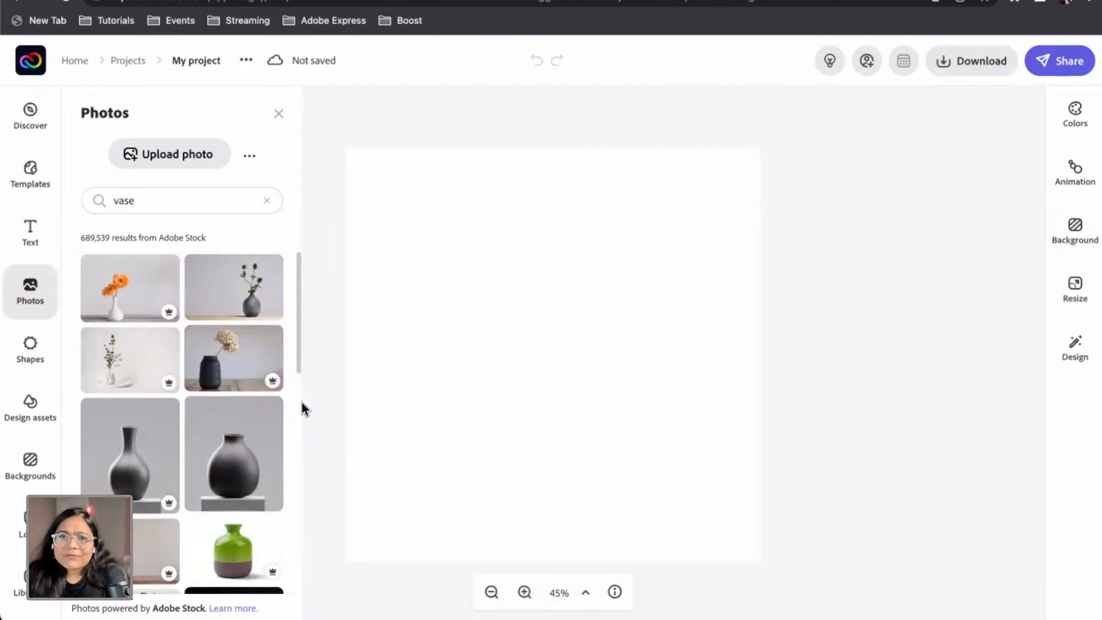
click(334, 365)
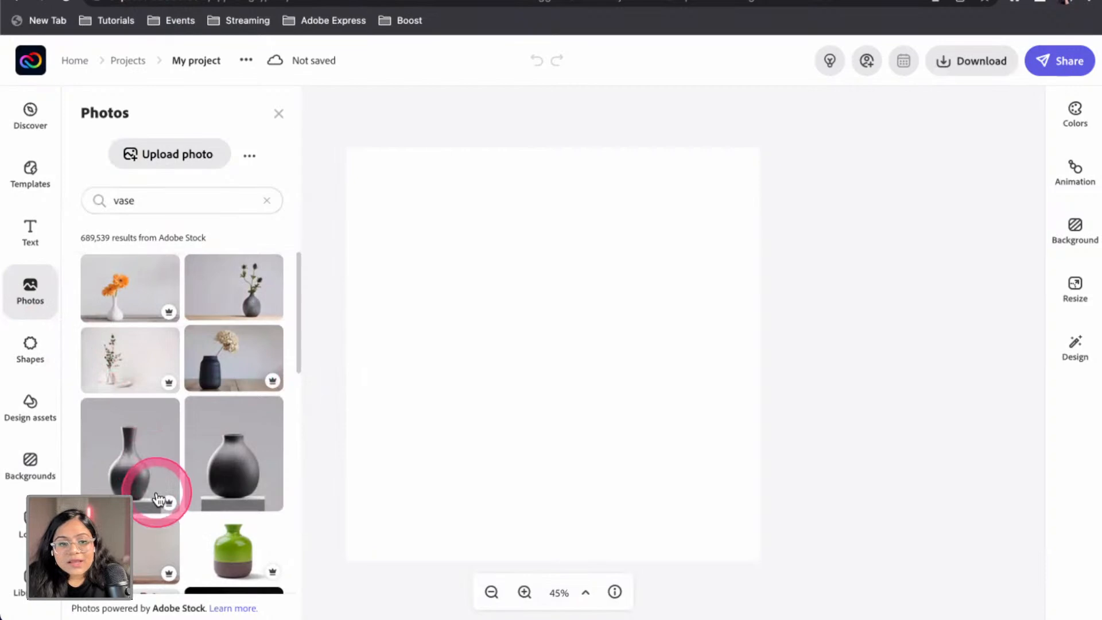
scroll(156, 476, down, 10)
scroll(159, 494, up, 10)
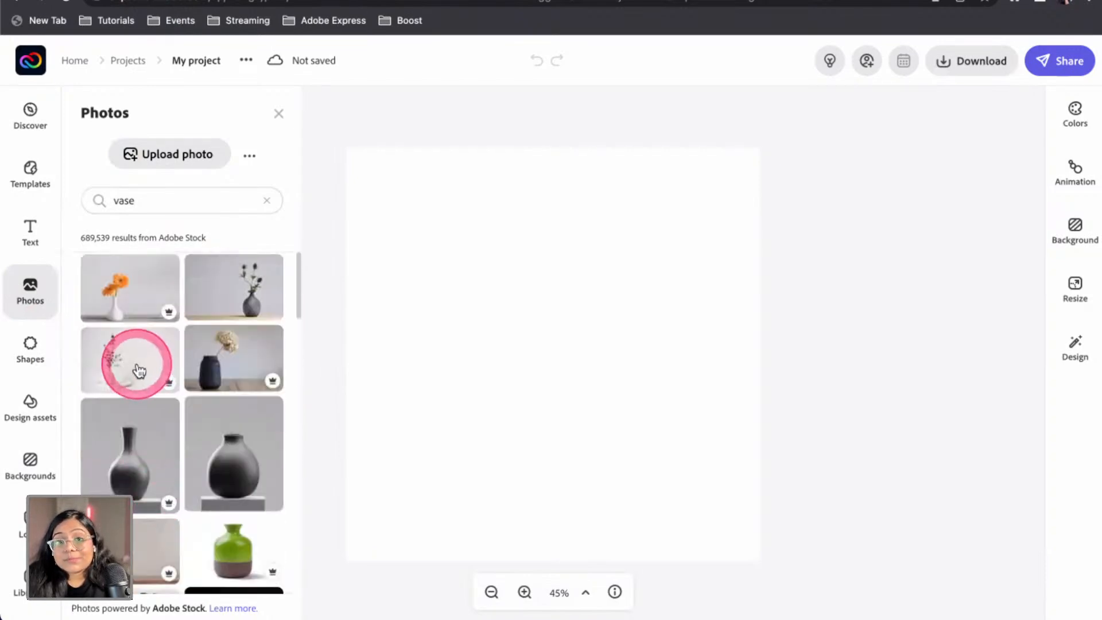
click(139, 371)
drag(664, 287, 999, 98)
Resize and shift the vase photo so it nearly fills the post
drag(617, 303, 487, 433)
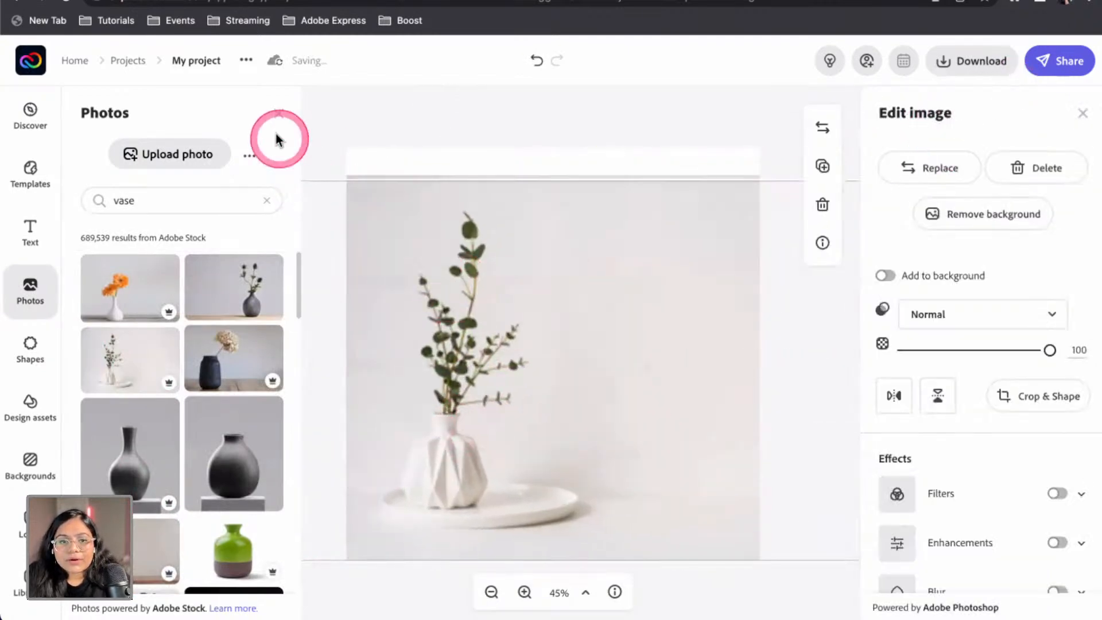
click(457, 123)
drag(519, 339, 552, 338)
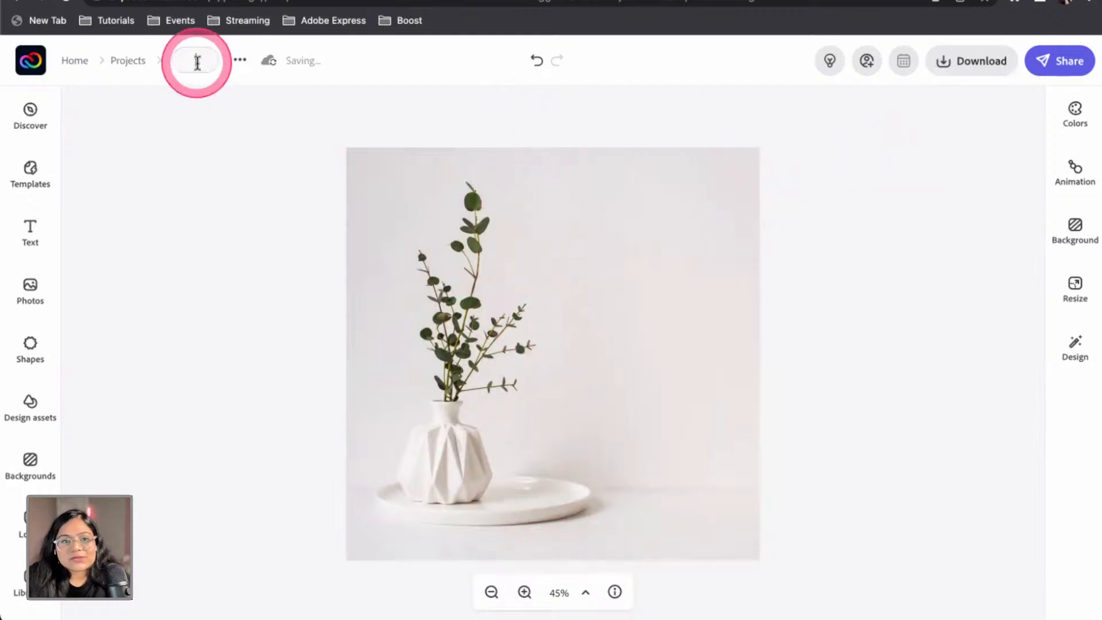
Name the project 'Vase' and return to the Creative Cloud Express home page
text(Vase)
key(Return)
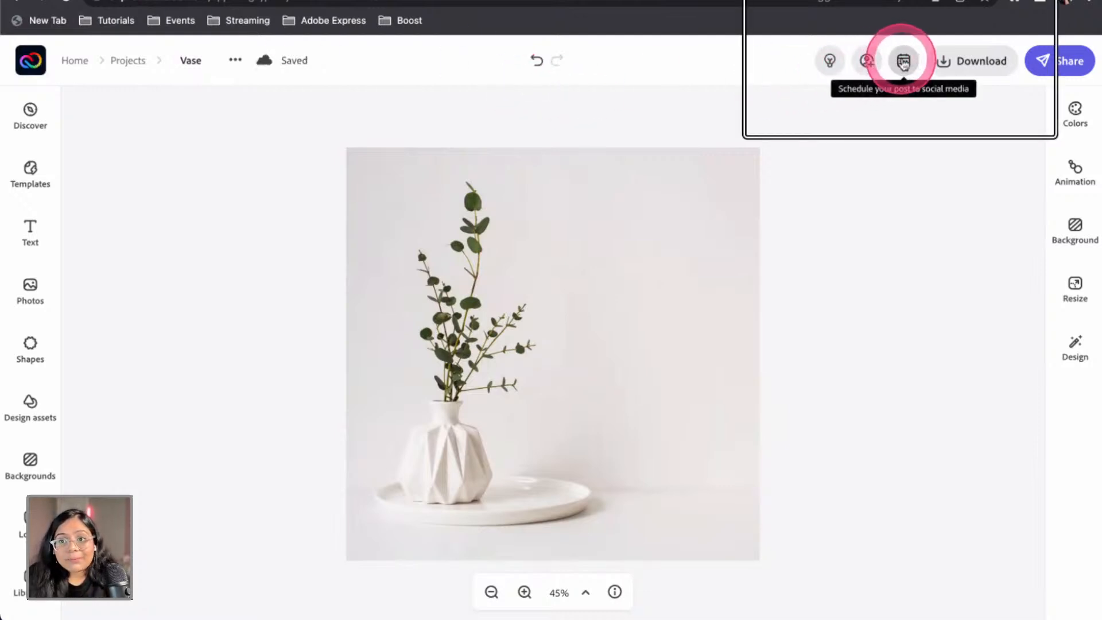
click(54, 68)
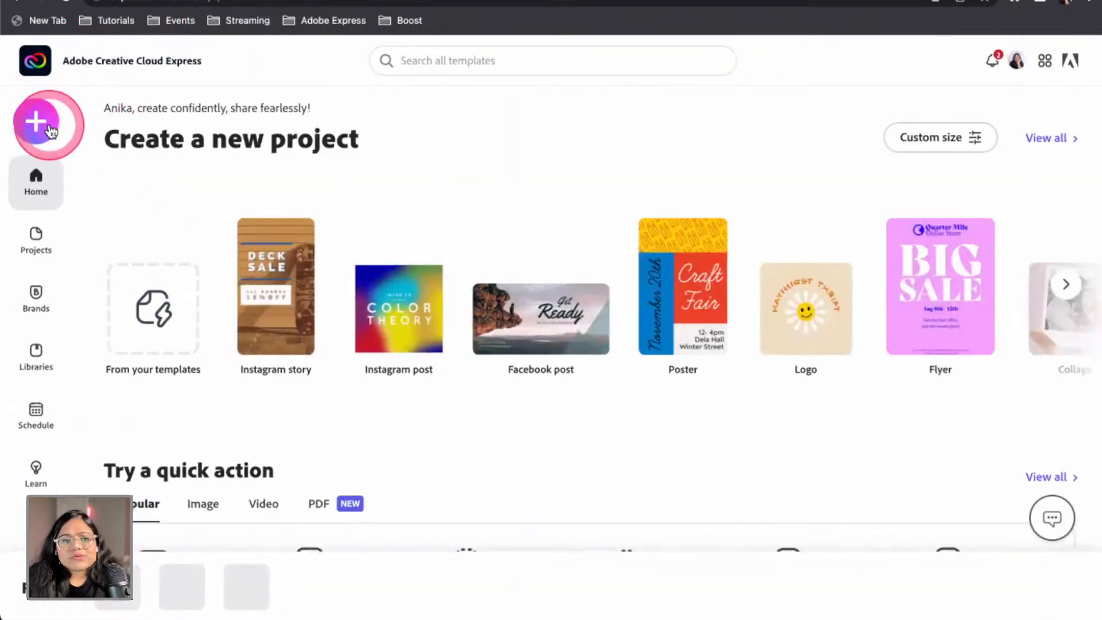
Start a new Instagram post project and search its templates for 'interior'
click(53, 133)
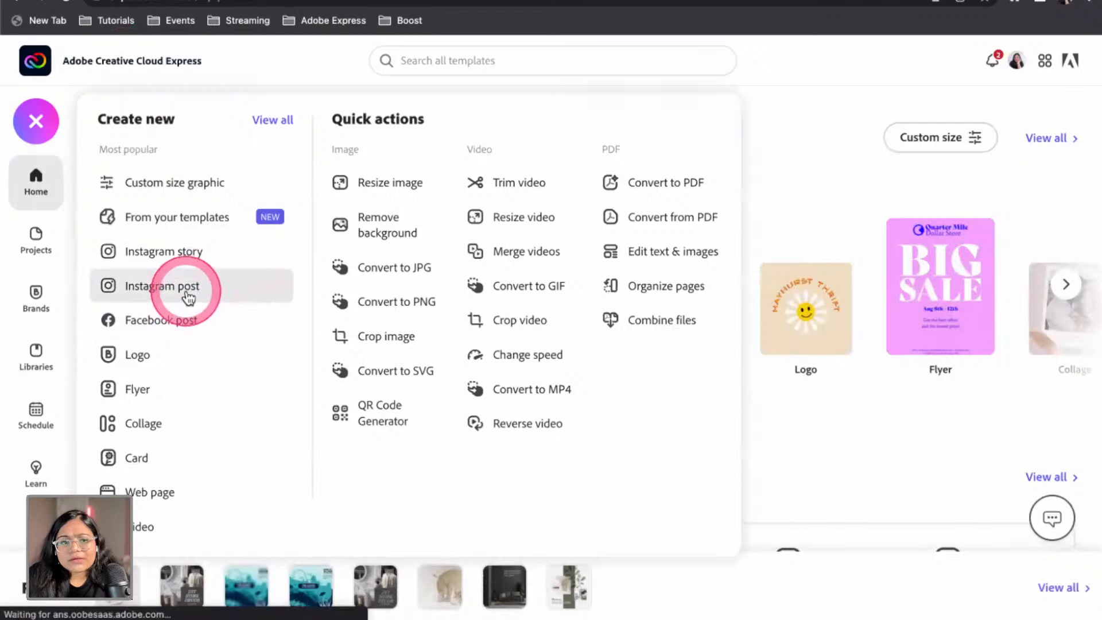
click(188, 295)
click(175, 166)
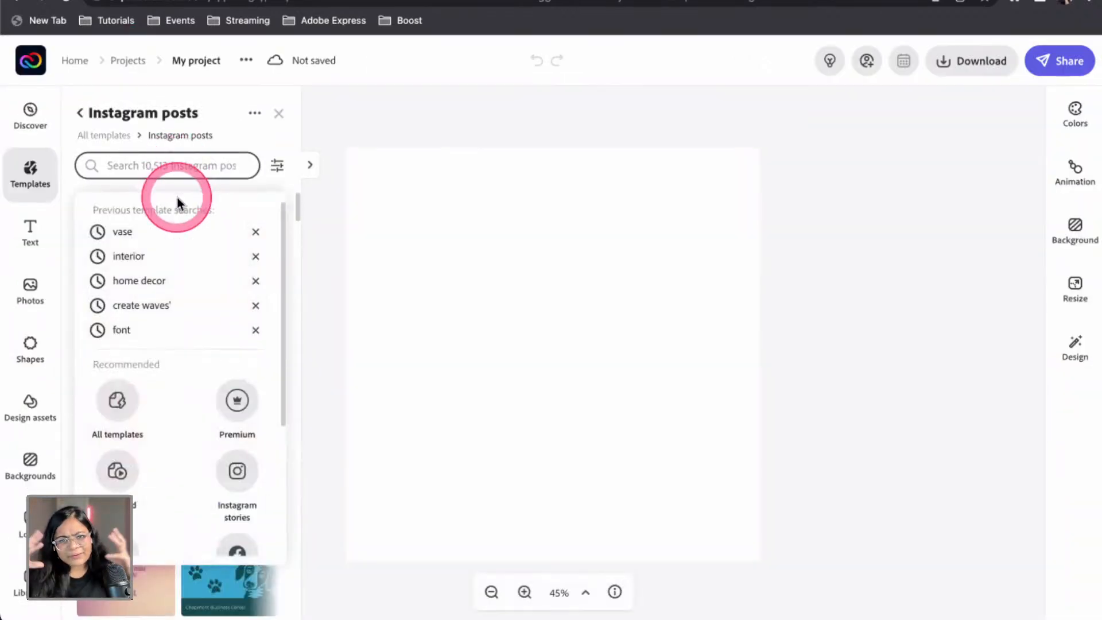
text(interior)
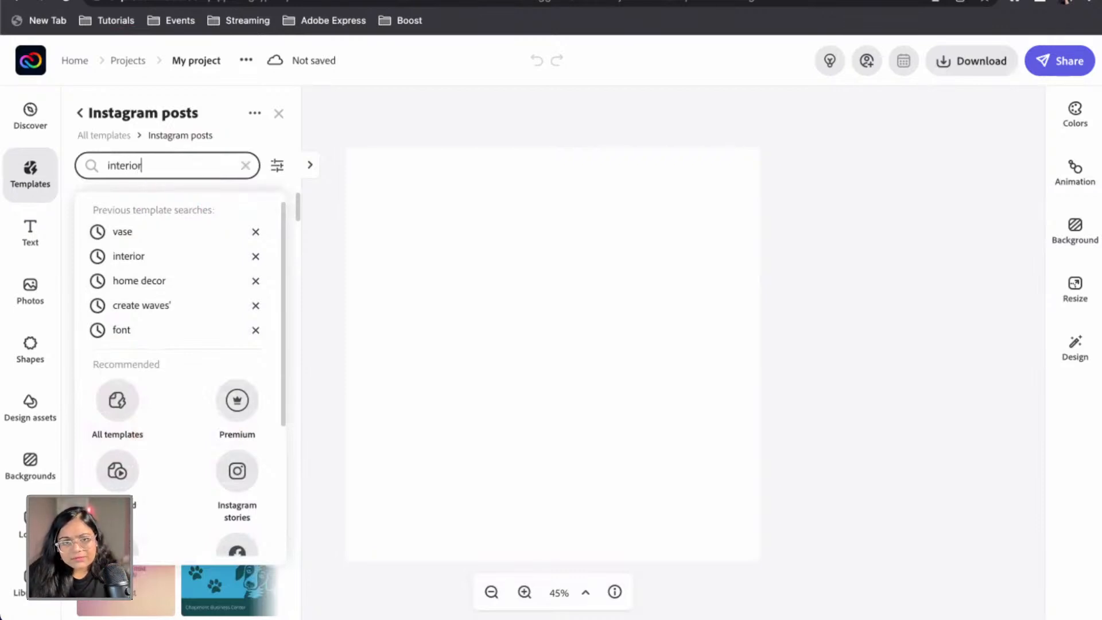
key(Return)
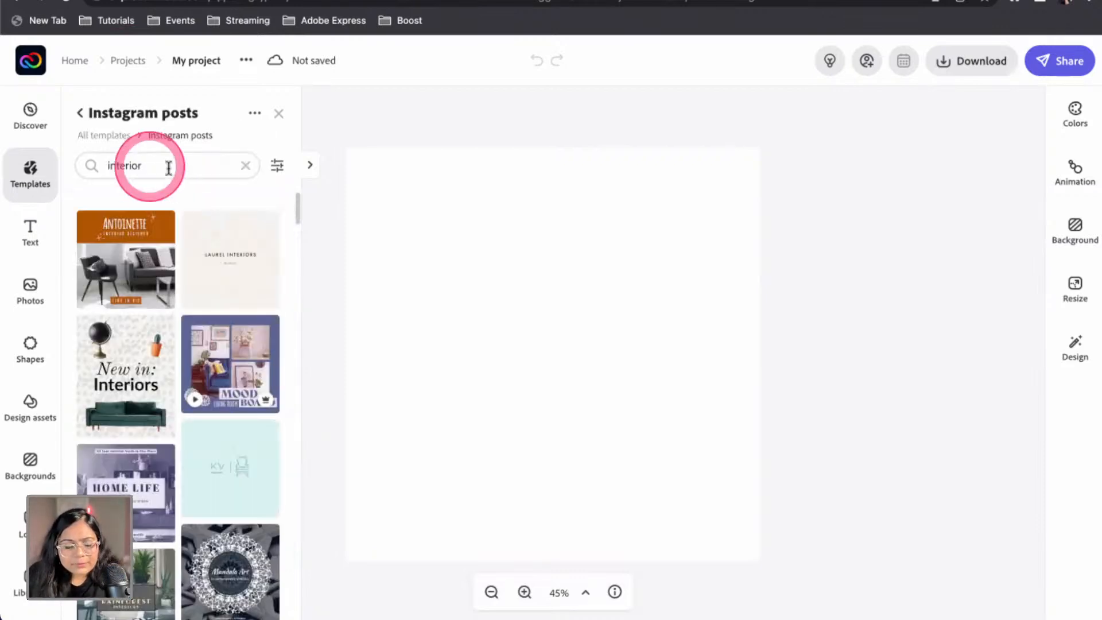
Expand the interior template results into the wider view and scroll through them
click(309, 165)
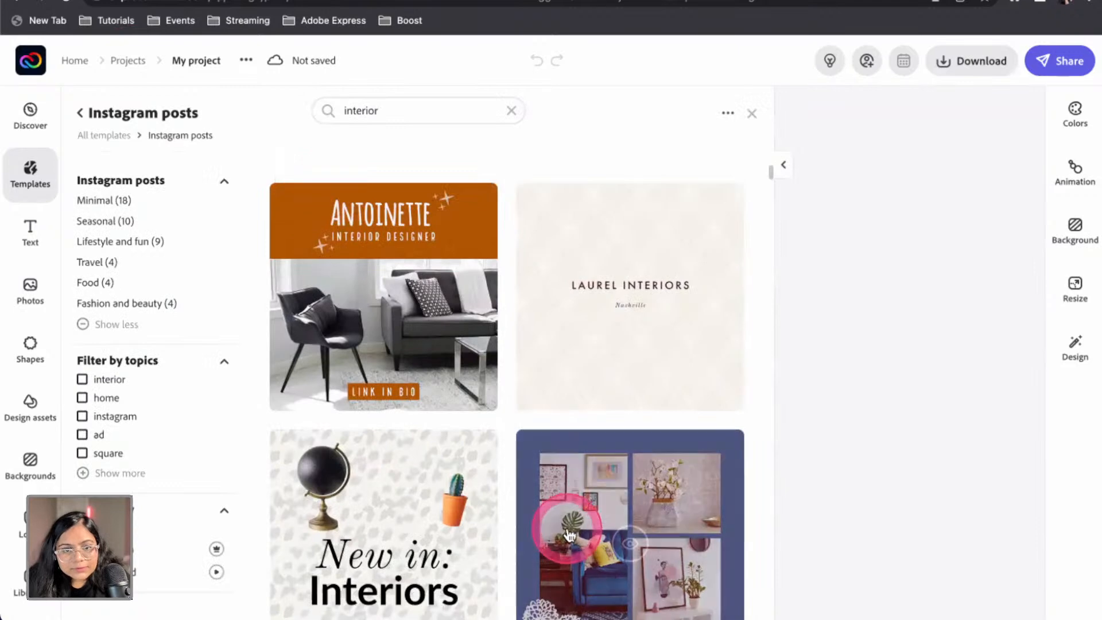
scroll(568, 530, down, 1)
scroll(568, 530, down, 2)
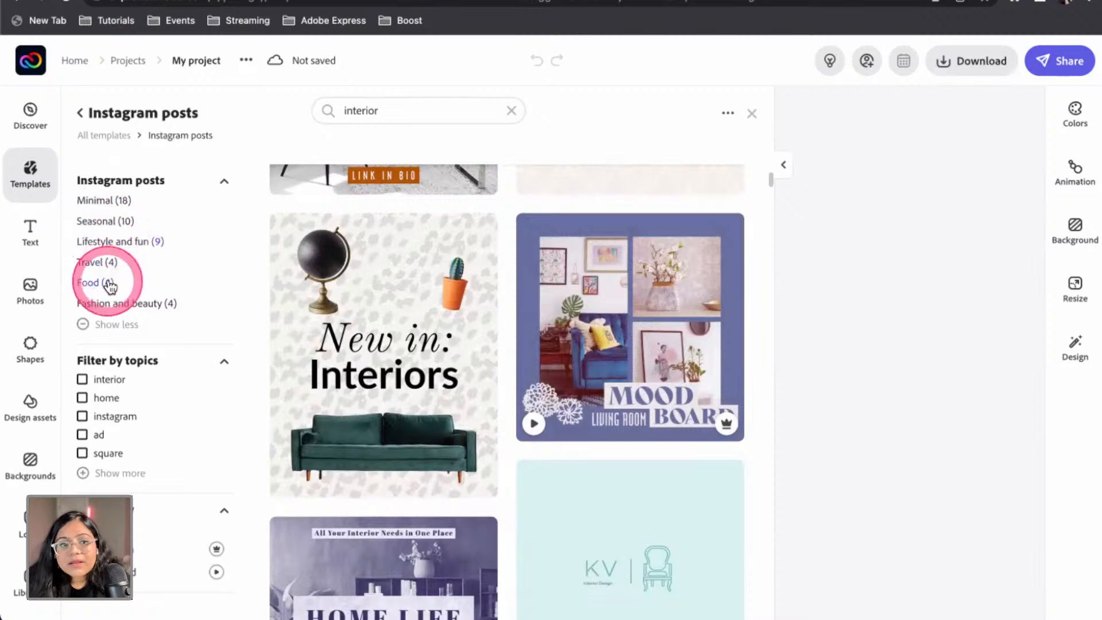
scroll(164, 353, down, 1)
scroll(676, 436, down, 5)
scroll(676, 430, down, 15)
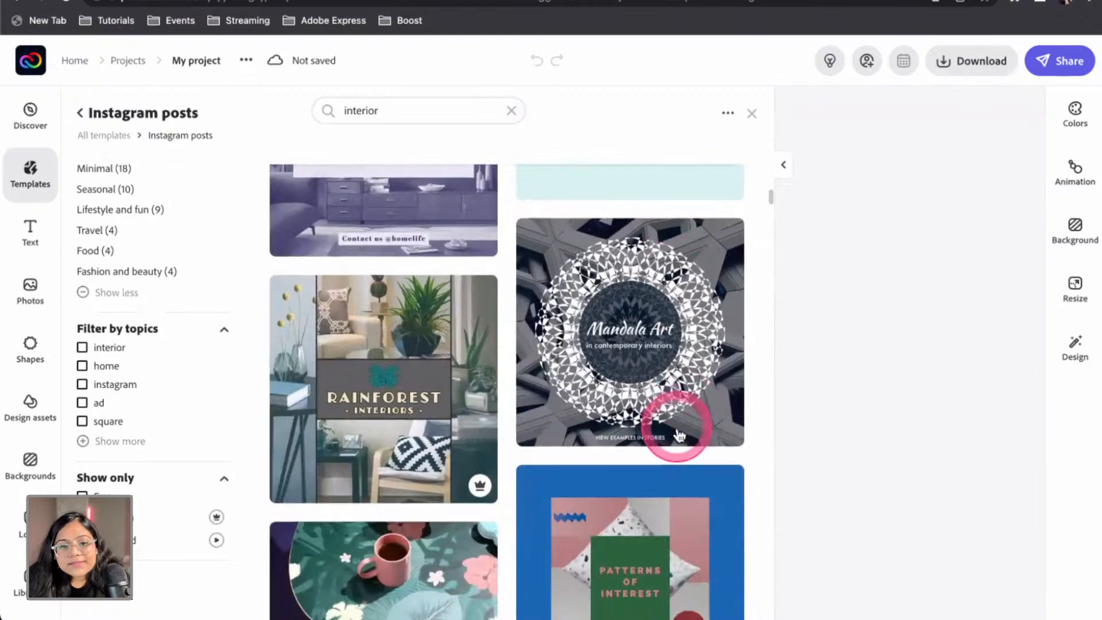
scroll(679, 437, down, 1)
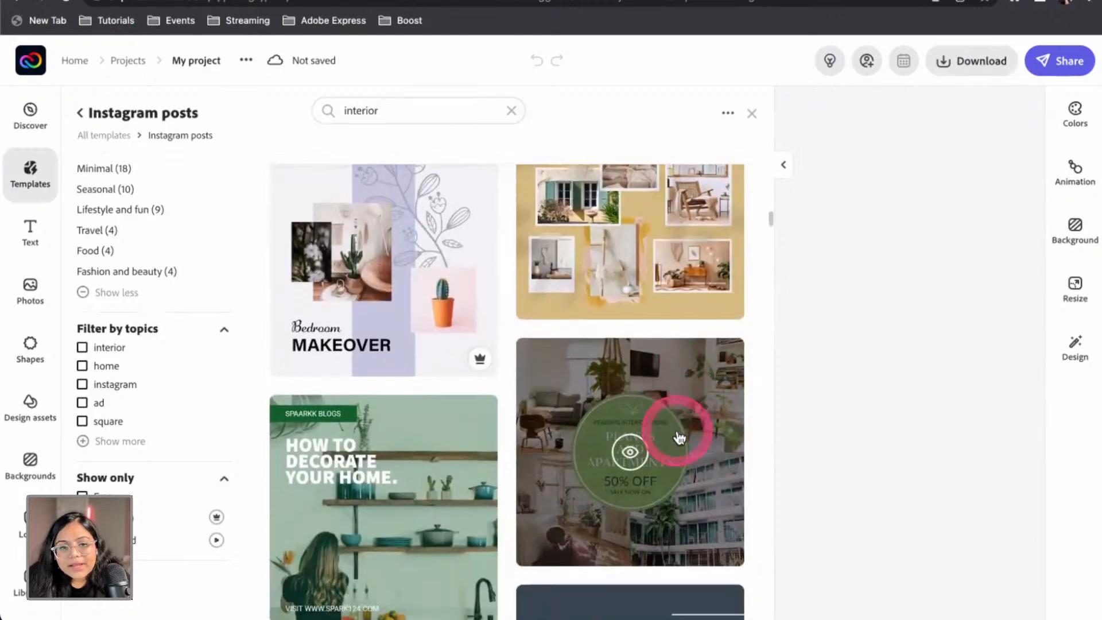
scroll(678, 437, down, 7)
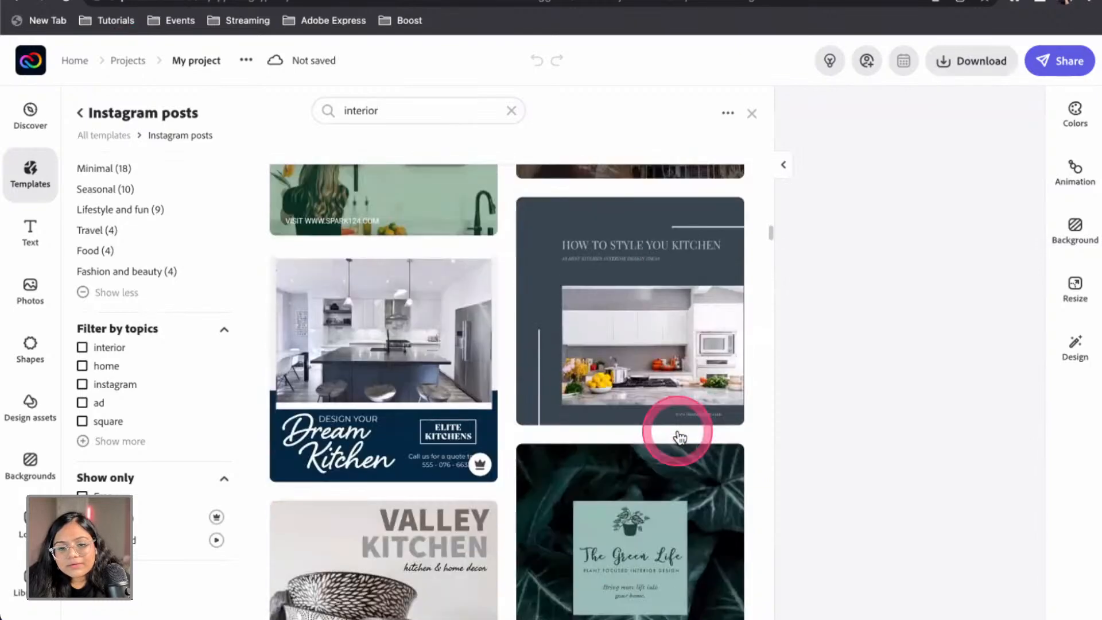
scroll(654, 427, up, 10)
scroll(372, 392, down, 18)
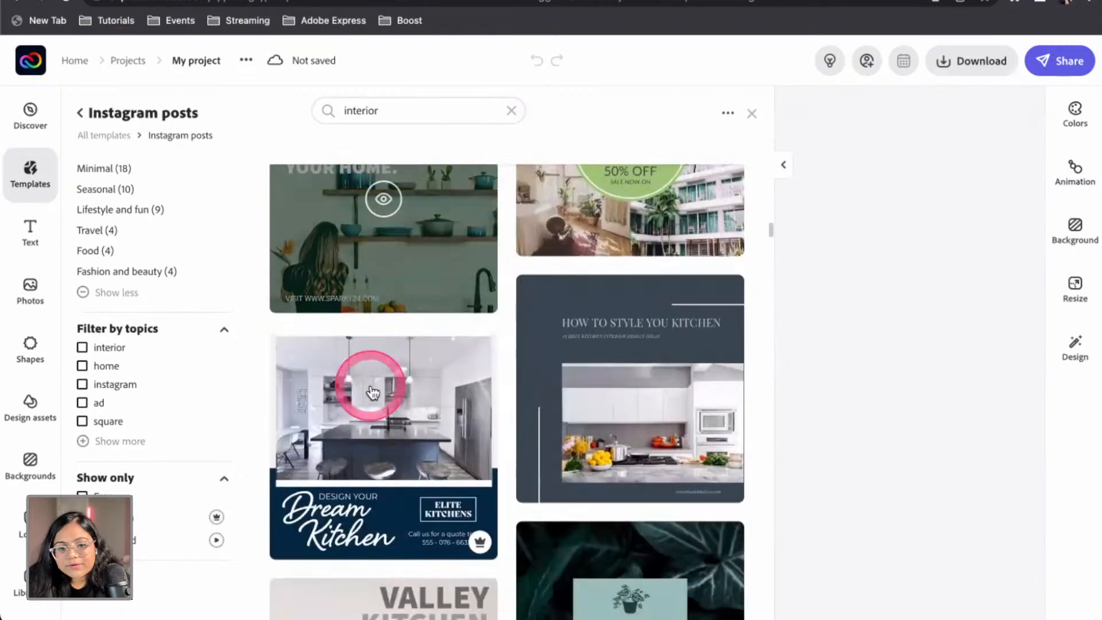
scroll(373, 394, down, 3)
scroll(373, 394, up, 15)
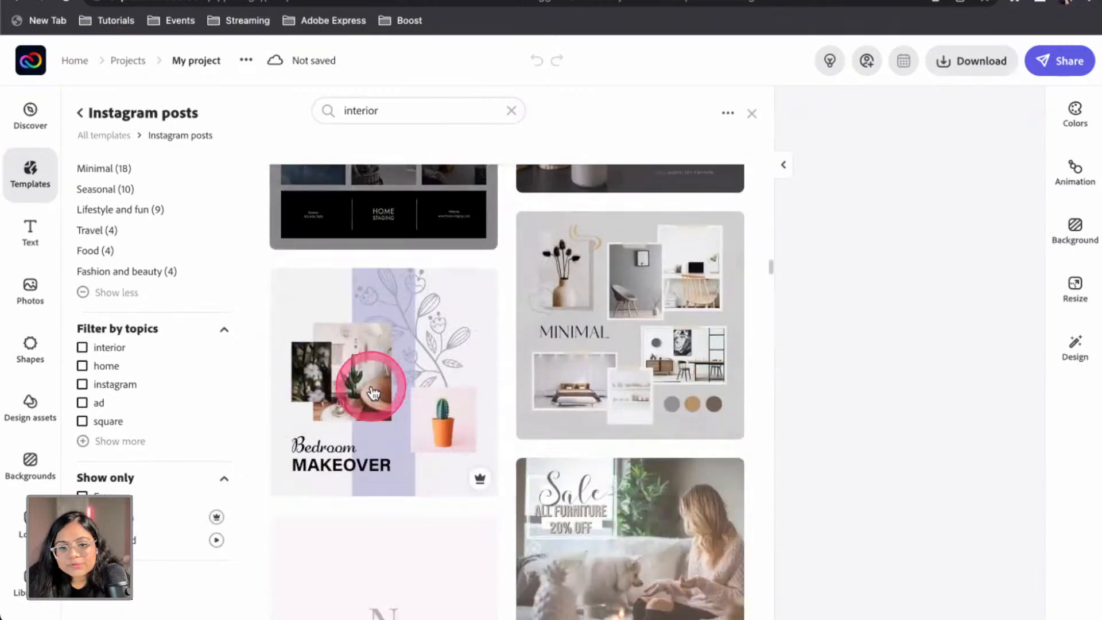
scroll(374, 396, down, 1)
scroll(374, 395, down, 16)
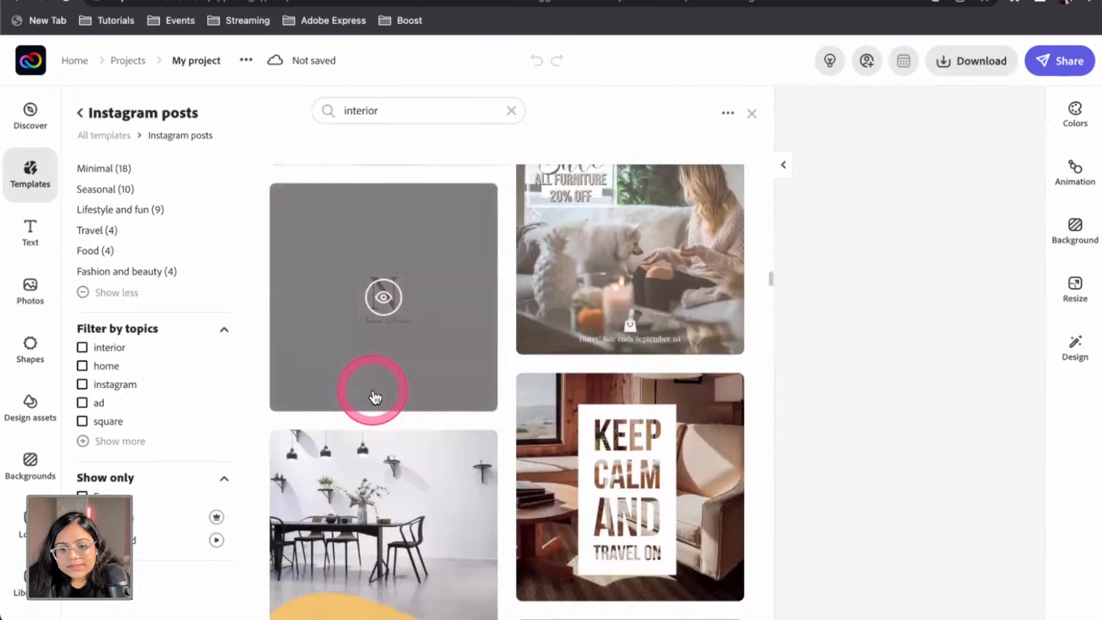
scroll(374, 395, down, 8)
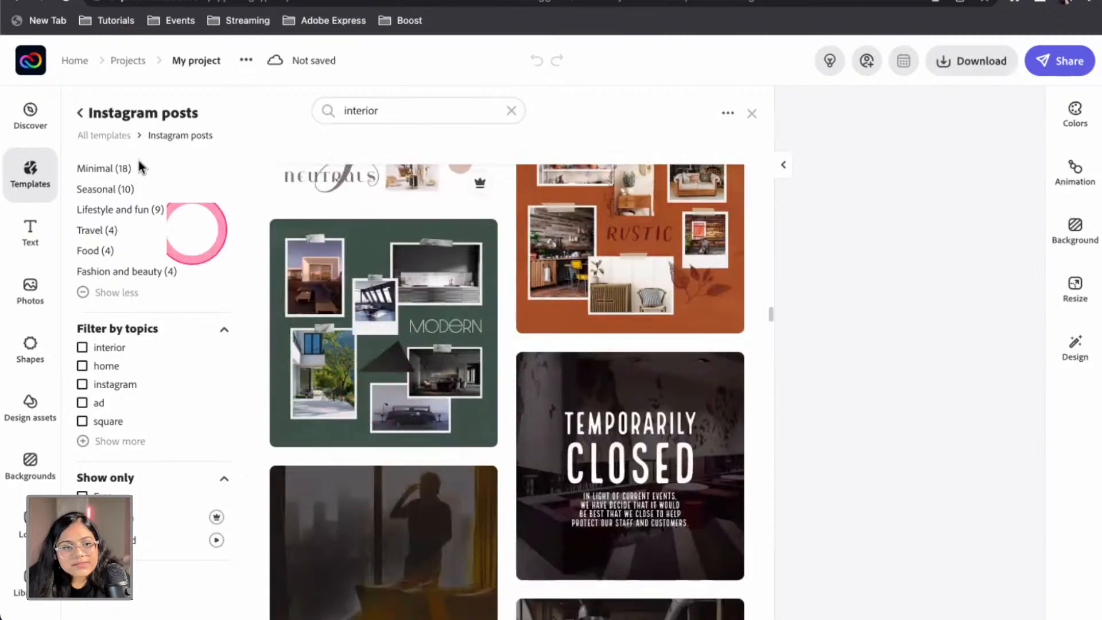
Select the 'interior' search term and switch to browsing stock photos
click(373, 109)
drag(373, 109, 334, 113)
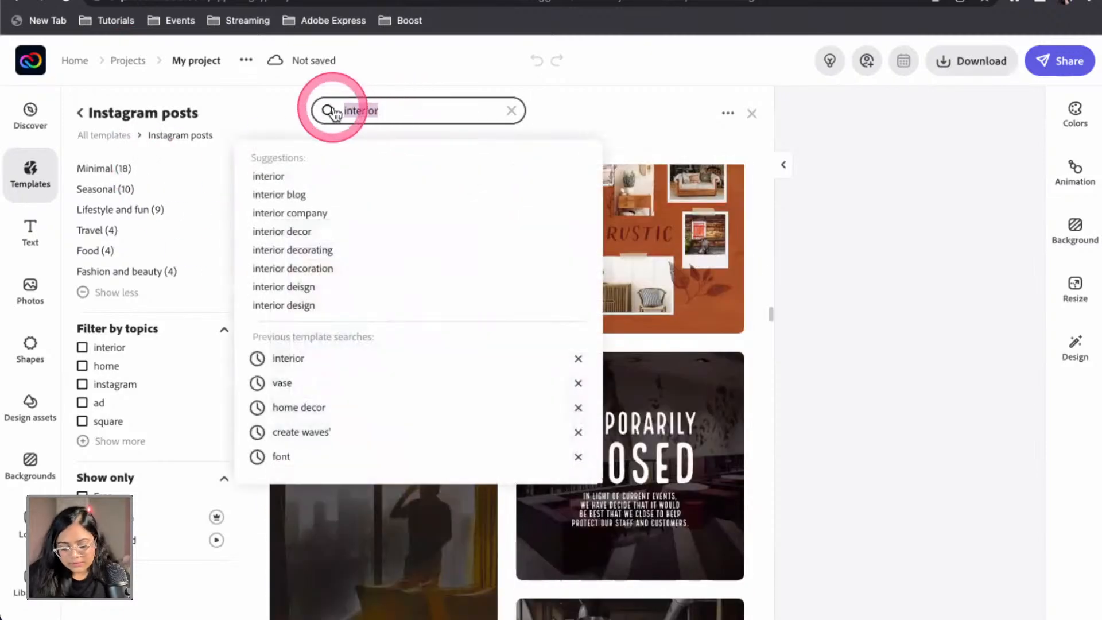
click(30, 293)
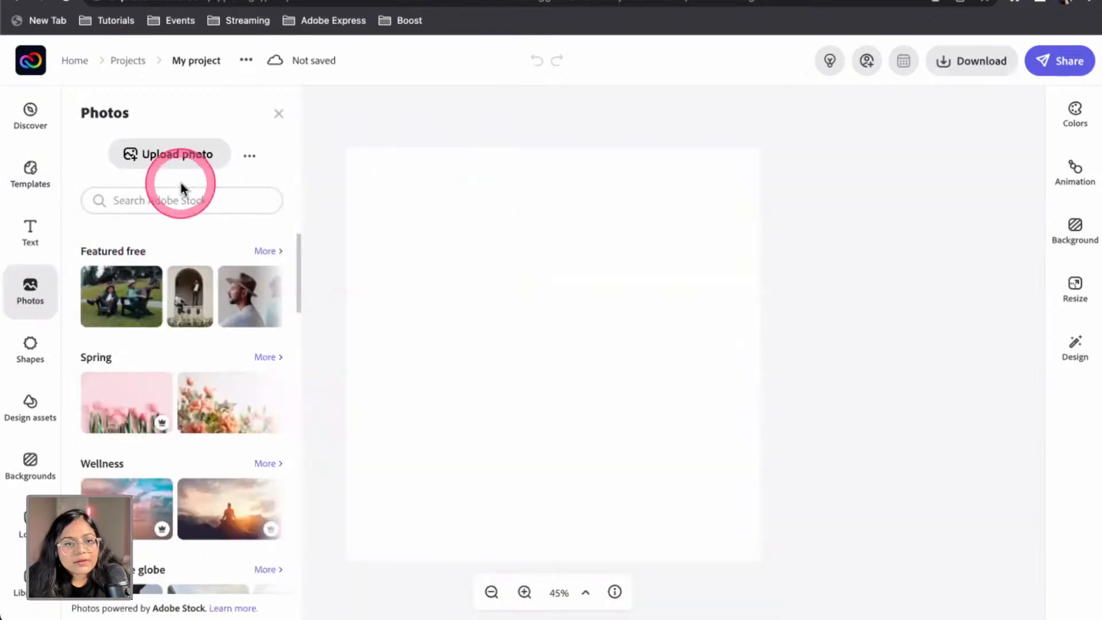
Search the stock photos for 'living room' and scroll through the results
click(176, 197)
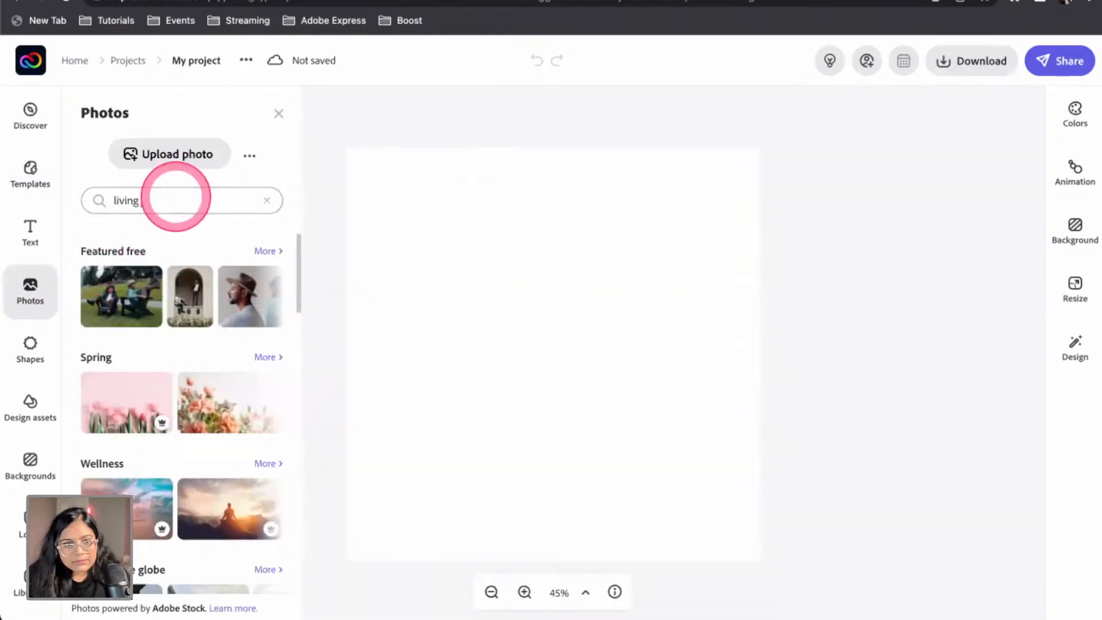
key(Return)
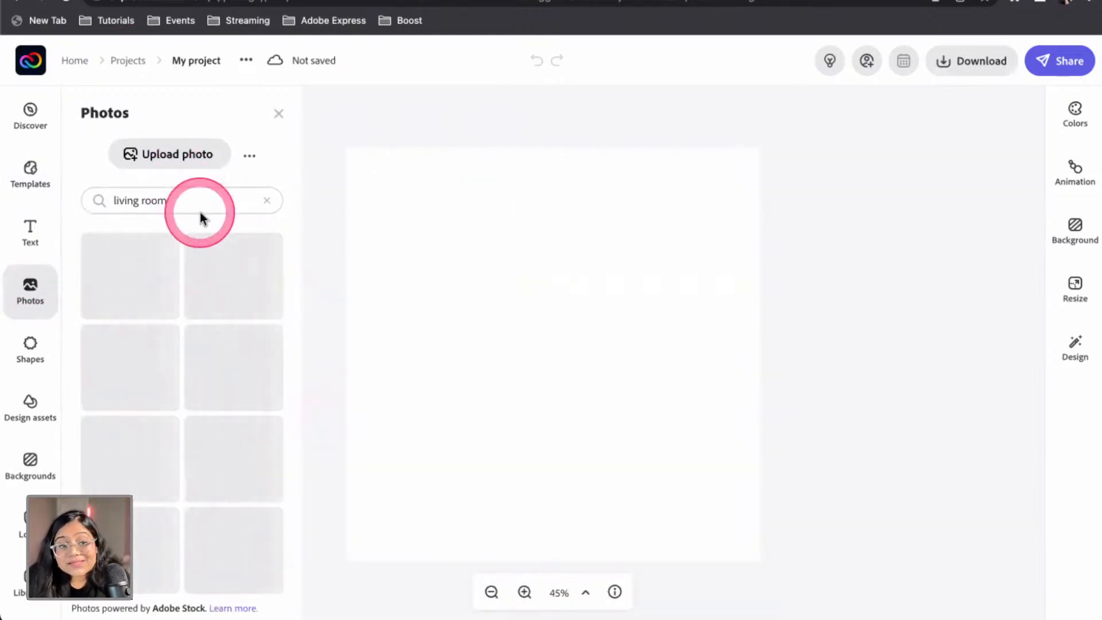
scroll(197, 381, down, 3)
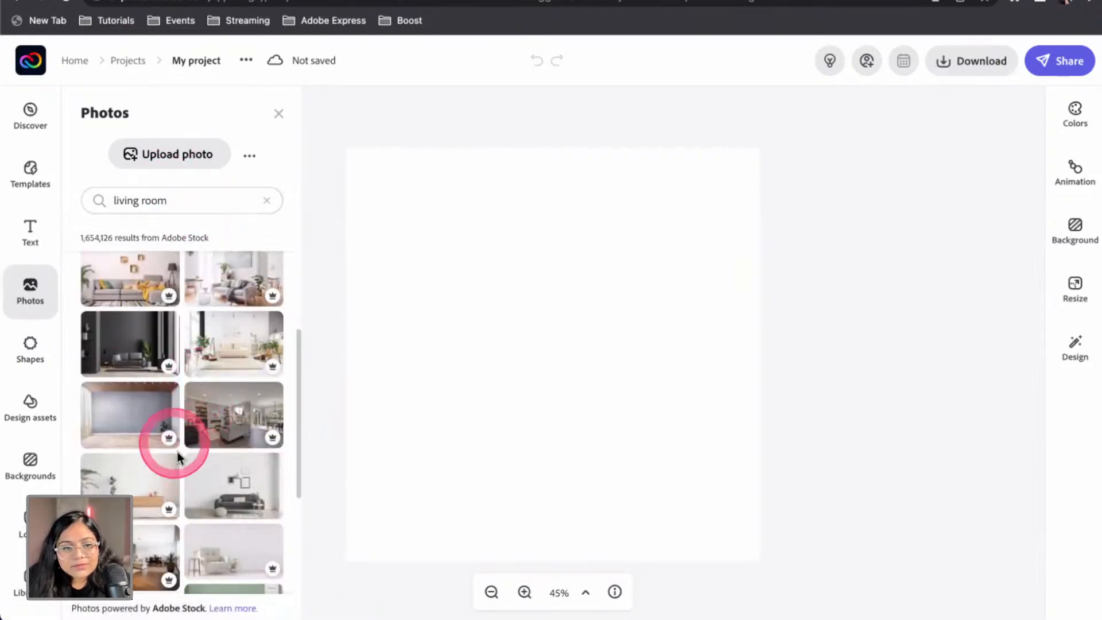
scroll(144, 436, down, 5)
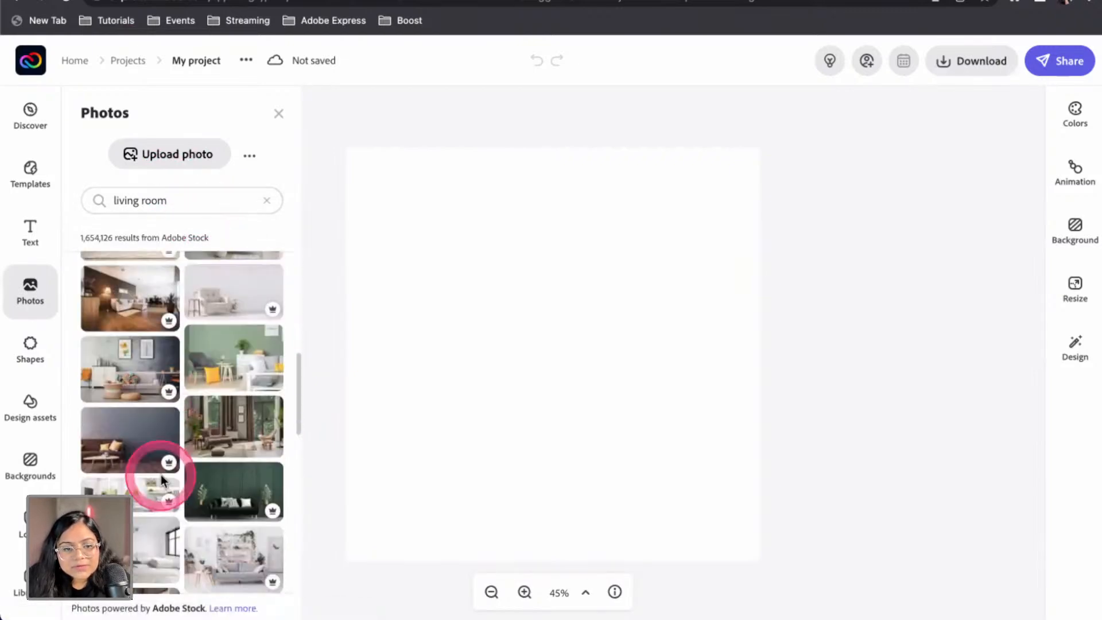
scroll(161, 474, down, 3)
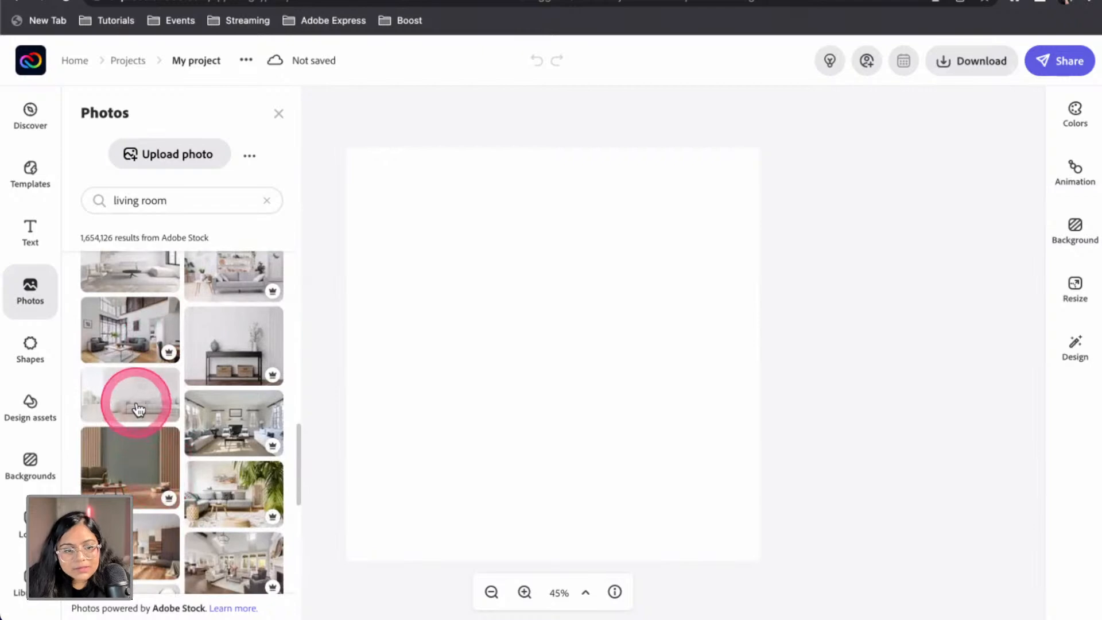
scroll(139, 461, down, 5)
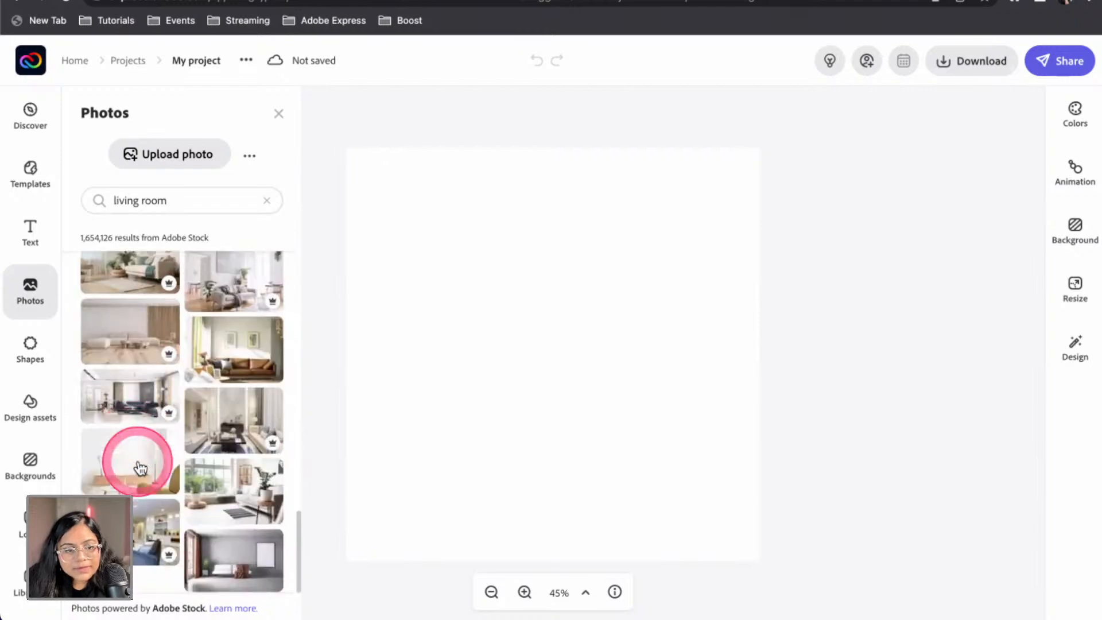
Check the extra photo import options and keep scrolling the living room photos
click(267, 200)
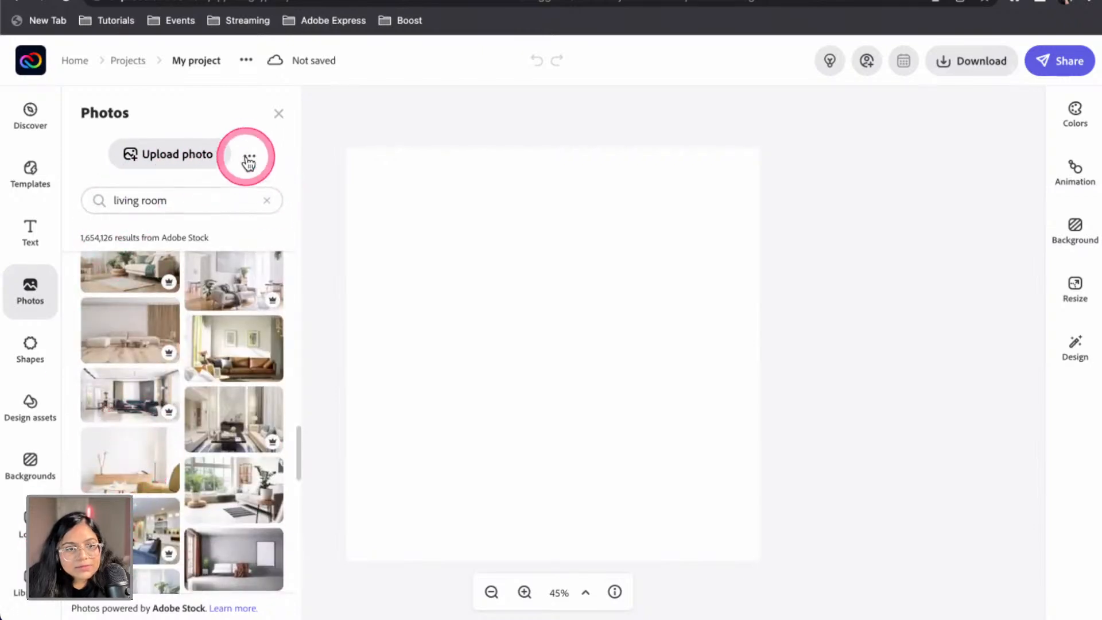
click(283, 185)
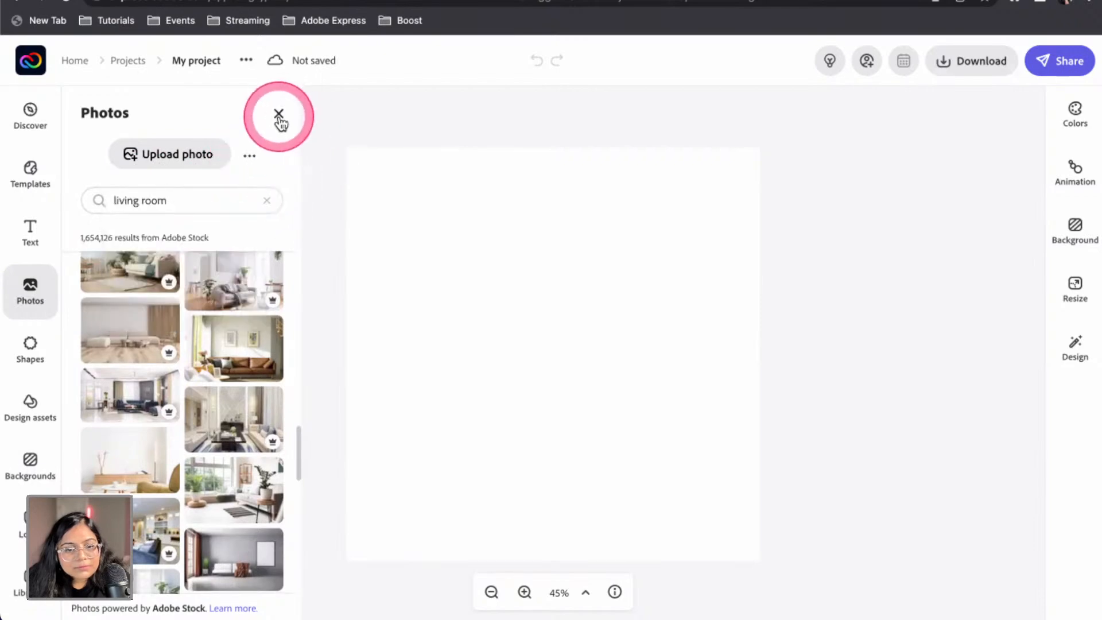
scroll(143, 373, down, 4)
scroll(141, 412, down, 5)
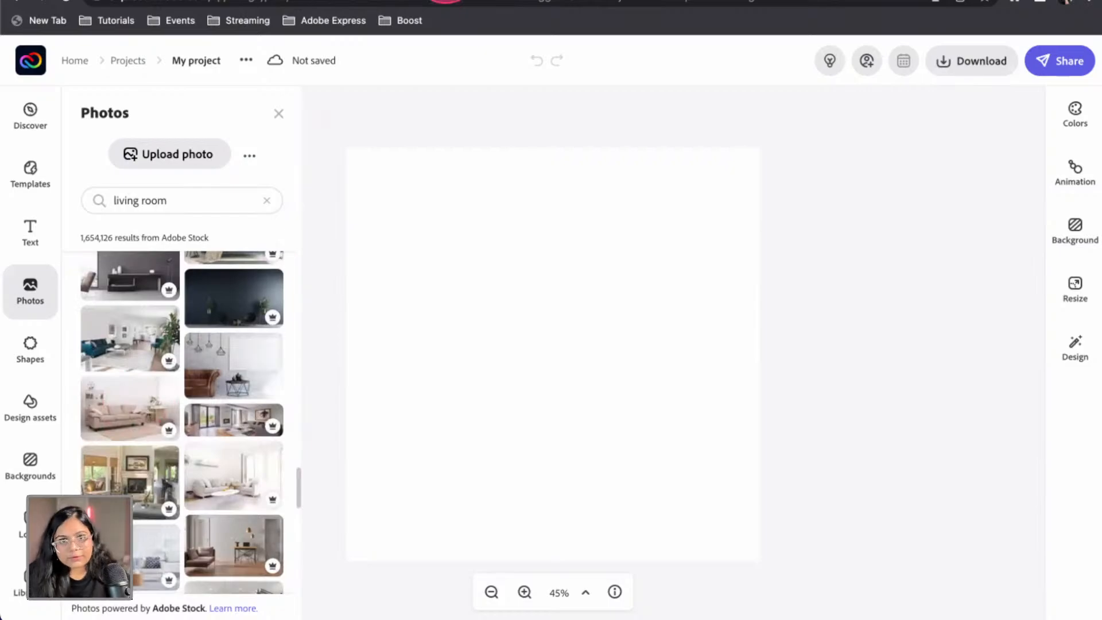
In a new tab, go to stock.adobe.com/fr and search for 'living room'
key(ctrl+t)
text(stoc)
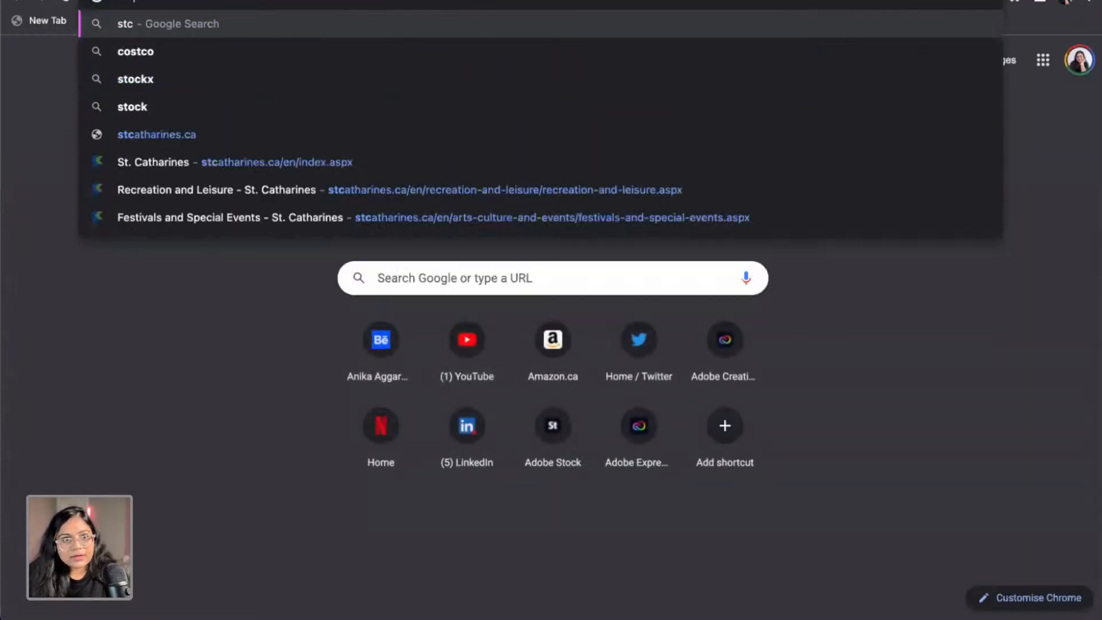
text(k.adobe.com/fre)
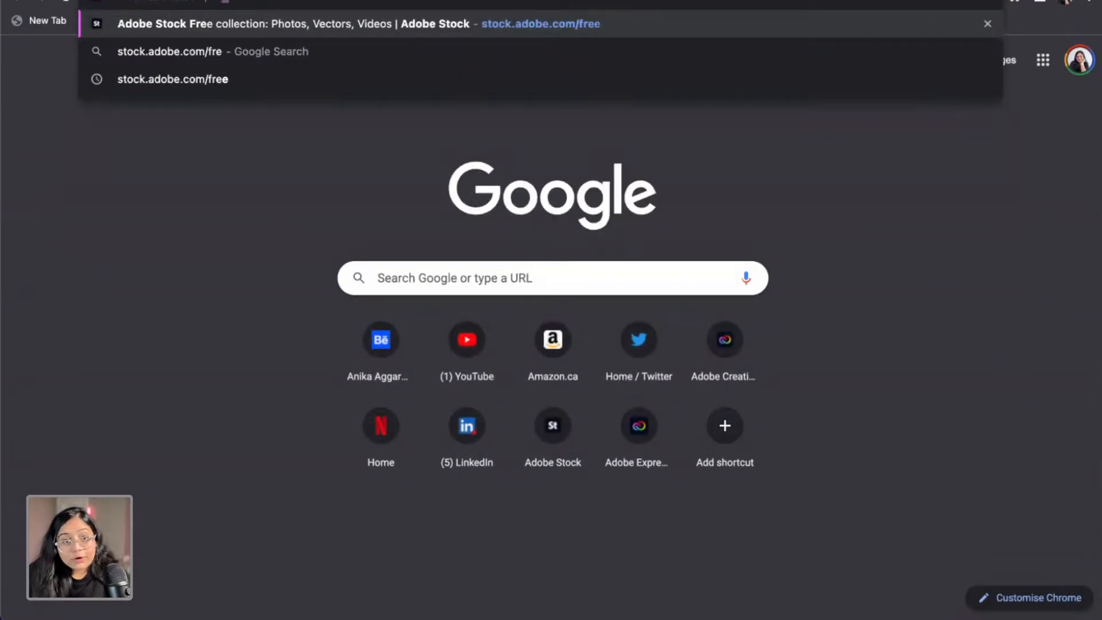
key(Return)
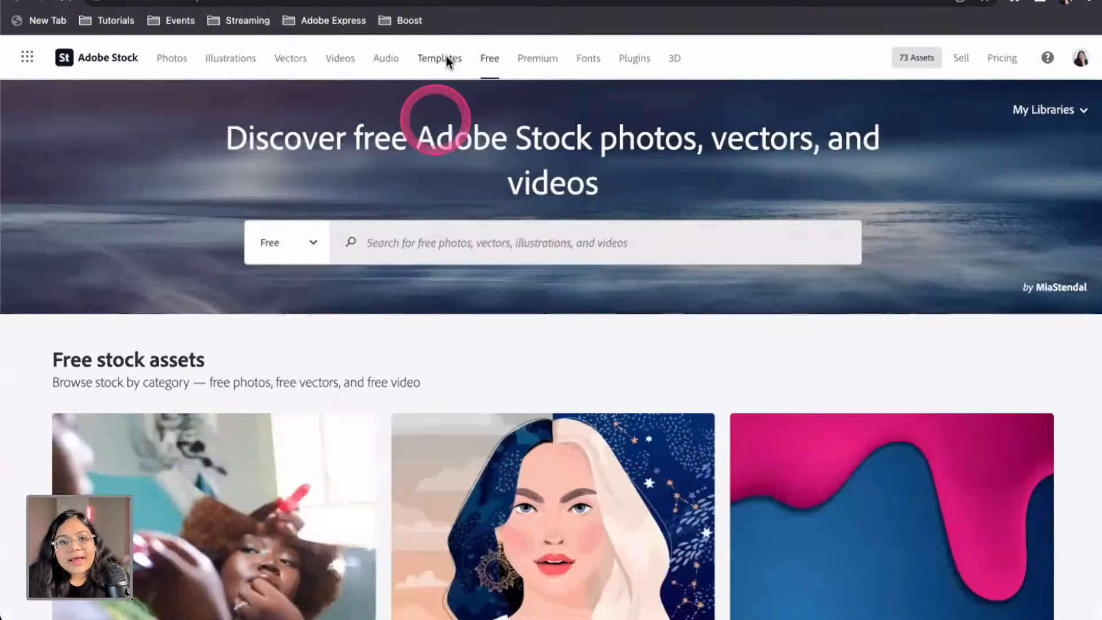
click(405, 243)
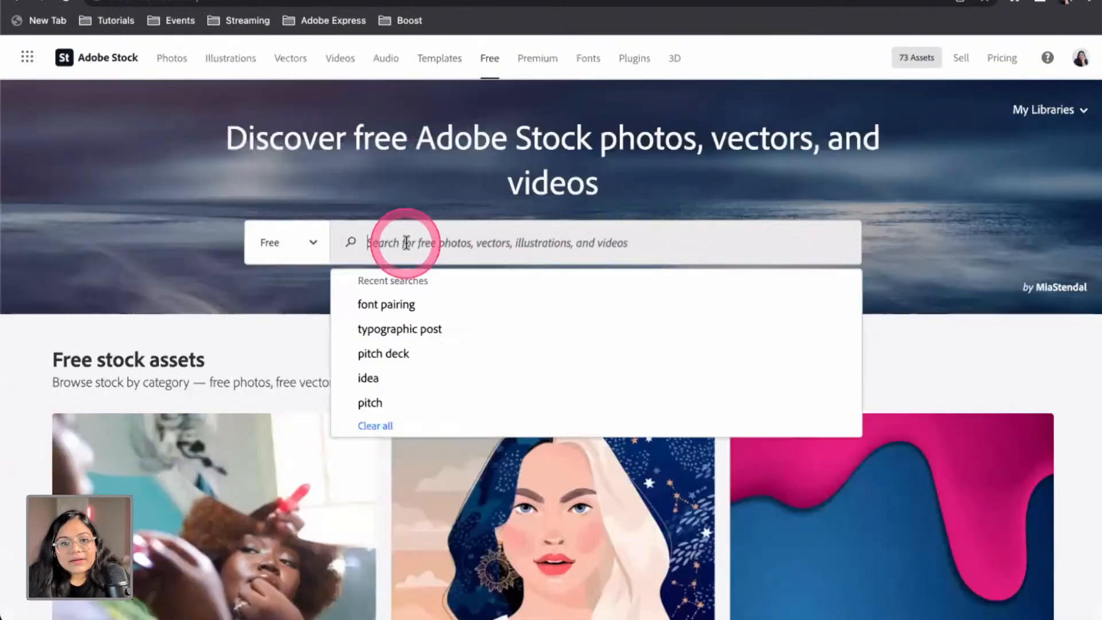
text(living room)
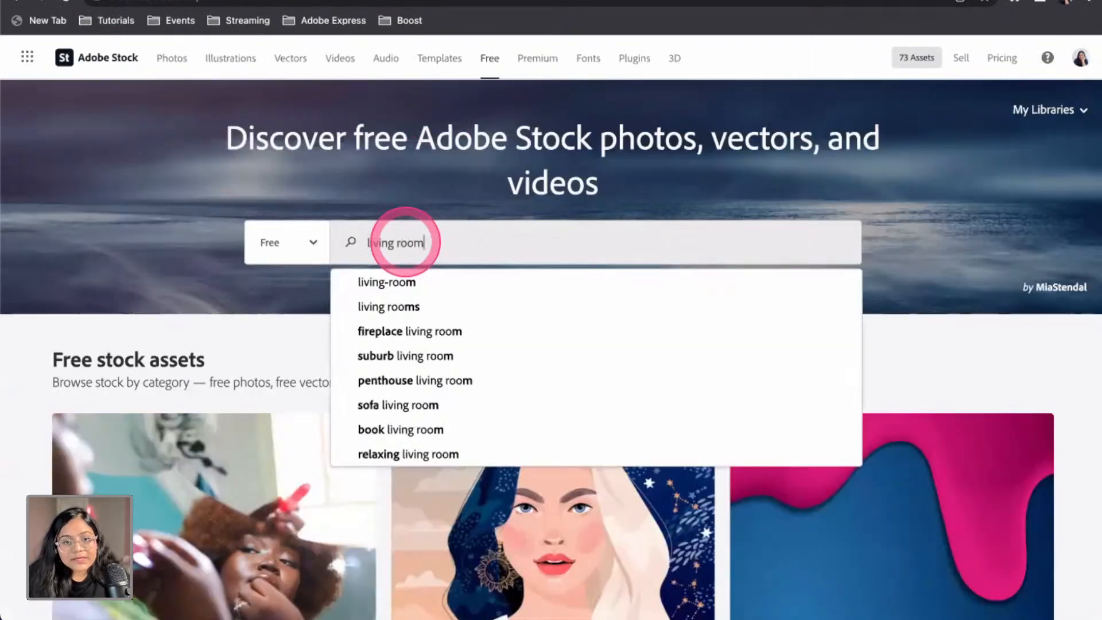
key(Return)
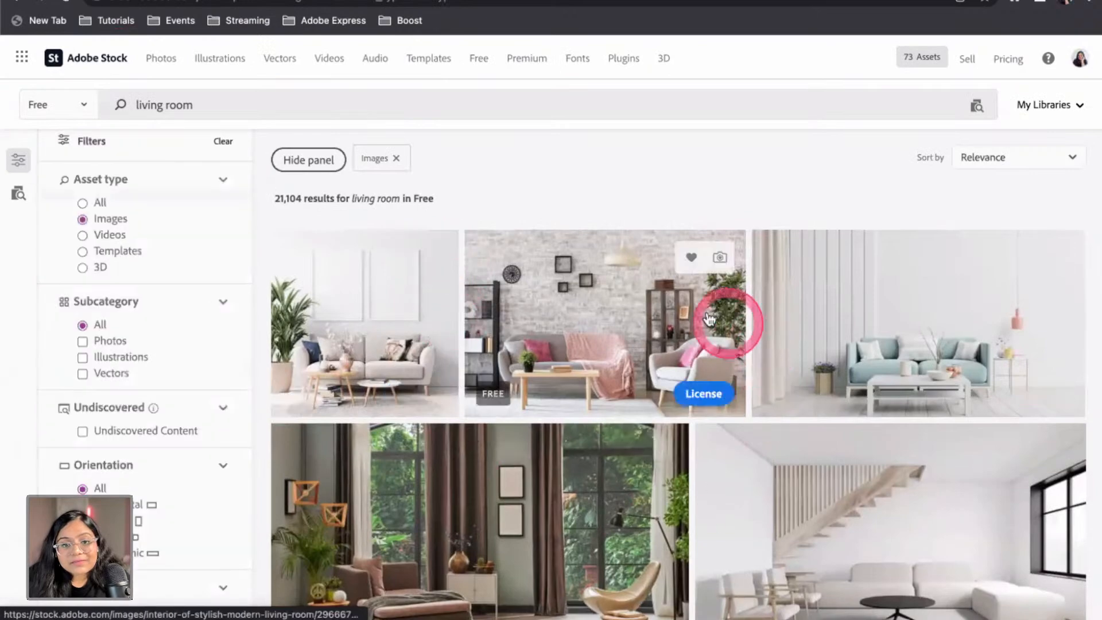
License and download the dark grey-sofa living-room photo, then return to the Adobe Express tab
scroll(440, 330, down, 5)
scroll(445, 332, down, 4)
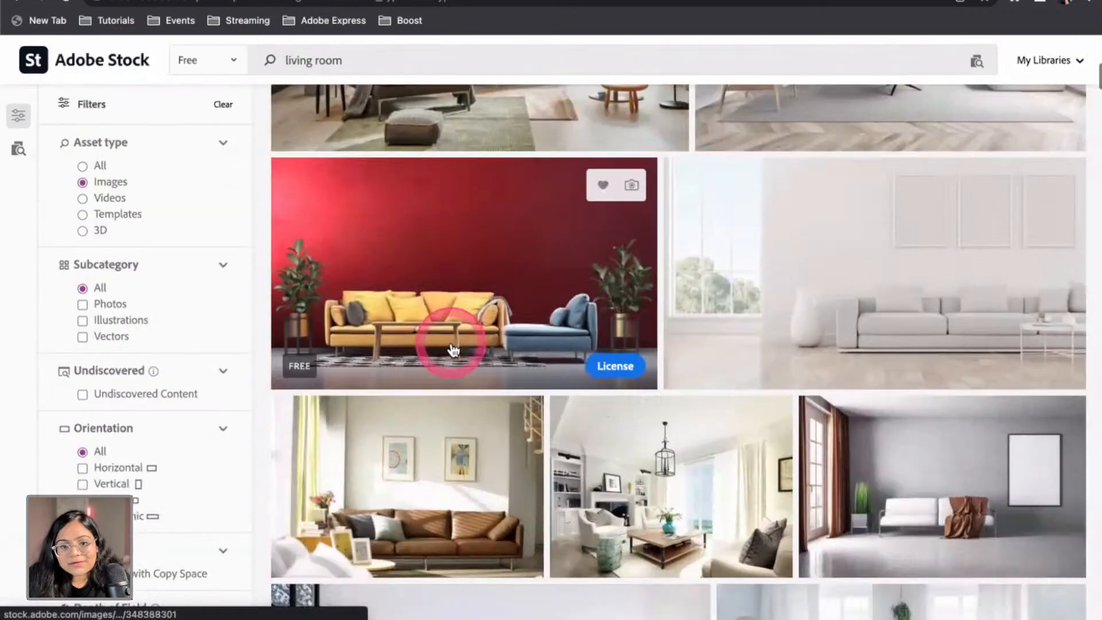
scroll(379, 258, down, 11)
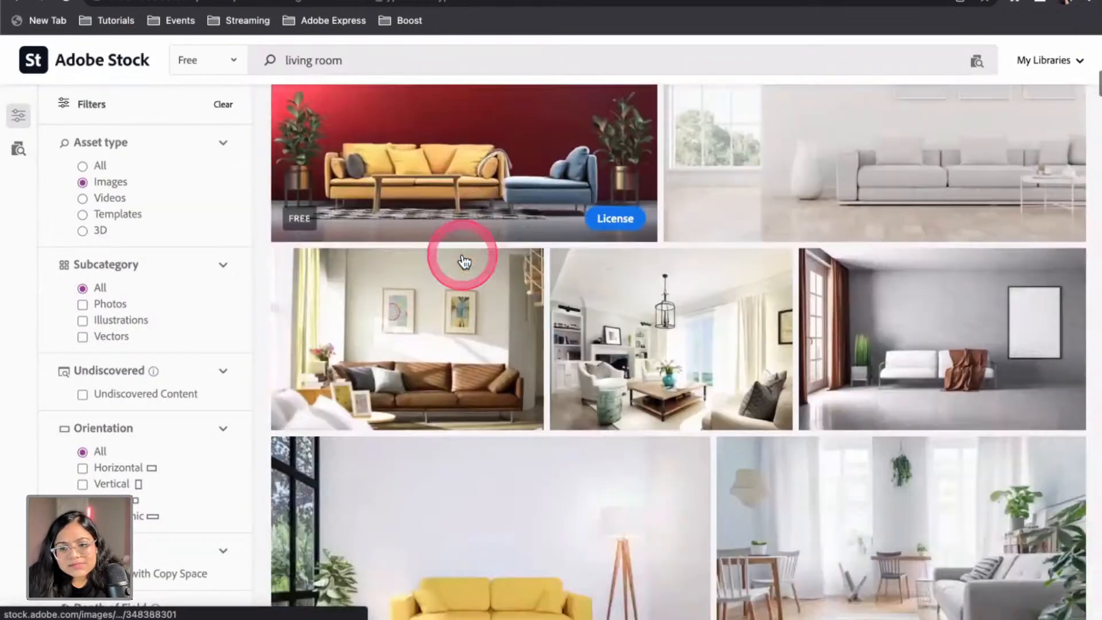
scroll(488, 314, down, 3)
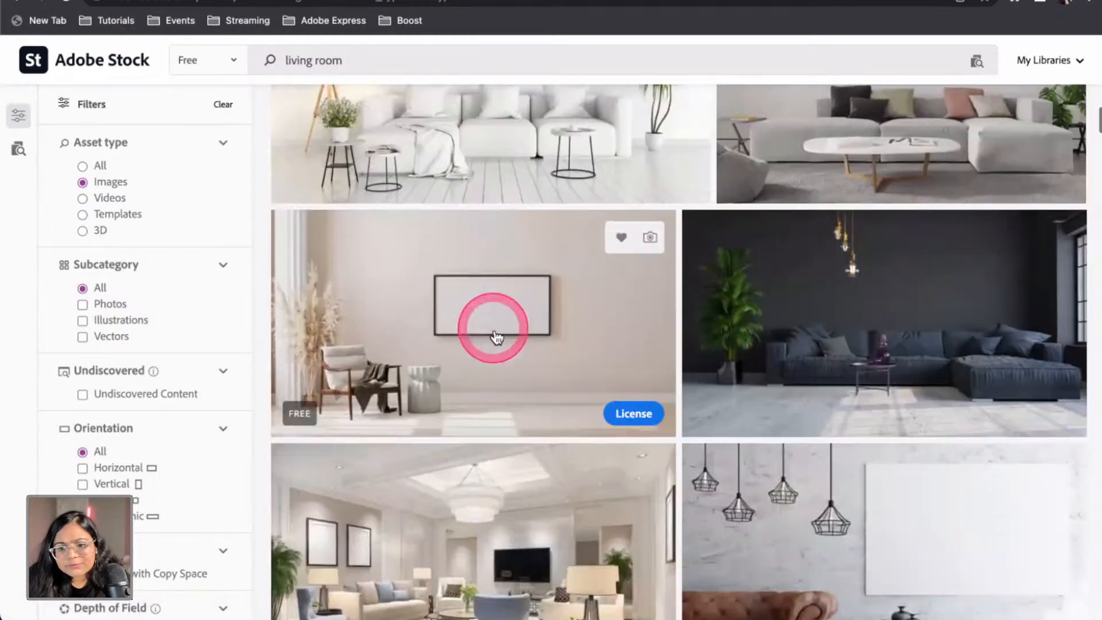
click(1031, 389)
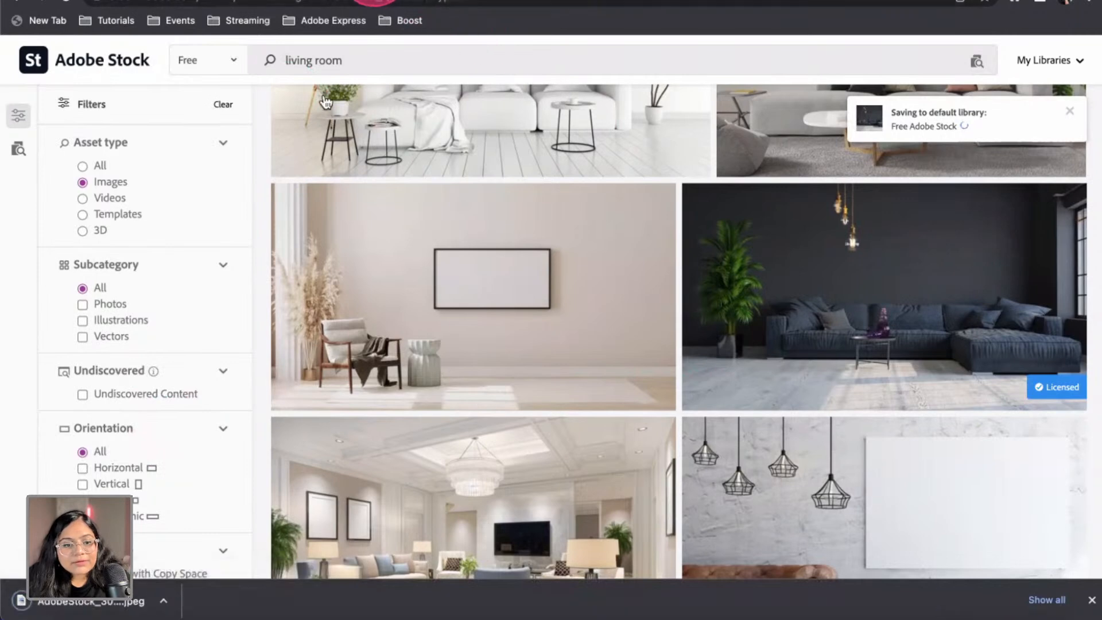
click(376, 2)
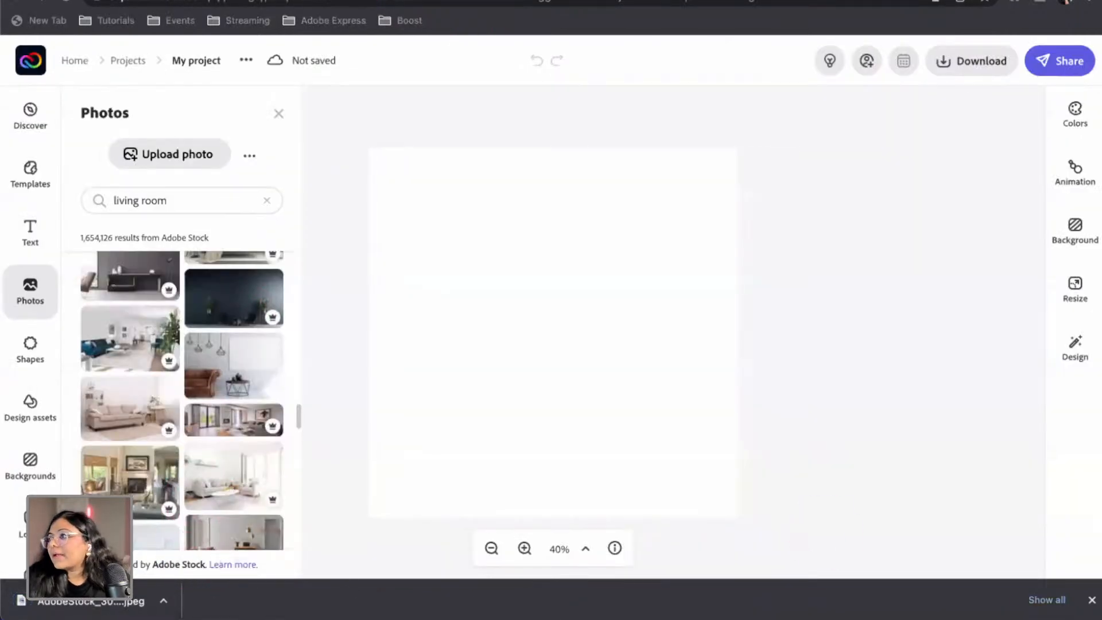
Place the downloaded dark-sofa living-room JPEG and resize it to cover the whole Instagram post
drag(86, 600, 633, 264)
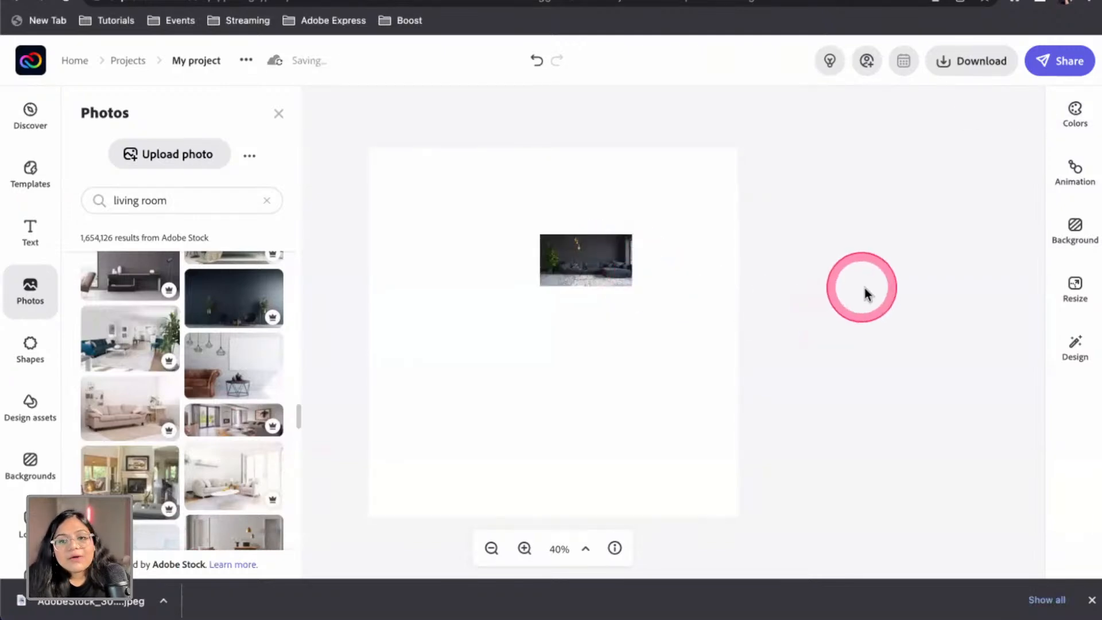
click(585, 255)
drag(632, 235, 964, 137)
drag(630, 272, 459, 465)
drag(334, 191, 242, 100)
drag(536, 283, 594, 276)
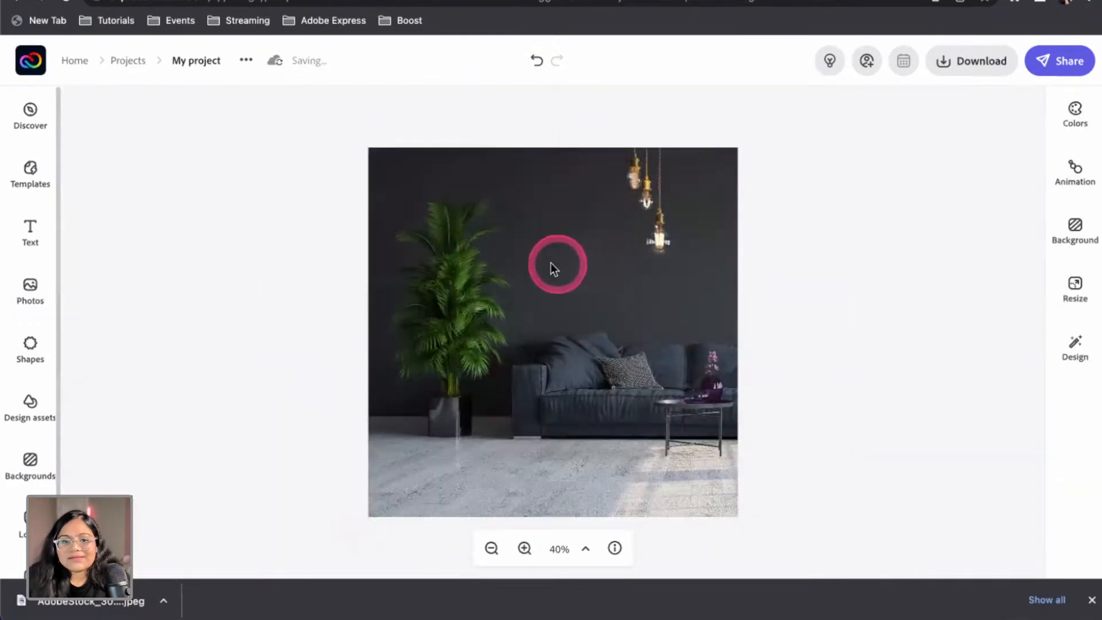
drag(549, 265, 470, 266)
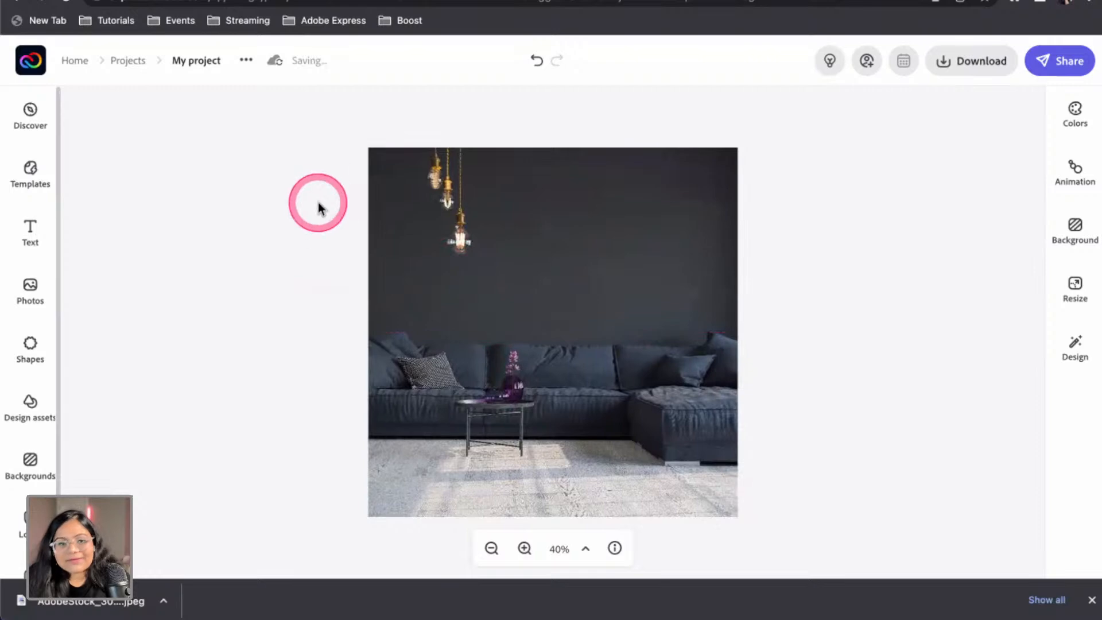
click(60, 226)
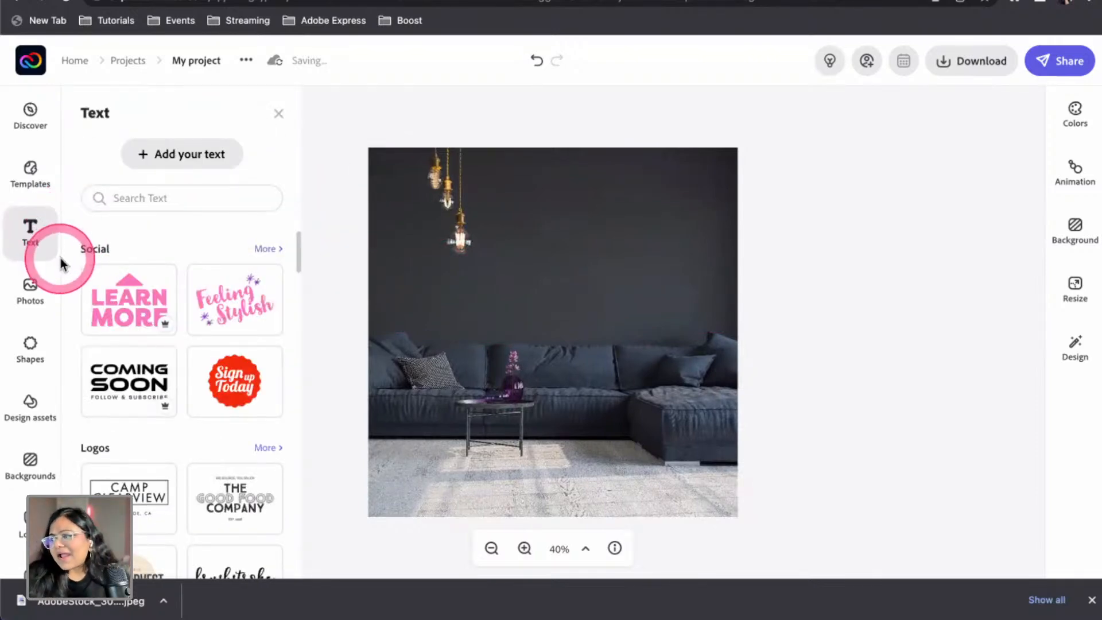
Add a small left-aligned 'add elements of CALM to your space' caption at the photo's top right
click(189, 155)
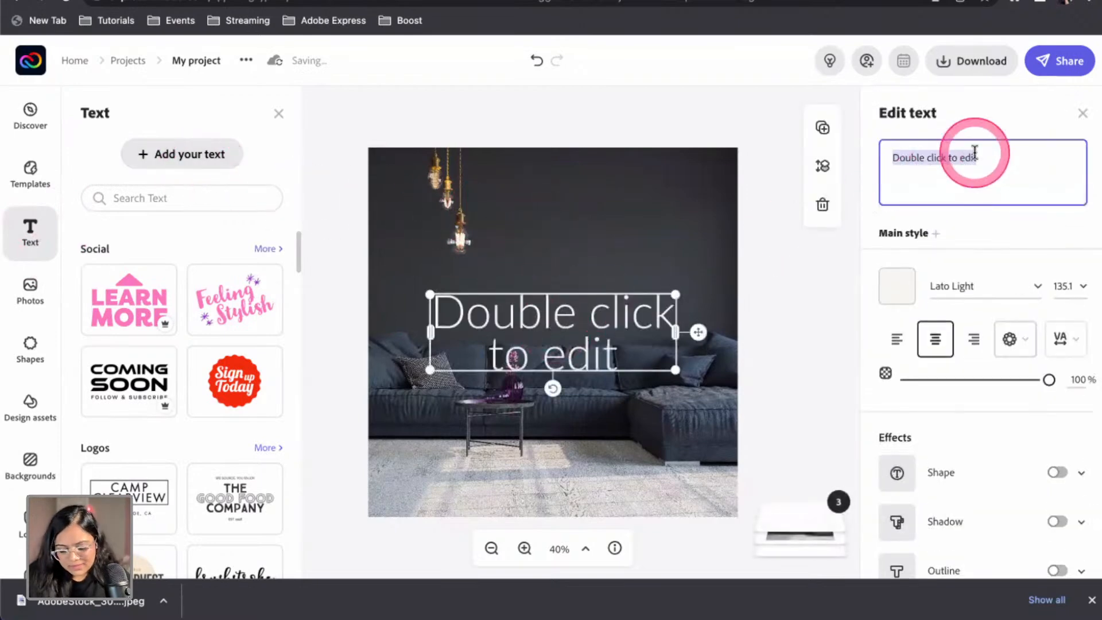
text(add element)
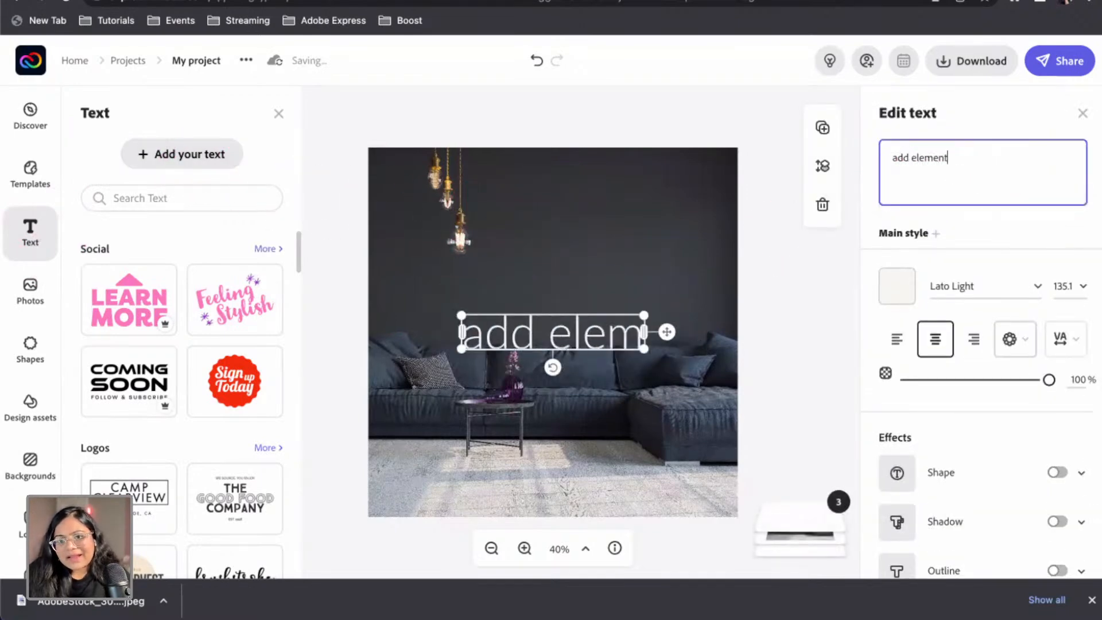
text(s of)
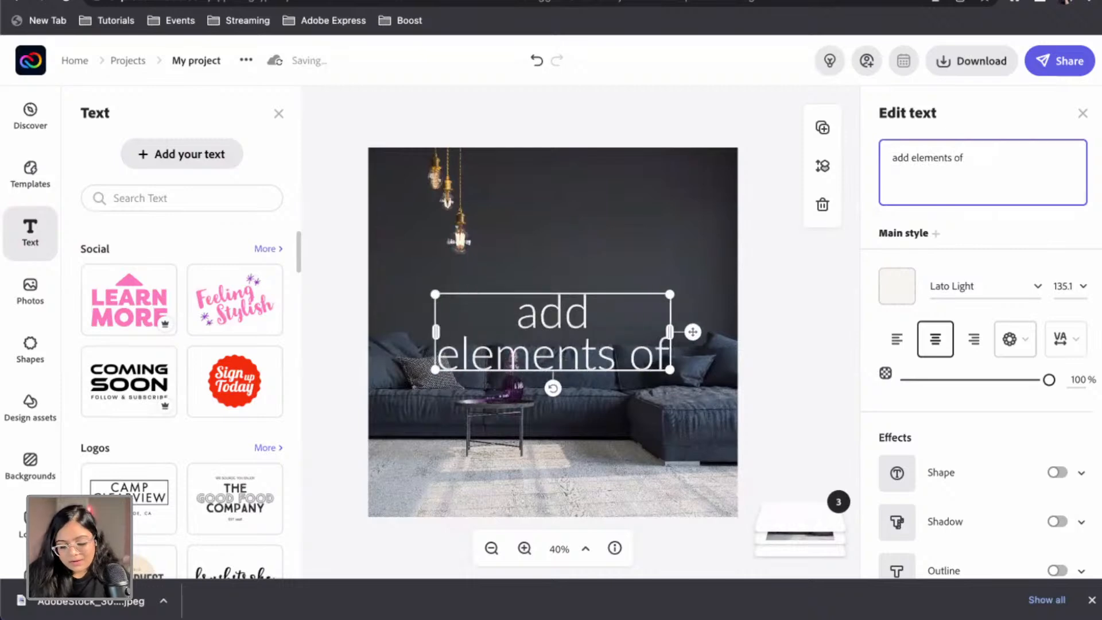
text( CALM to your space)
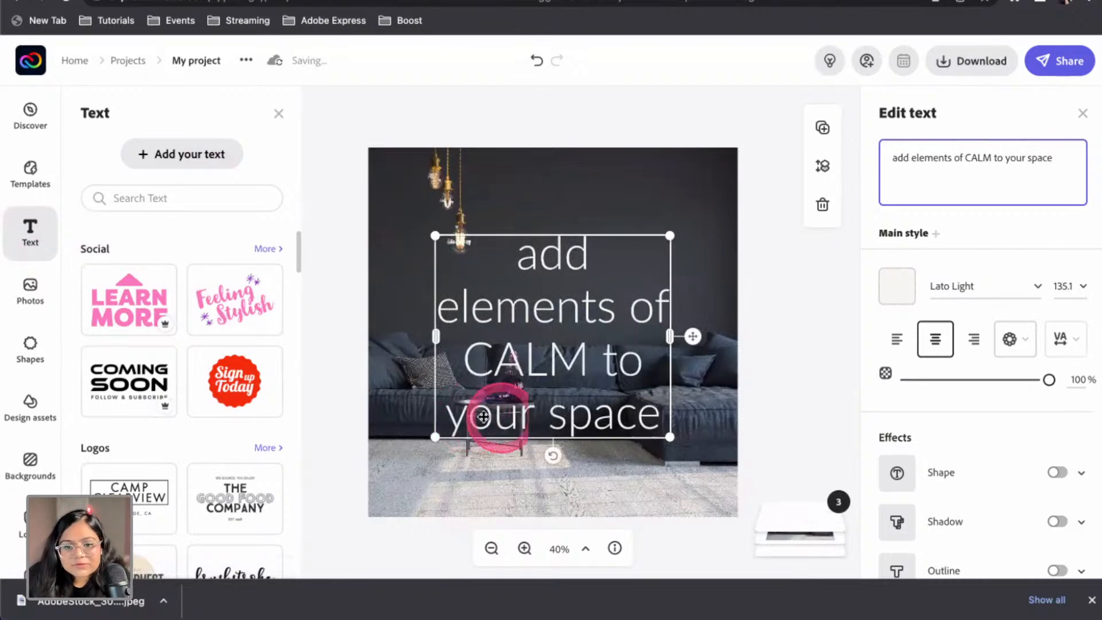
drag(667, 435, 668, 301)
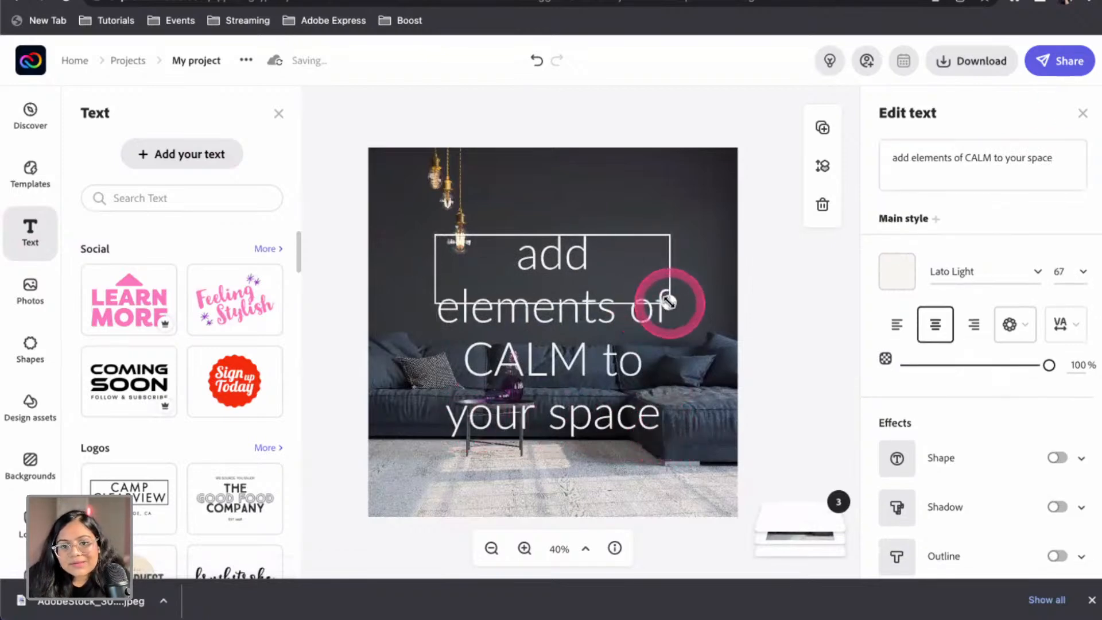
drag(543, 239, 619, 201)
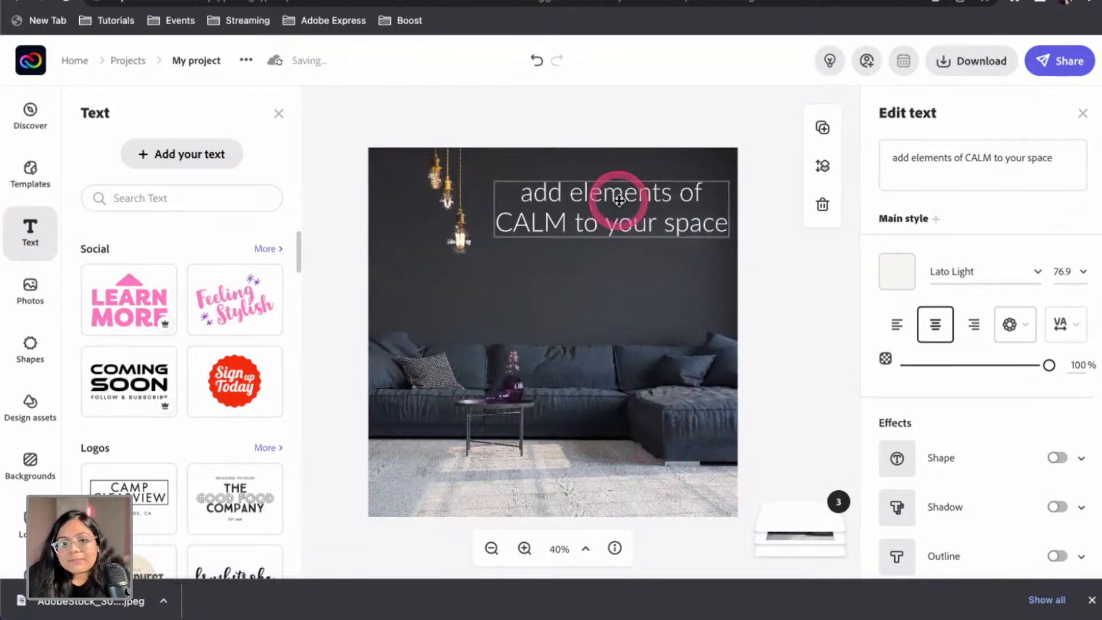
drag(728, 235, 620, 207)
drag(563, 184, 631, 193)
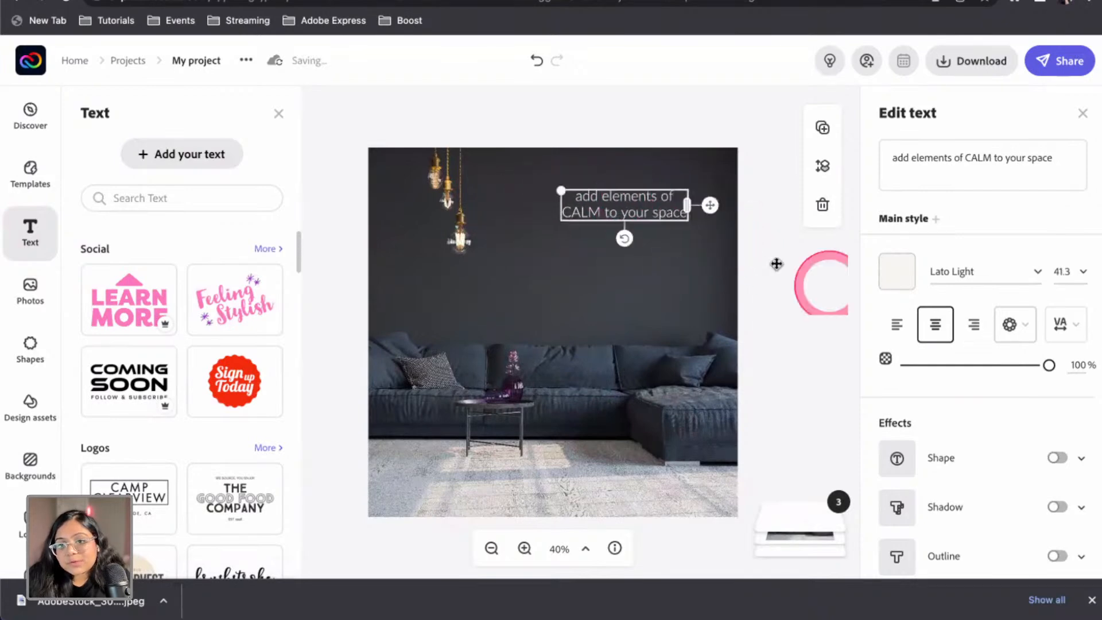
click(897, 325)
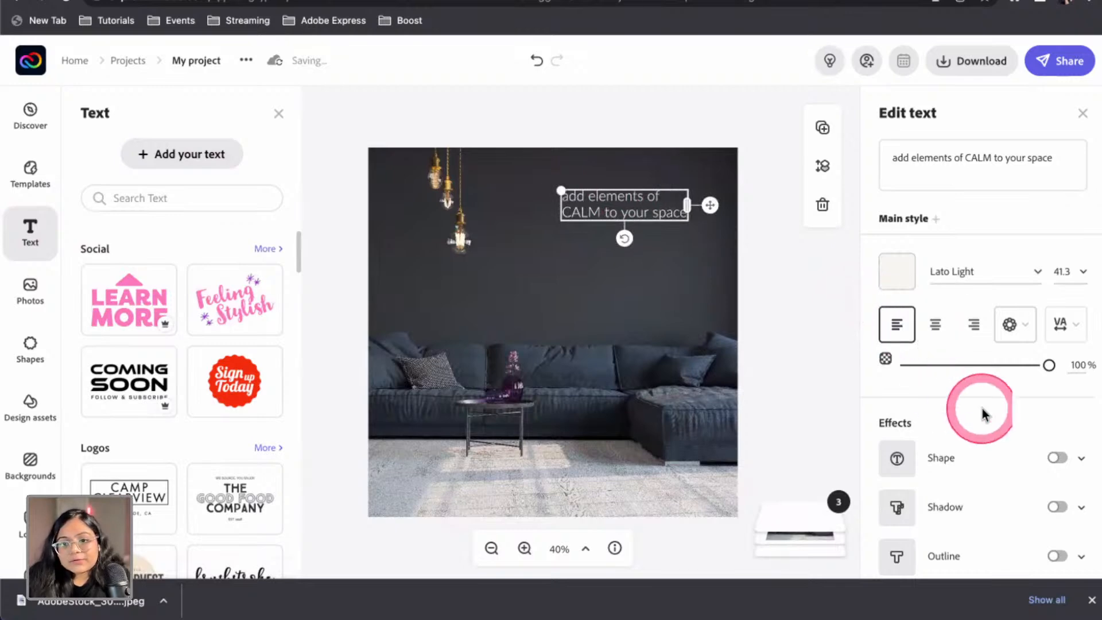
click(1038, 272)
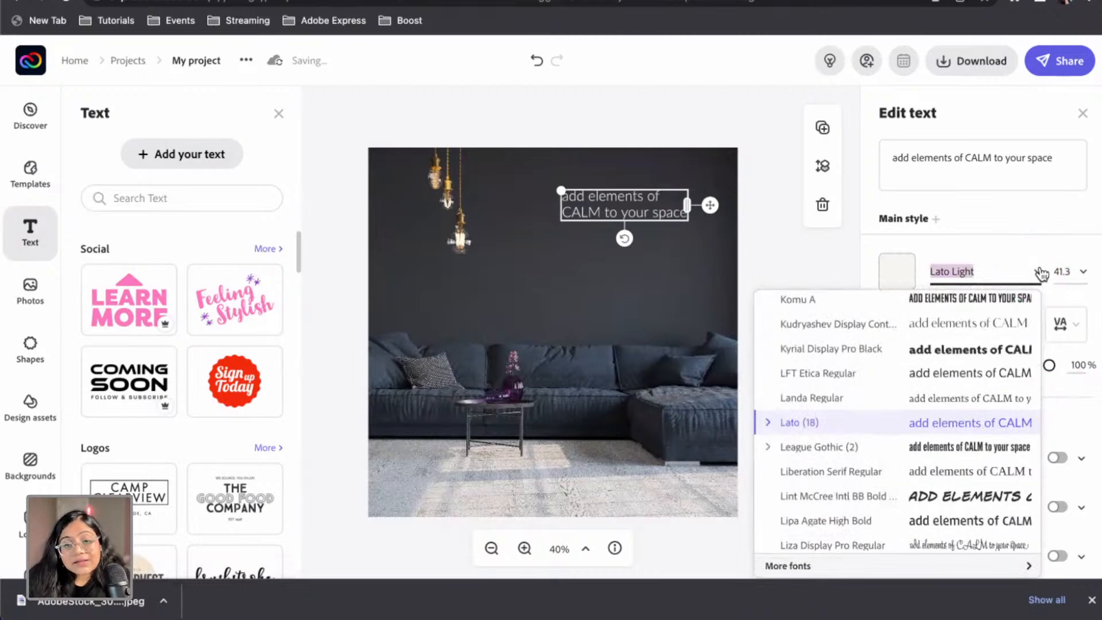
Set the caption font to Catamaran ExtraLight via the font recommendations' More like this
click(1041, 274)
scroll(1032, 350, down, 5)
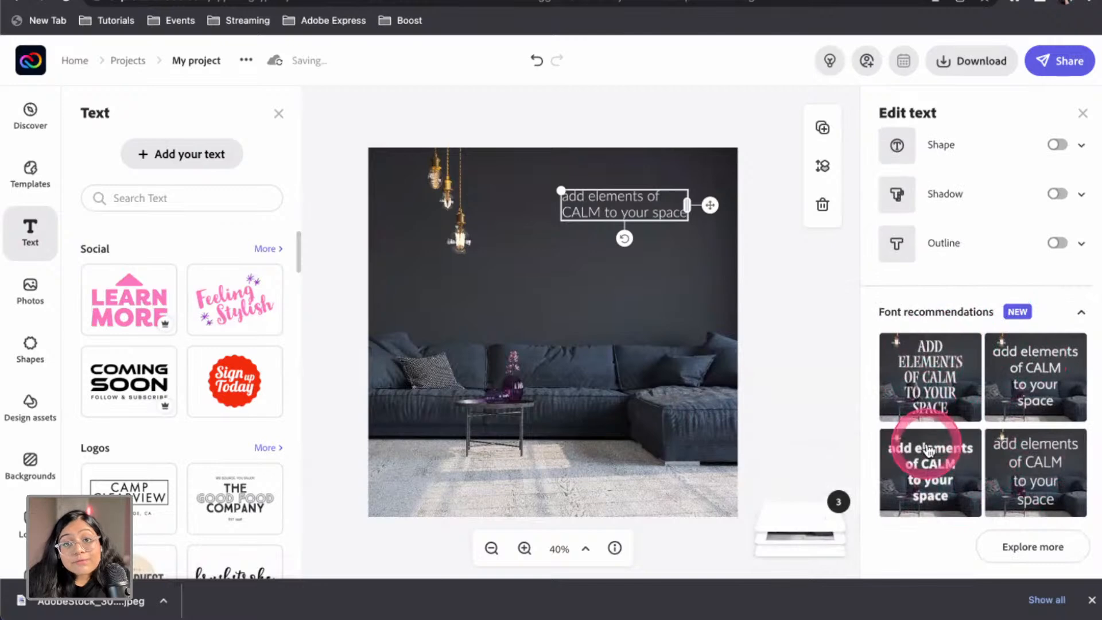
click(1024, 546)
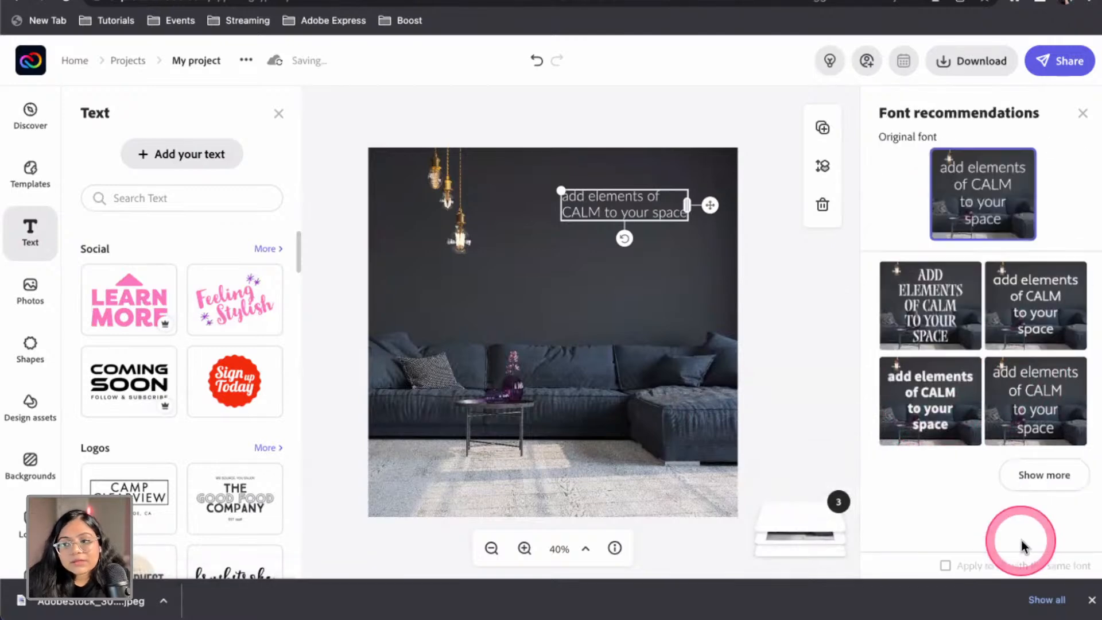
scroll(993, 510, down, 4)
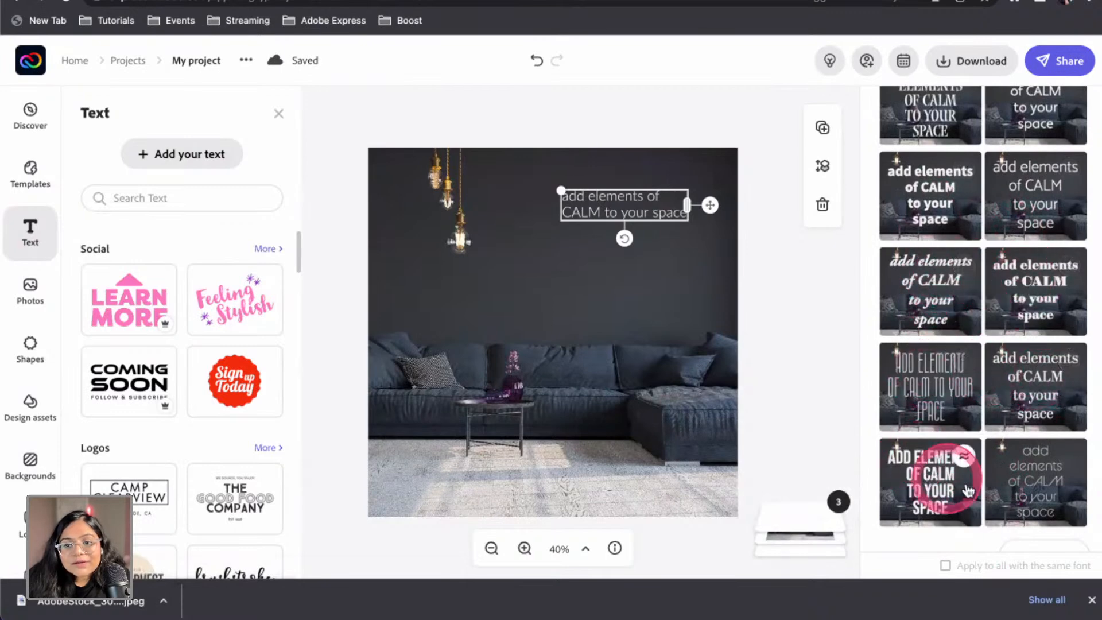
scroll(1014, 495, down, 1)
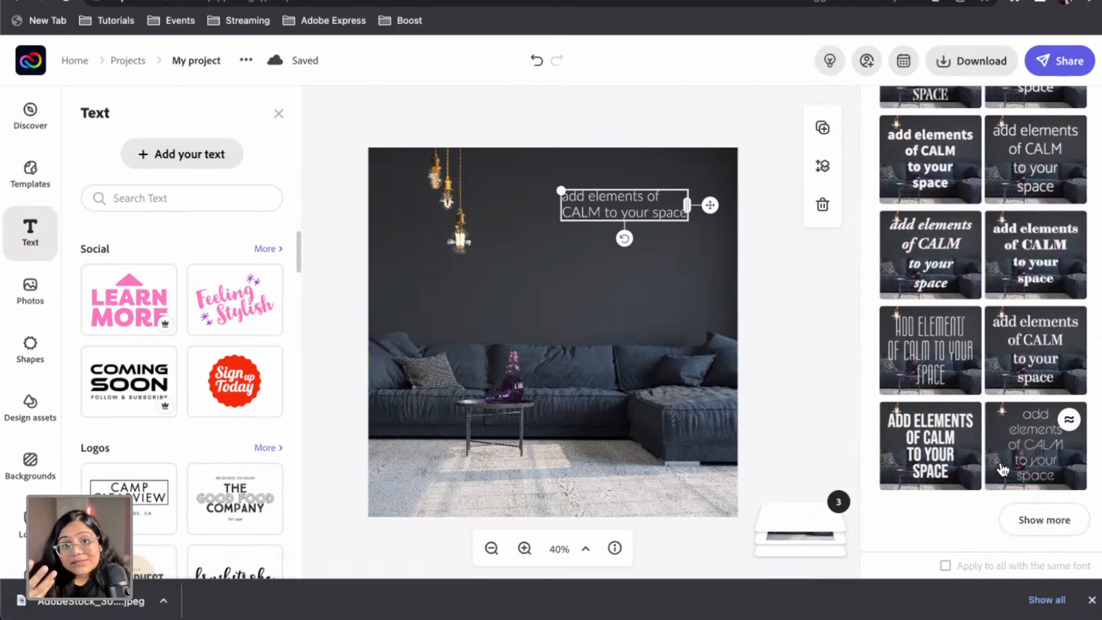
click(1062, 518)
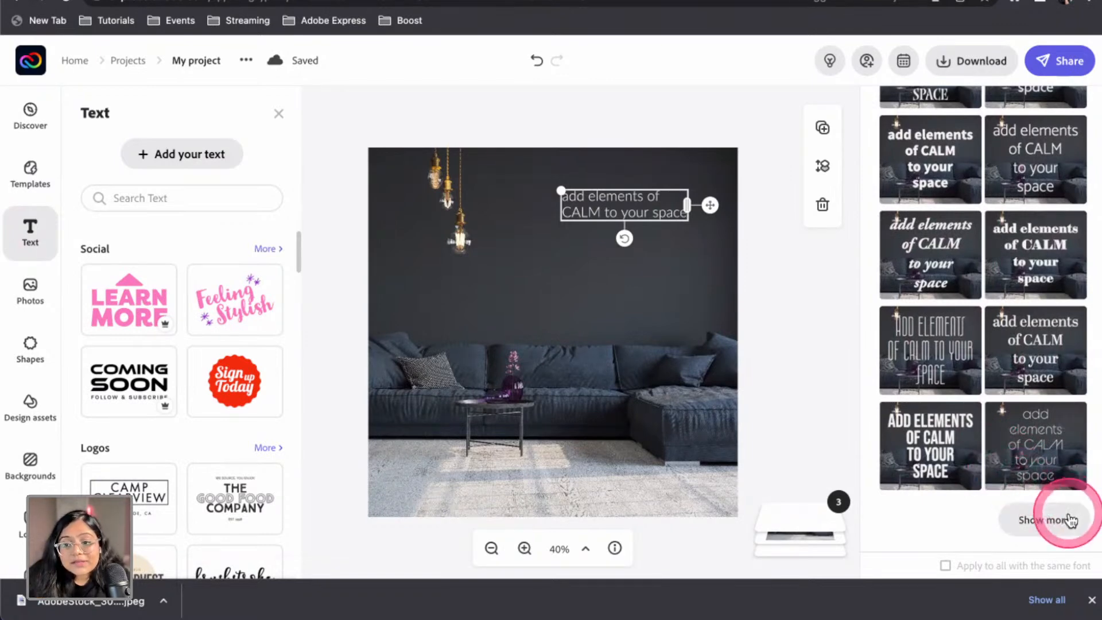
scroll(980, 395, down, 3)
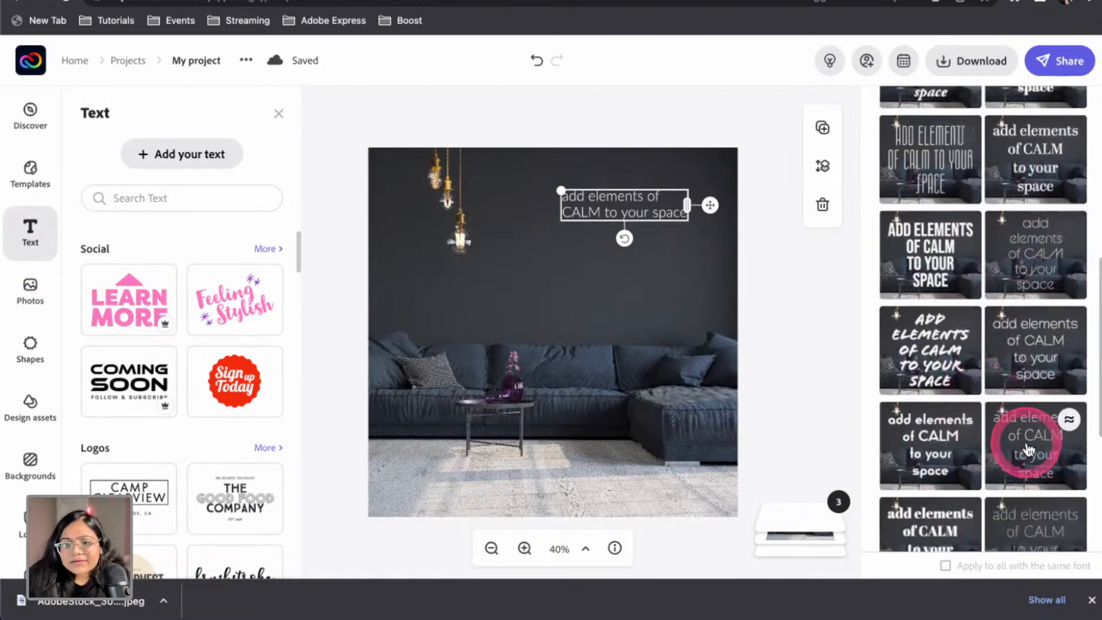
scroll(1029, 452, down, 5)
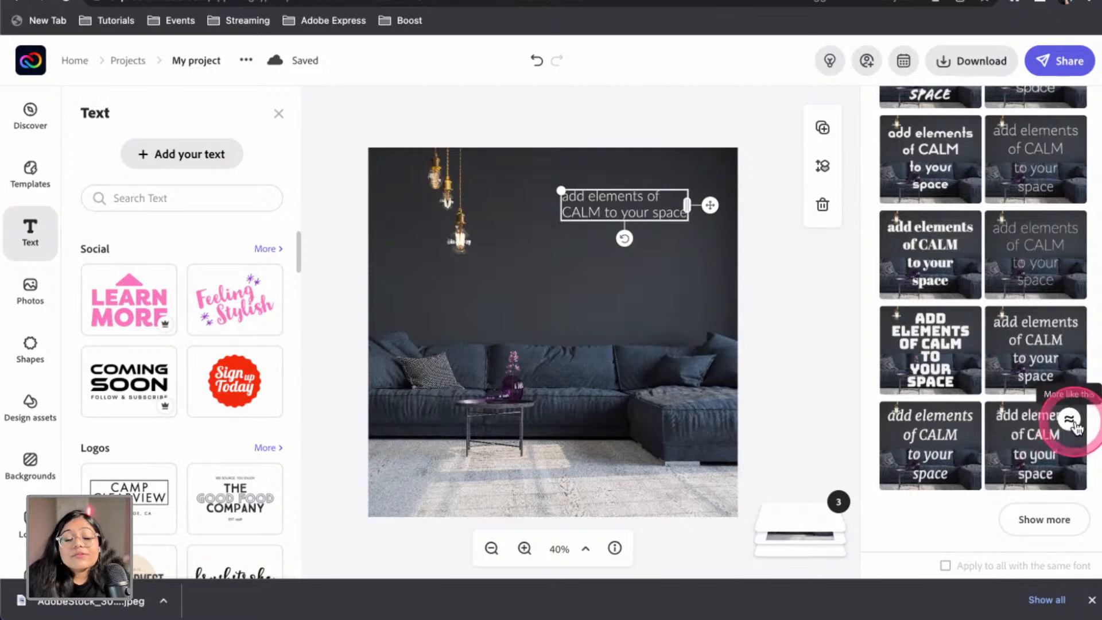
click(1070, 420)
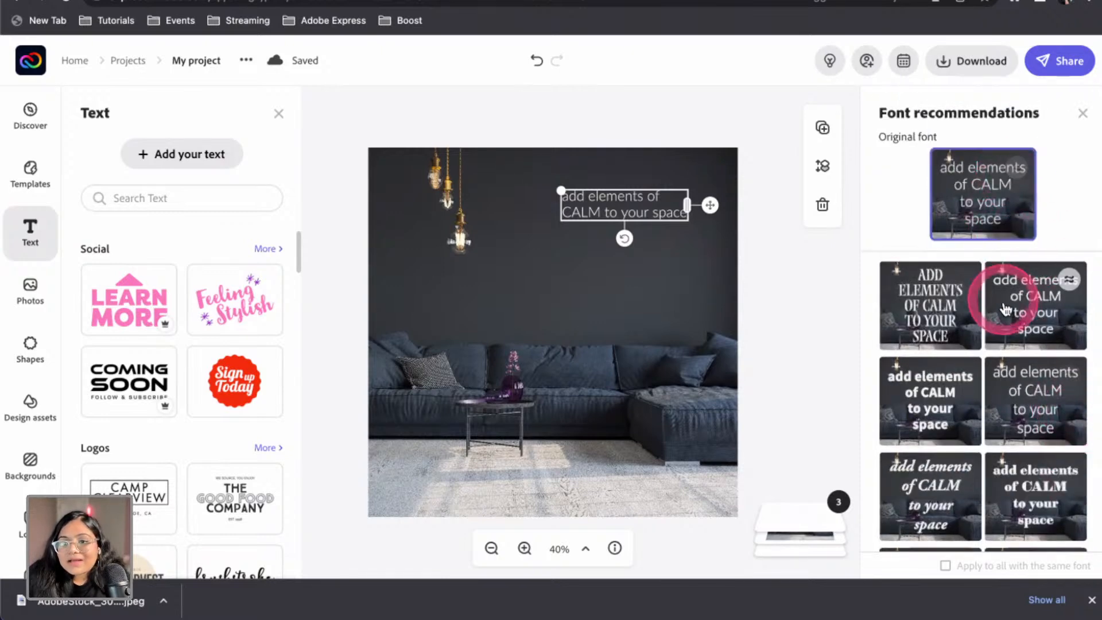
click(1026, 417)
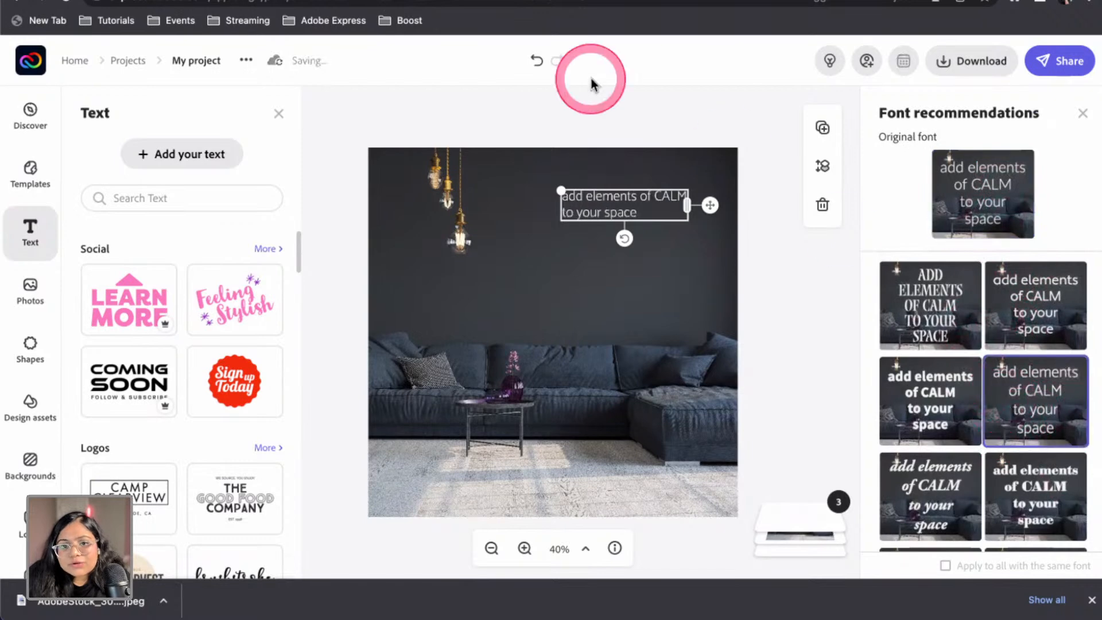
click(772, 182)
Duplicate the caption and trim the copy down to just the word 'CALM'
click(684, 218)
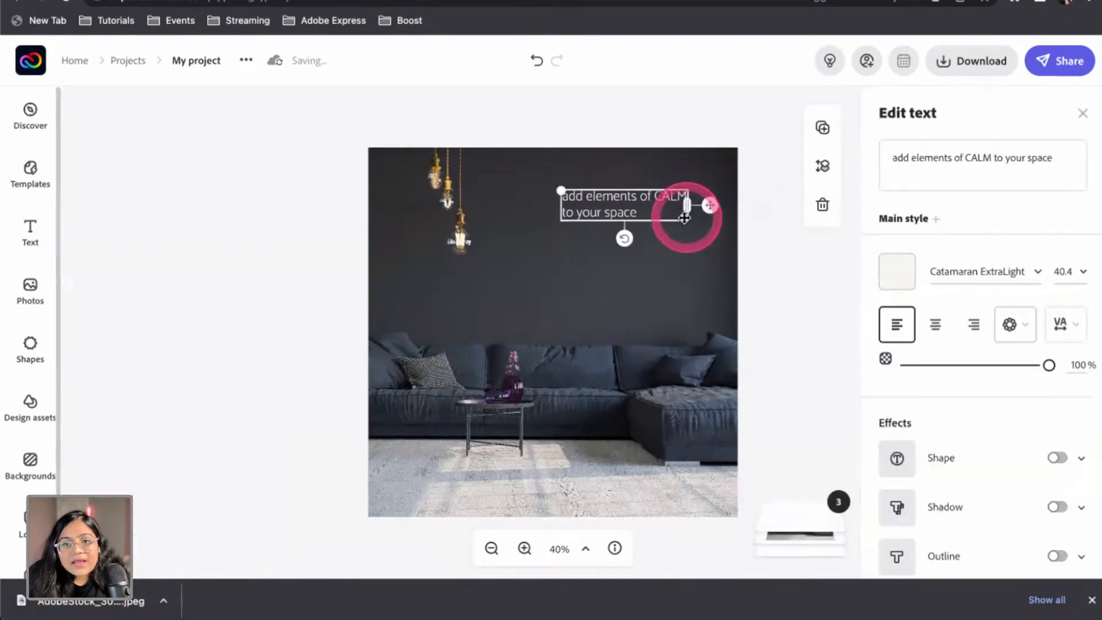
click(755, 167)
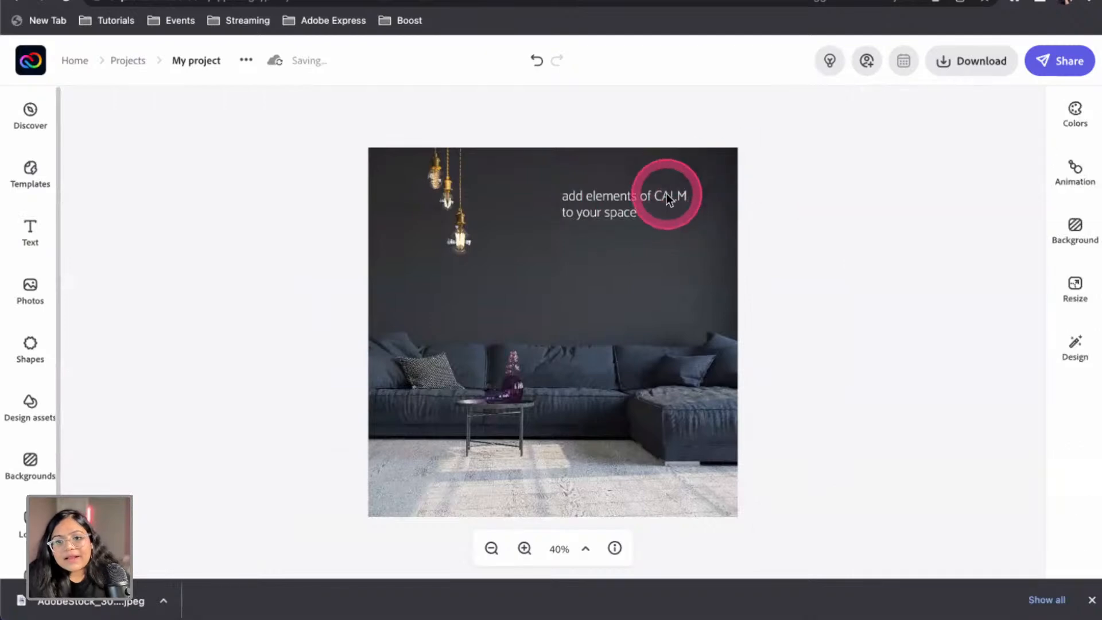
click(673, 195)
click(822, 127)
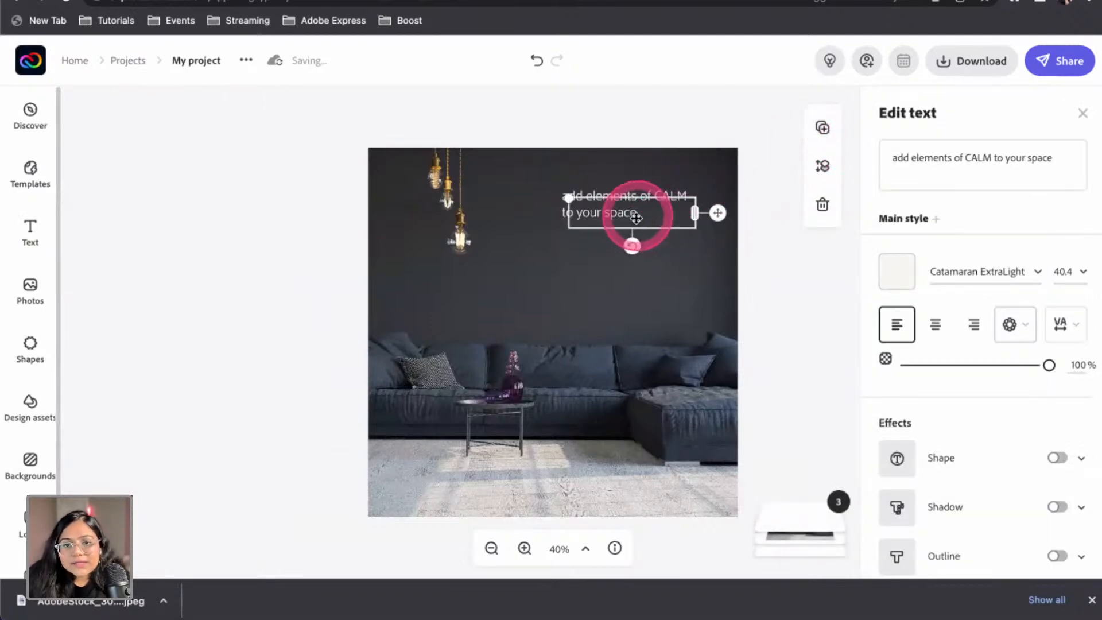
drag(633, 219, 643, 276)
click(885, 155)
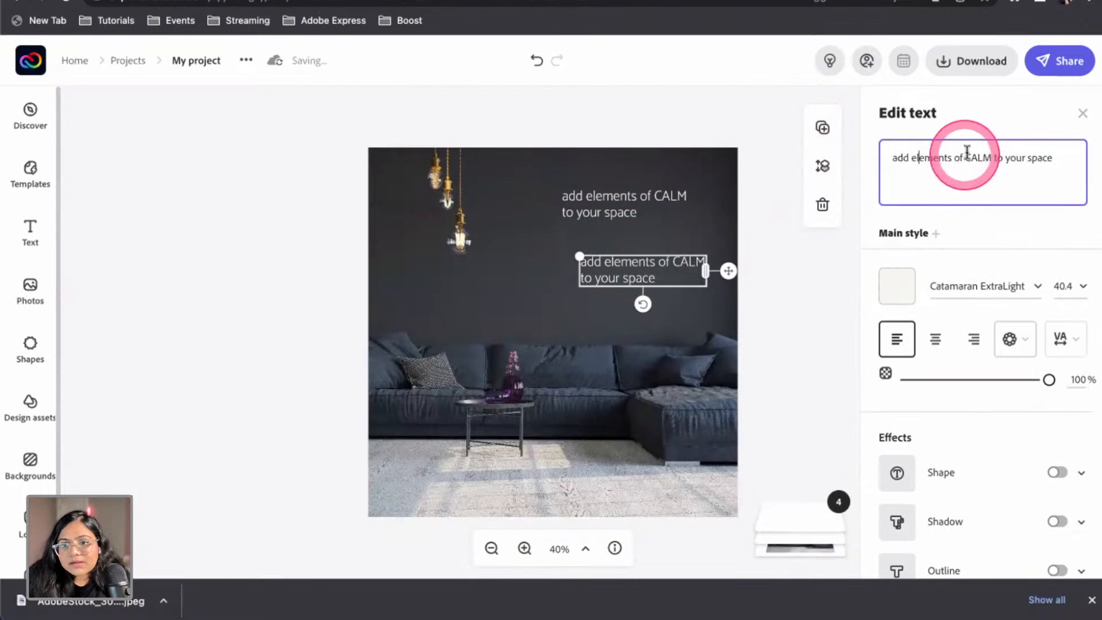
drag(966, 157, 892, 158)
key(BackSpace)
drag(996, 159, 937, 159)
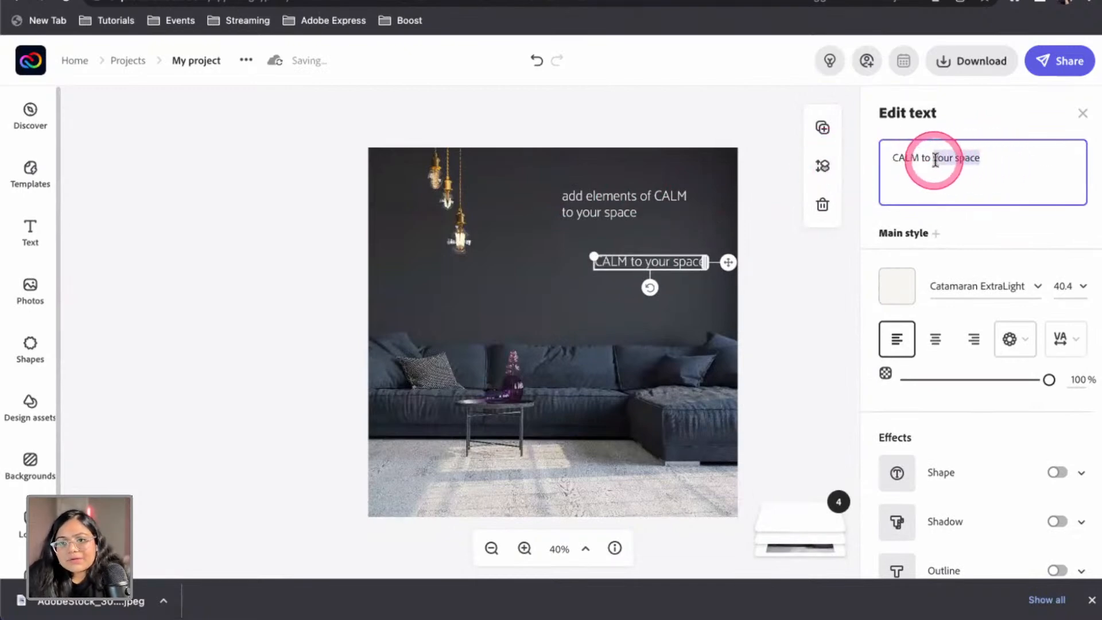
key(BackSpace)
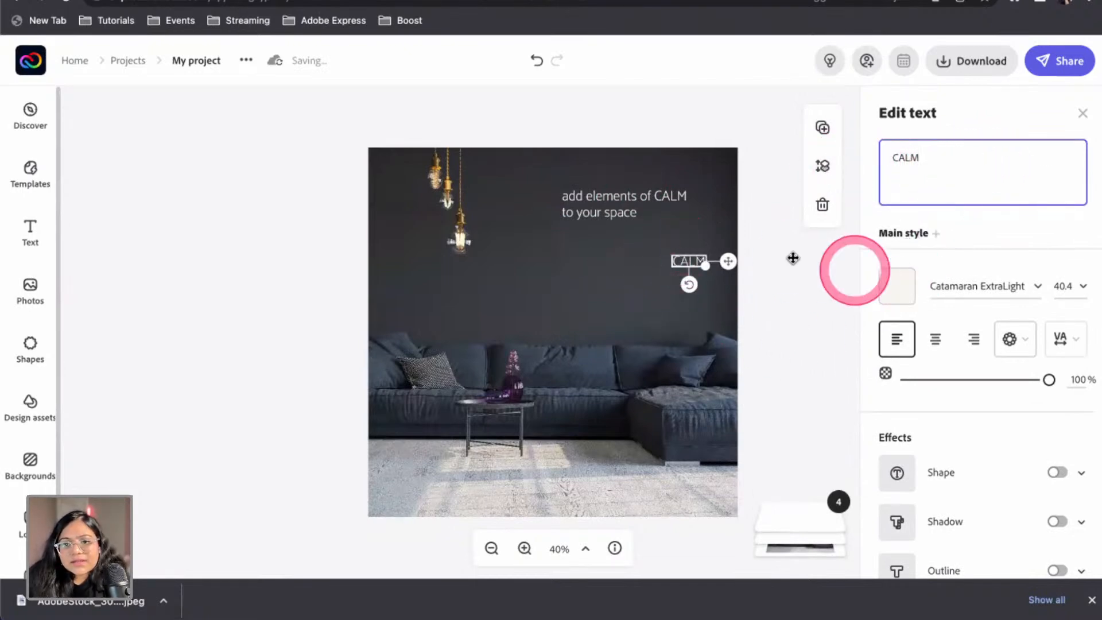
Colour the CALM copy with the lamp's gold via the eyedropper and move it onto the heading
click(896, 285)
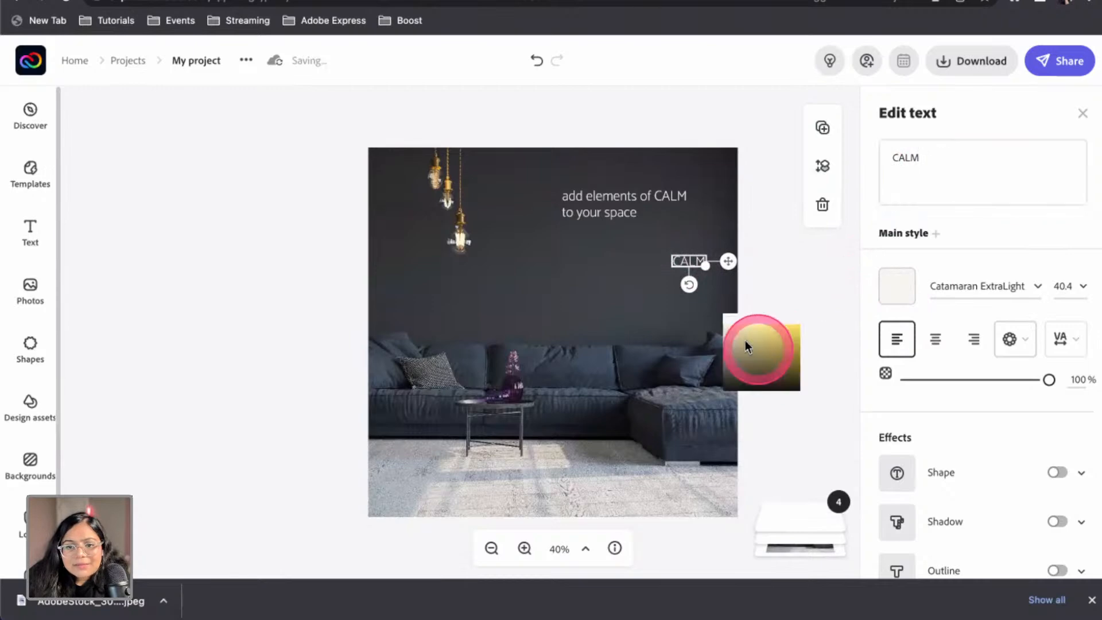
click(446, 188)
click(718, 363)
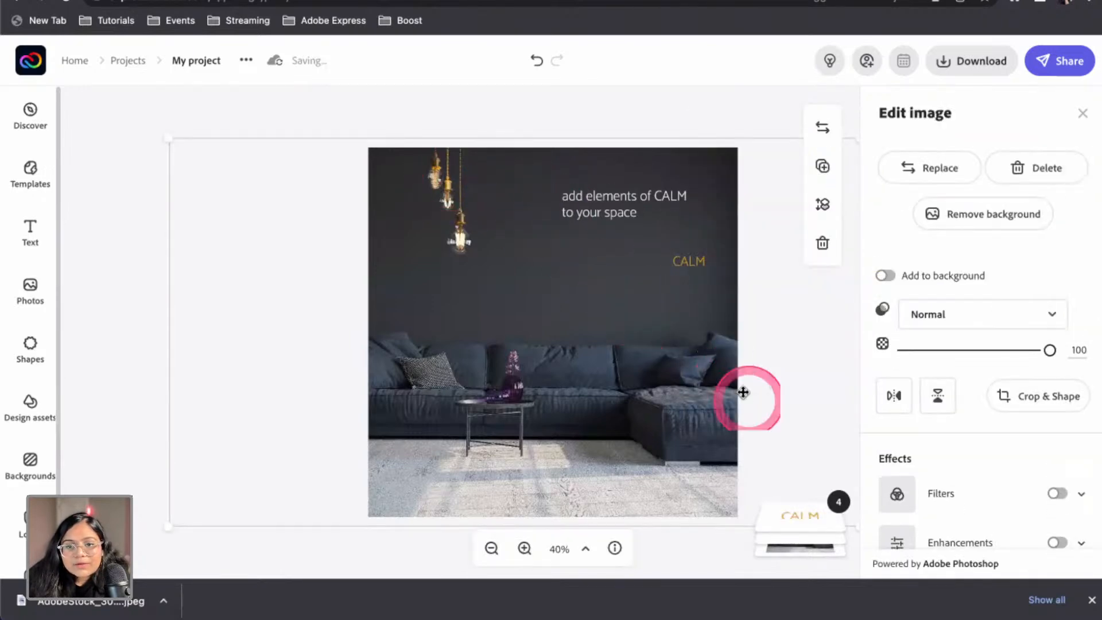
drag(700, 262, 677, 195)
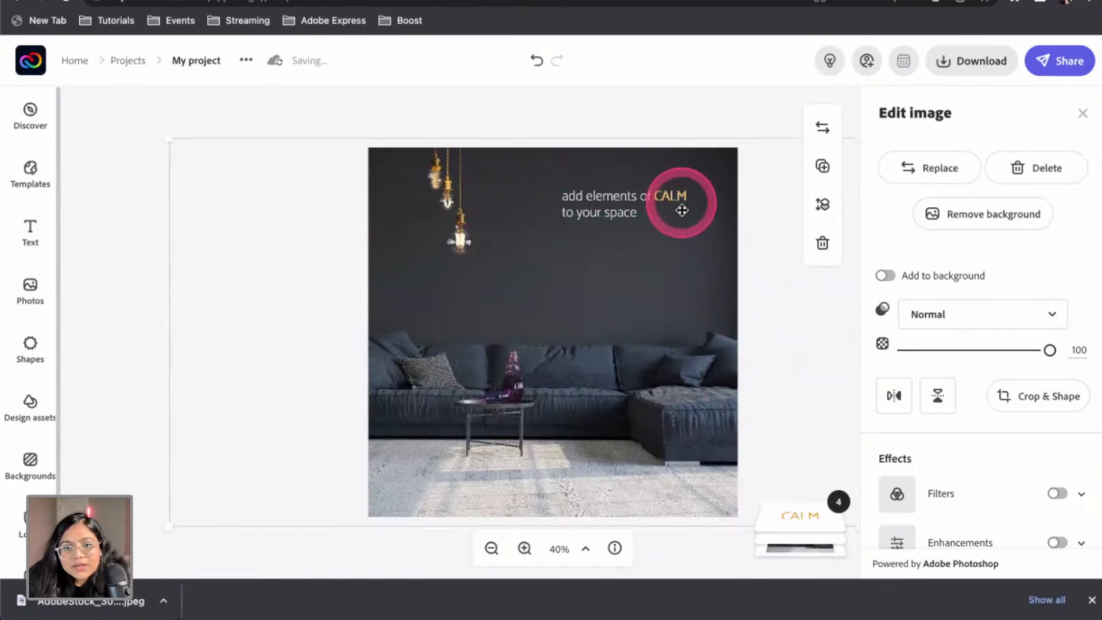
Zoom in and nudge the gold CALM into line with the caption's CALM
click(524, 548)
click(524, 548)
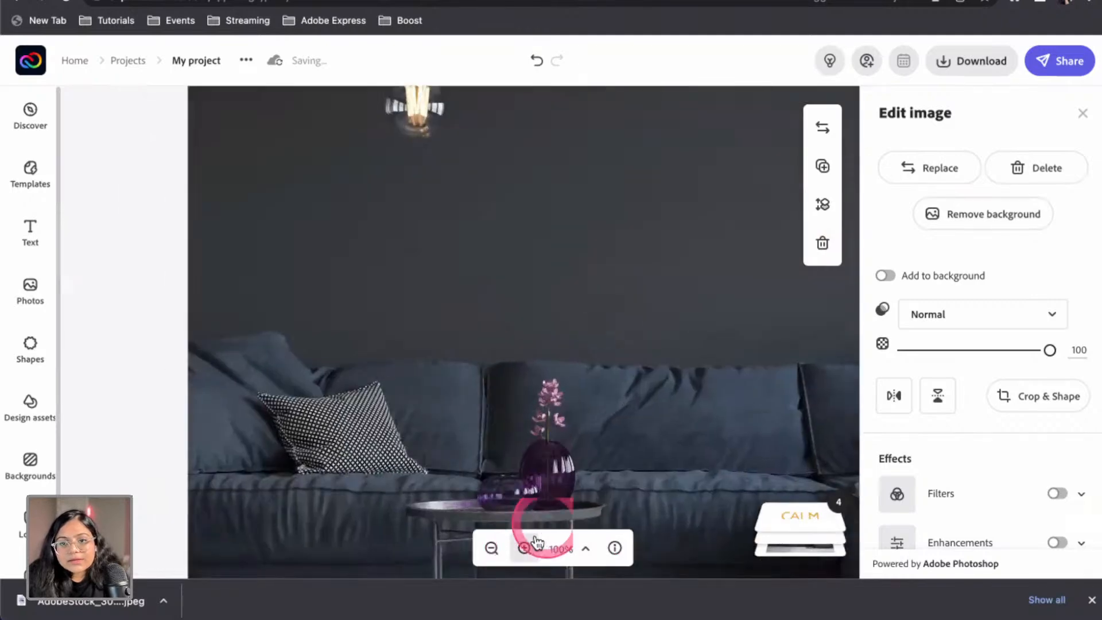
scroll(609, 419, up, 5)
scroll(684, 253, up, 10)
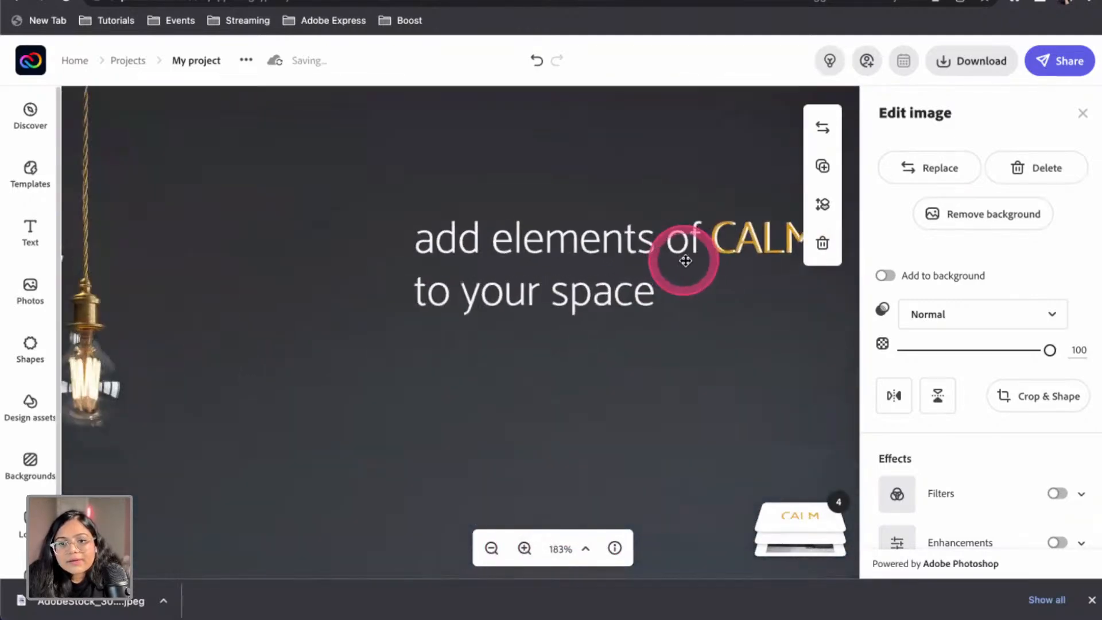
drag(717, 244, 724, 251)
scroll(718, 357, down, 10)
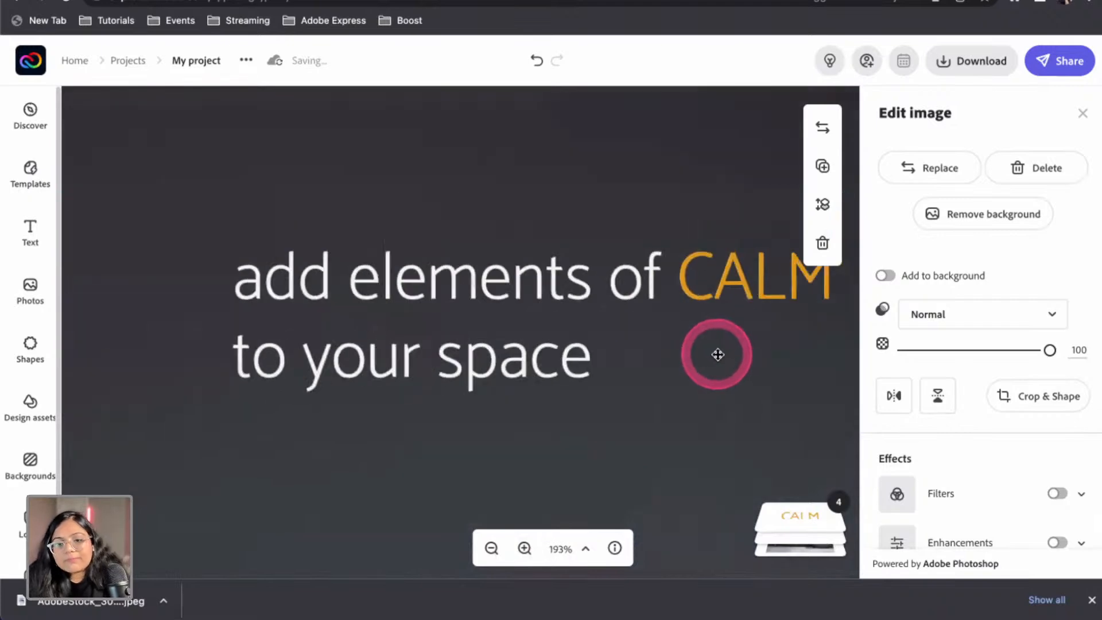
click(671, 193)
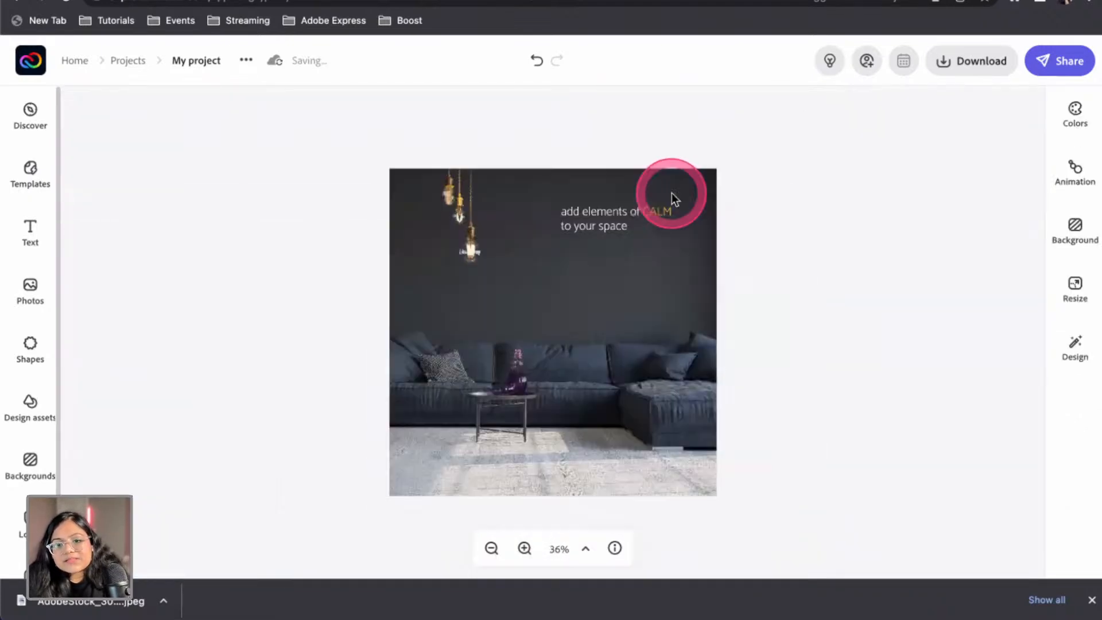
right_click(786, 301)
click(740, 191)
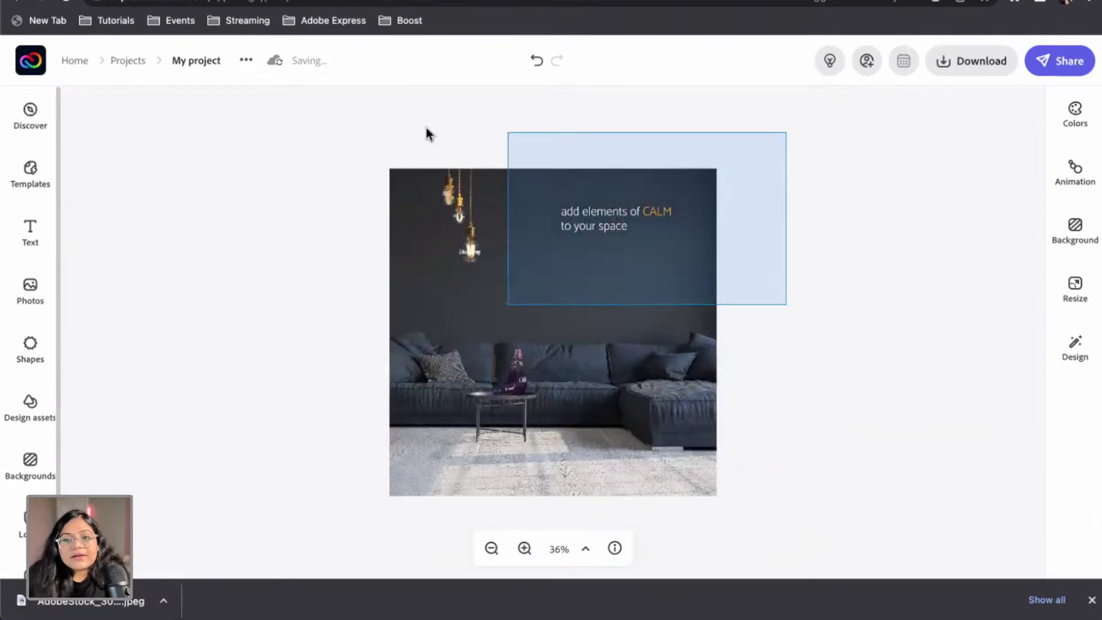
Rename the project from My project to 'livingroom'
click(189, 56)
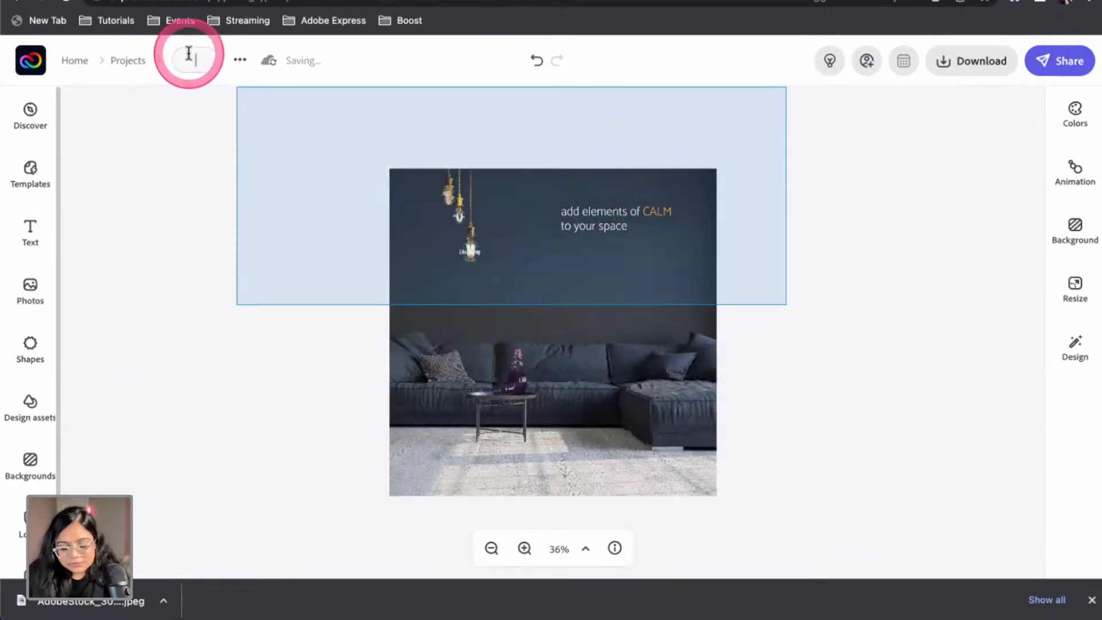
text(livingroom)
key(Return)
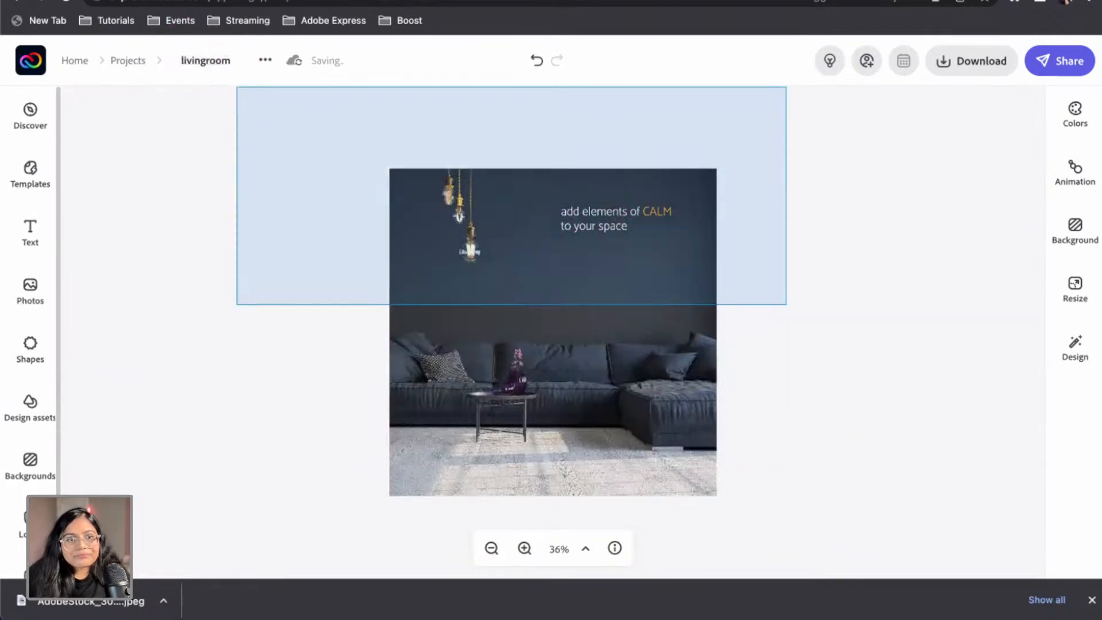
click(183, 230)
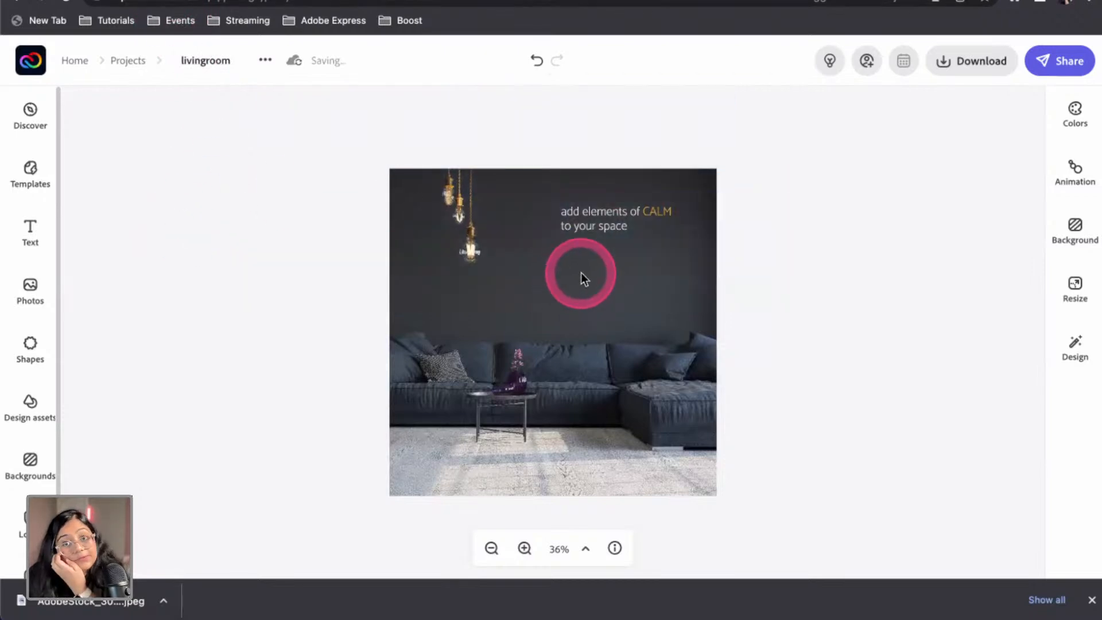
Go back to Projects and open the DIYHomeDecor card for editing
click(125, 59)
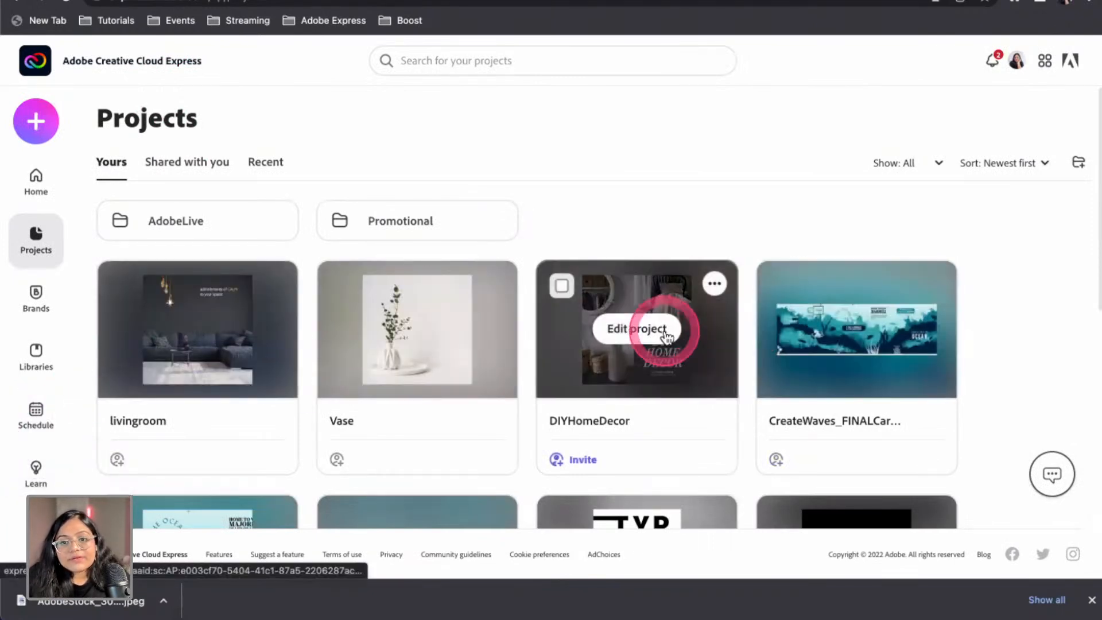
click(666, 333)
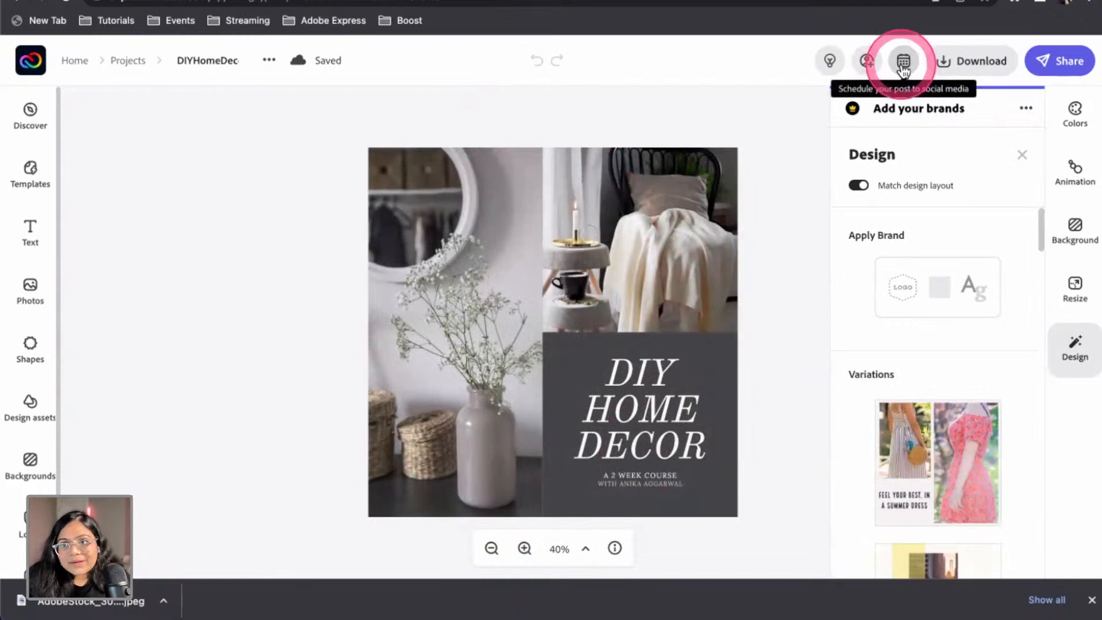
Schedule the DIY Home Decor design, try the Twitter, Instagram and Facebook channels, then view Connections
click(901, 63)
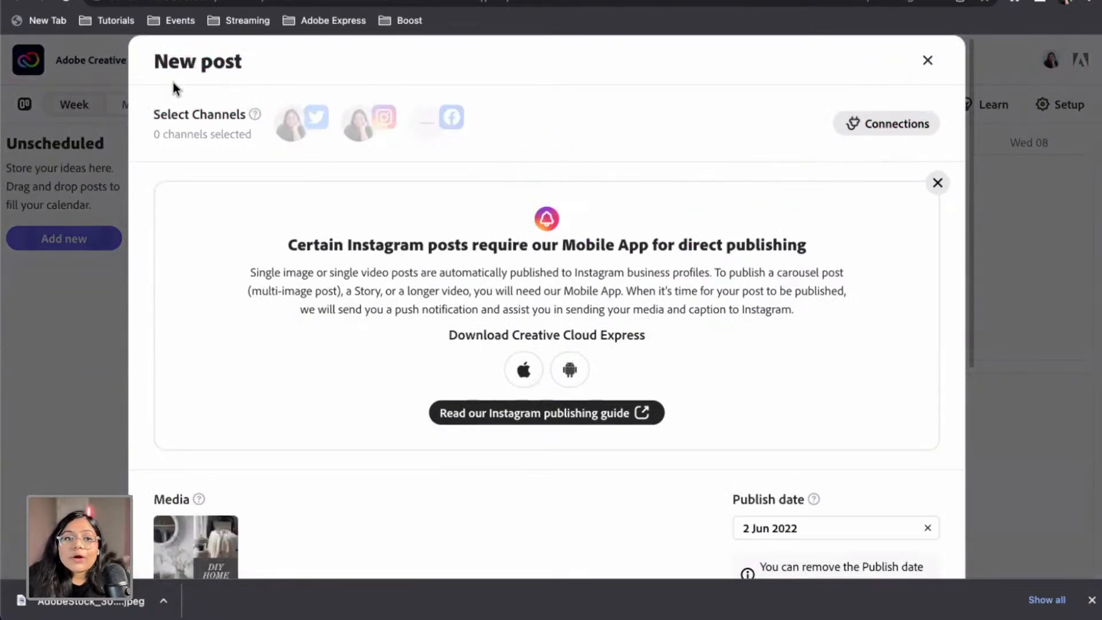
click(302, 128)
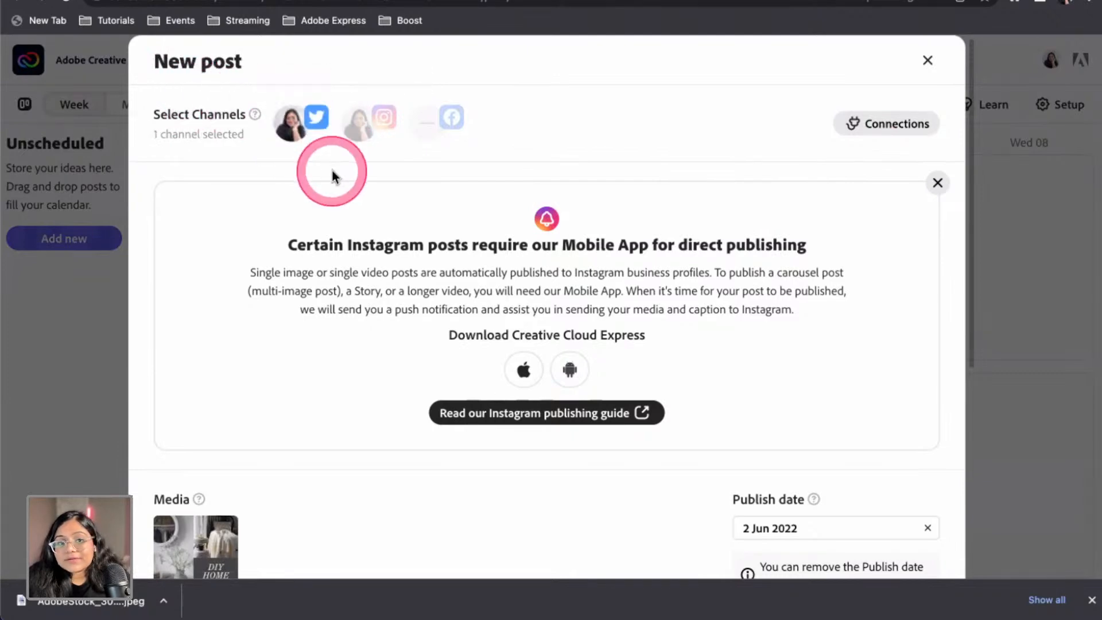
click(300, 136)
click(370, 132)
click(370, 132)
click(435, 137)
click(436, 139)
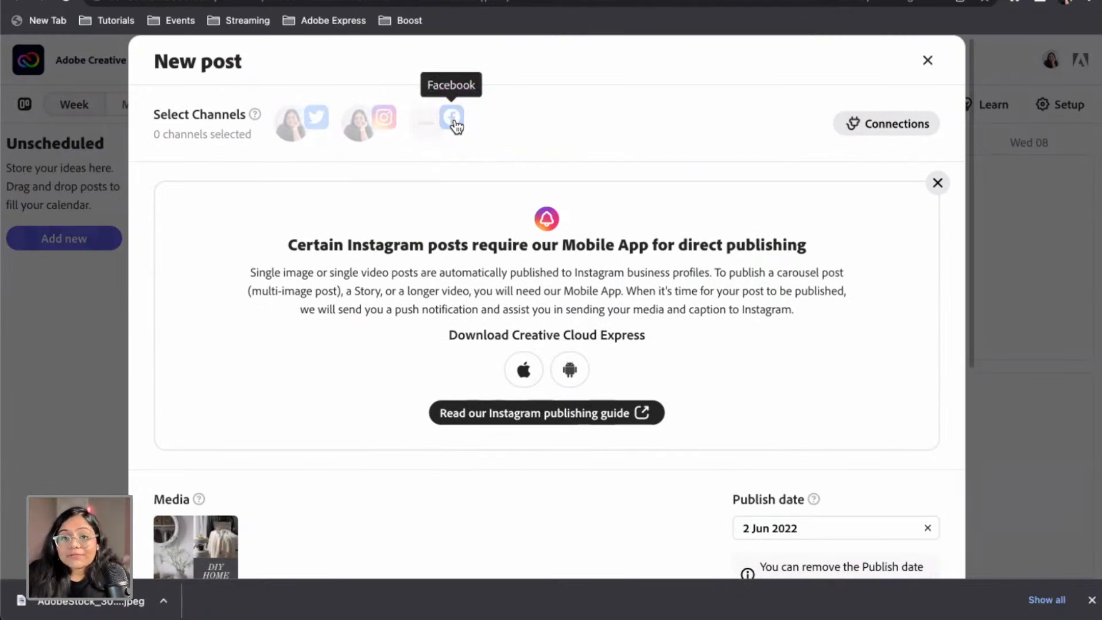
click(455, 124)
click(866, 137)
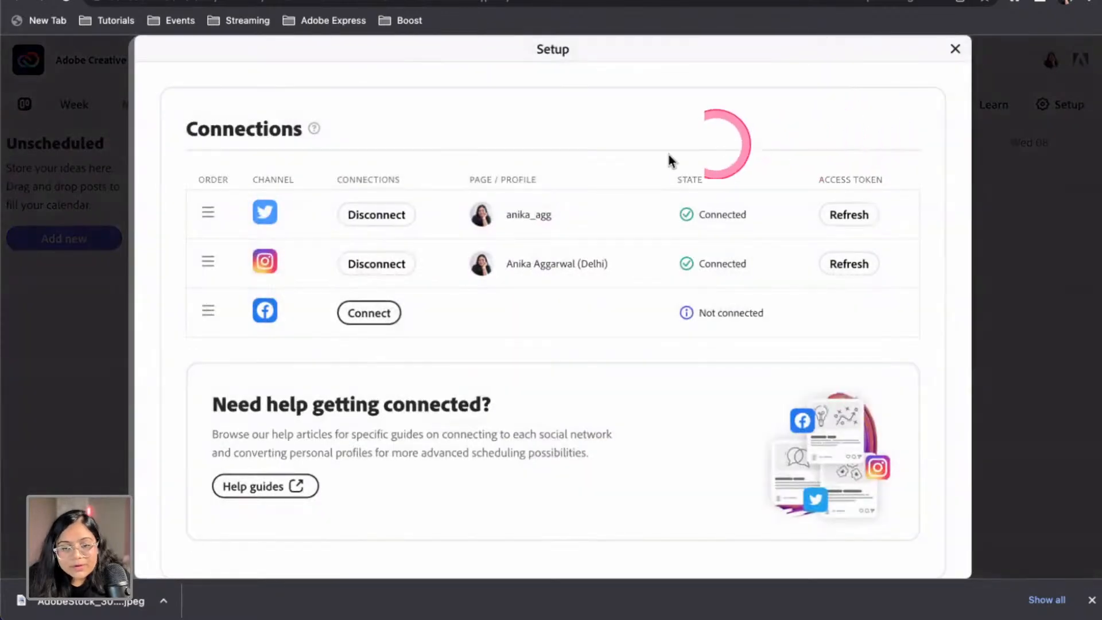
Disconnect Instagram and reconnect it as a Business profile, leaving Facebook not connected
drag(766, 313, 690, 317)
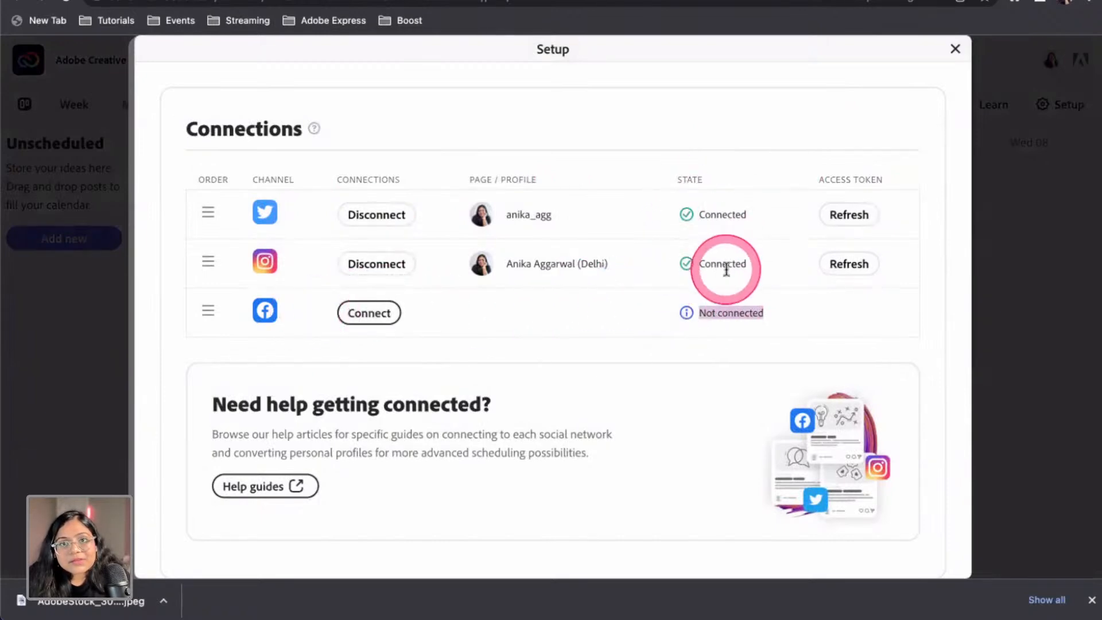
click(377, 265)
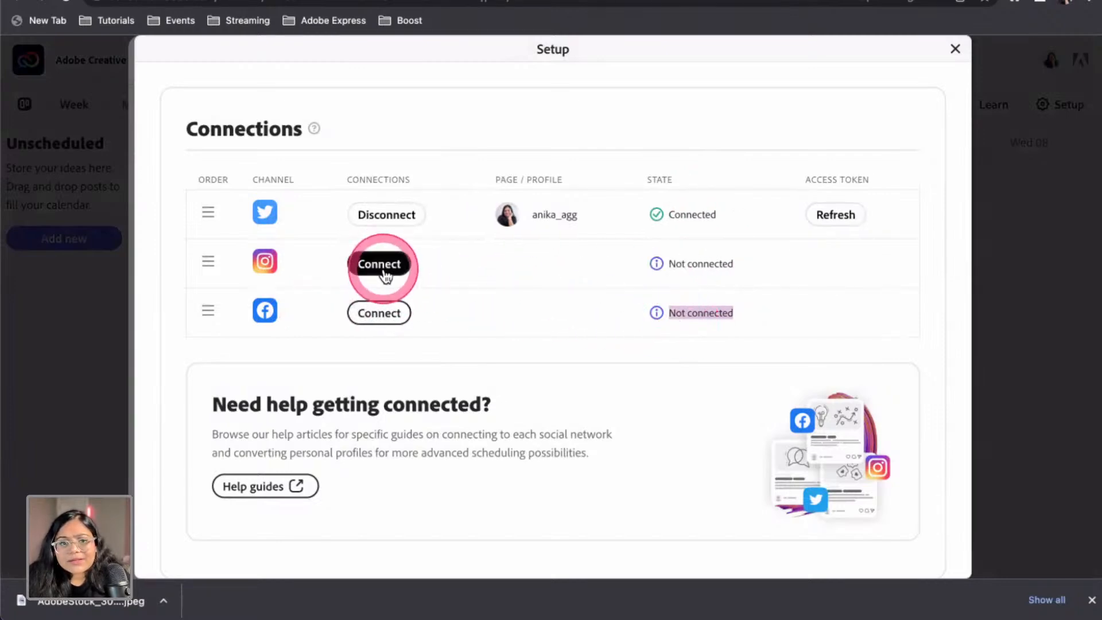
click(384, 266)
drag(444, 114, 650, 307)
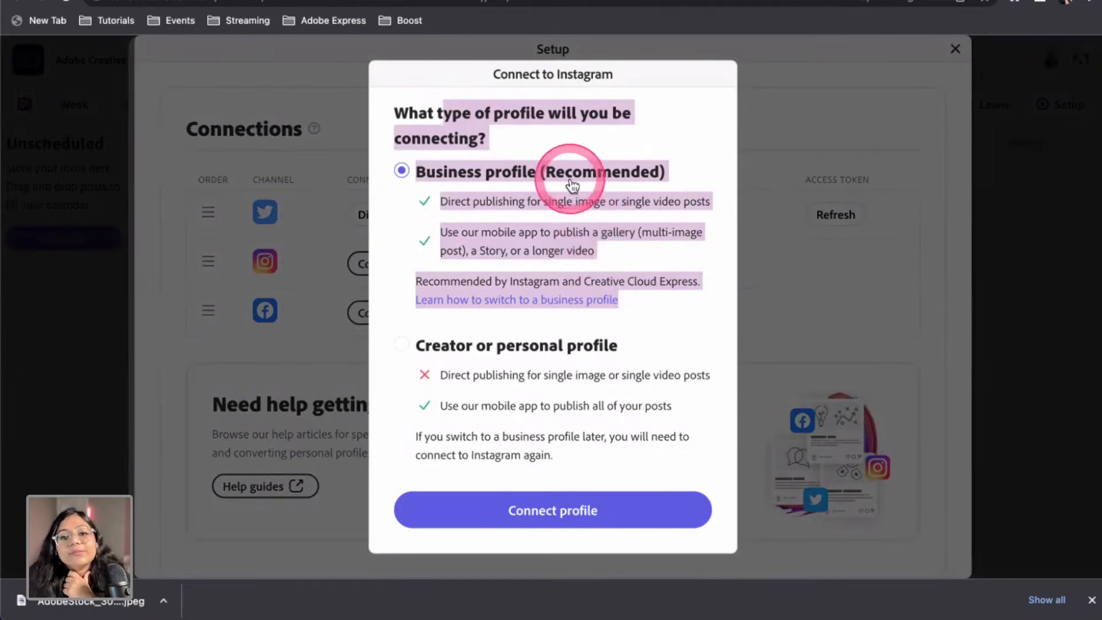
click(580, 119)
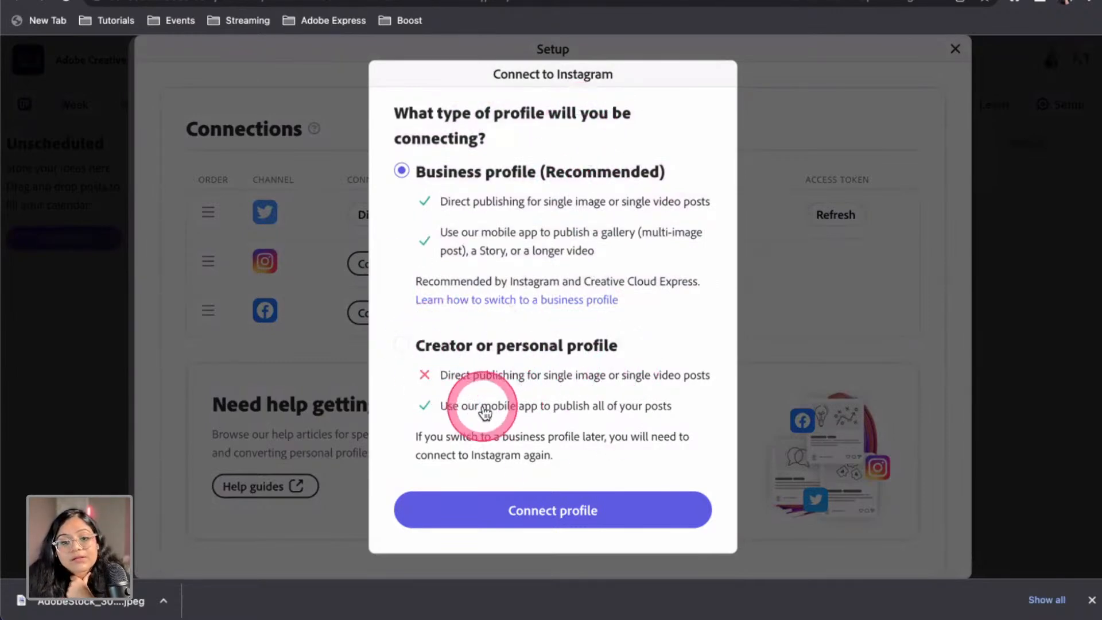
click(594, 519)
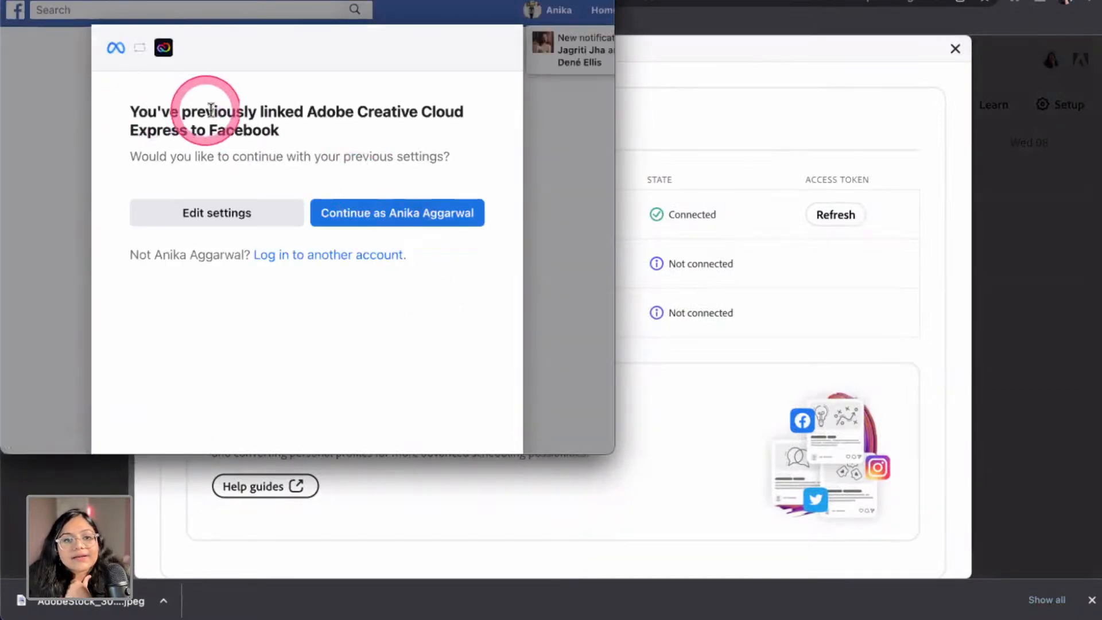
click(382, 217)
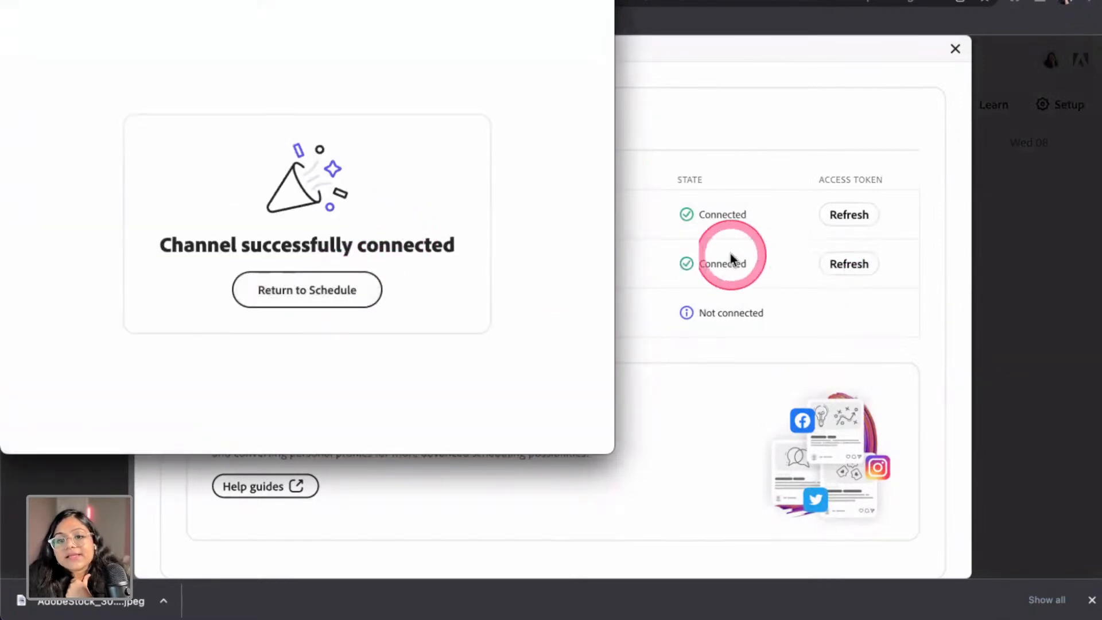
click(344, 290)
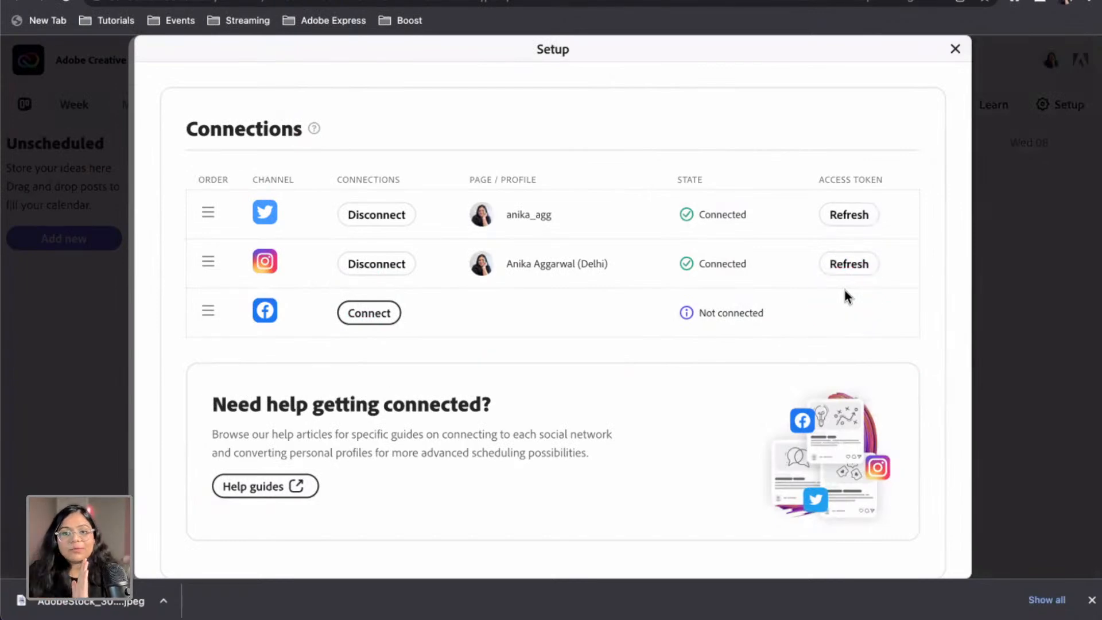
scroll(634, 324, down, 1)
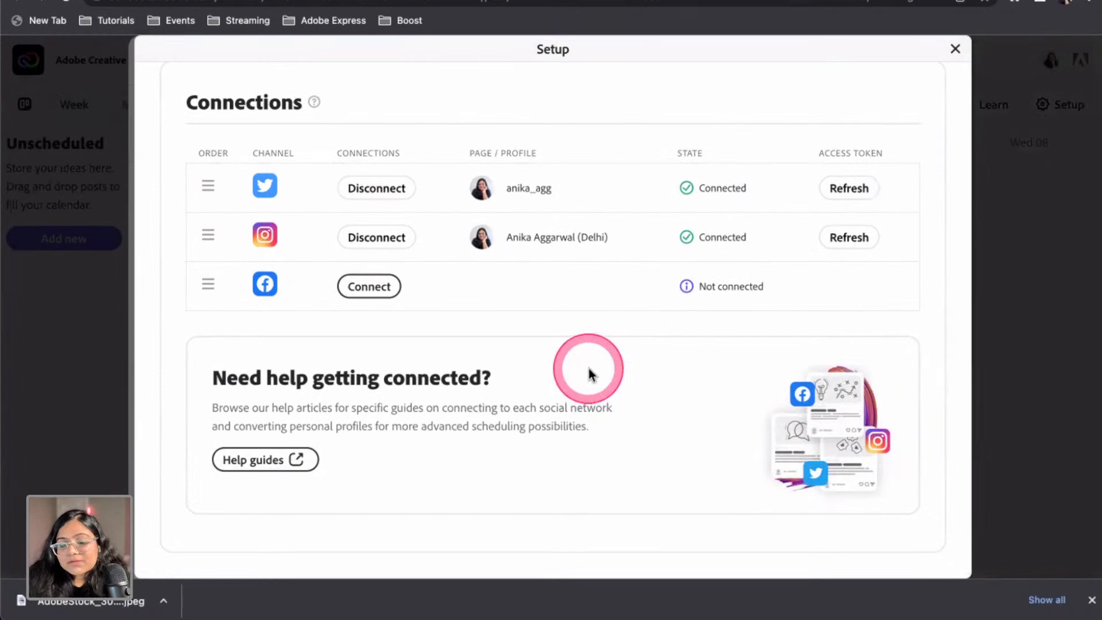
click(253, 465)
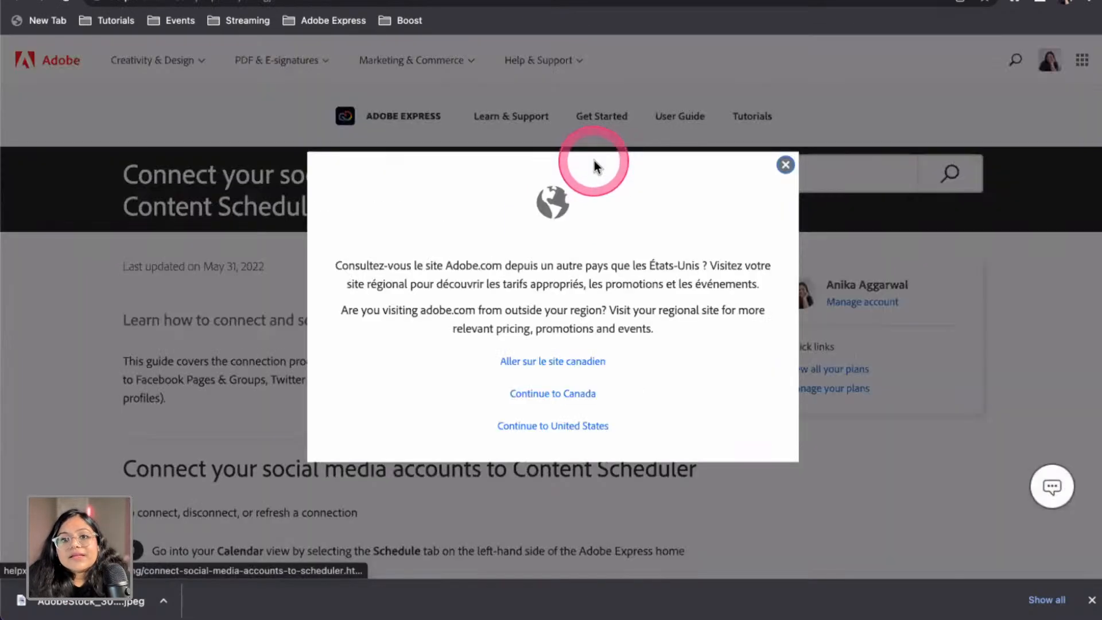
click(782, 164)
scroll(531, 270, down, 1)
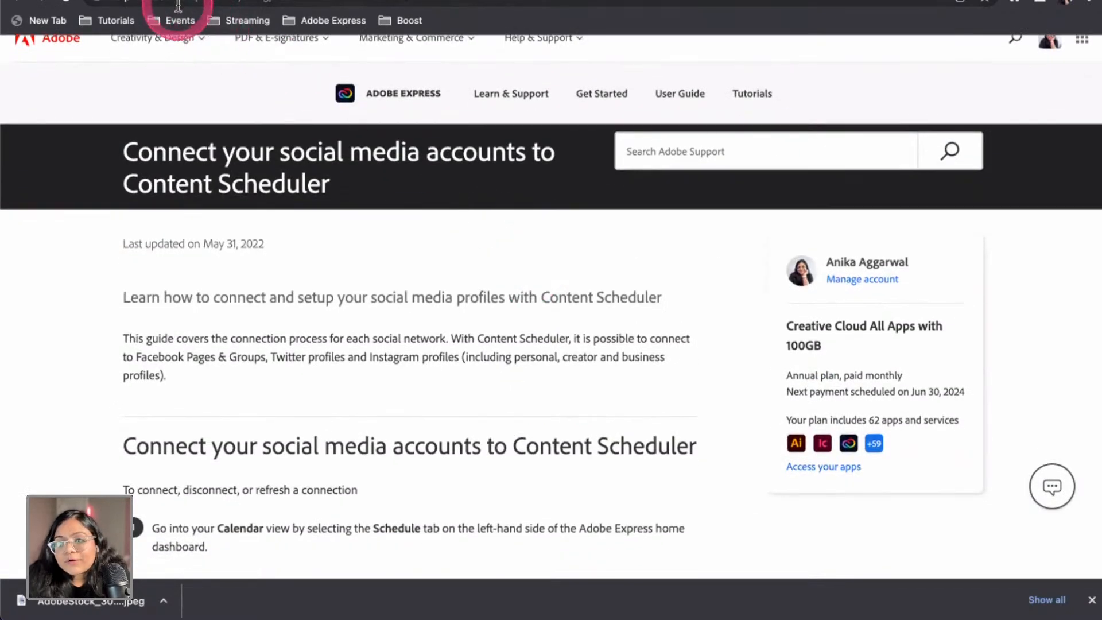
scroll(160, 364, down, 10)
scroll(255, 476, down, 5)
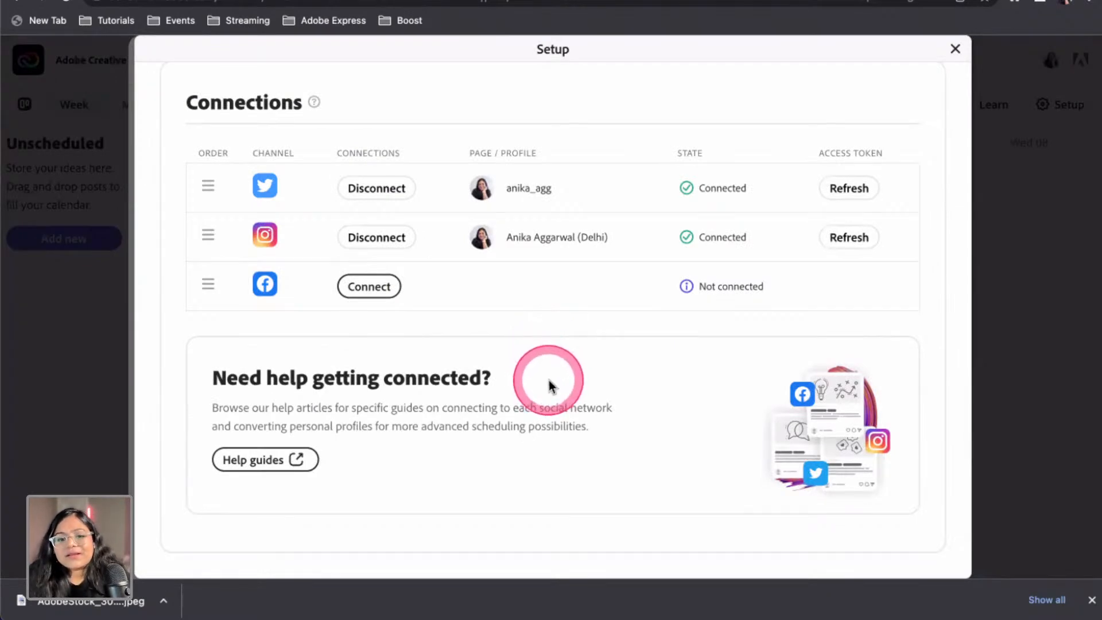
scroll(762, 265, up, 1)
Close the connections setup and view the attached DIY Home Decor image full size
click(955, 49)
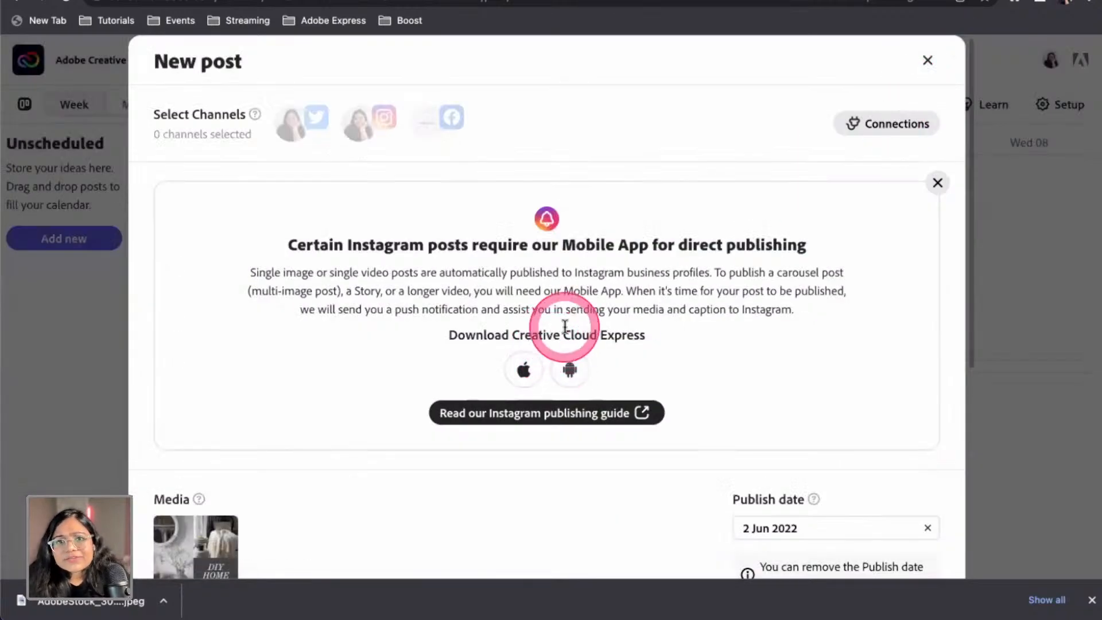
scroll(574, 334, down, 3)
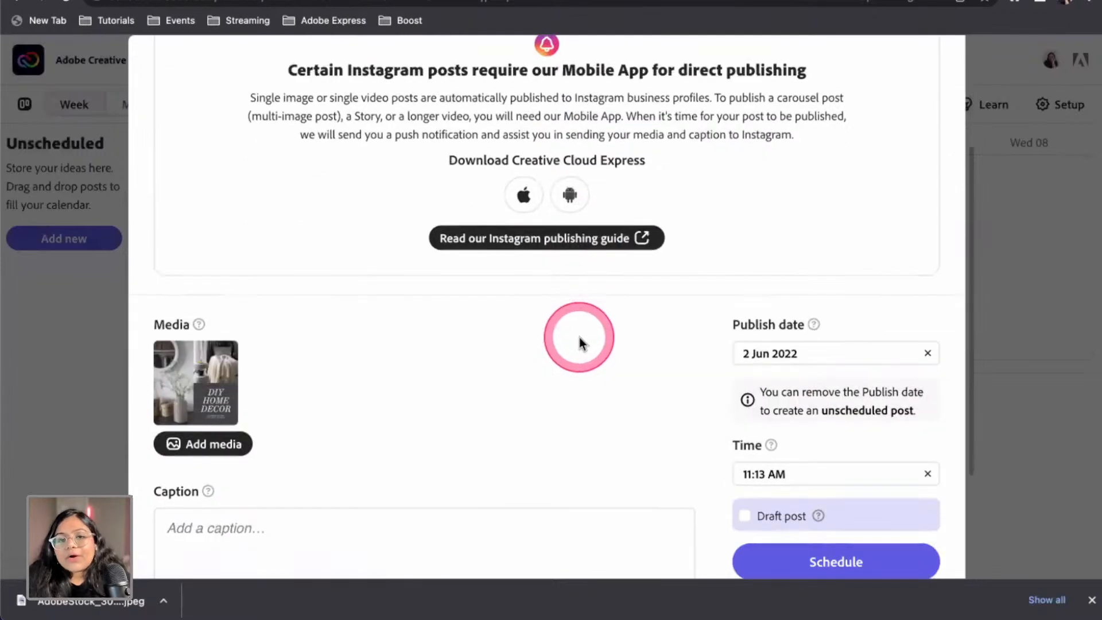
scroll(580, 336, down, 2)
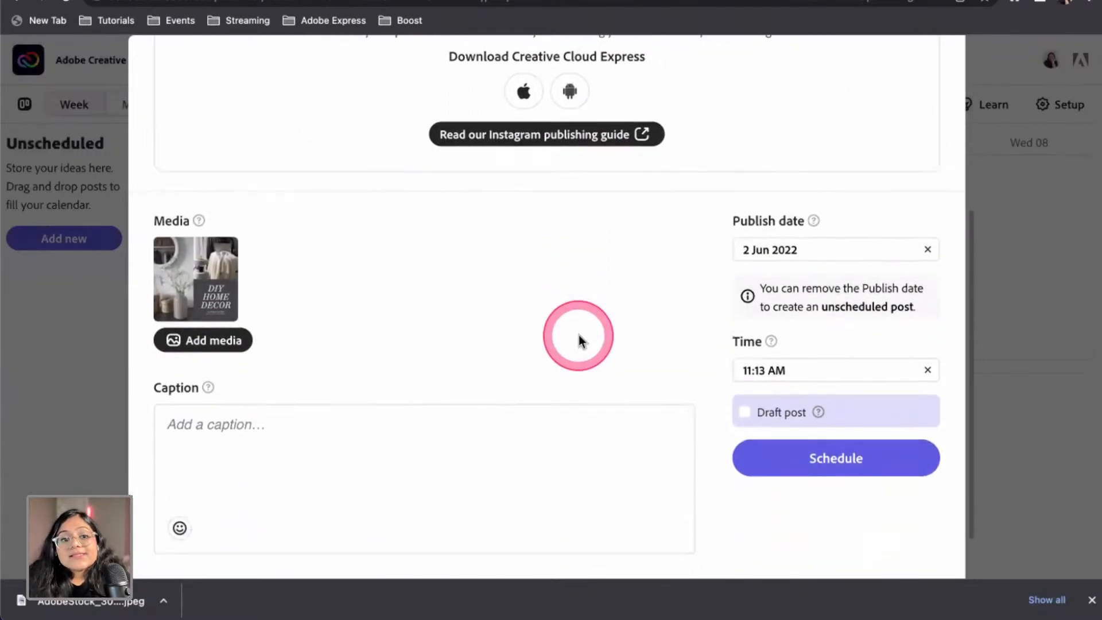
scroll(253, 250, down, 1)
mouse_move(233, 239)
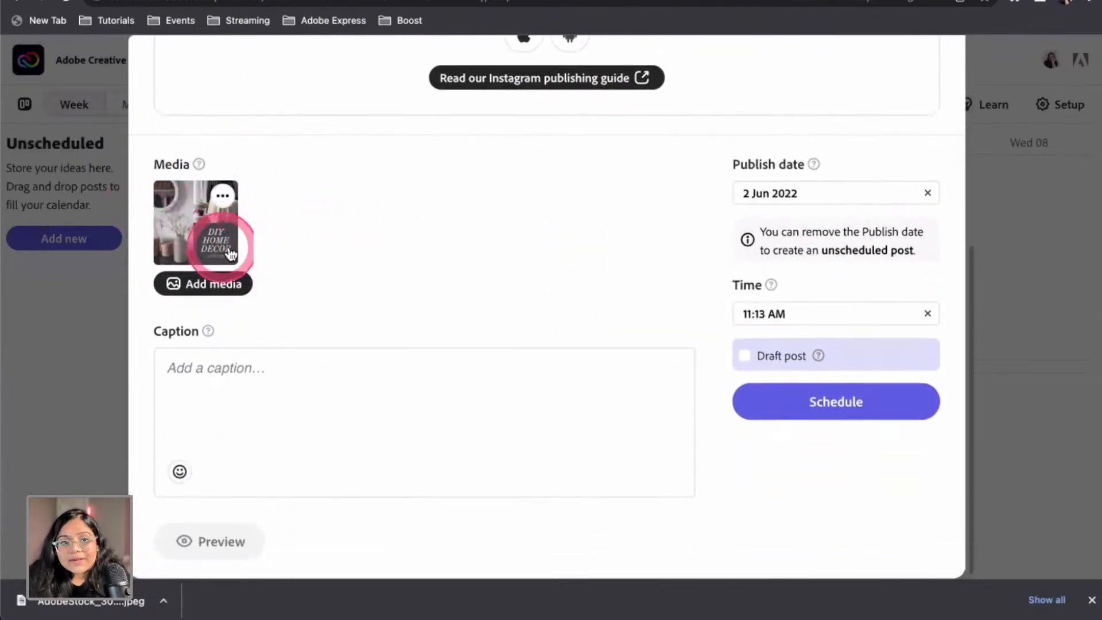
click(223, 201)
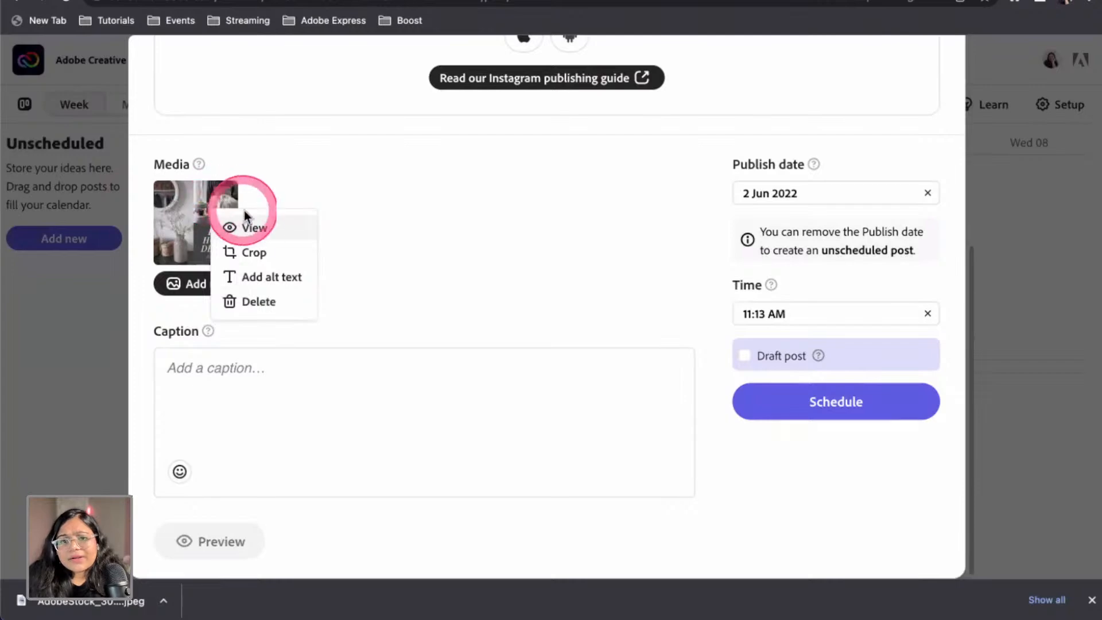
click(279, 235)
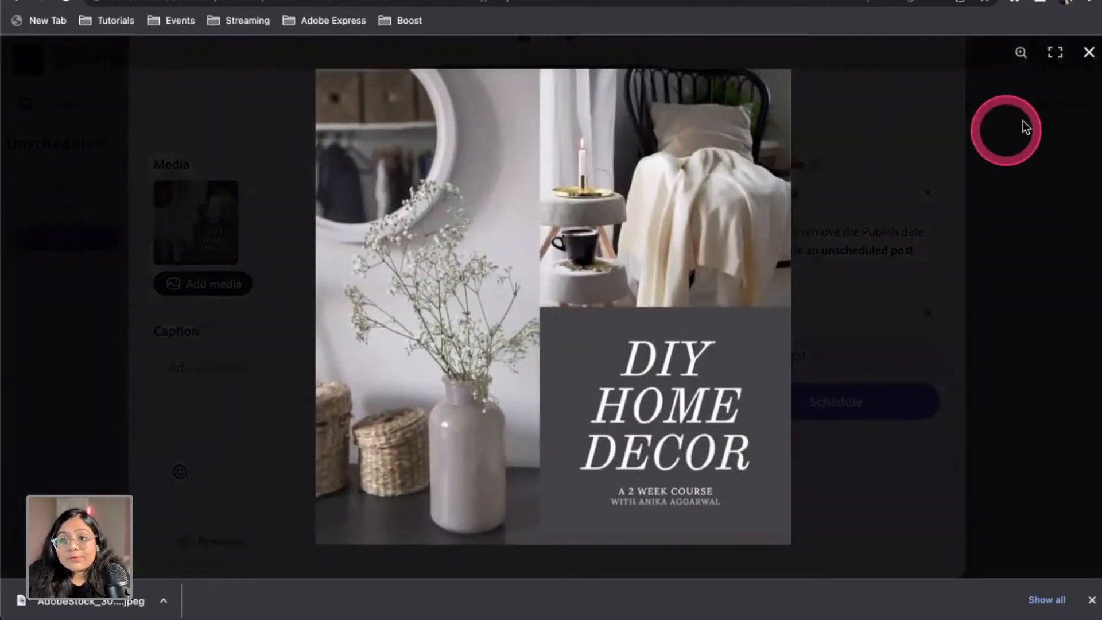
Close the full-size view and open the Crop editor for the post's image
click(1087, 54)
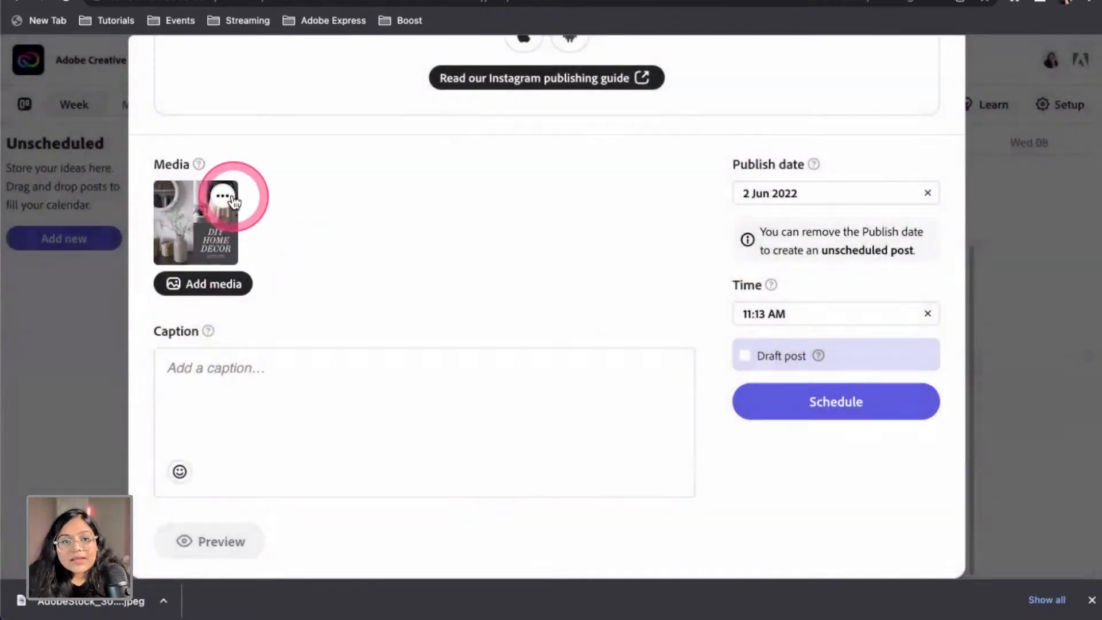
click(235, 200)
click(252, 247)
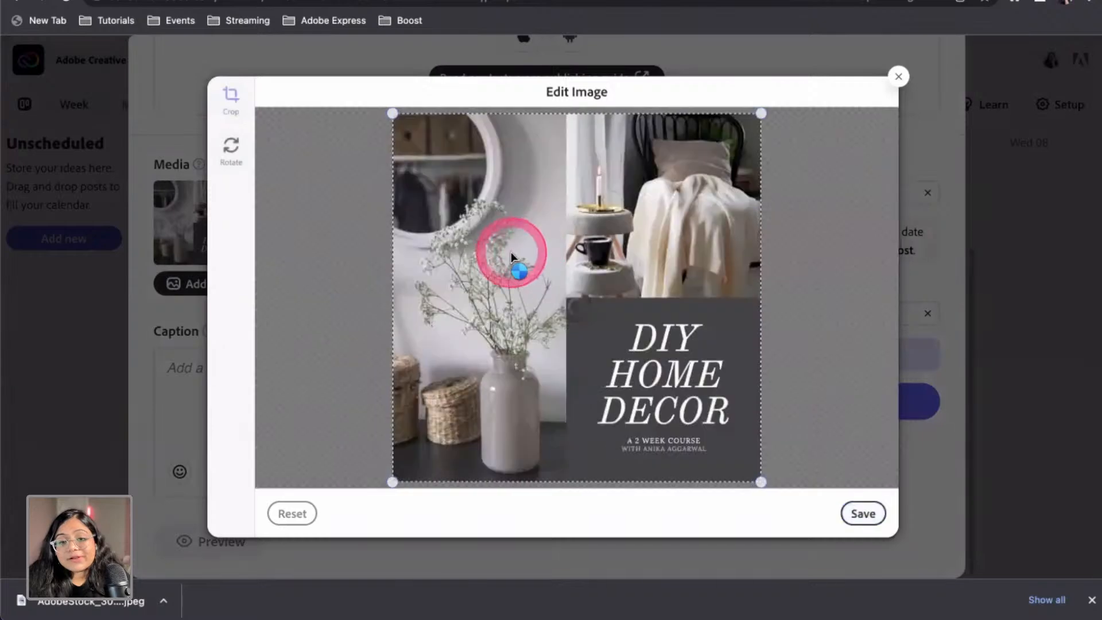
Trim the image's top-right corner slightly, save and upload it, then open its alt text editor
drag(760, 113, 755, 121)
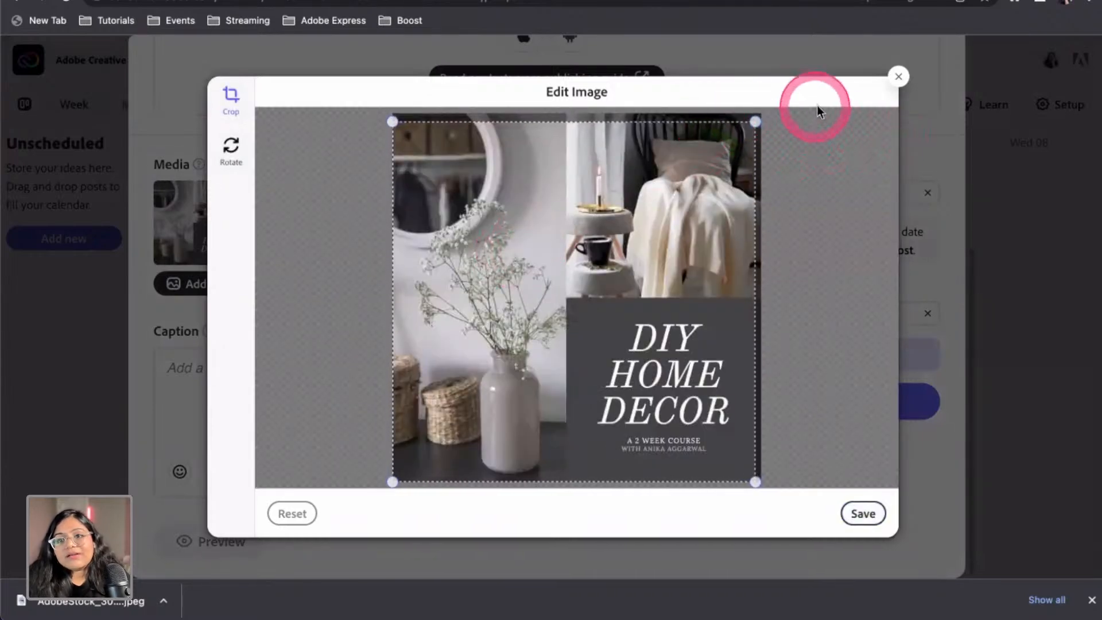
click(866, 517)
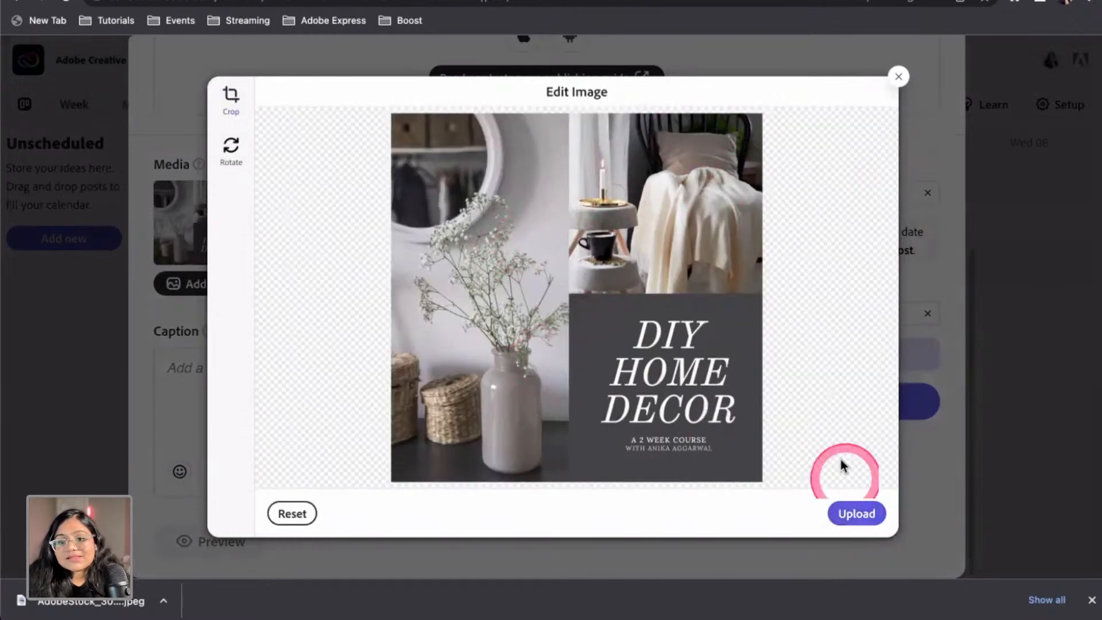
click(870, 515)
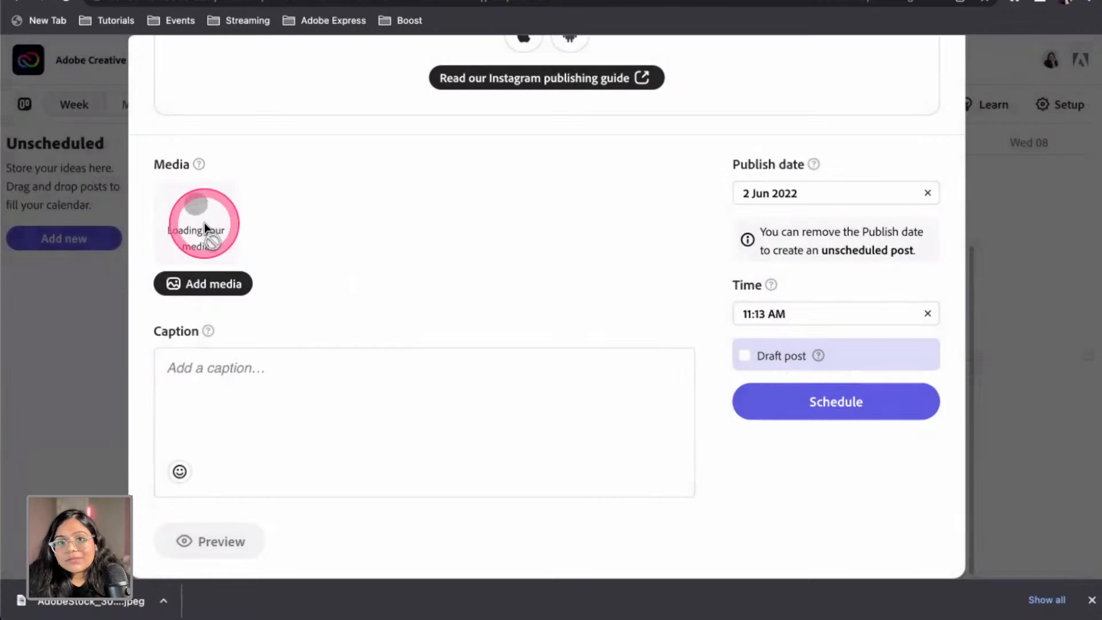
click(222, 196)
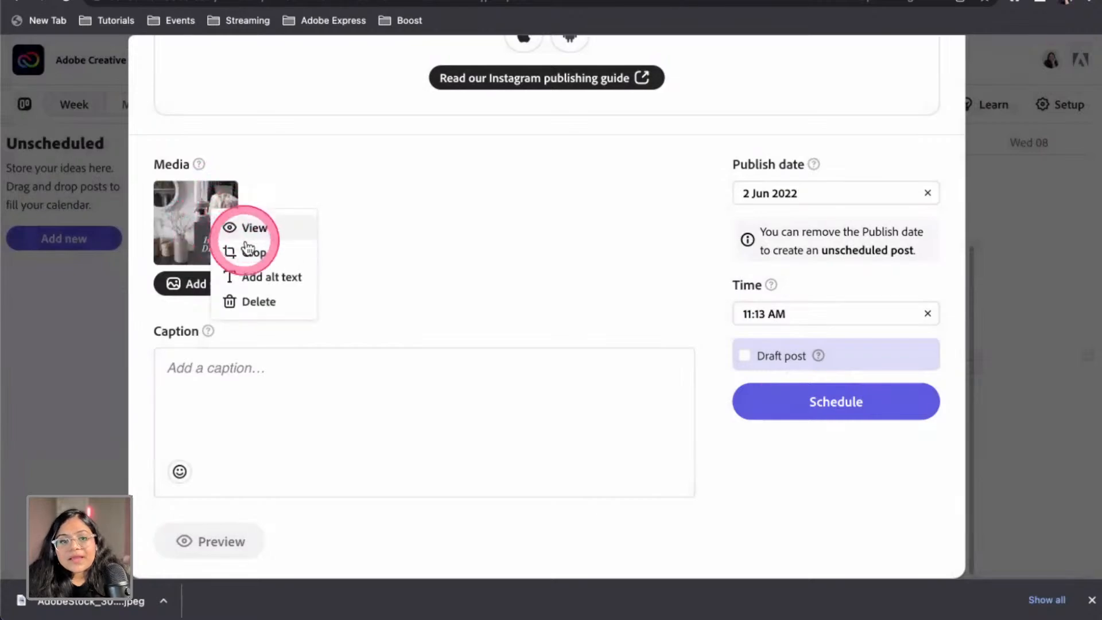
click(273, 279)
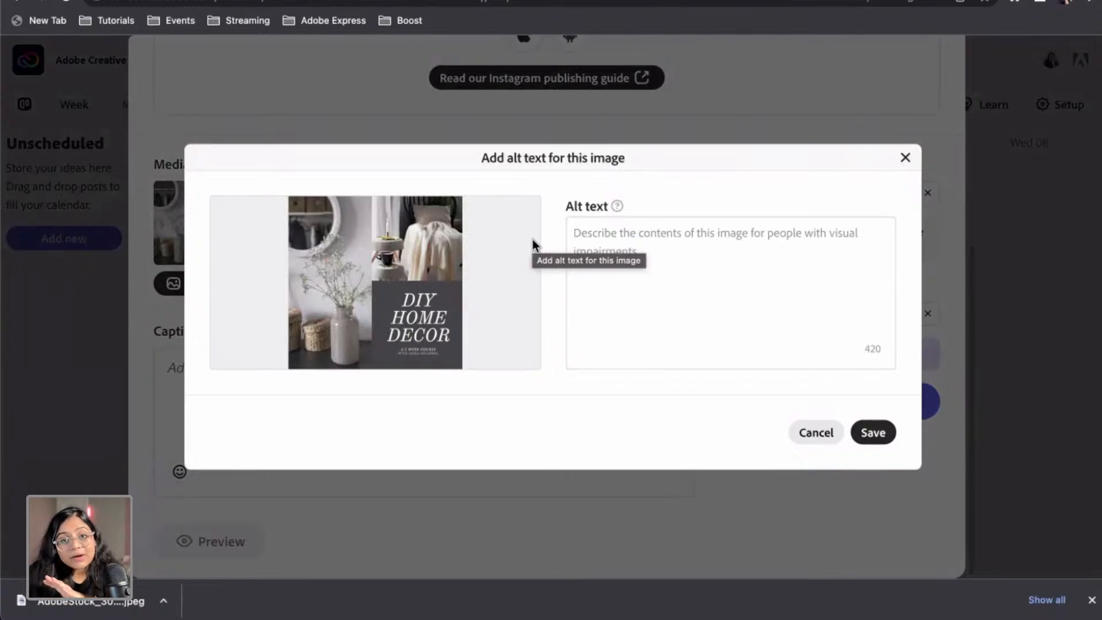
Save alt text describing the image as a promotional DIY home decor post, then open media upload
click(664, 257)
text(An )
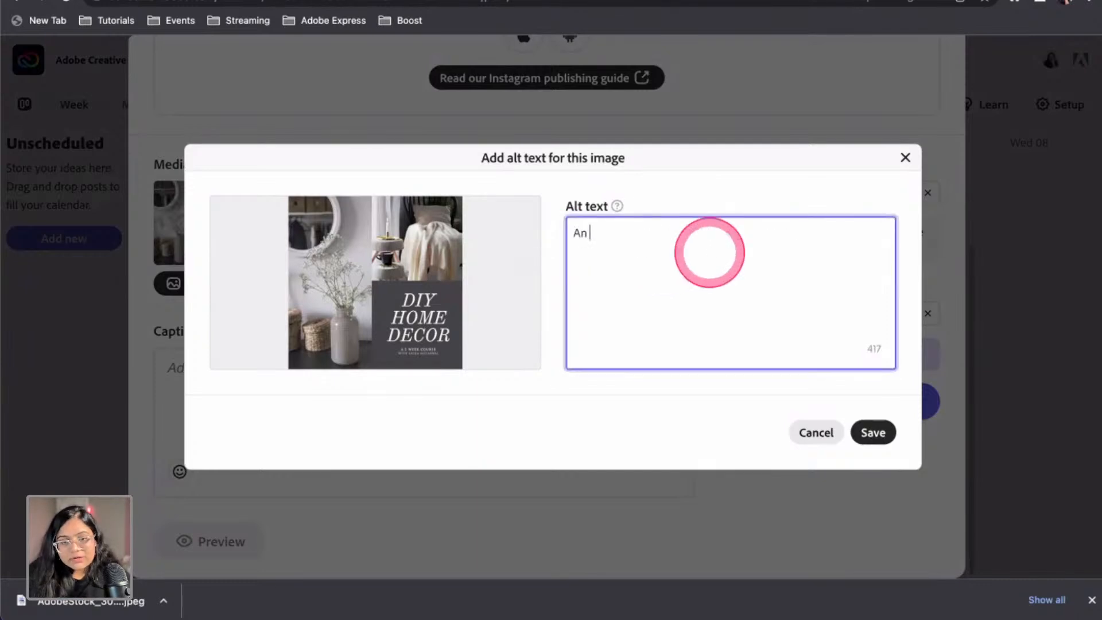
text(imahe)
key(BackSpace)
text(he c)
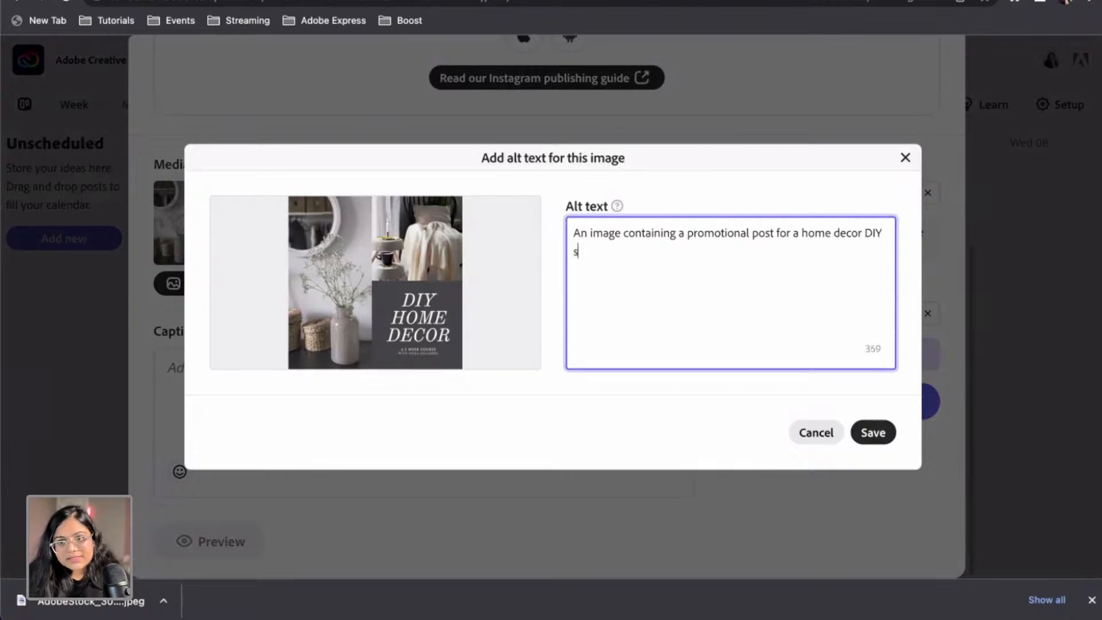
click(872, 432)
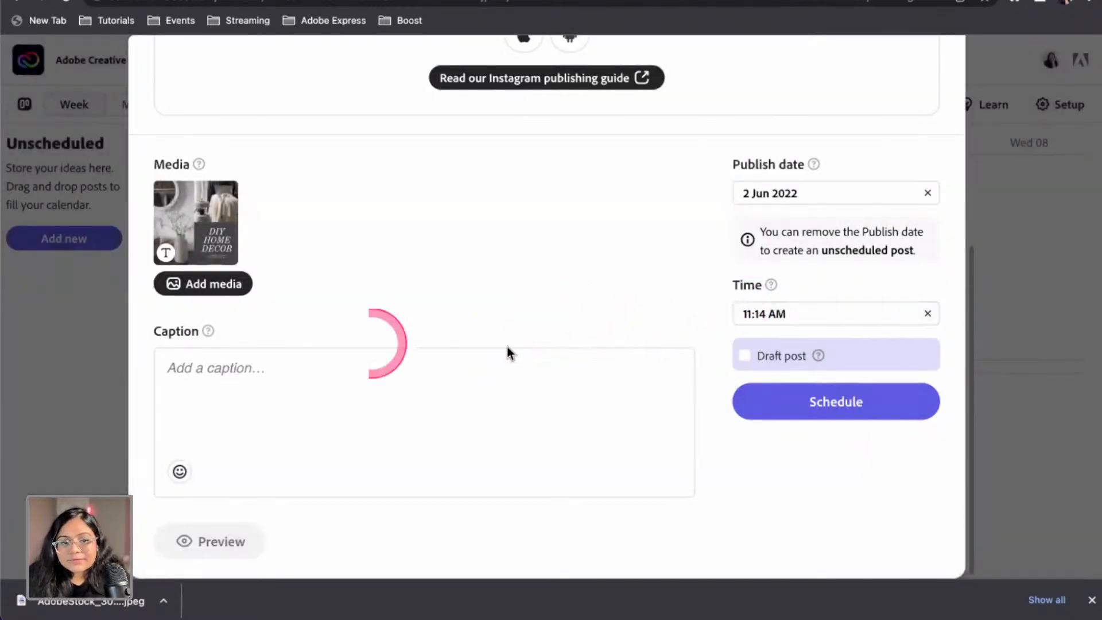
click(220, 290)
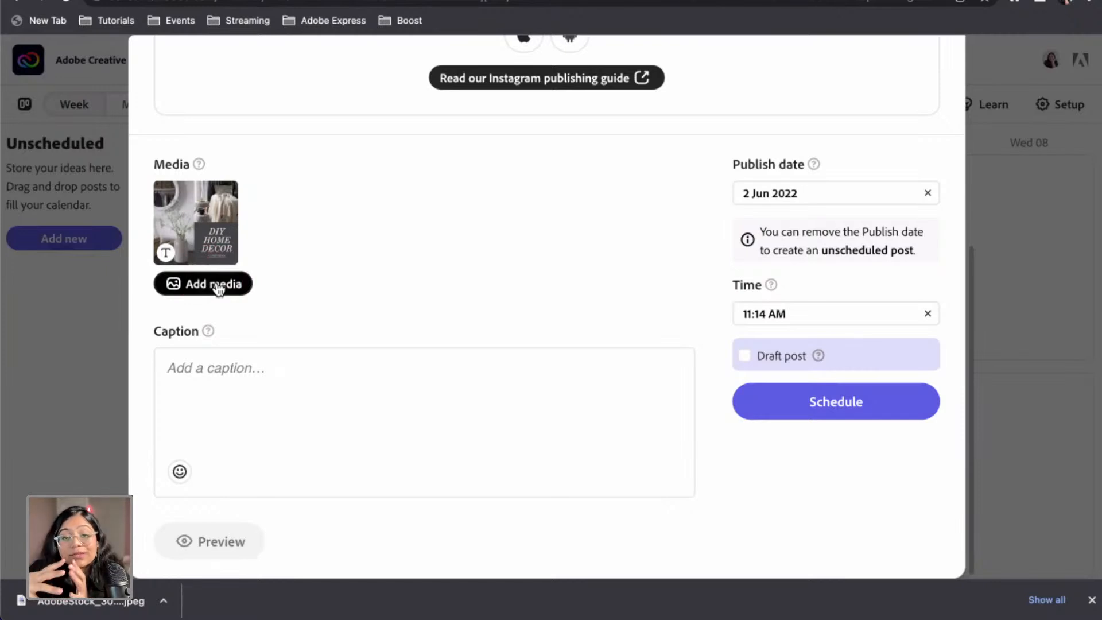
click(219, 284)
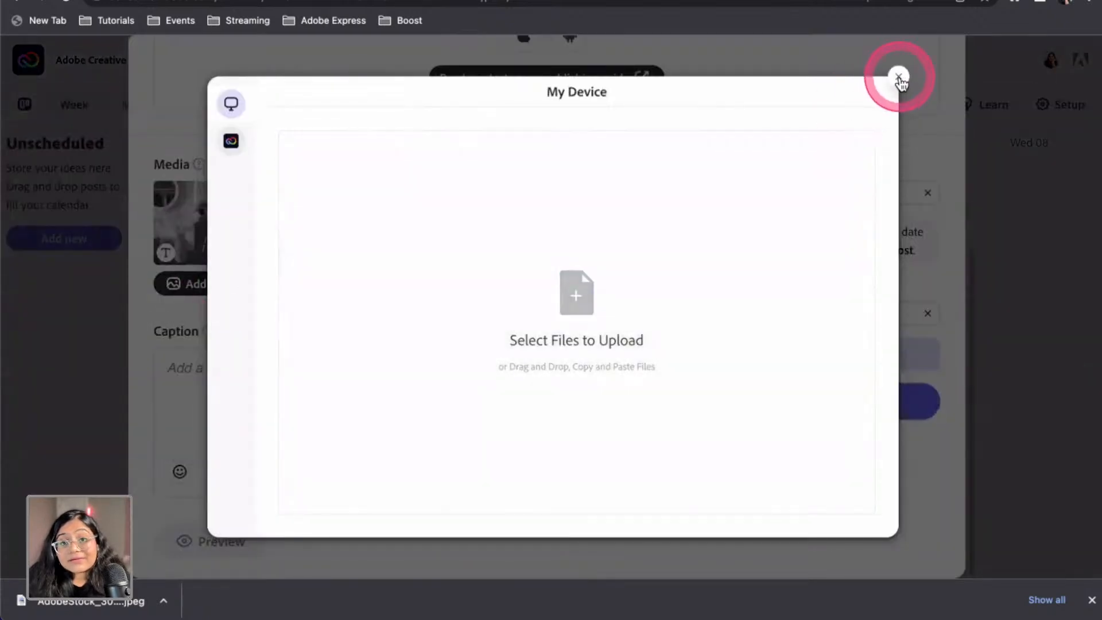
Close the upload window without adding media and type the caption 'Hello World! DIY Home Decor series!'
click(898, 78)
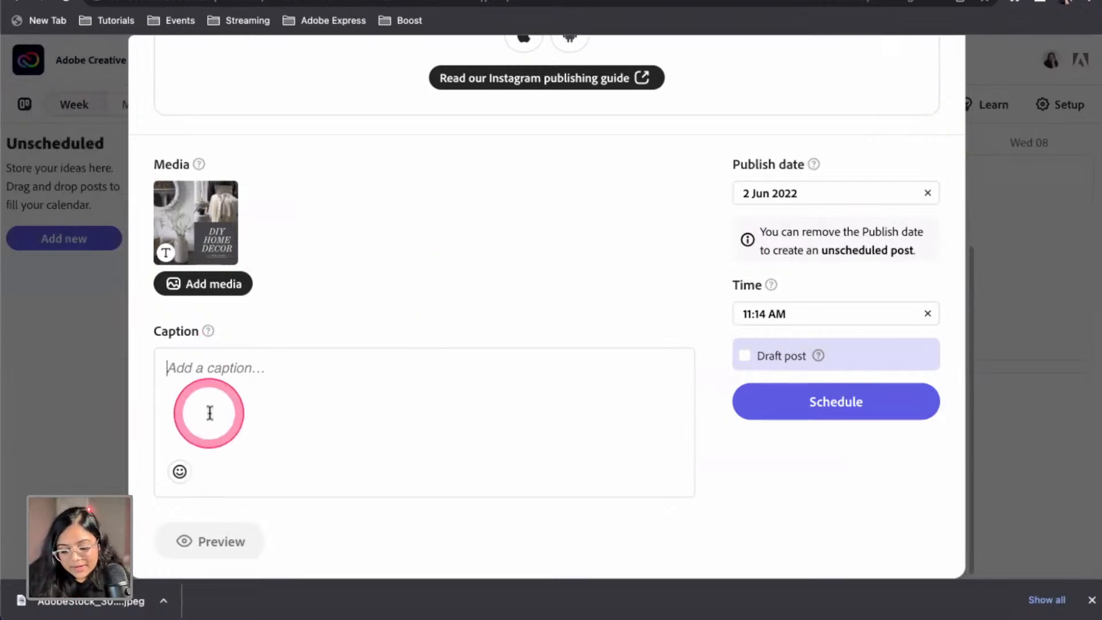
text(Wol)
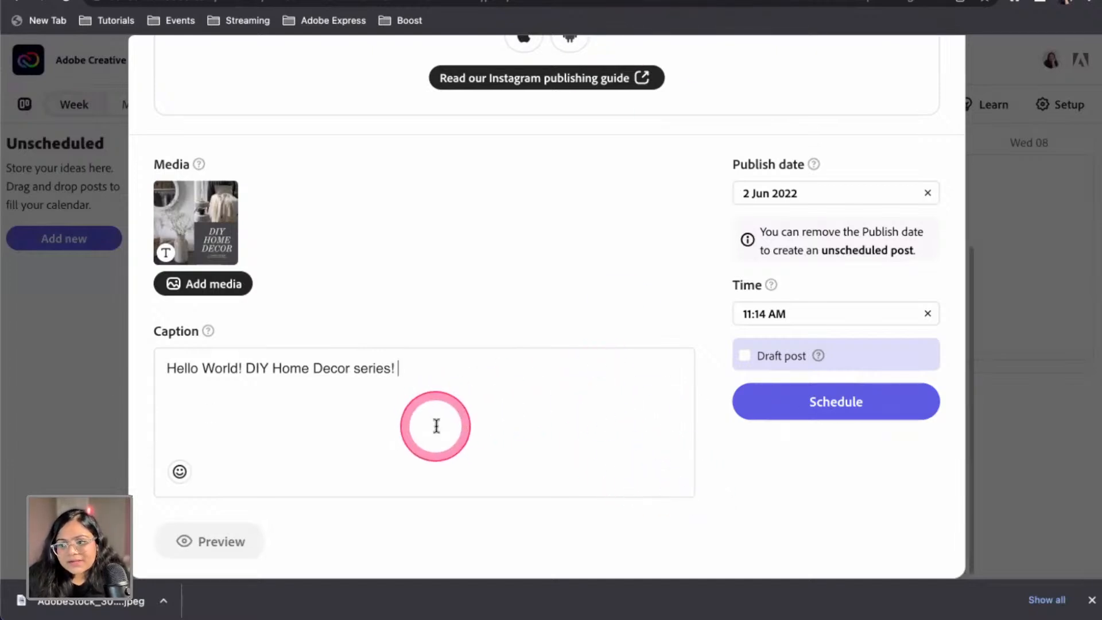
scroll(435, 427, up, 6)
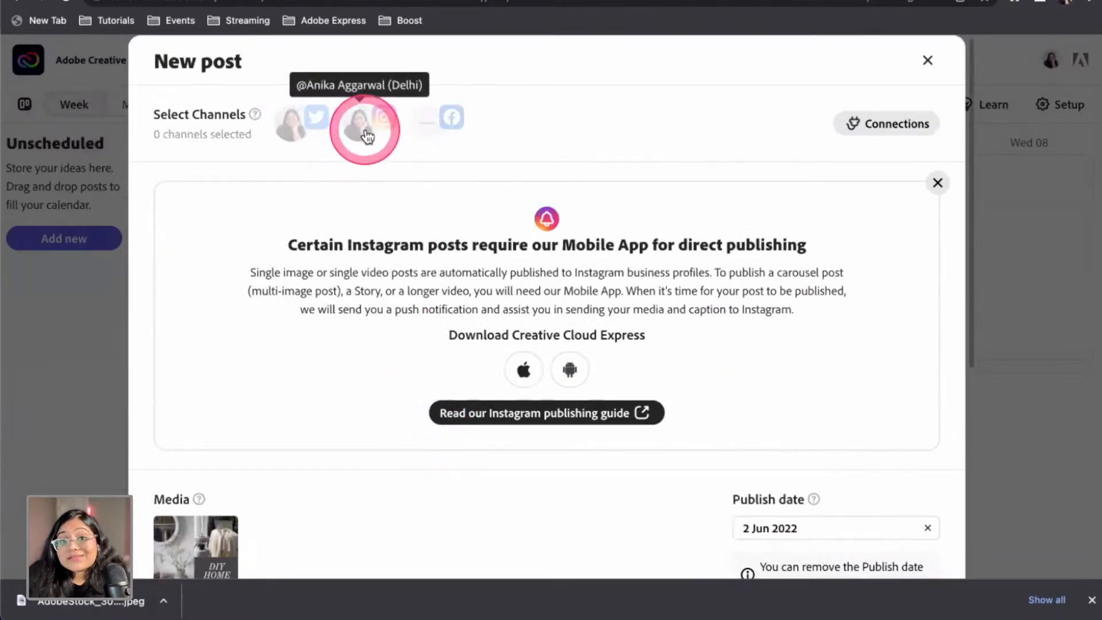
Select the Instagram and Twitter channels, checking the caption's hashtag and character counts
click(371, 134)
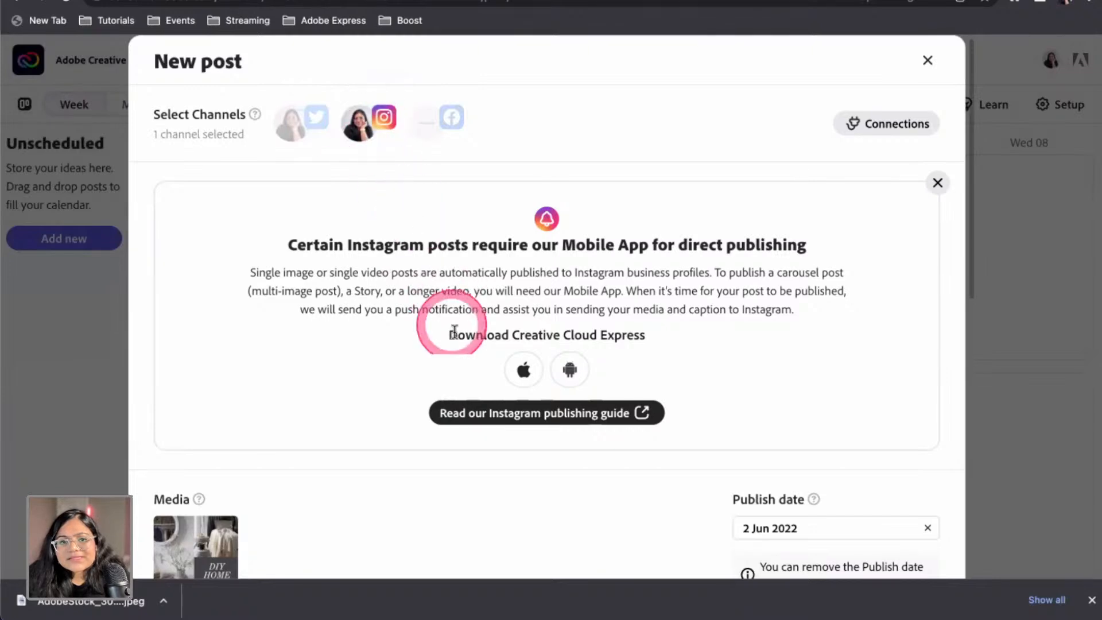
scroll(436, 281, down, 10)
double_click(669, 215)
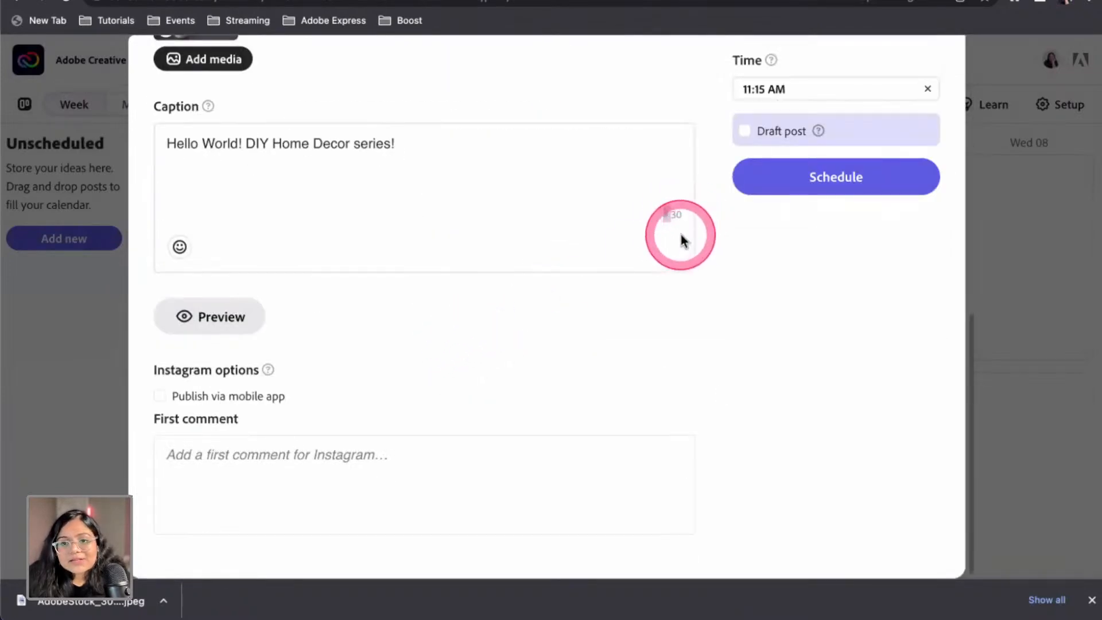
scroll(554, 249, up, 3)
scroll(553, 250, up, 6)
click(290, 122)
scroll(459, 253, down, 8)
drag(660, 265, 671, 264)
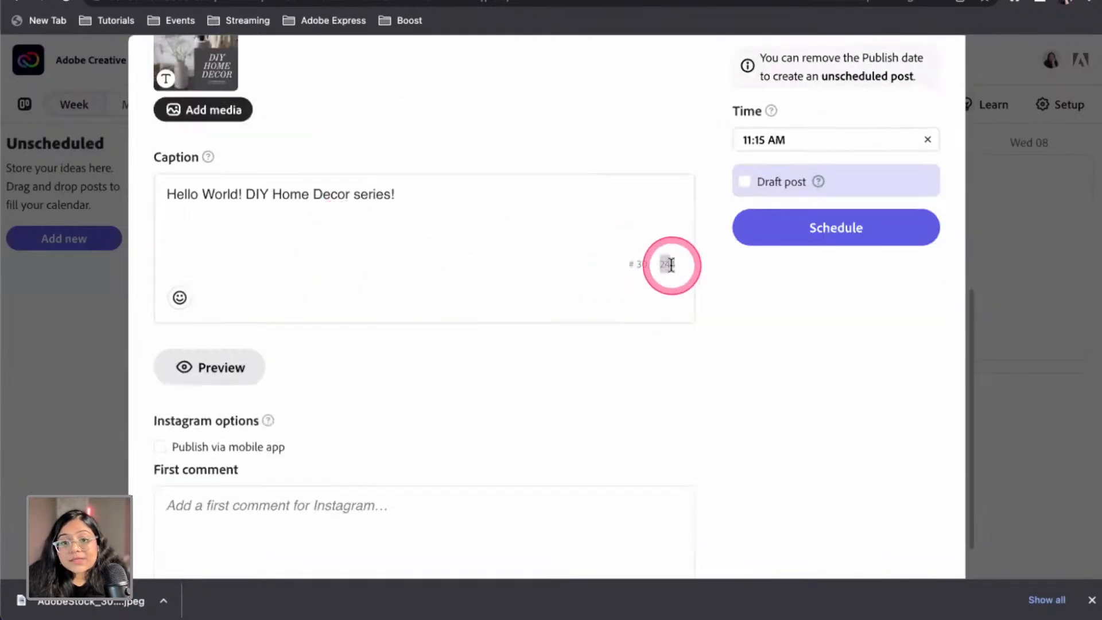
Toggle Instagram off and back on so both Twitter and Instagram remain selected
scroll(453, 286, up, 9)
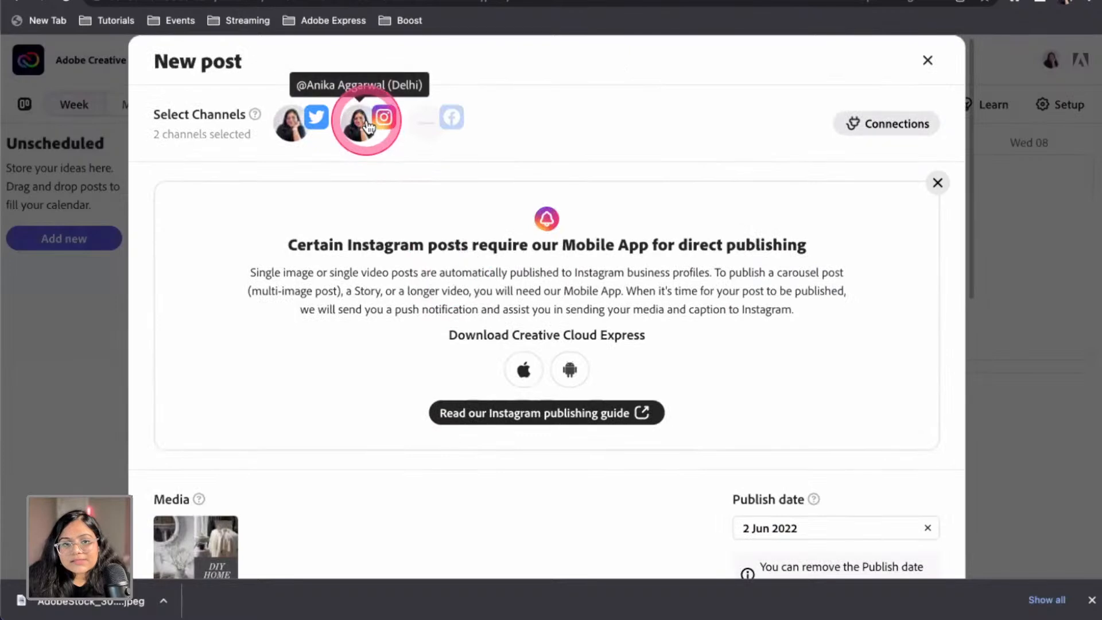
click(368, 126)
scroll(381, 295, down, 6)
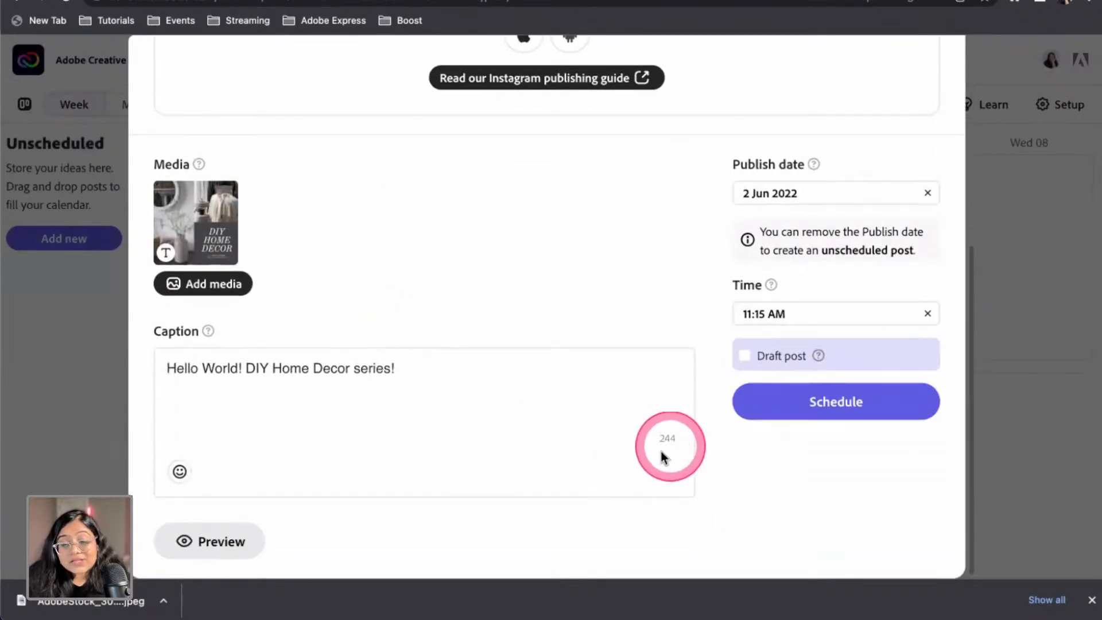
click(427, 369)
scroll(427, 369, up, 6)
click(359, 121)
scroll(366, 218, down, 5)
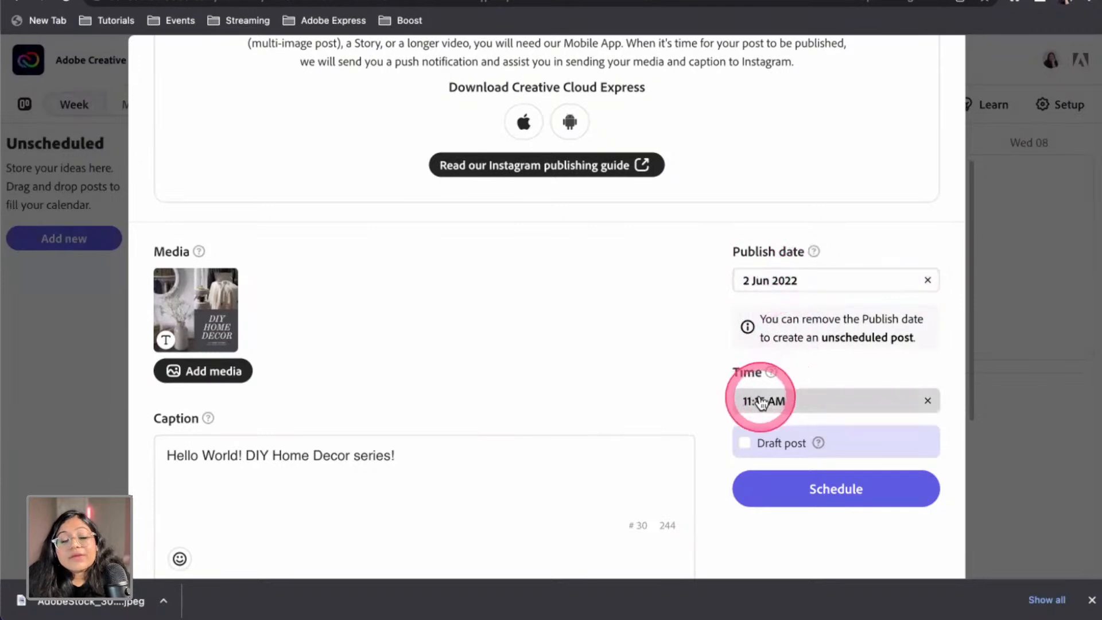
Move the publish date to 5 June 2022, keeping the 11:15 AM time
click(777, 280)
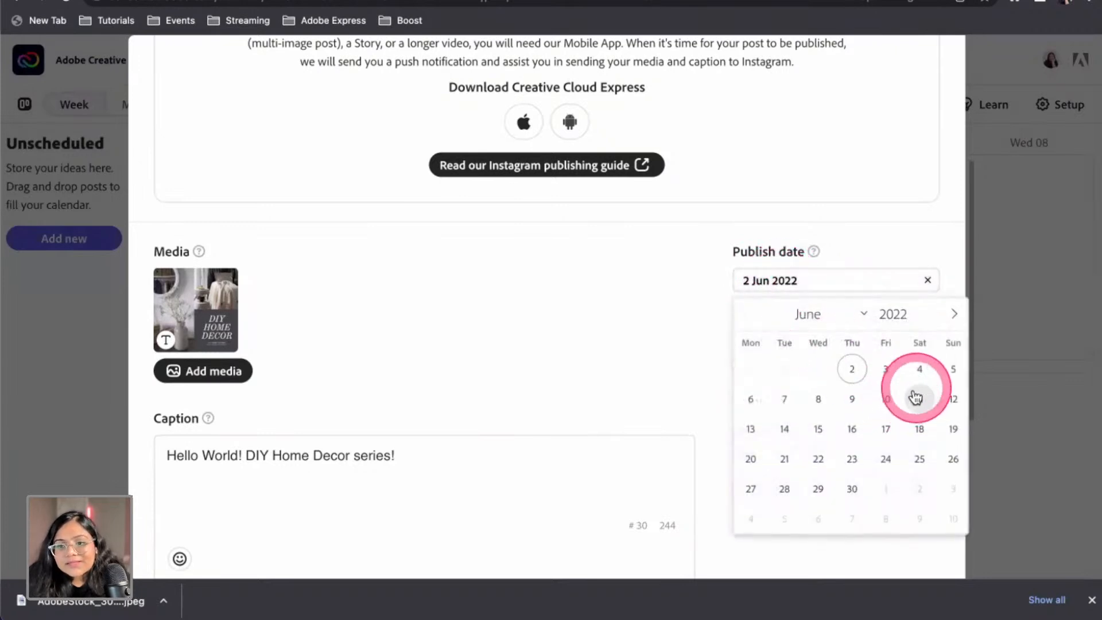
click(947, 370)
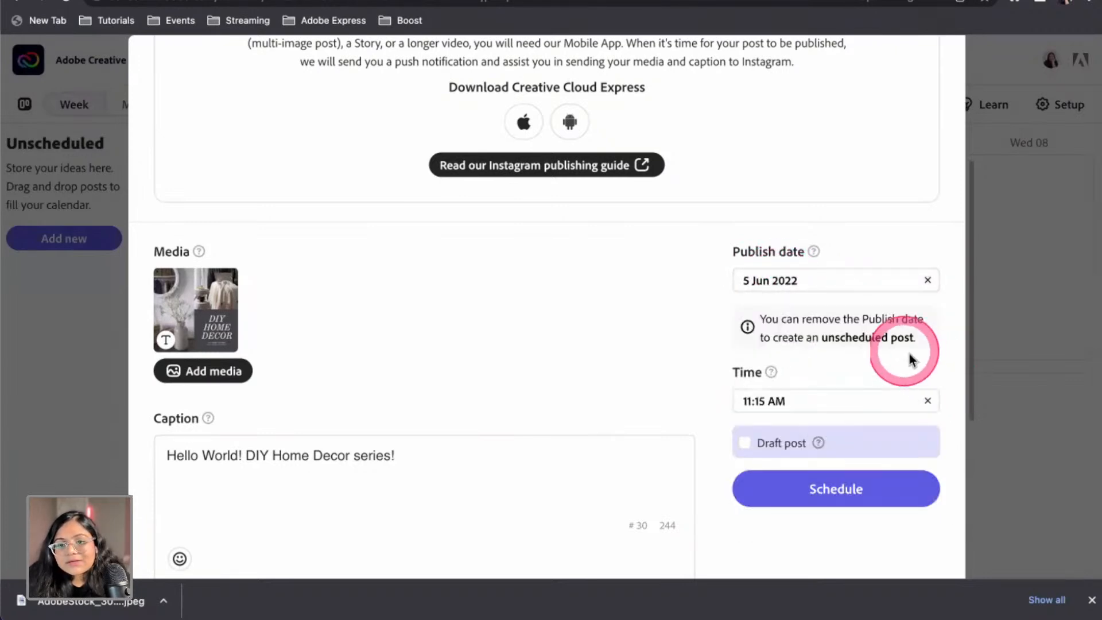
click(788, 403)
click(849, 476)
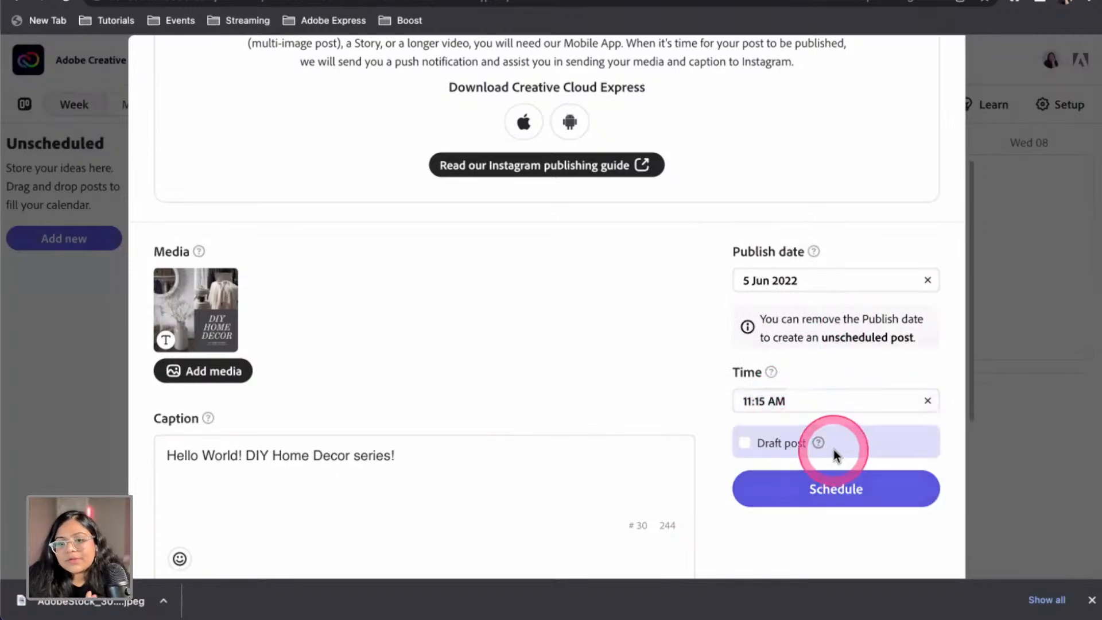
scroll(688, 458, down, 5)
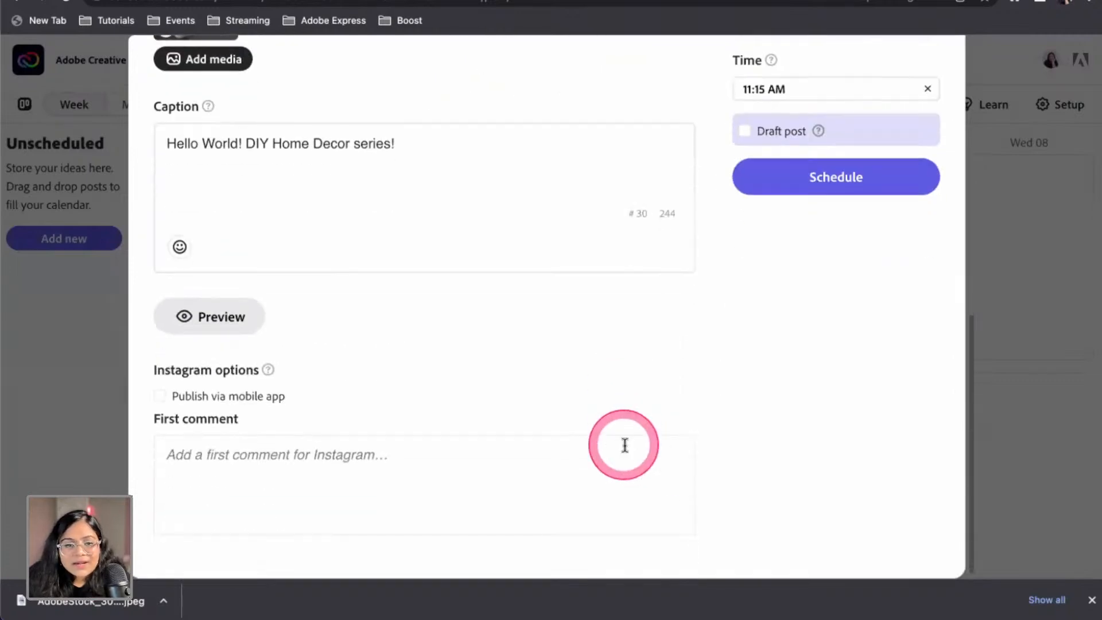
Review the Twitter and Instagram versions in Post Preview, then close it
click(202, 324)
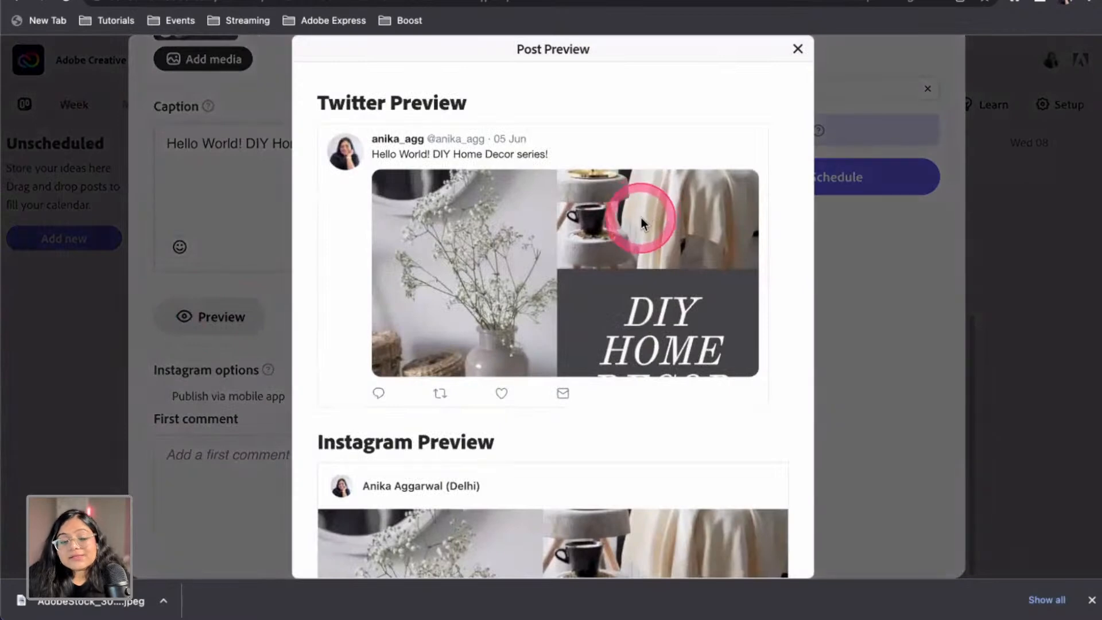
scroll(628, 305, down, 4)
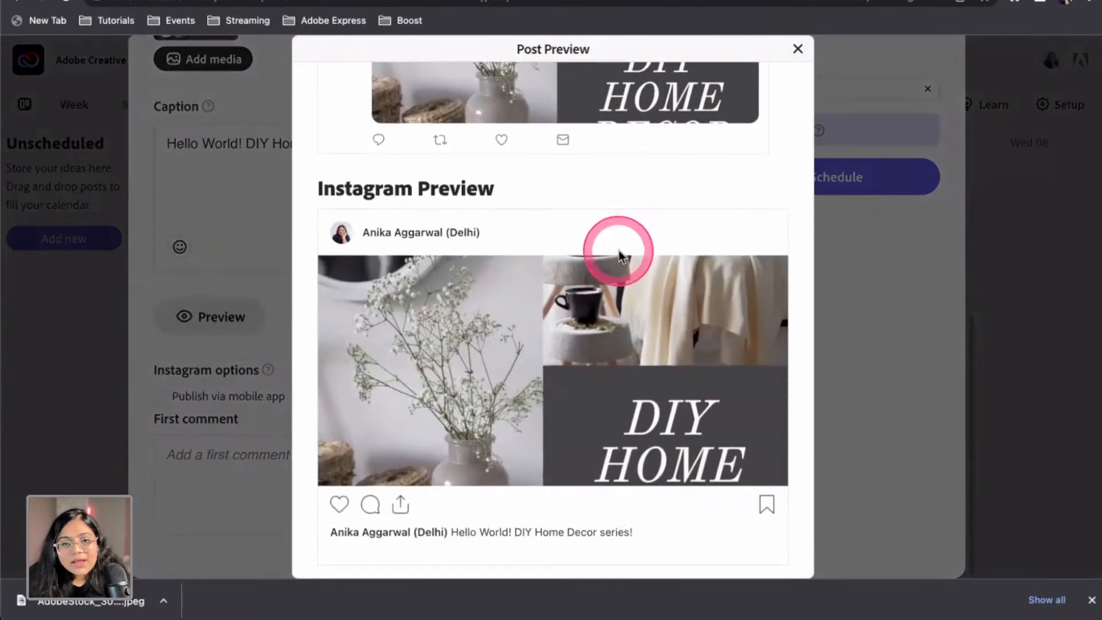
scroll(622, 256, up, 3)
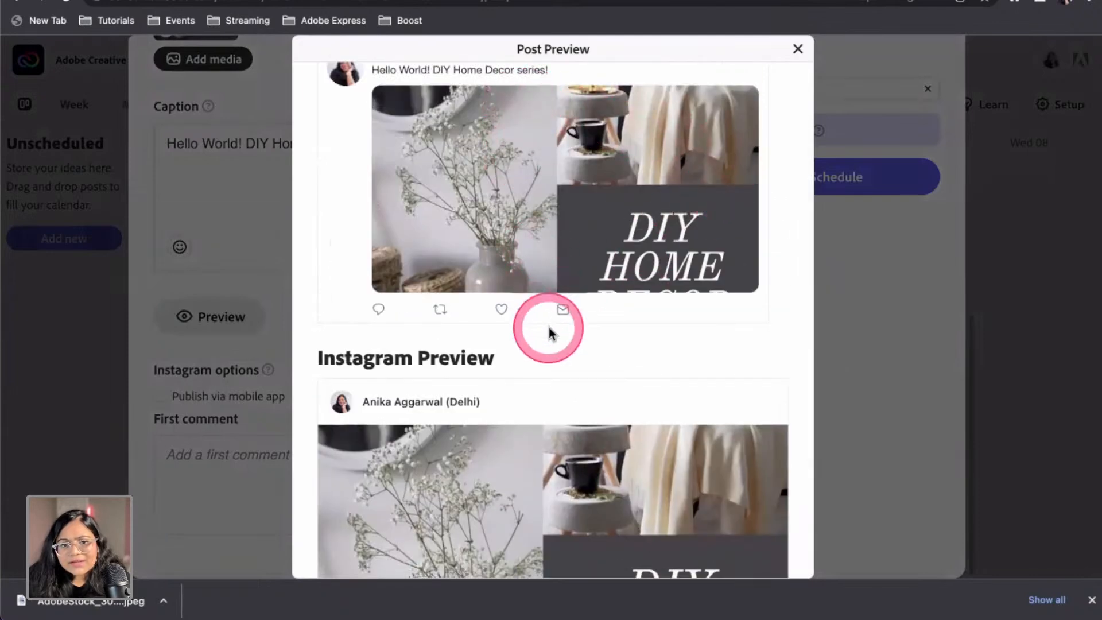
scroll(545, 325, up, 2)
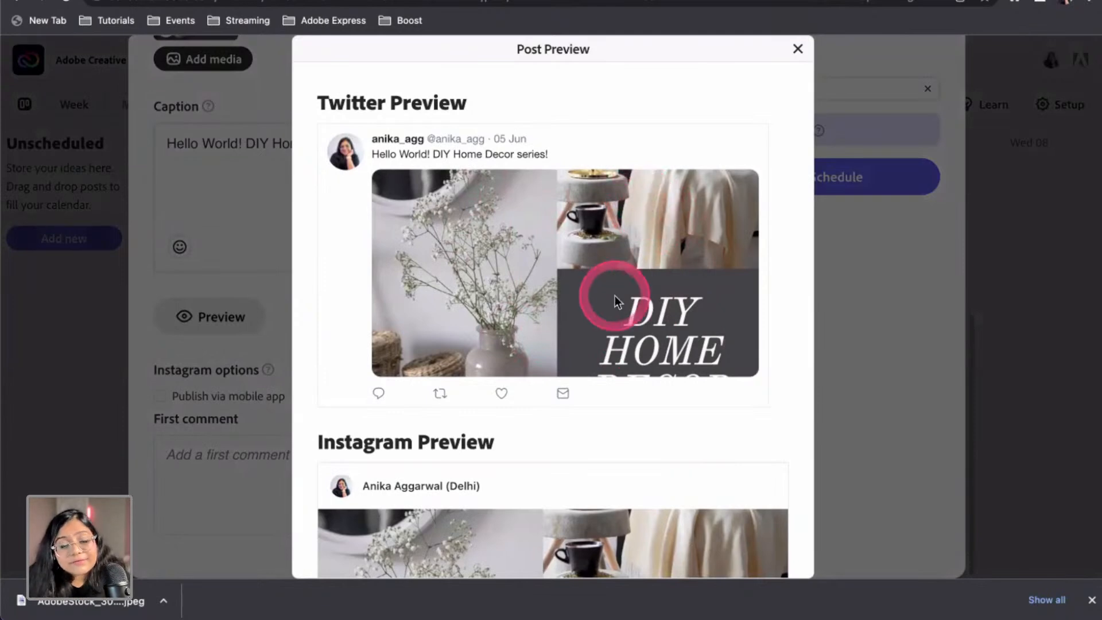
scroll(614, 296, down, 4)
scroll(648, 246, up, 4)
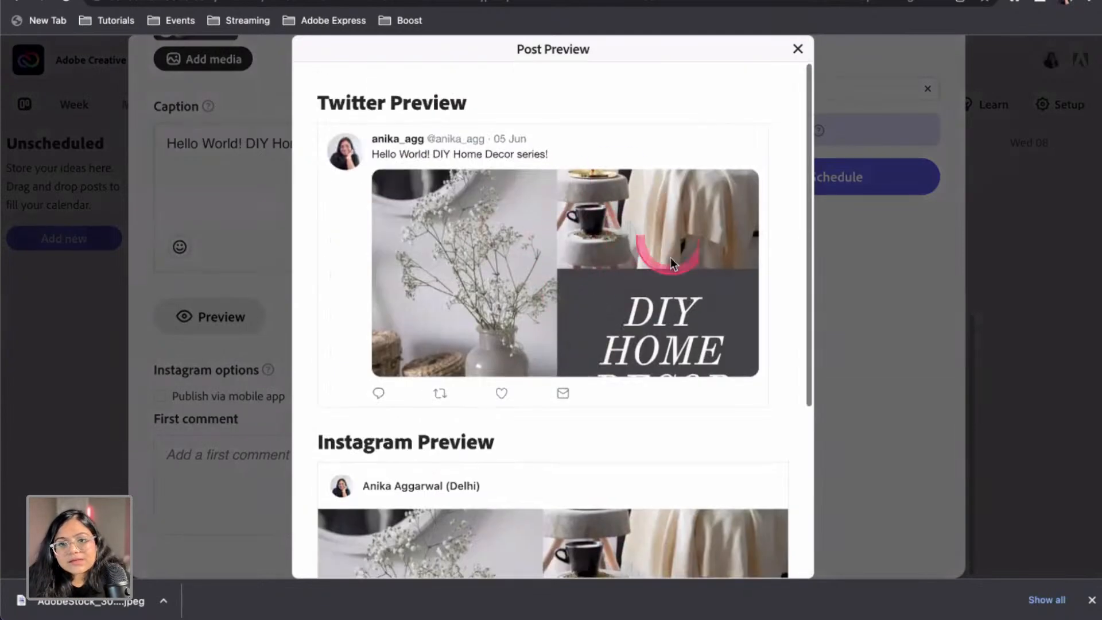
click(797, 49)
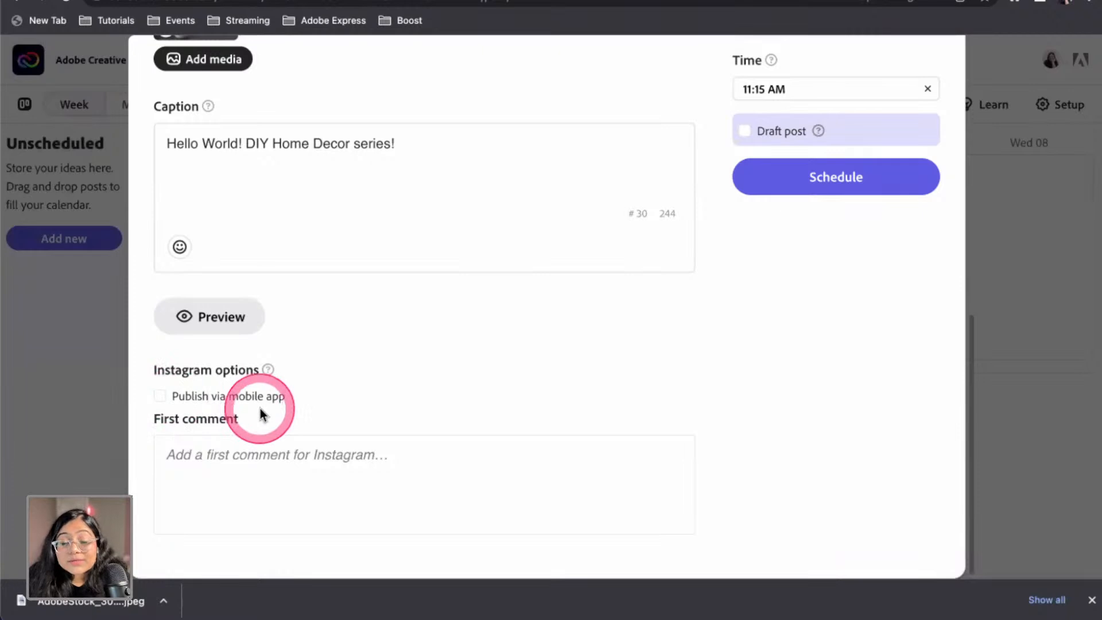
Add #homeDecor and #DIY as the Instagram first comment and schedule the post for 5 Jun, 11:15 AM
click(251, 453)
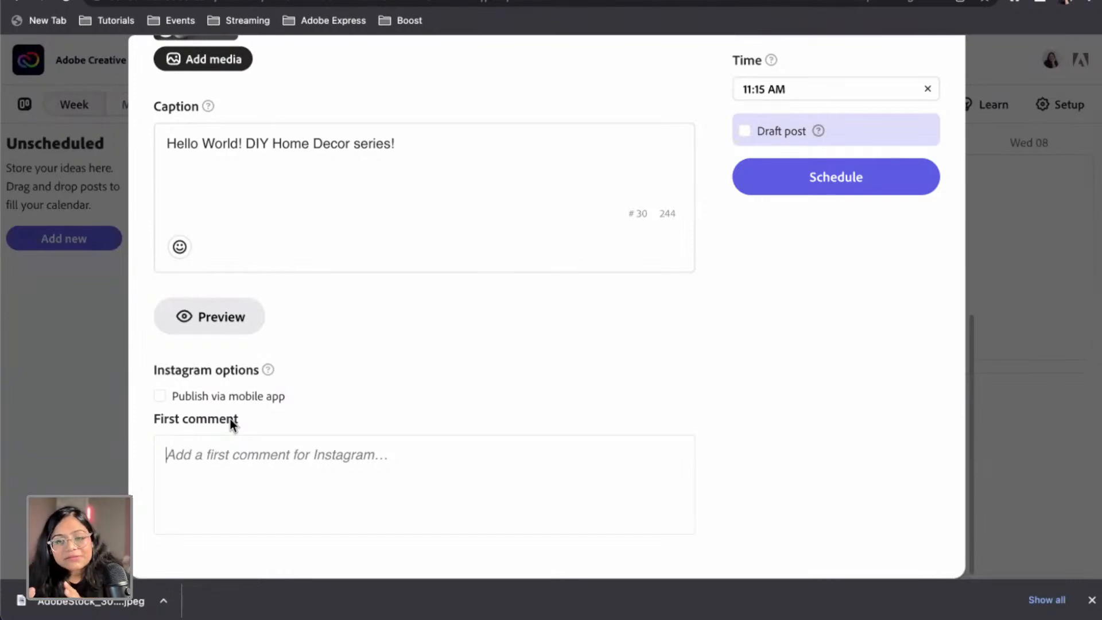
click(268, 447)
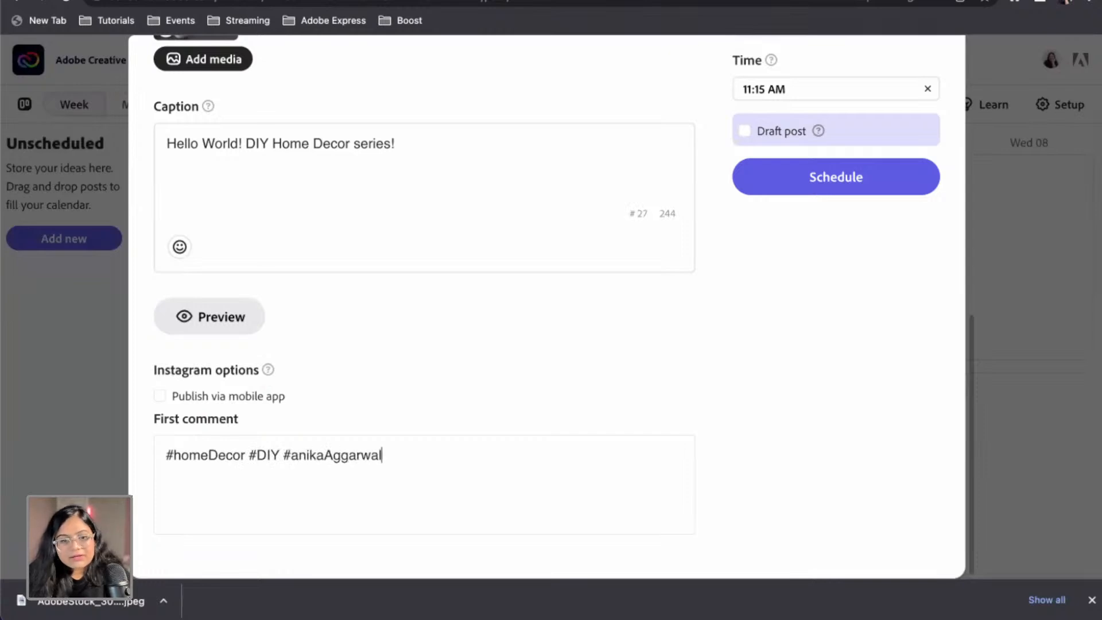
click(465, 345)
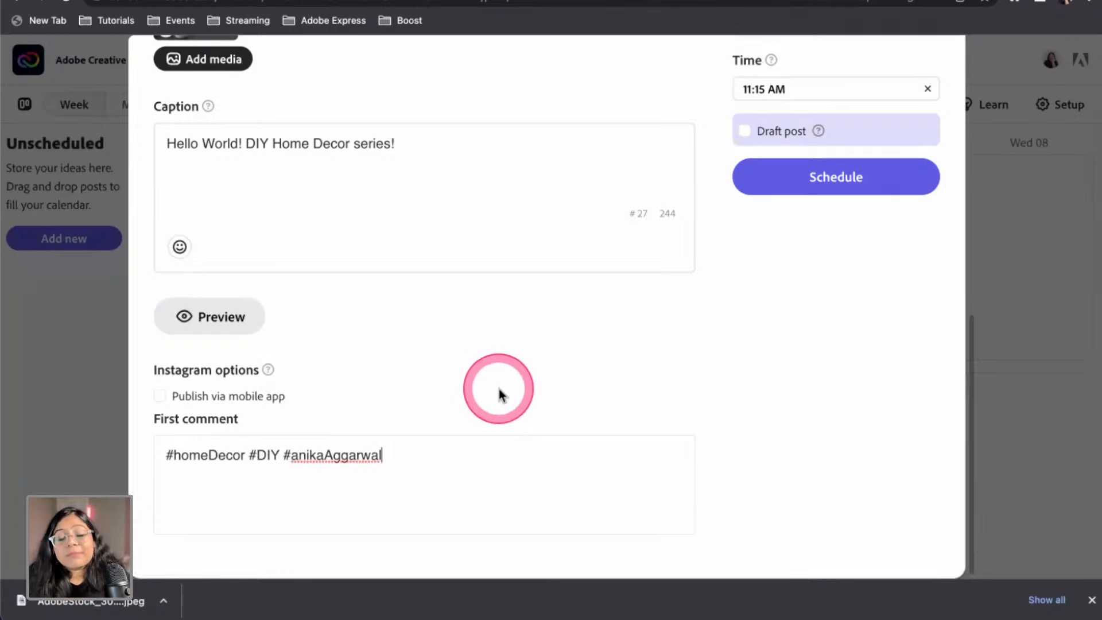
click(860, 180)
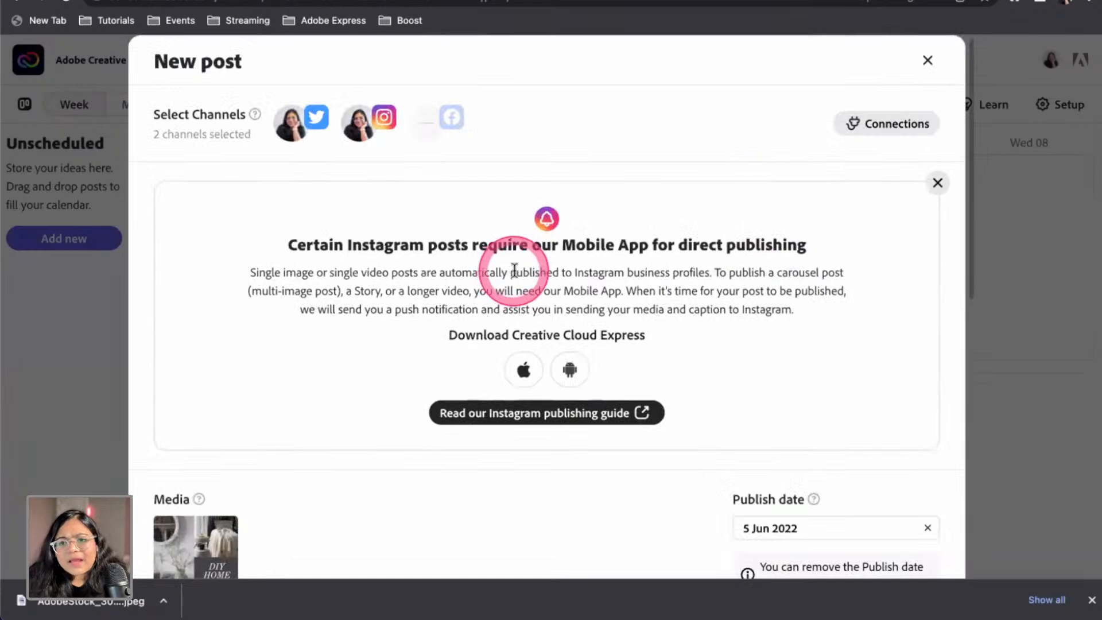
scroll(525, 293, down, 5)
click(784, 319)
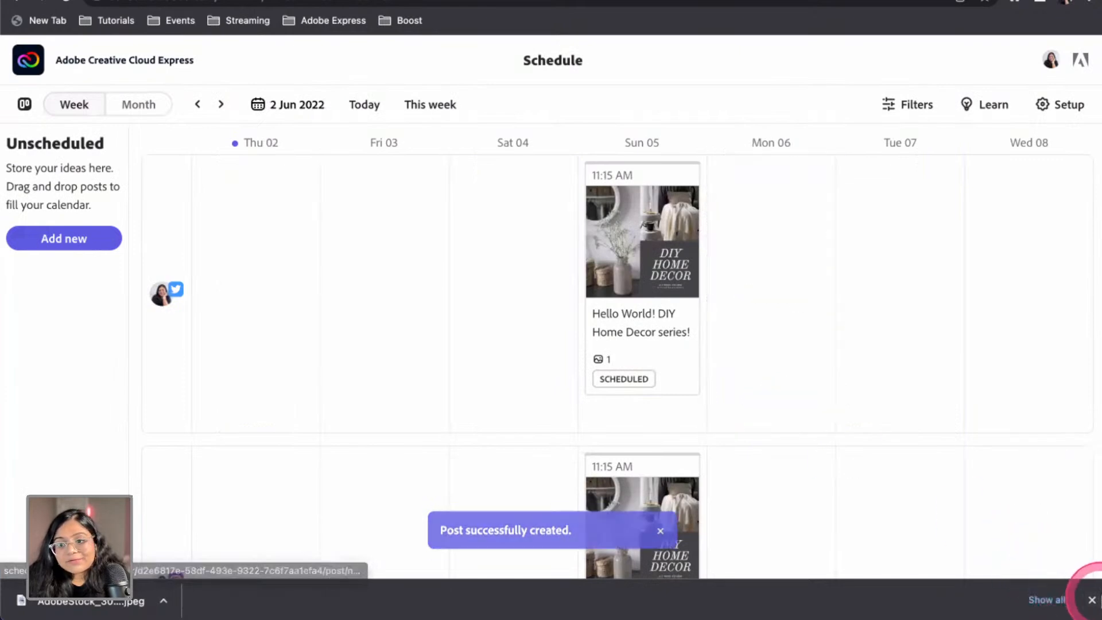
Dismiss the downloads bar, switch to the DIYHomeDecor editor tab, and go to the Express home page
click(1091, 599)
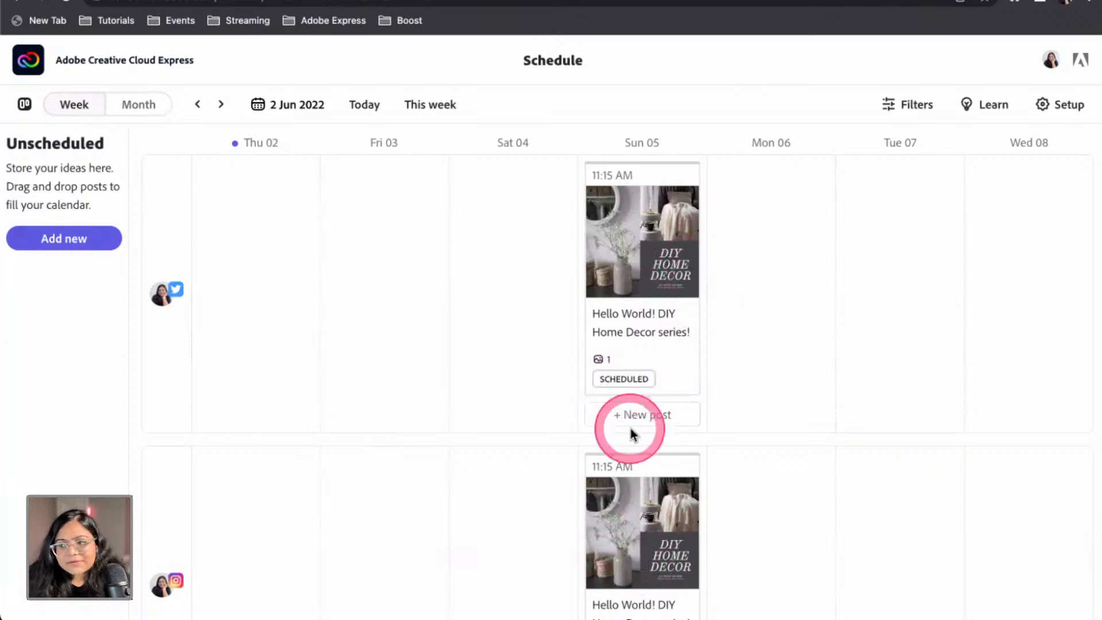
scroll(631, 574, down, 3)
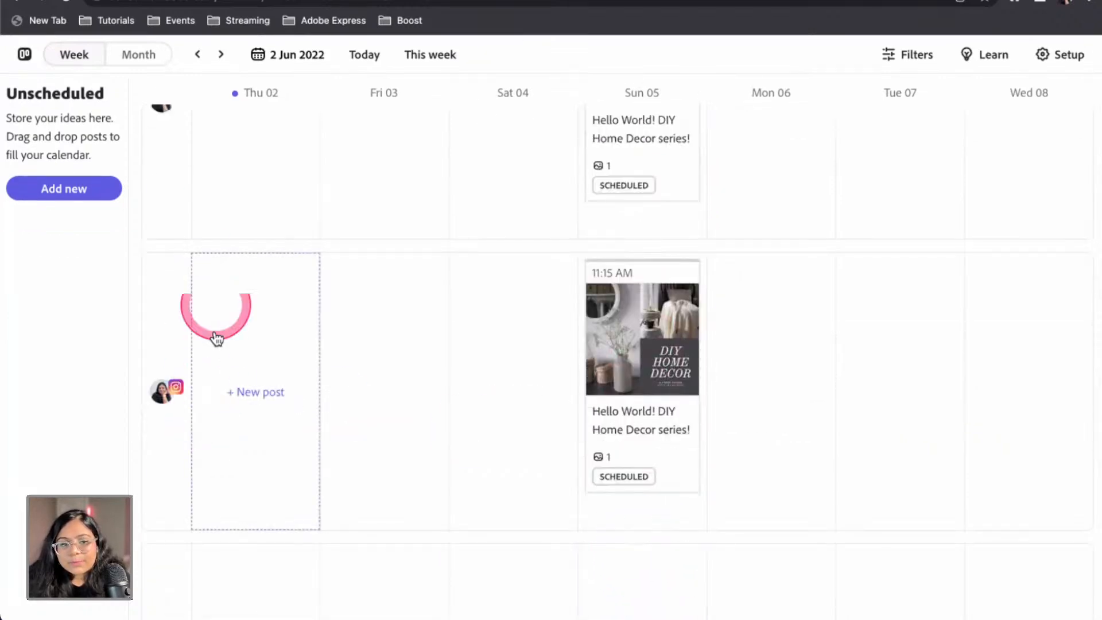
scroll(574, 409, up, 3)
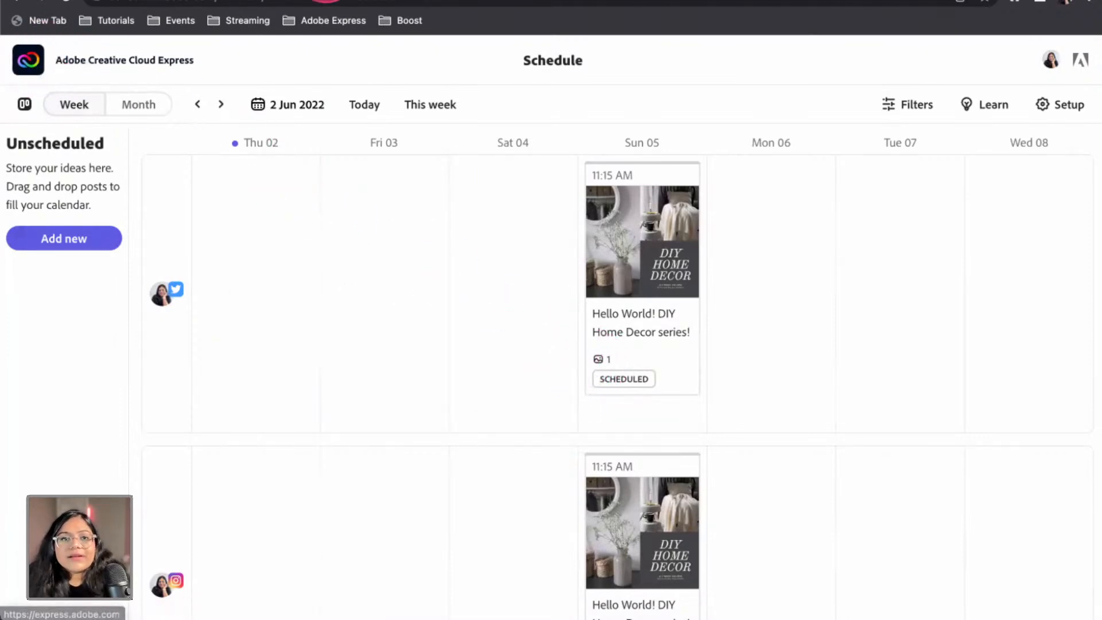
click(327, 0)
click(30, 60)
scroll(376, 382, down, 15)
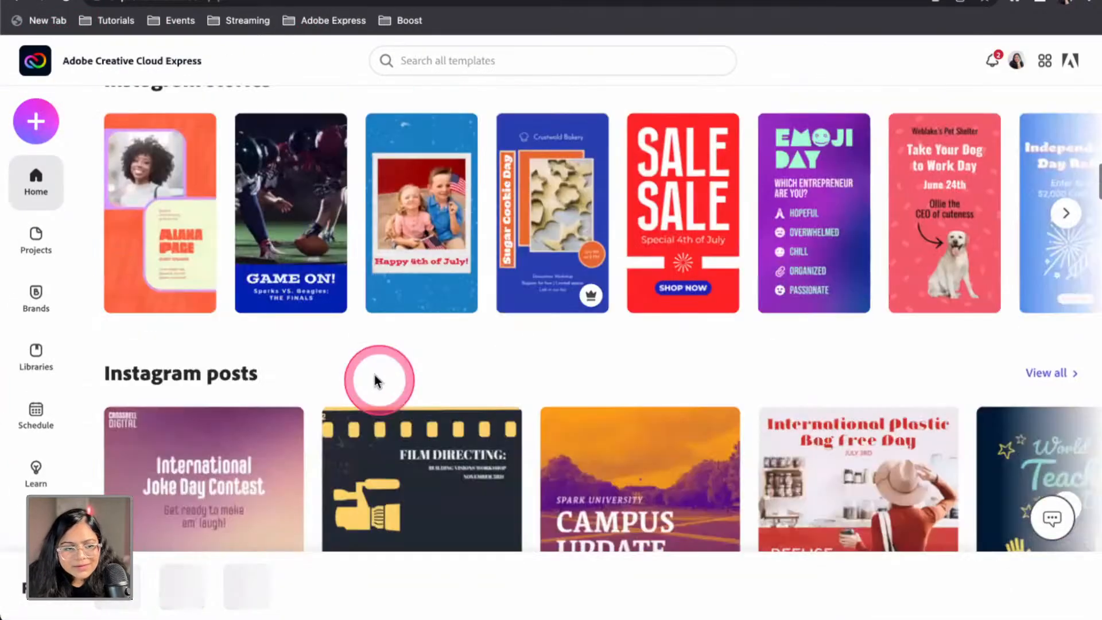
scroll(375, 380, up, 15)
click(36, 241)
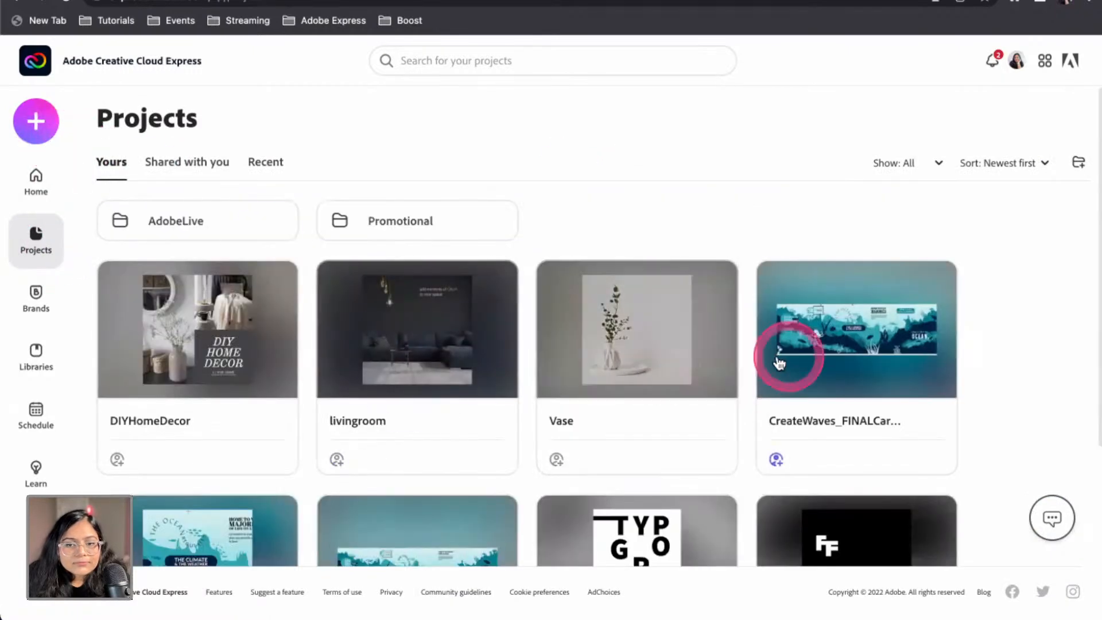
scroll(318, 431, down, 5)
click(215, 329)
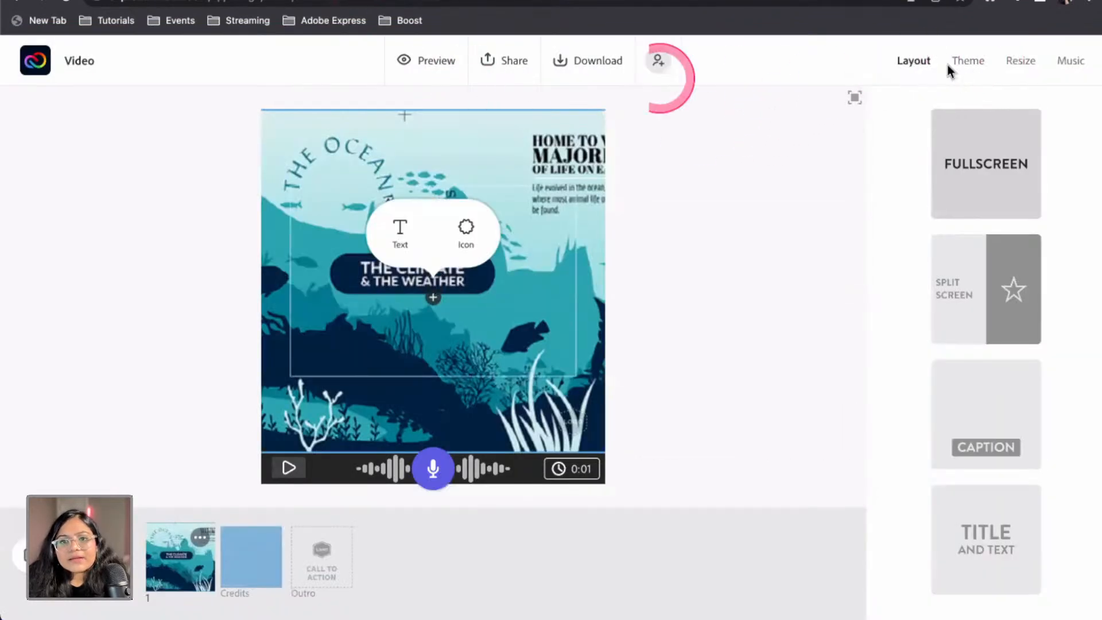
click(581, 68)
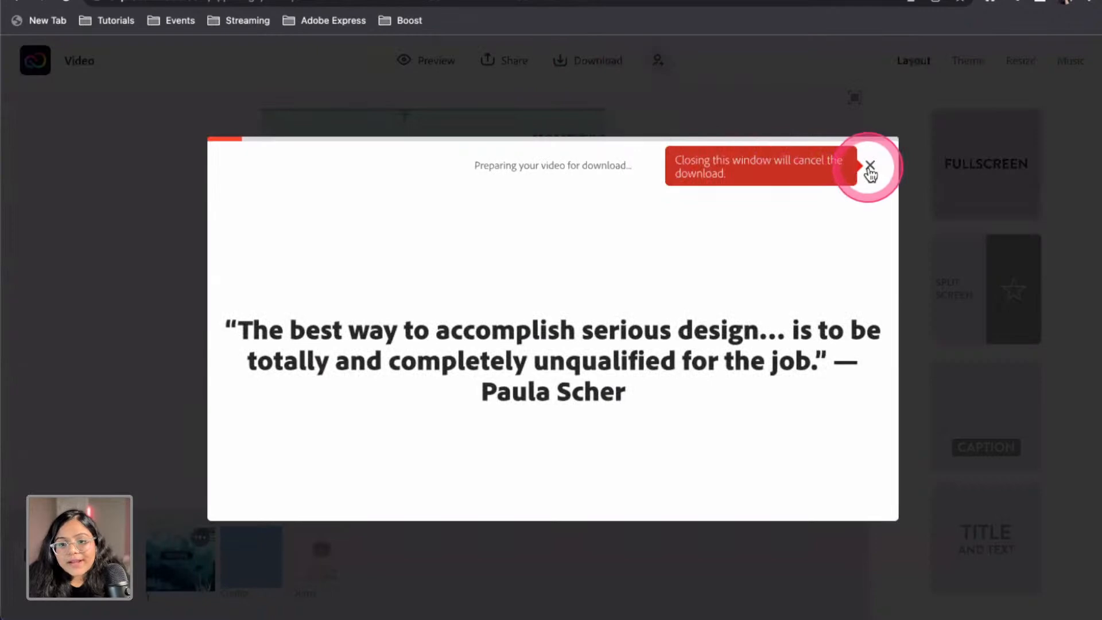
click(870, 165)
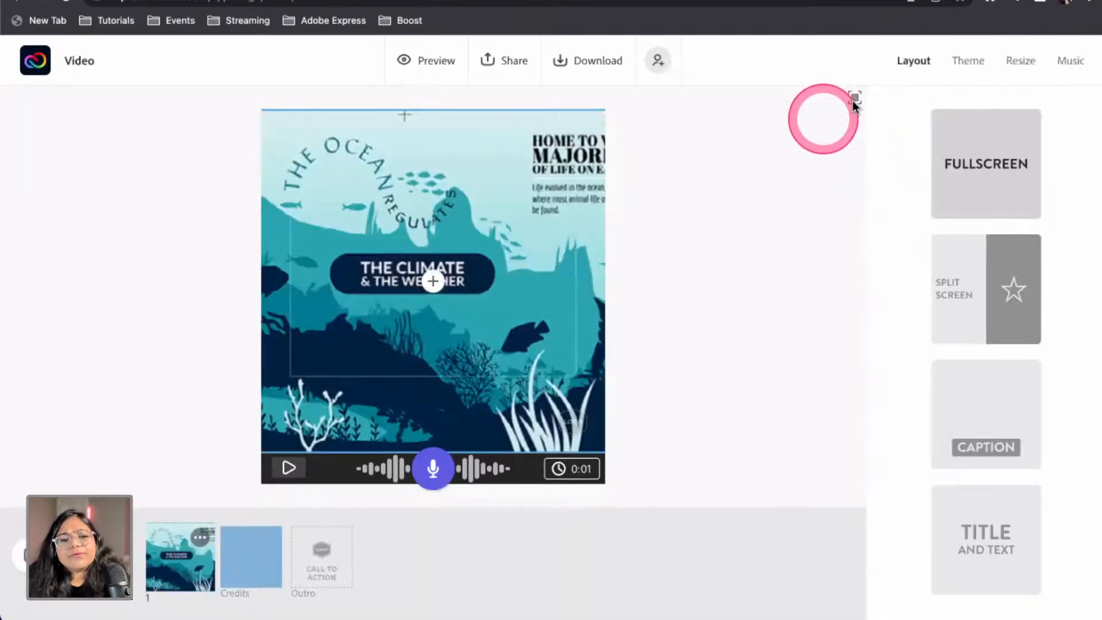
click(1066, 60)
scroll(930, 333, up, 10)
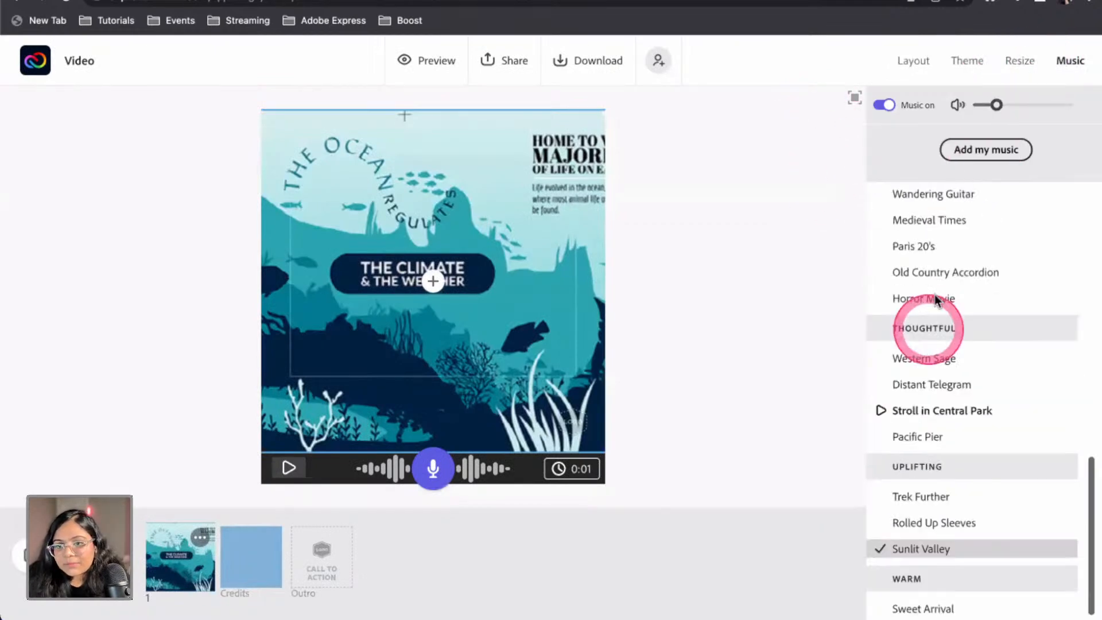
click(1019, 62)
click(970, 62)
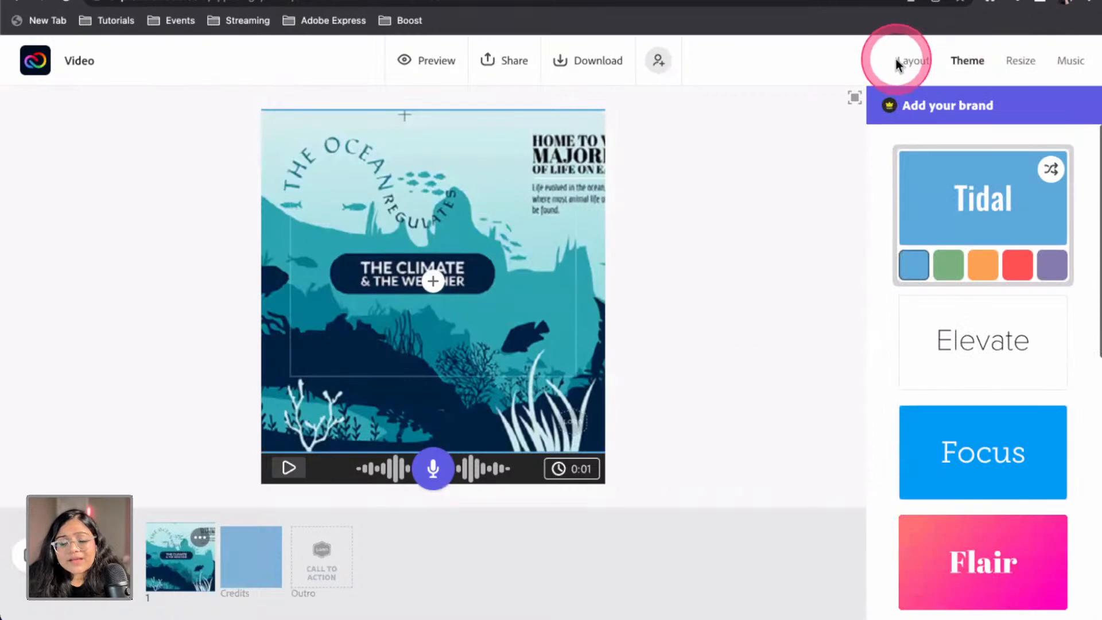
click(36, 60)
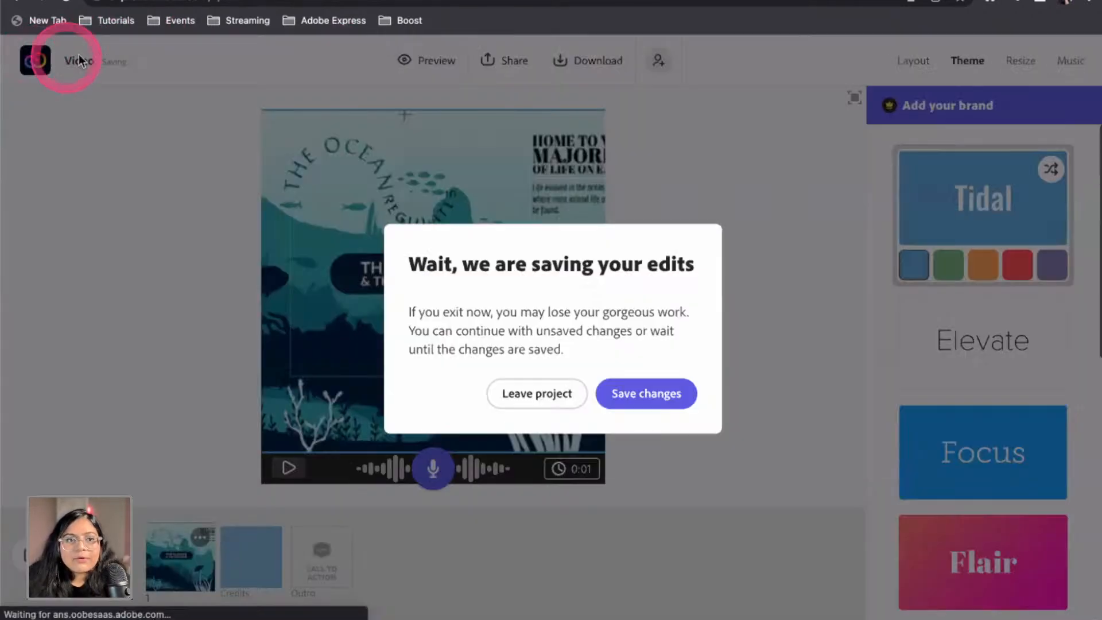
click(574, 395)
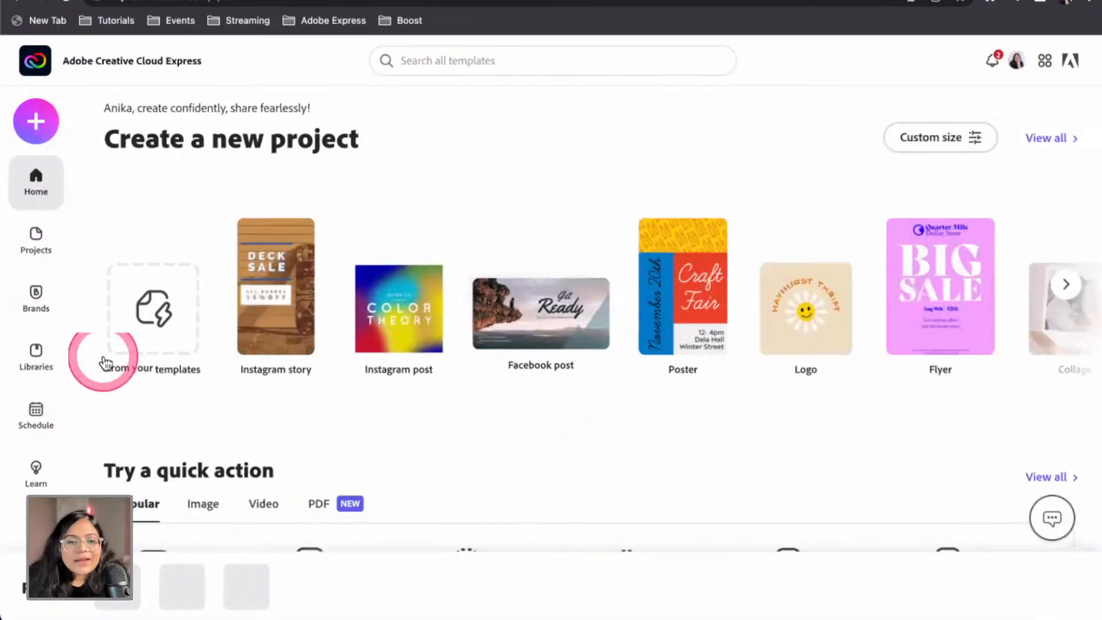
Open the Vase project from Projects and start a new scheduled post from its design
click(34, 235)
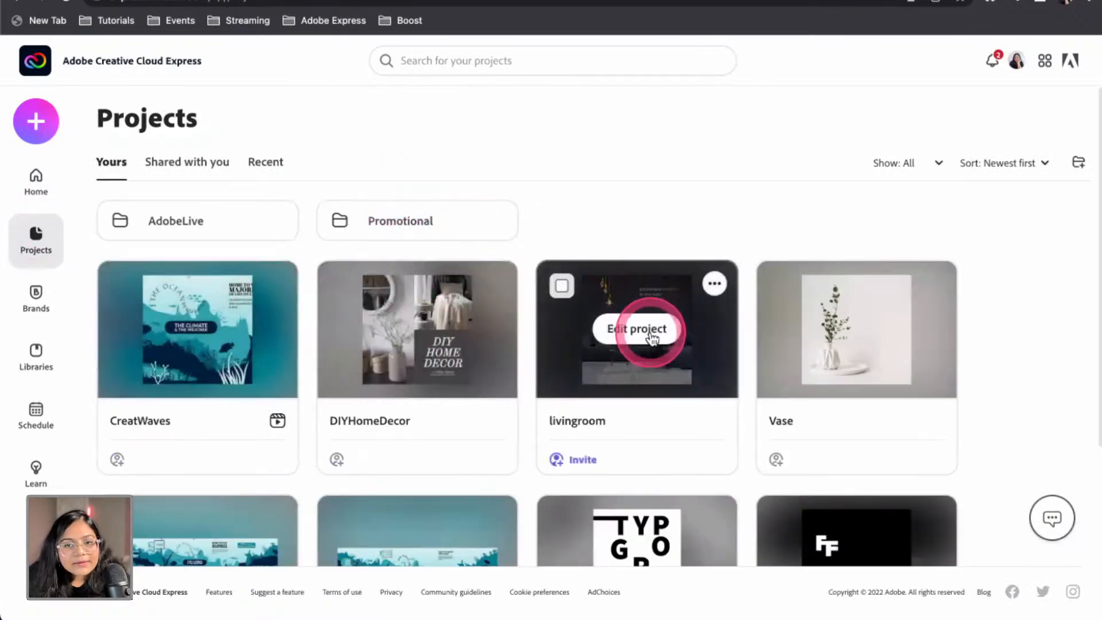
click(498, 227)
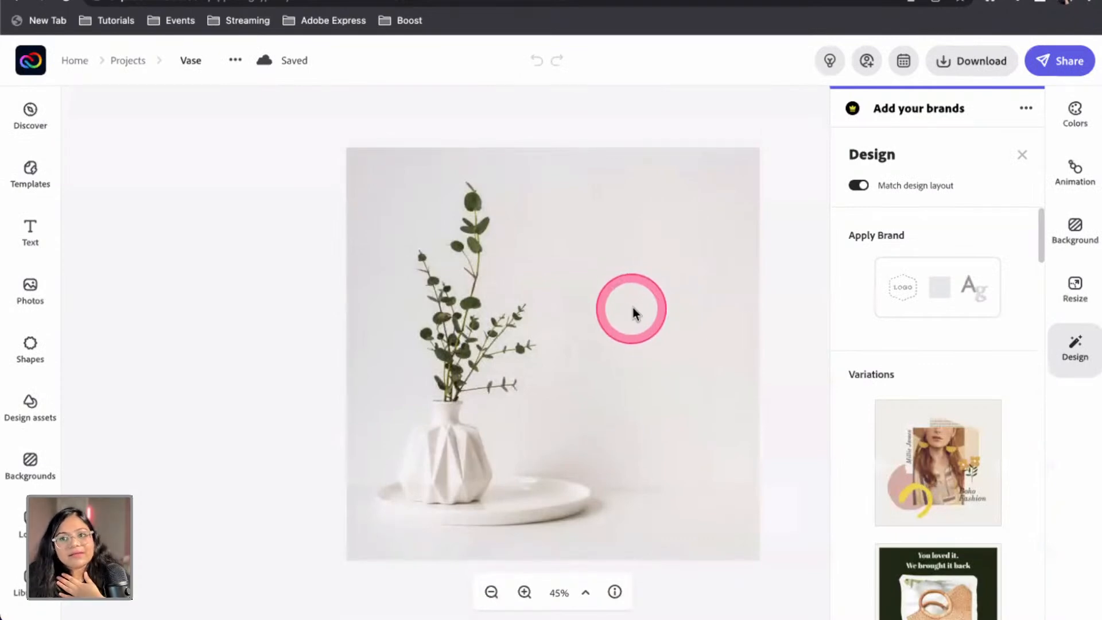
click(904, 62)
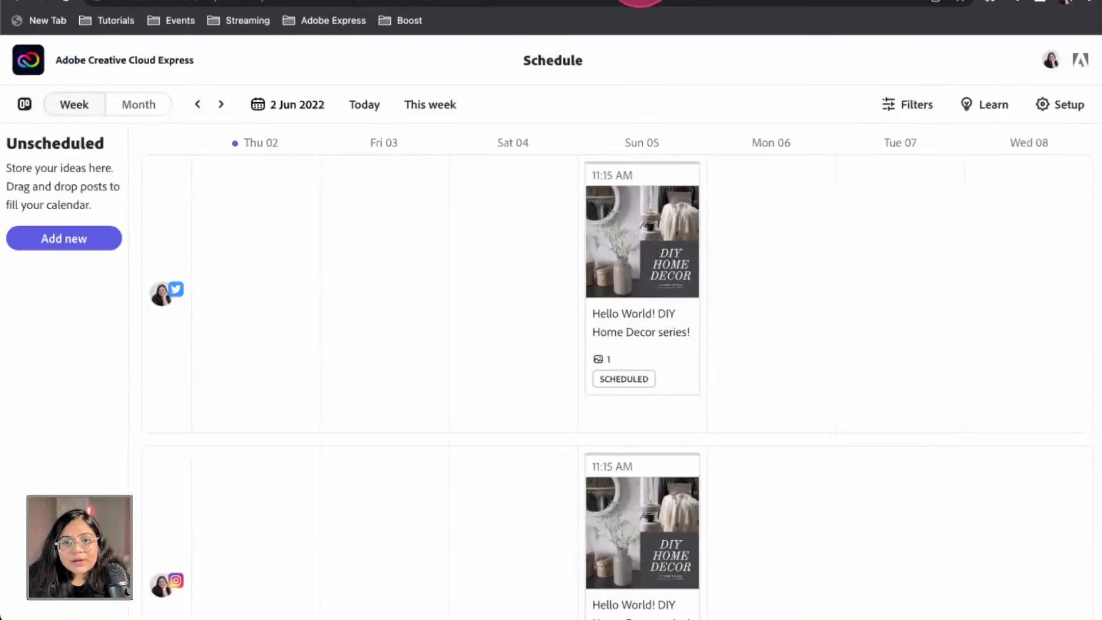
Write 'Aesthetic Vase!' as the Vase post caption and choose Instagram as its sole channel
scroll(661, 421, down, 5)
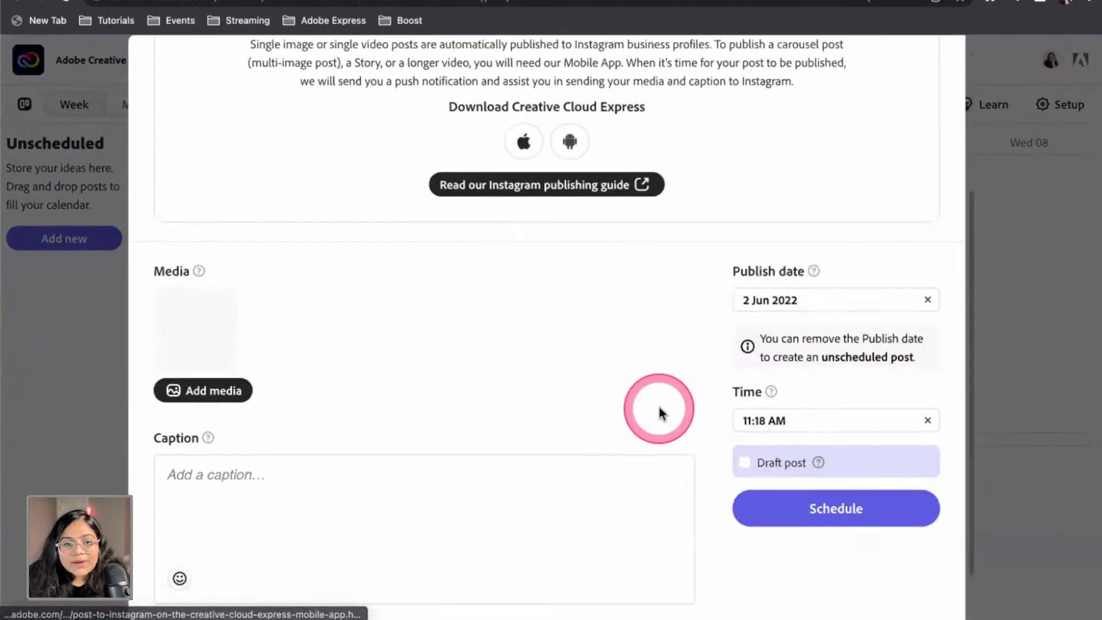
scroll(658, 408, up, 5)
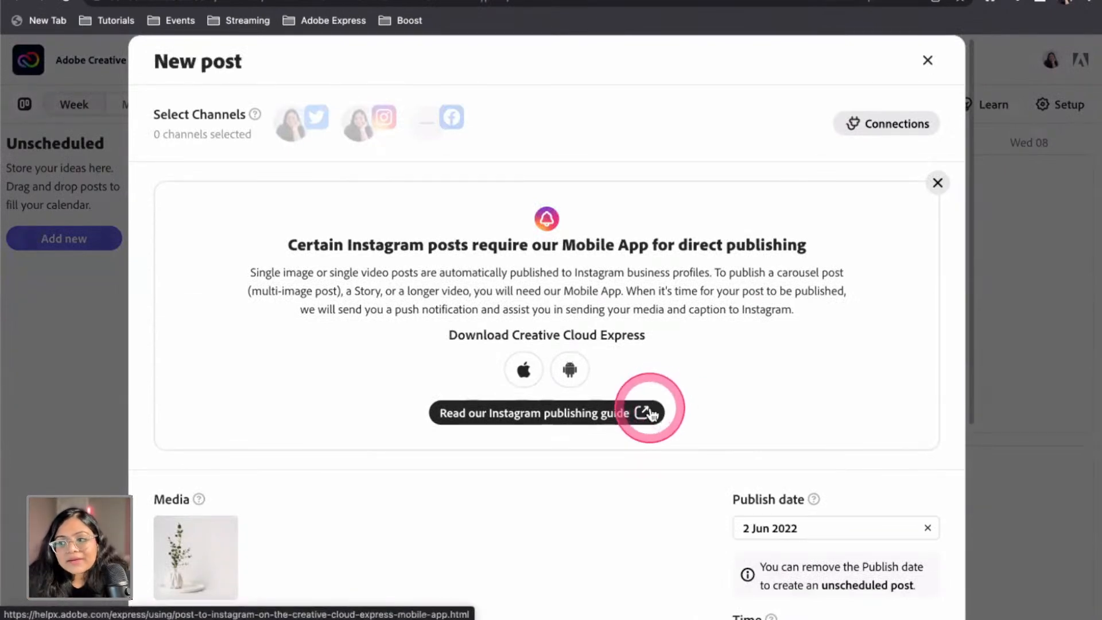
scroll(651, 411, down, 5)
click(331, 438)
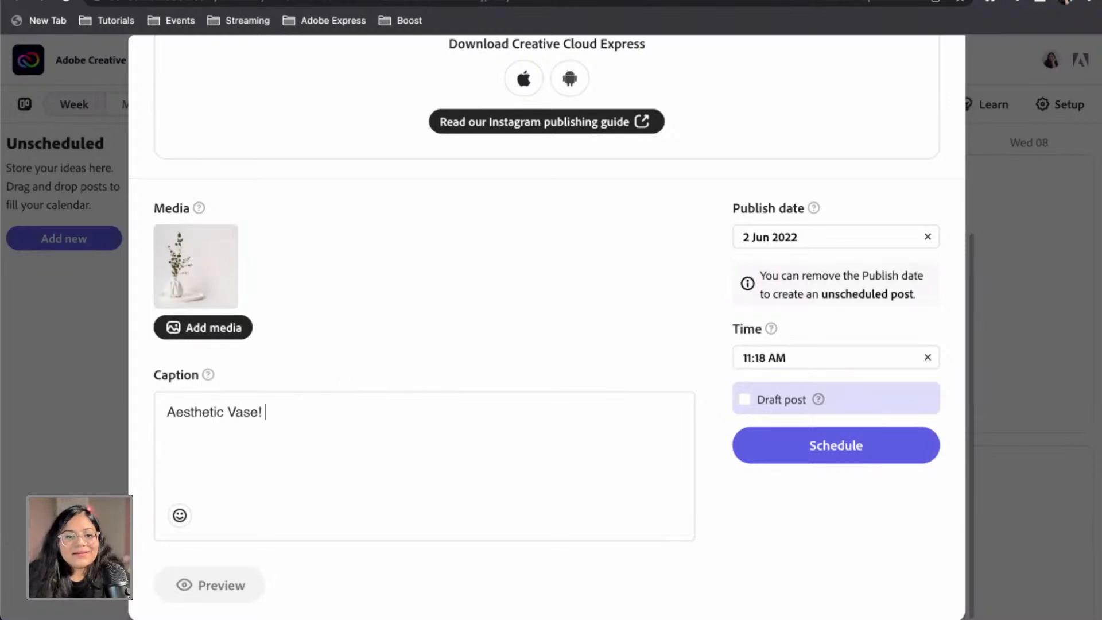
scroll(413, 278, up, 5)
click(364, 123)
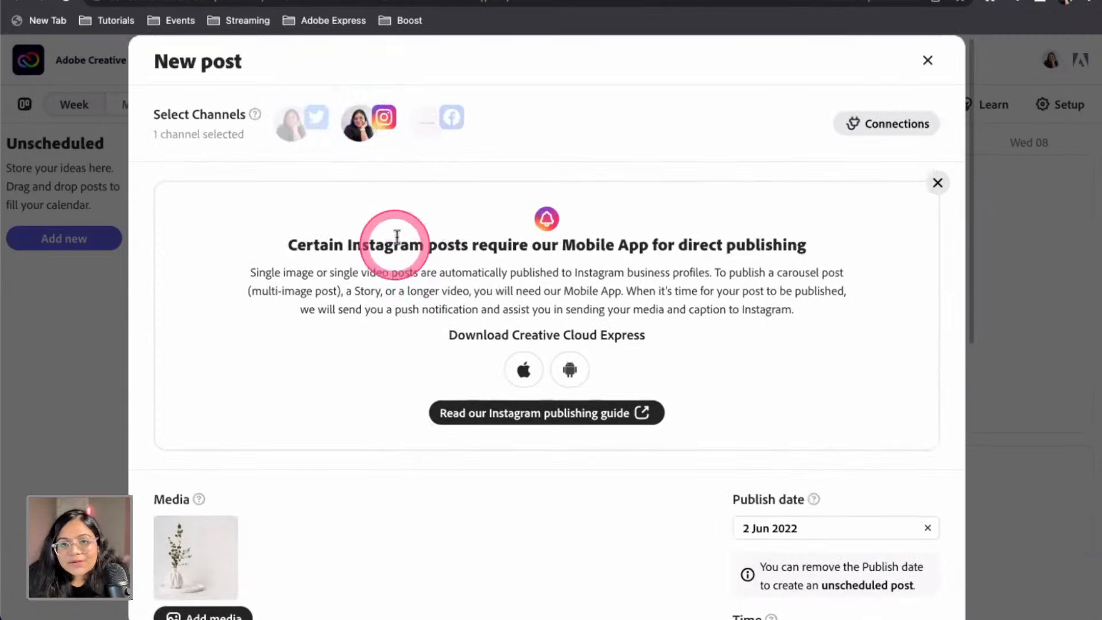
Set the publish date to 7 Jun 2022 (after first picking 6 June) and append #DIY #HomeDecor to the caption
scroll(390, 259, down, 5)
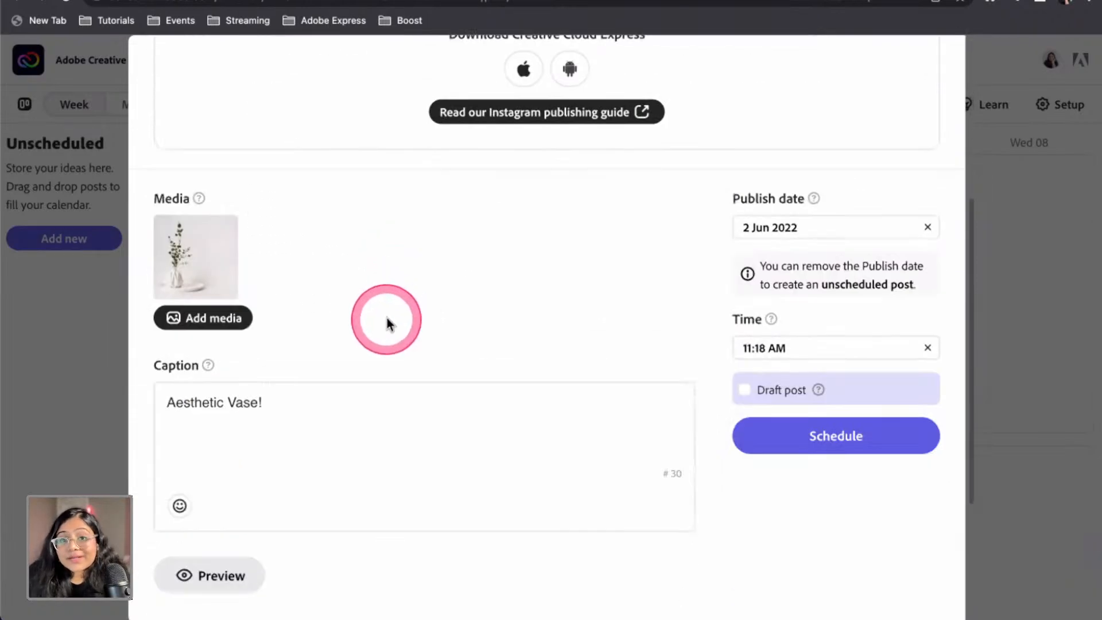
scroll(386, 318, down, 1)
click(379, 364)
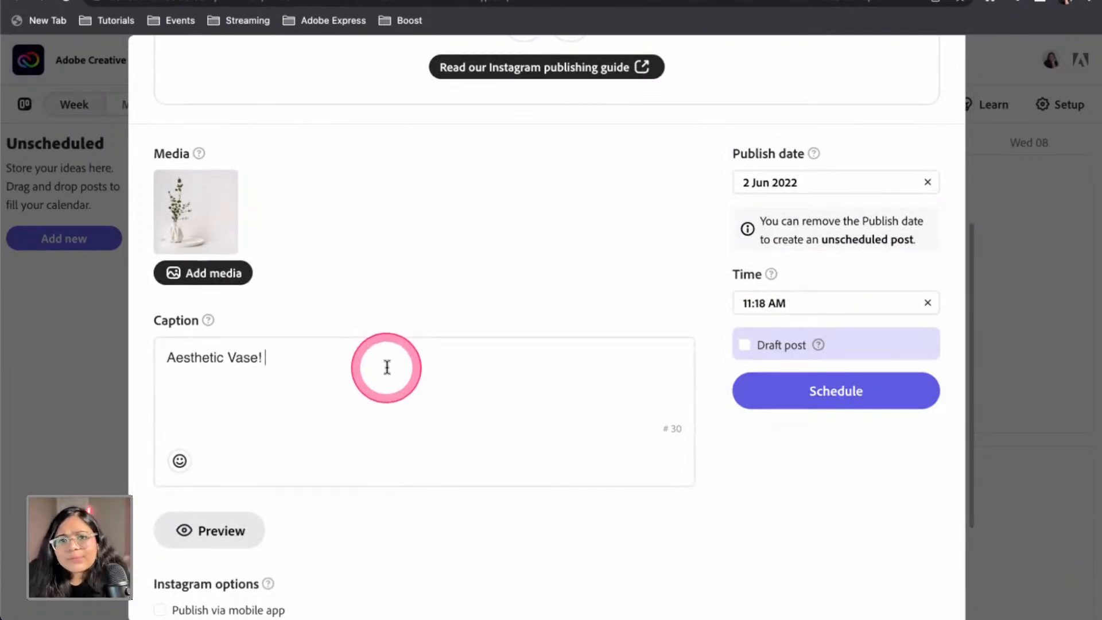
scroll(383, 370, down, 2)
click(821, 106)
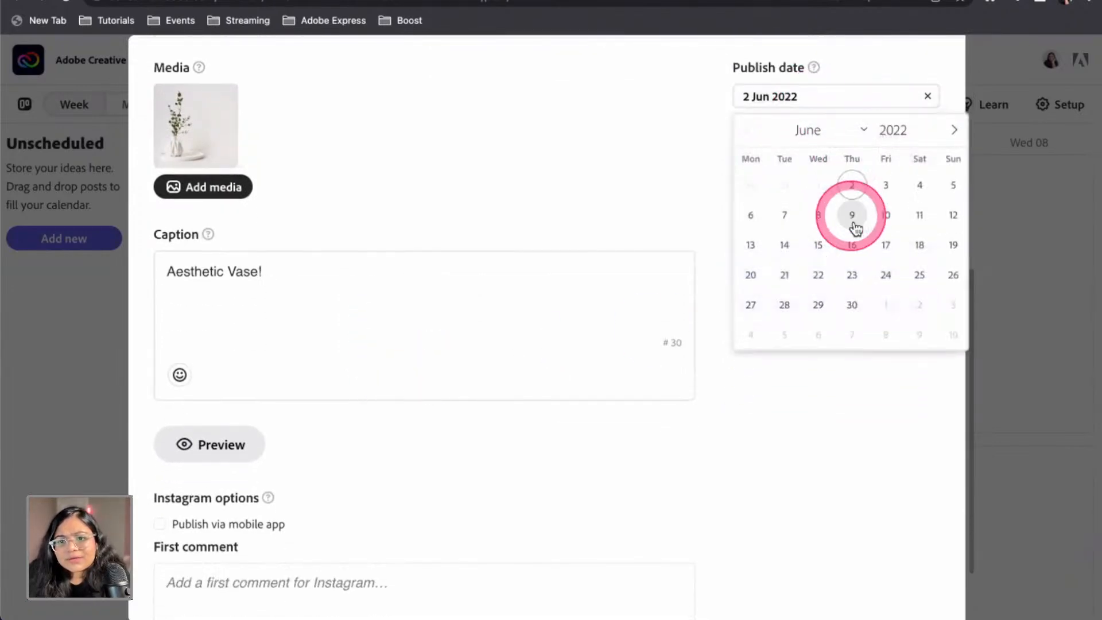
click(755, 217)
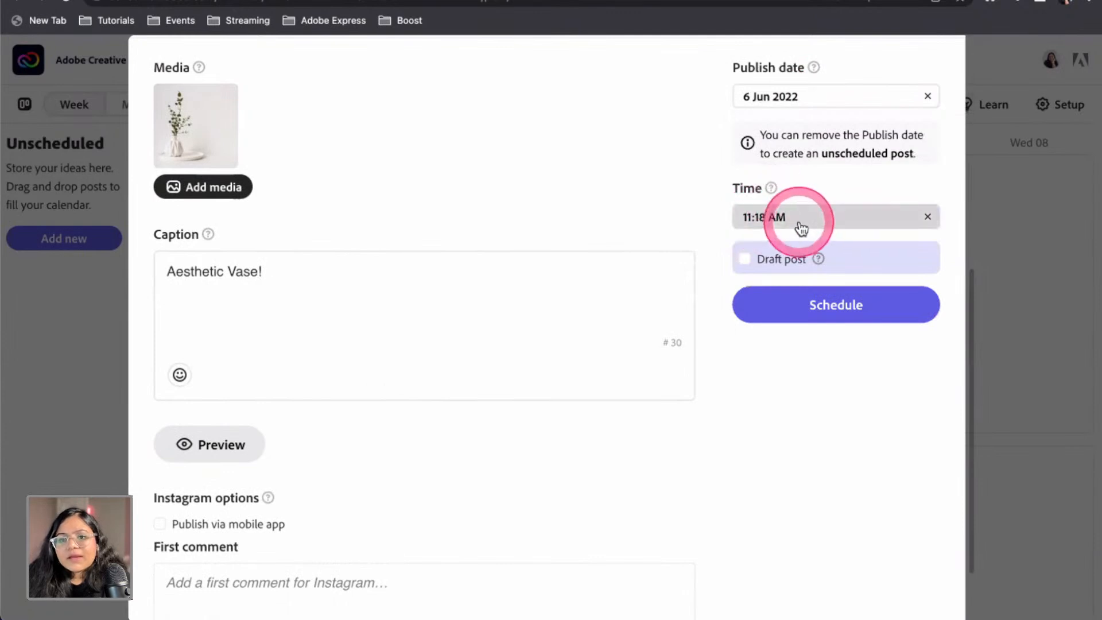
click(796, 105)
click(786, 211)
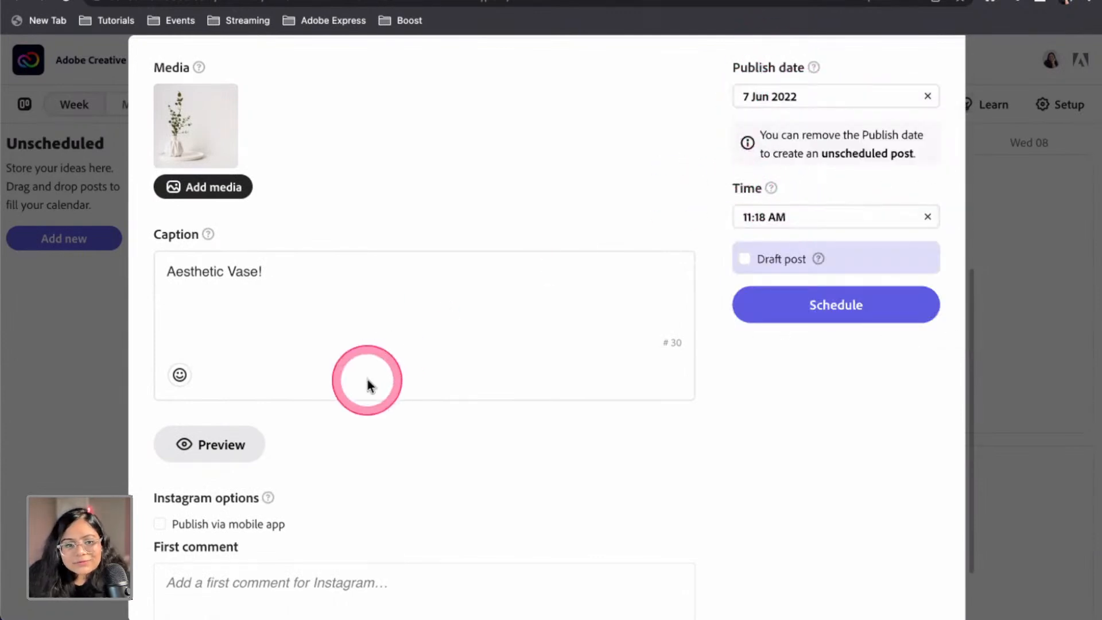
scroll(332, 381, down, 1)
click(334, 246)
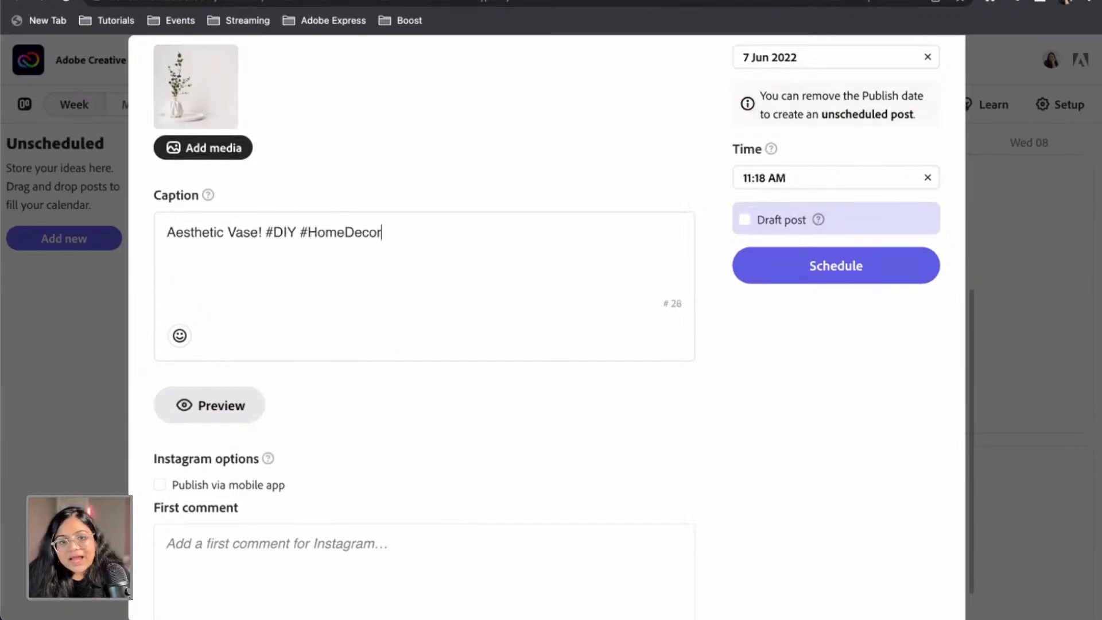
click(369, 254)
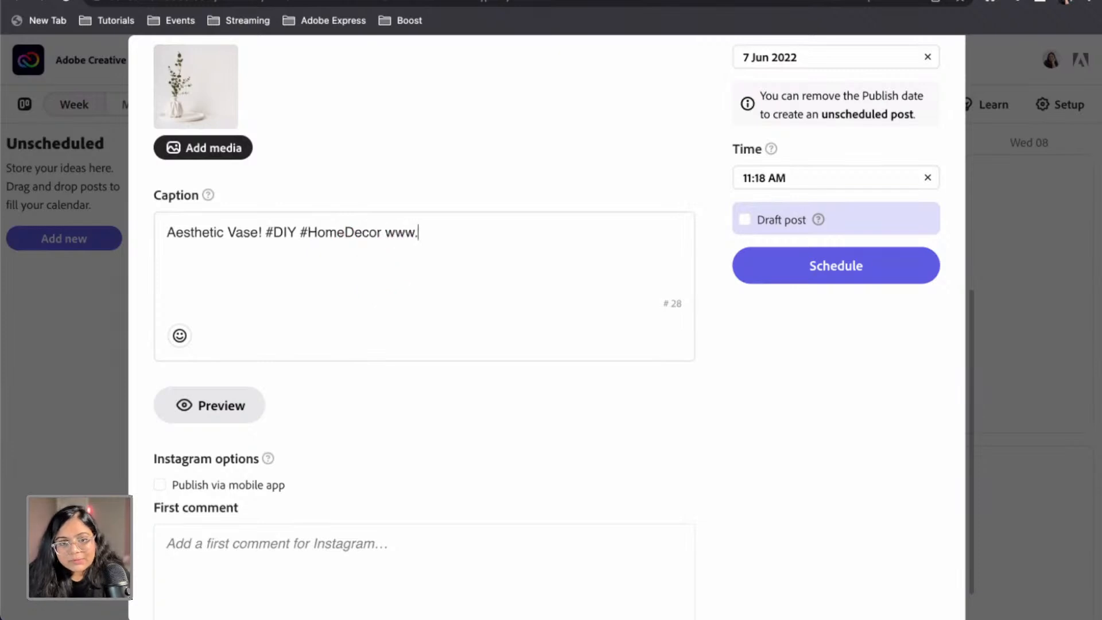
text(www.interiors.com)
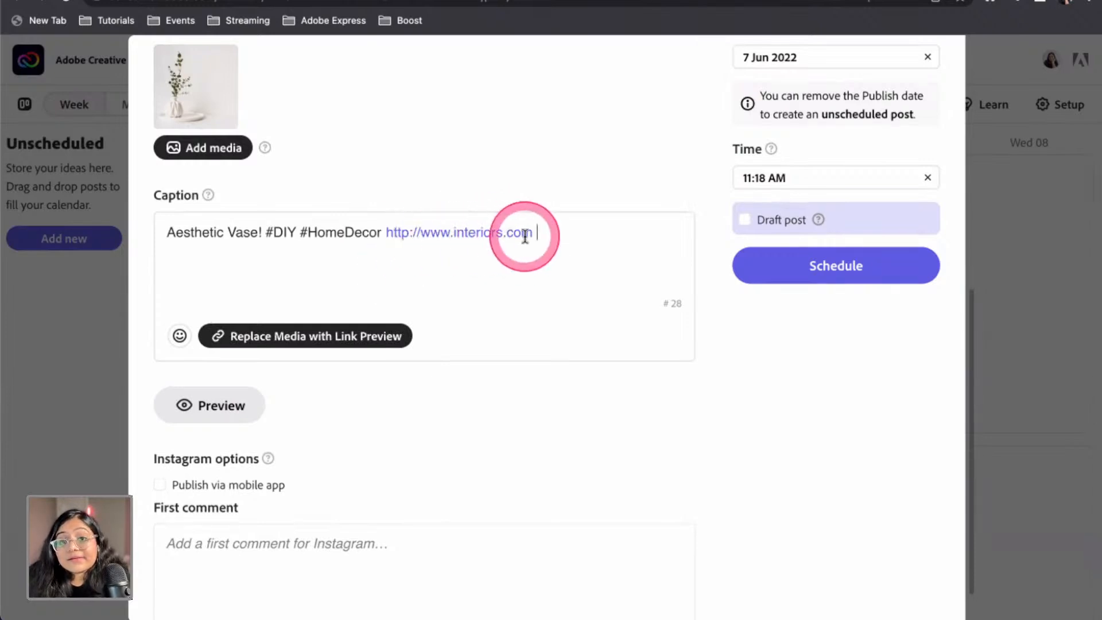
drag(535, 230, 389, 231)
click(462, 175)
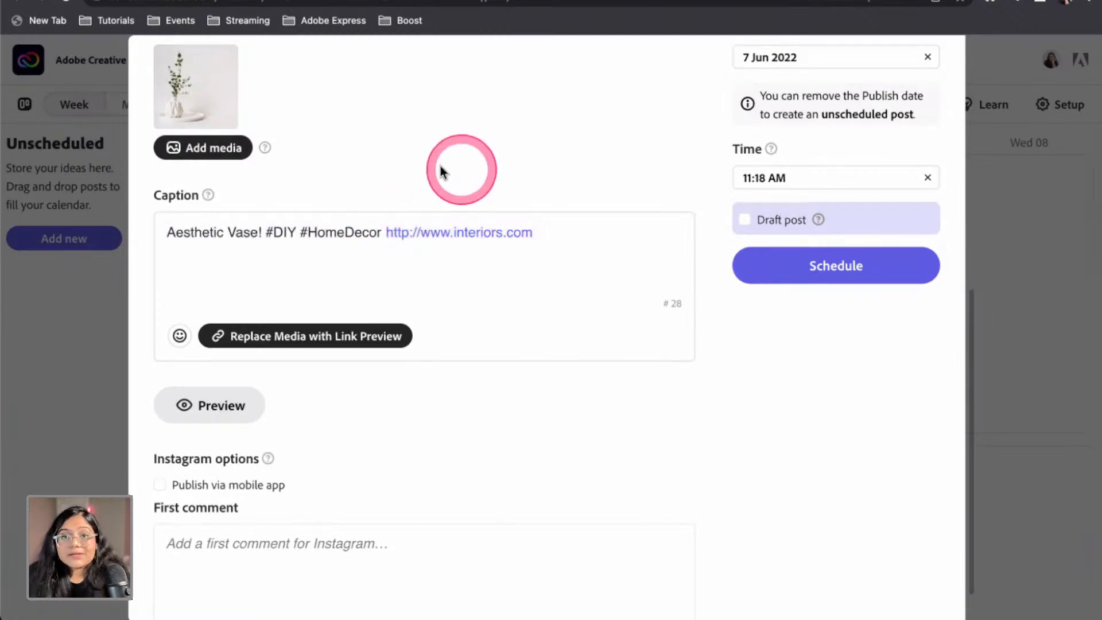
Replace the post image with a link preview, closing the My Device upload dialog empty
click(306, 341)
scroll(306, 342, up, 3)
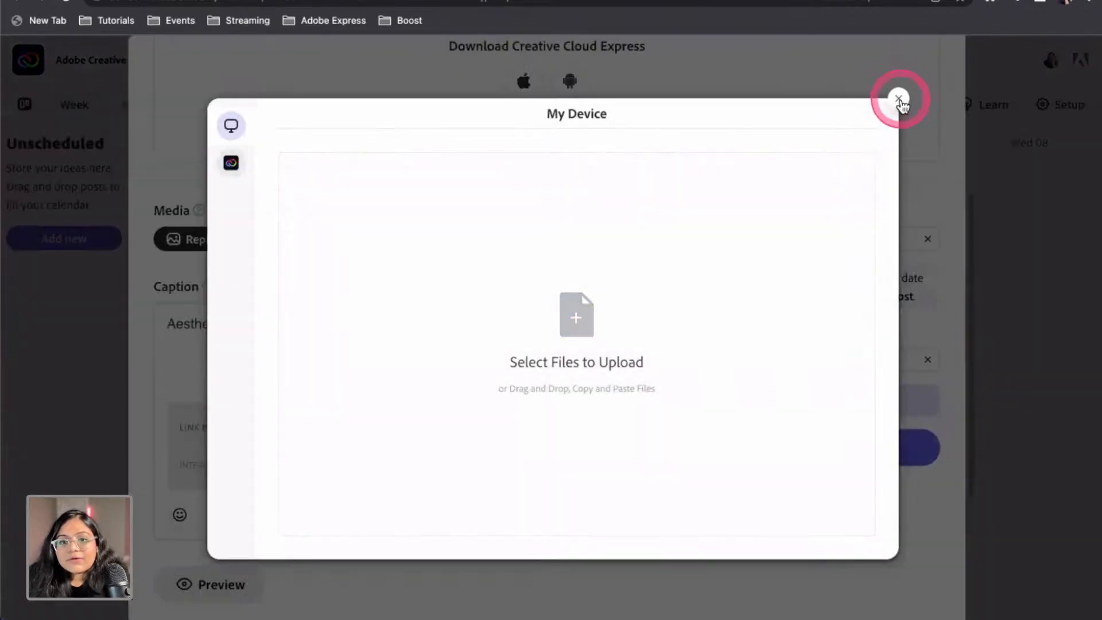
click(898, 98)
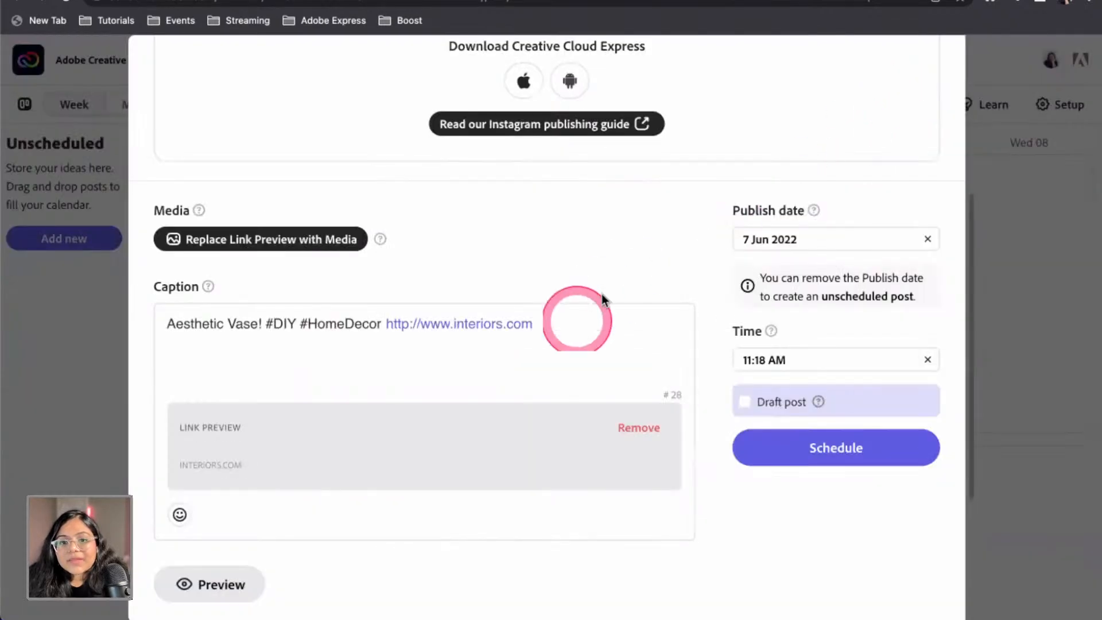
Remove the link preview and upload the Vase image (132KB) from Creative Cloud Express projects
click(637, 428)
scroll(275, 480, down, 4)
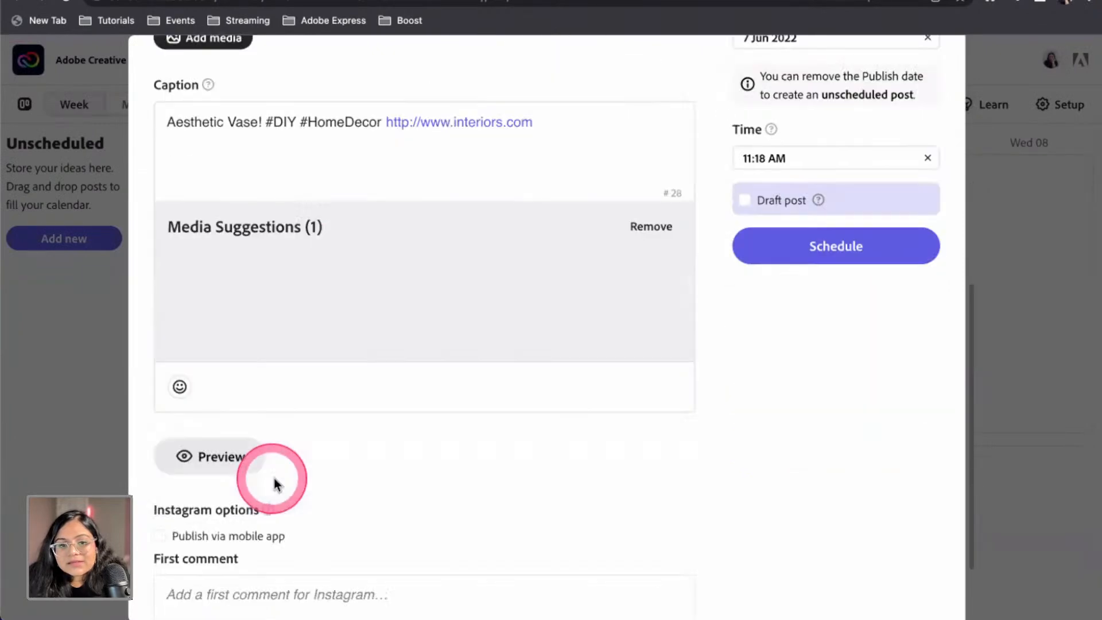
scroll(330, 300, up, 5)
click(225, 287)
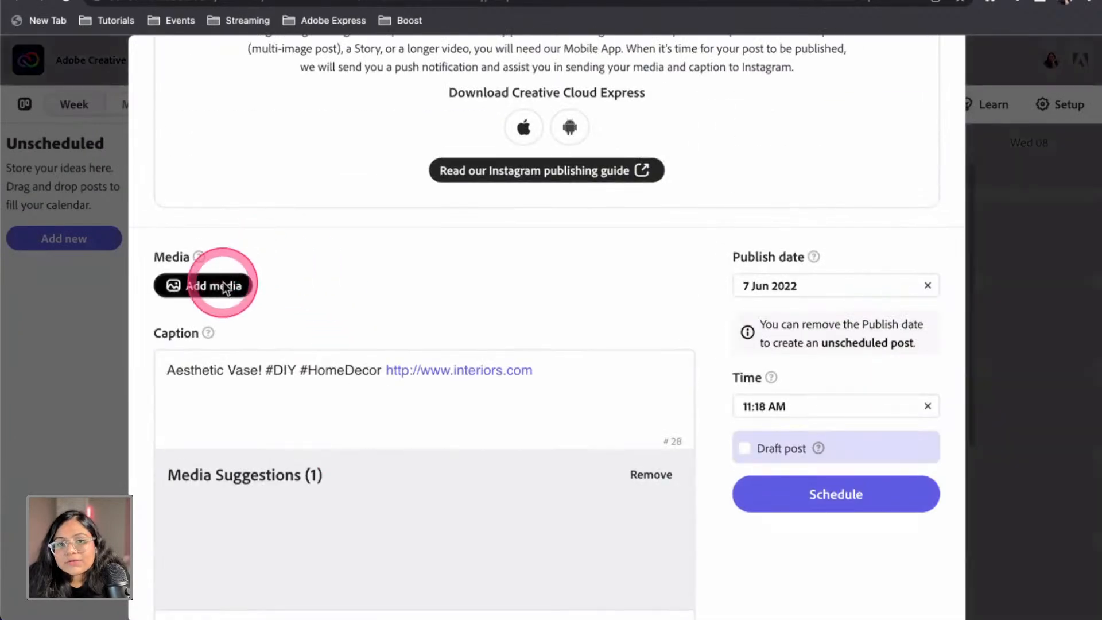
click(287, 169)
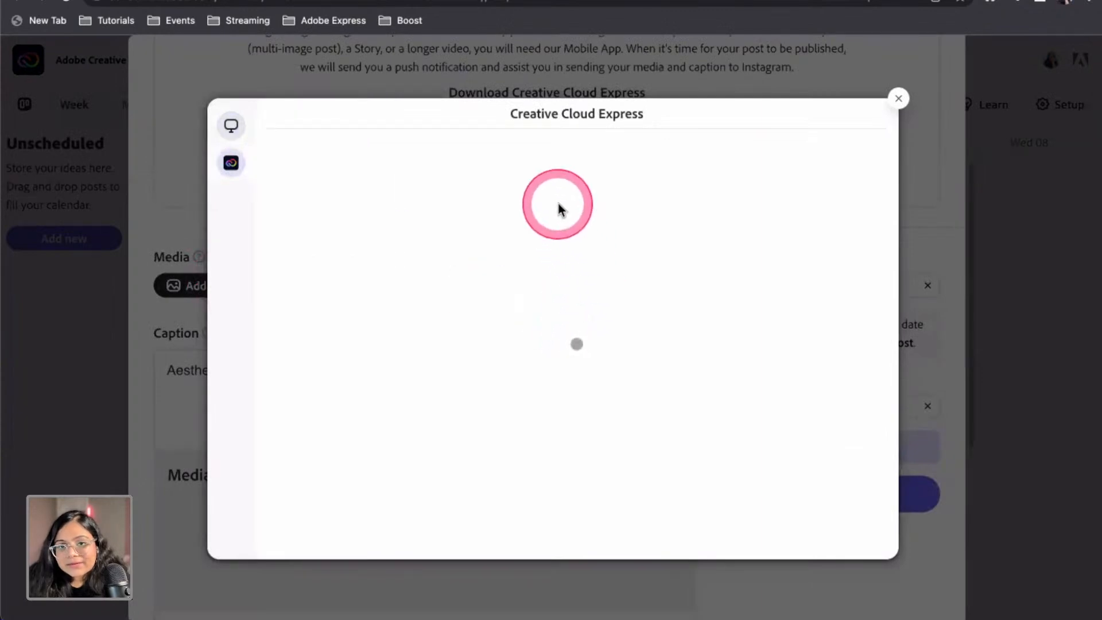
click(369, 343)
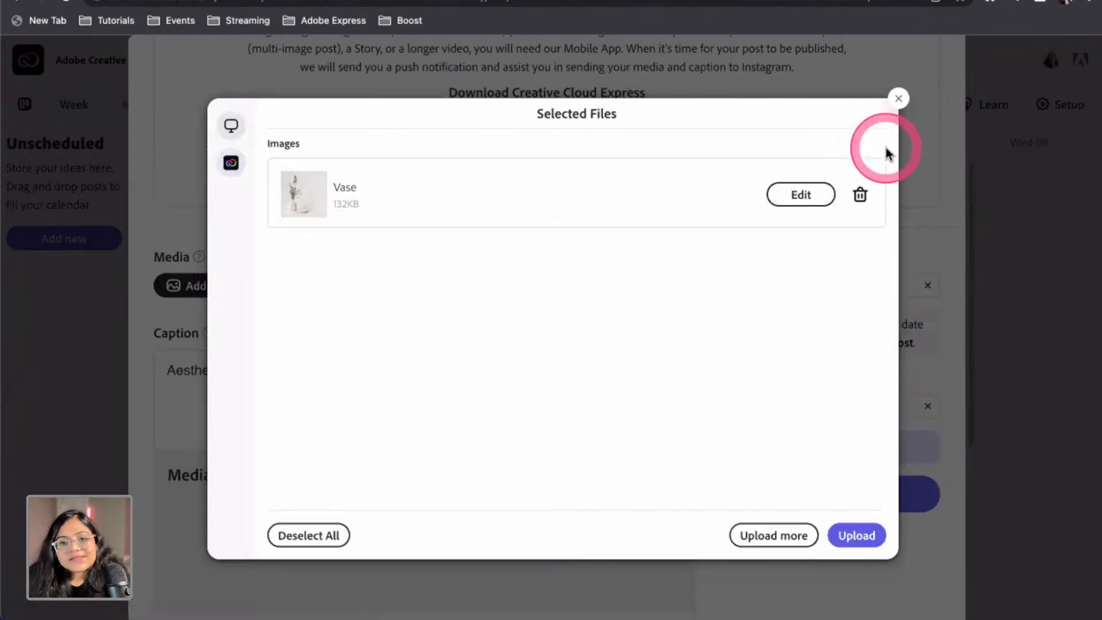
click(845, 537)
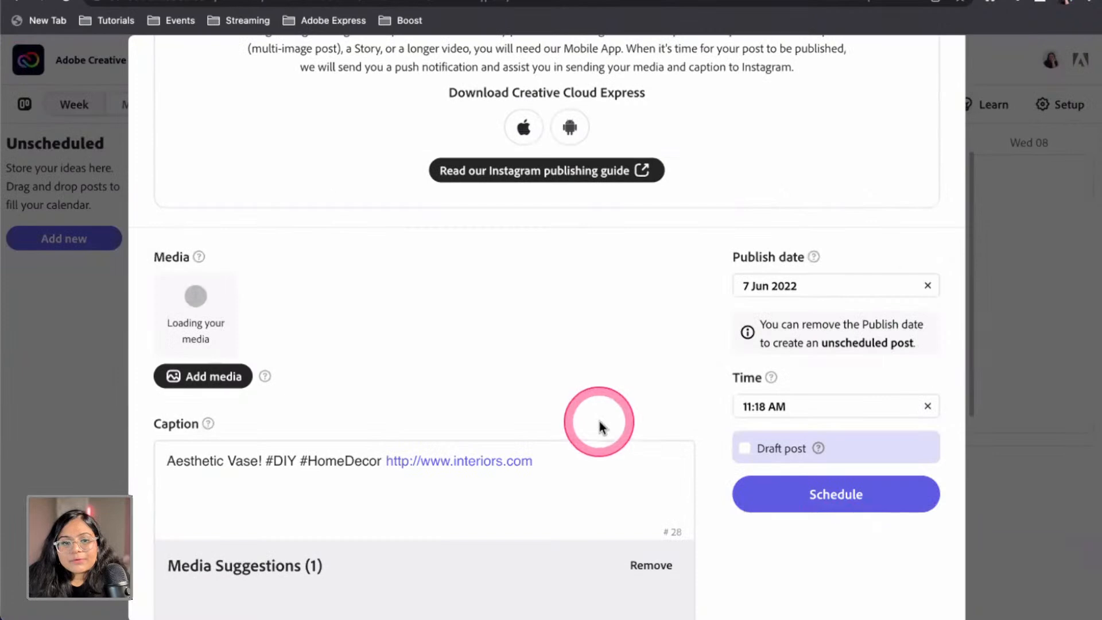
scroll(431, 377, down, 4)
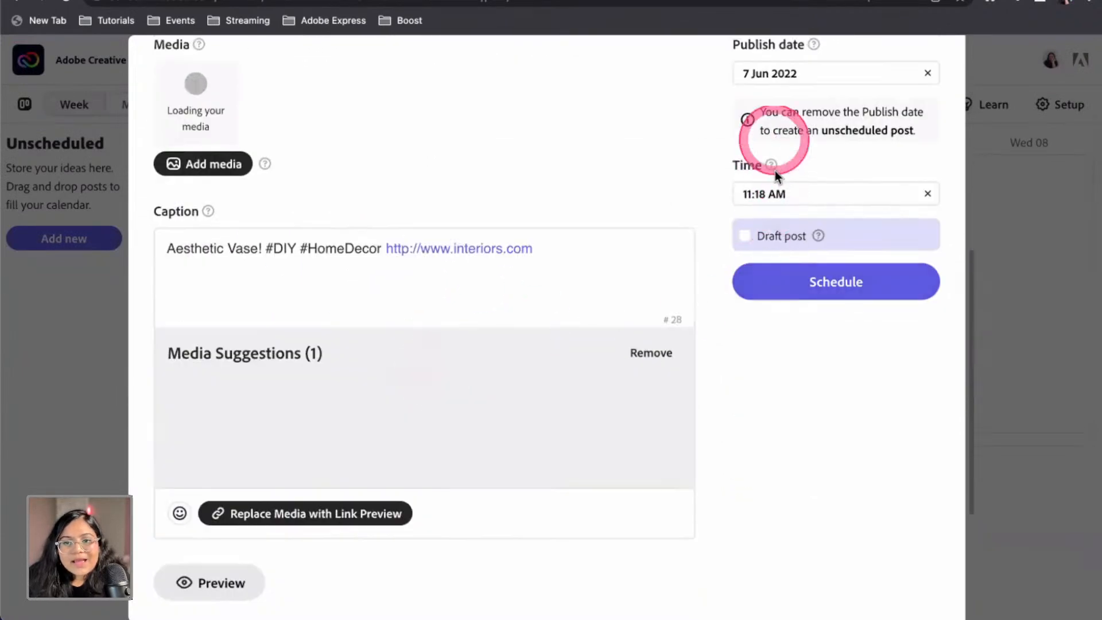
Mark the post as a draft, type '#' in First comment, and add the draft for Tue 07, 11:18 AM
click(744, 246)
scroll(610, 430, down, 4)
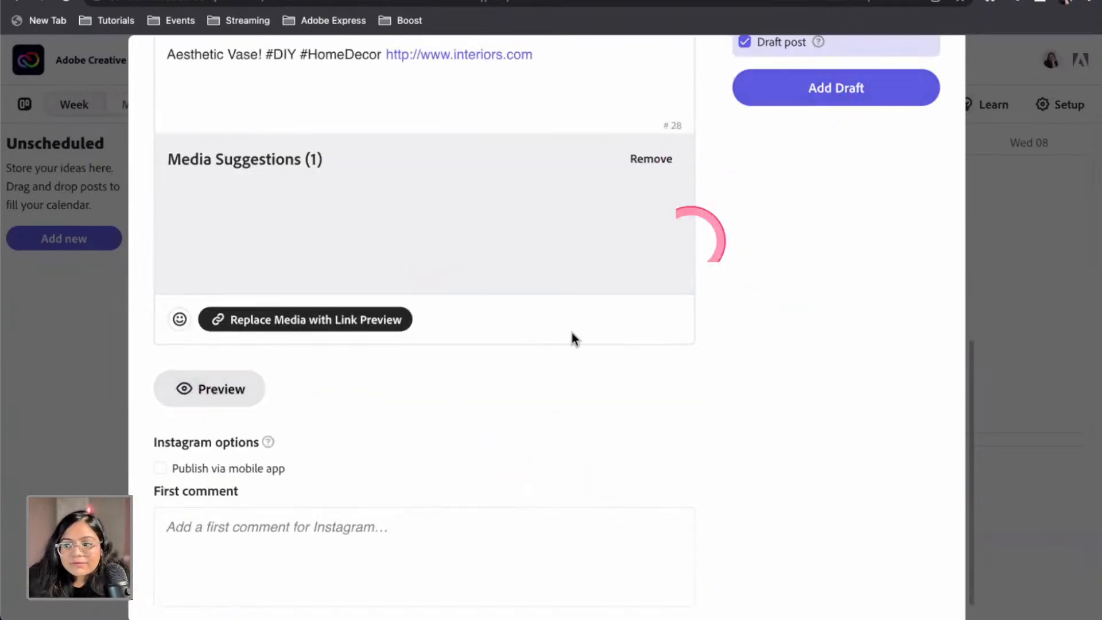
scroll(631, 287, down, 1)
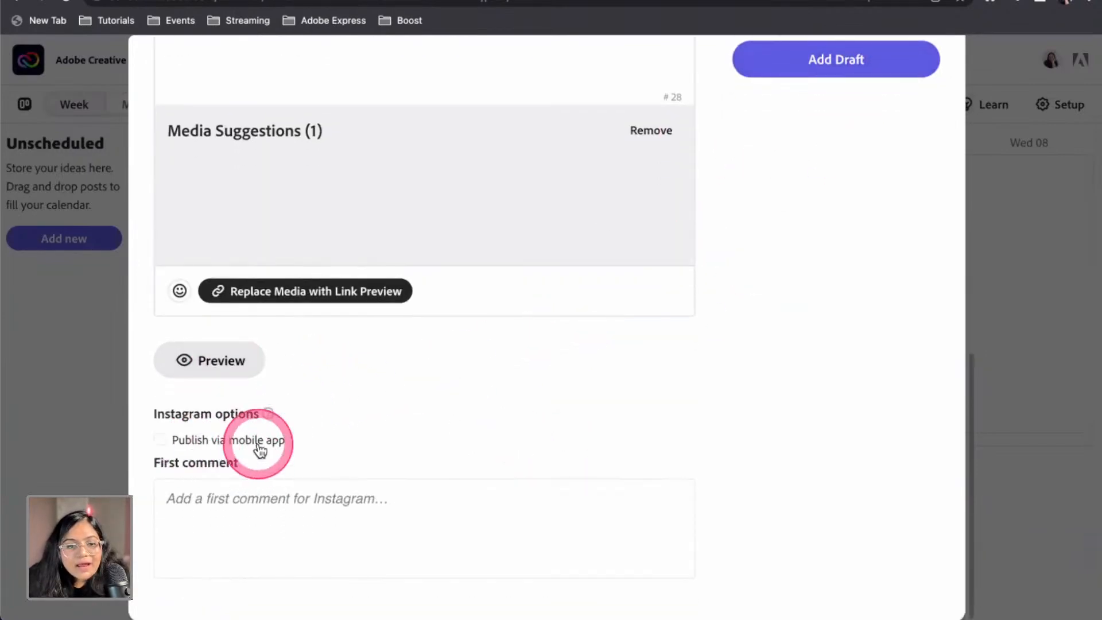
click(241, 499)
text(#test)
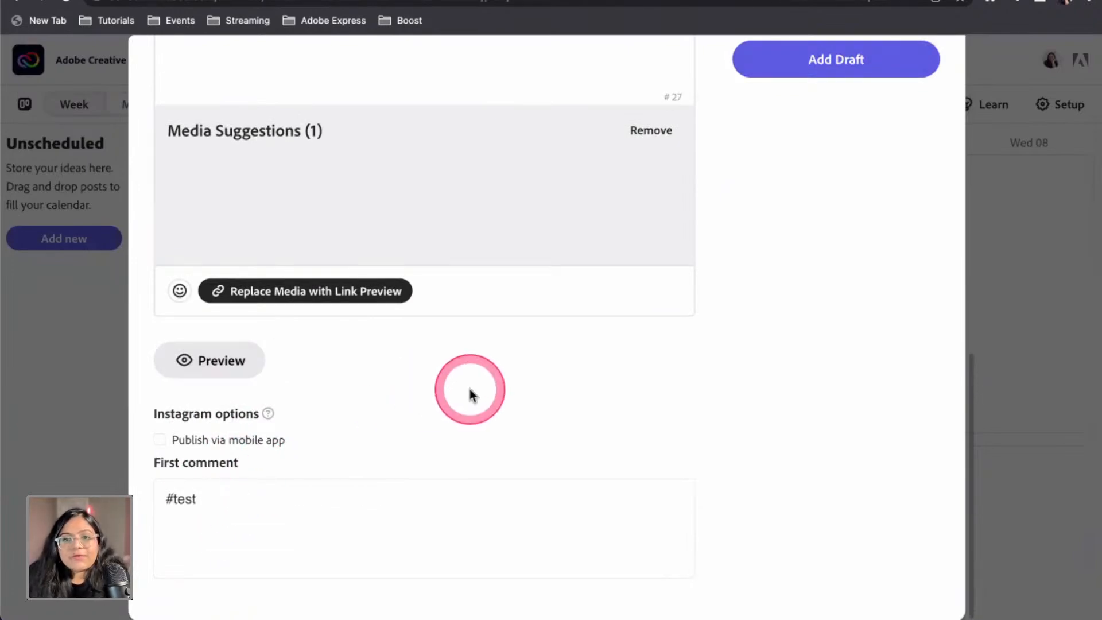
scroll(469, 388, up, 10)
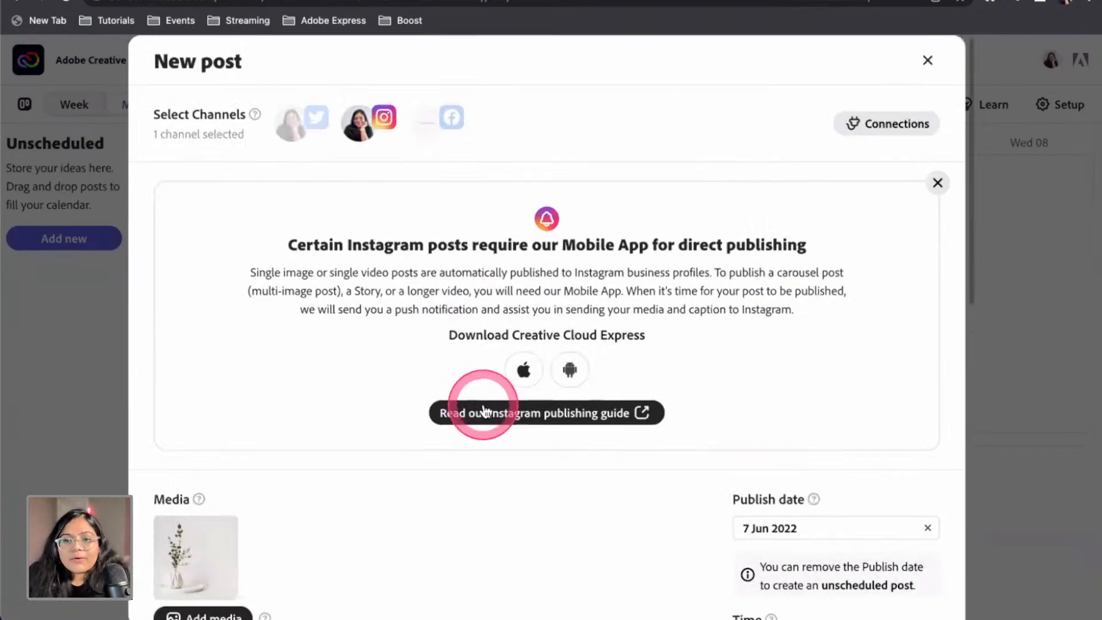
scroll(493, 385, down, 6)
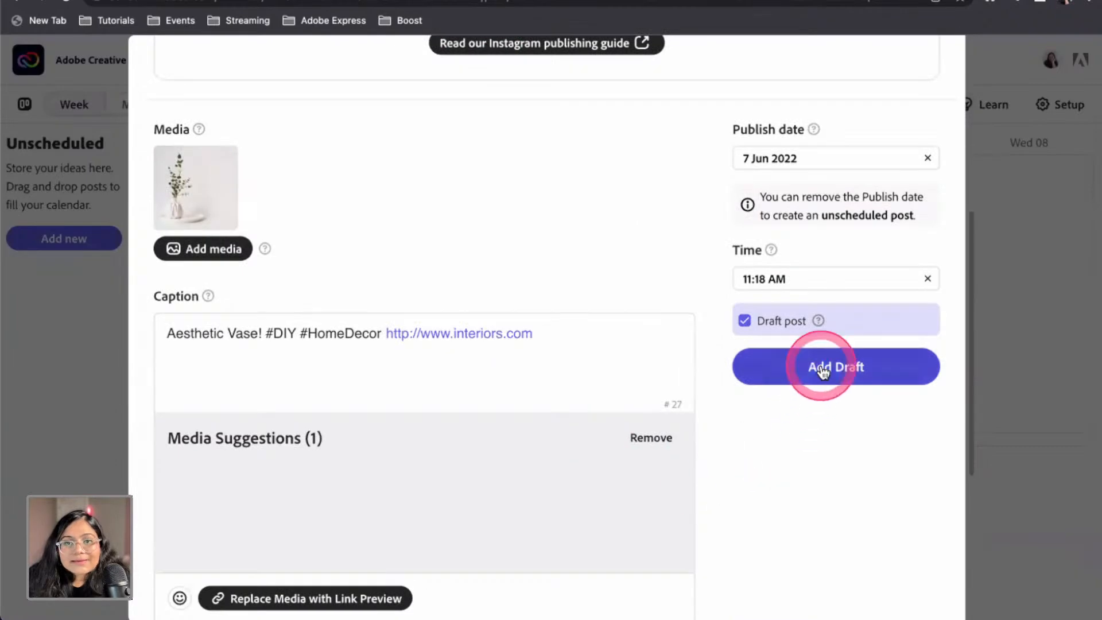
click(822, 372)
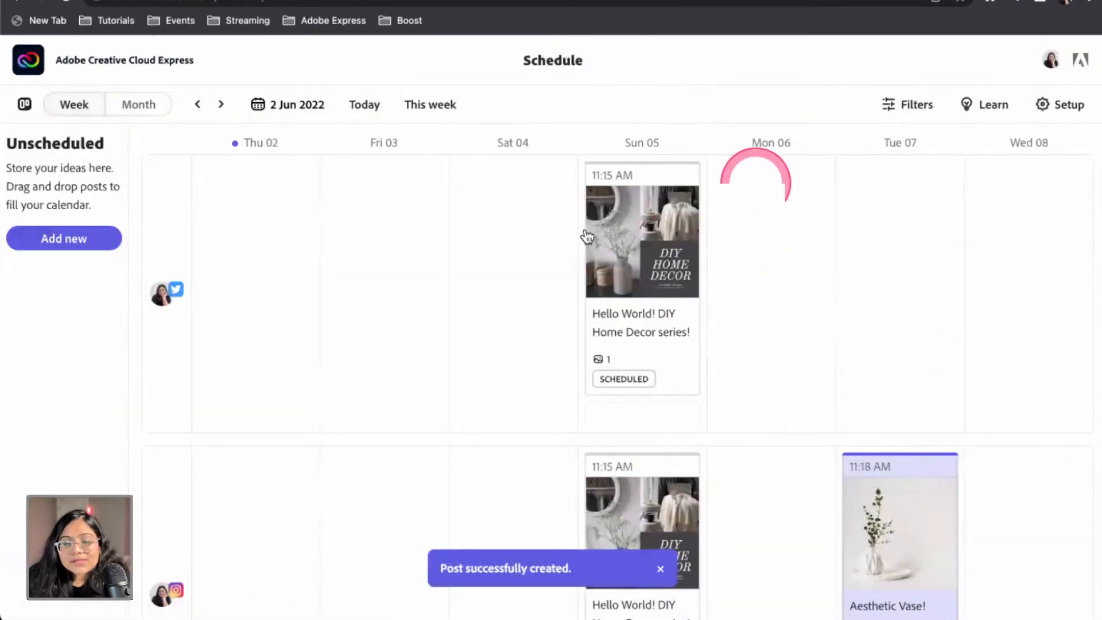
scroll(1021, 440, down, 3)
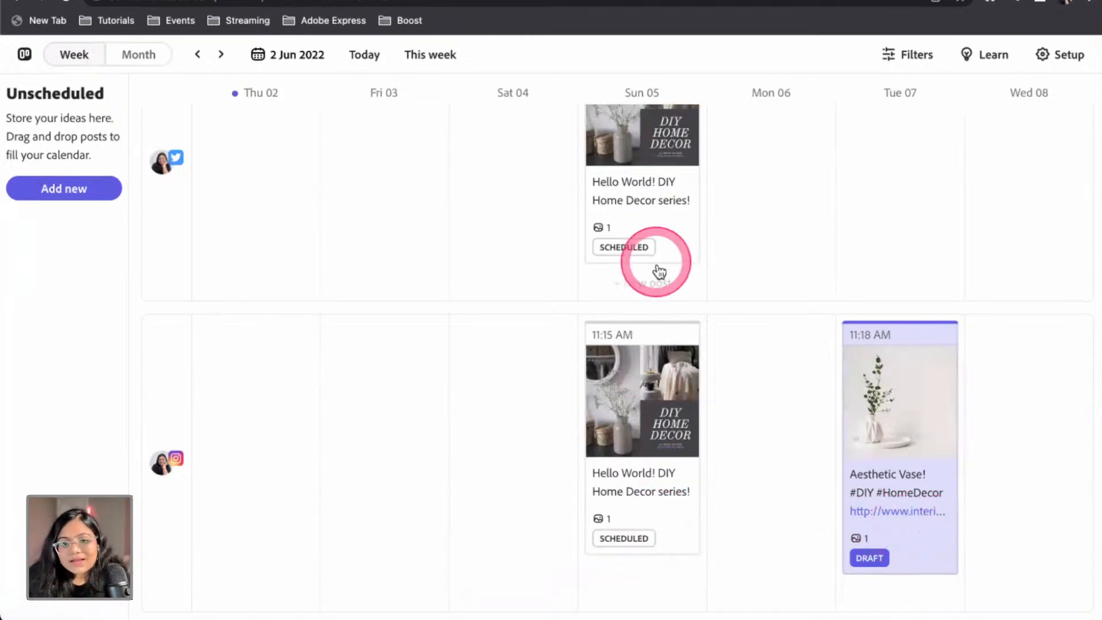
click(850, 473)
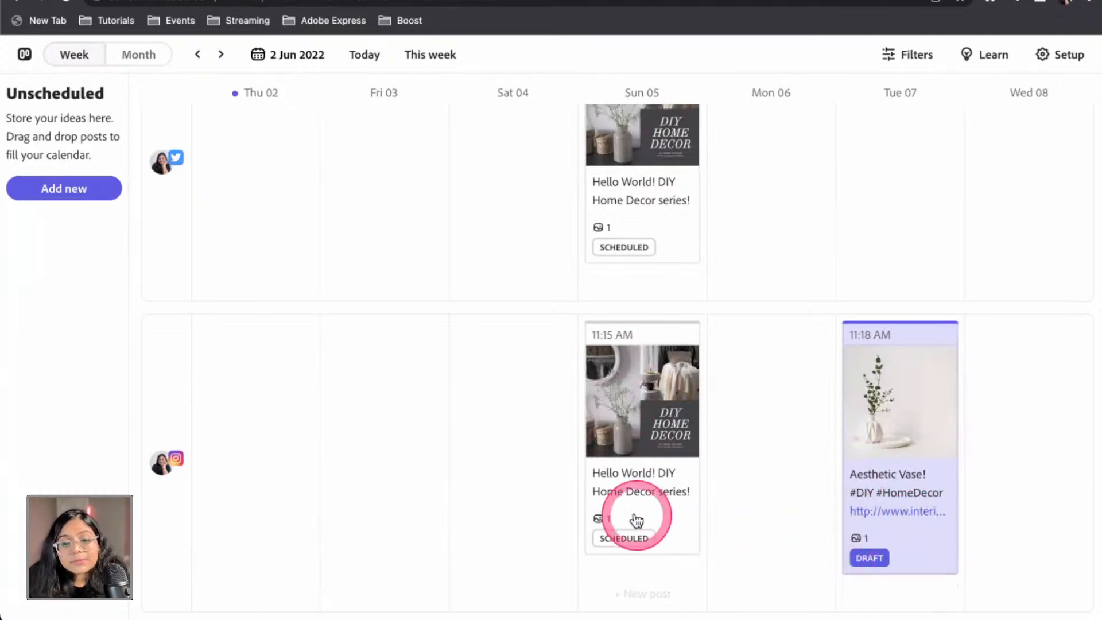
Show the Filter panel listing Draft, Scheduled, Published and Failed states plus channel options
click(902, 56)
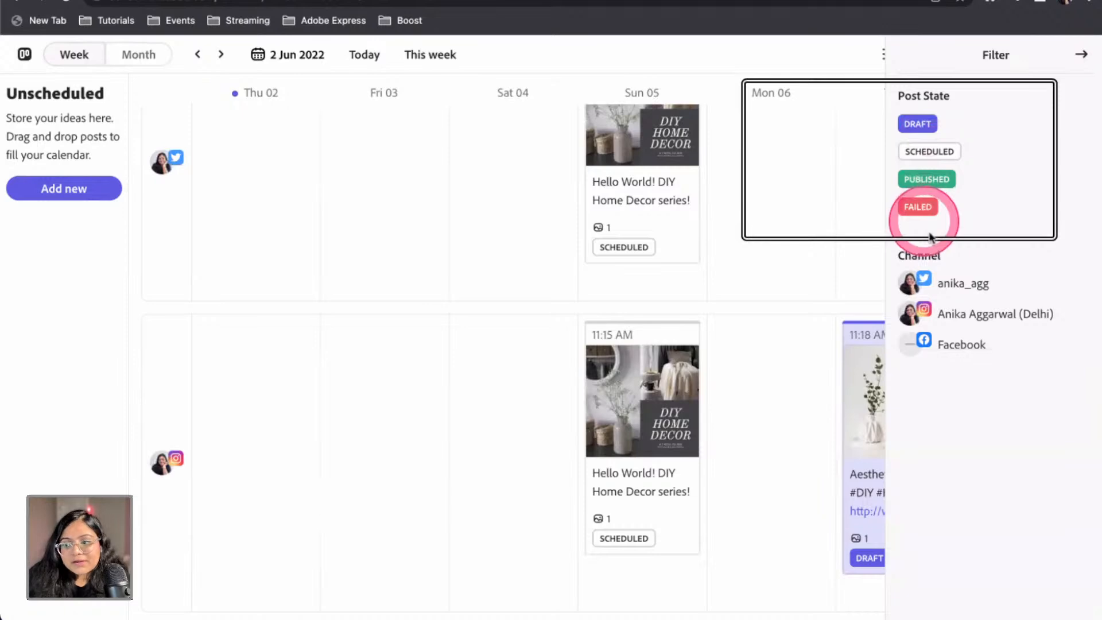
scroll(929, 224, up, 3)
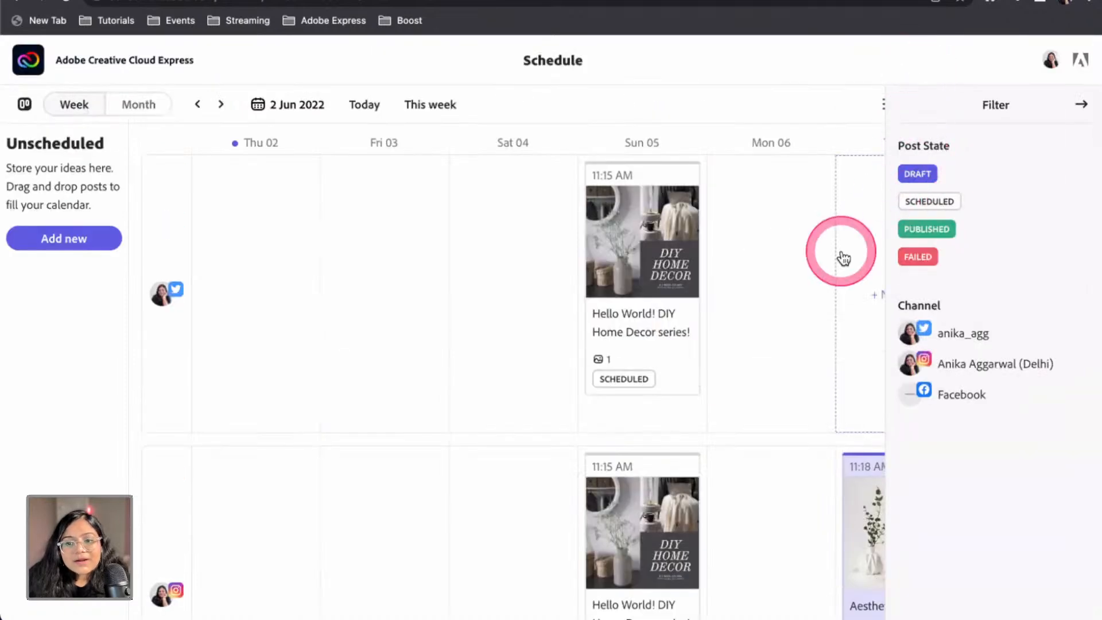
scroll(895, 236, down, 2)
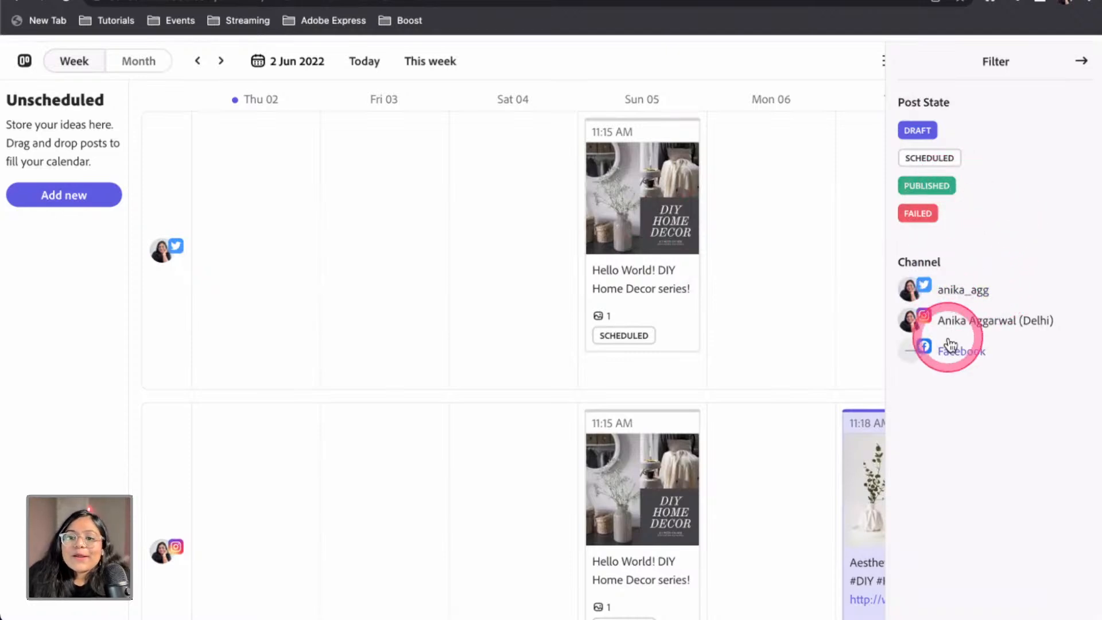
scroll(639, 217, down, 1)
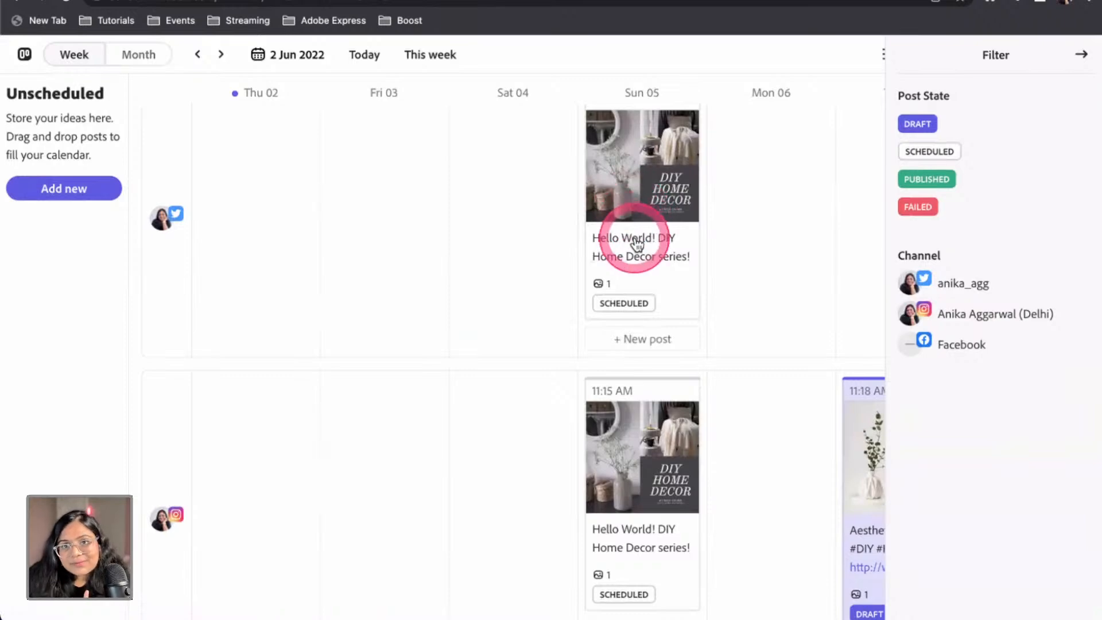
scroll(634, 230, up, 2)
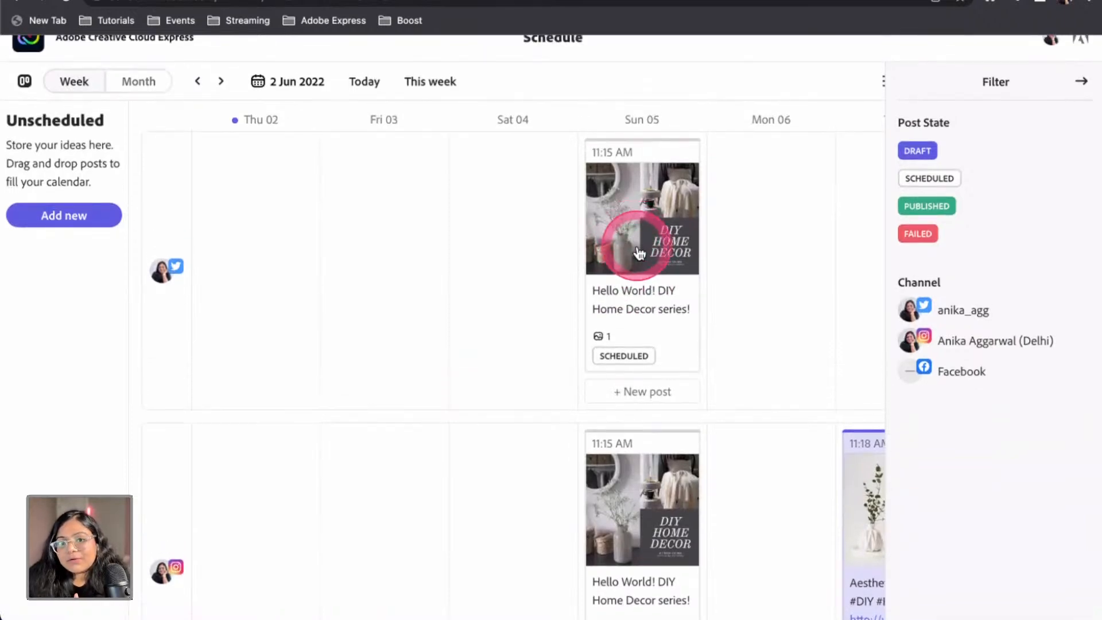
scroll(660, 258, down, 6)
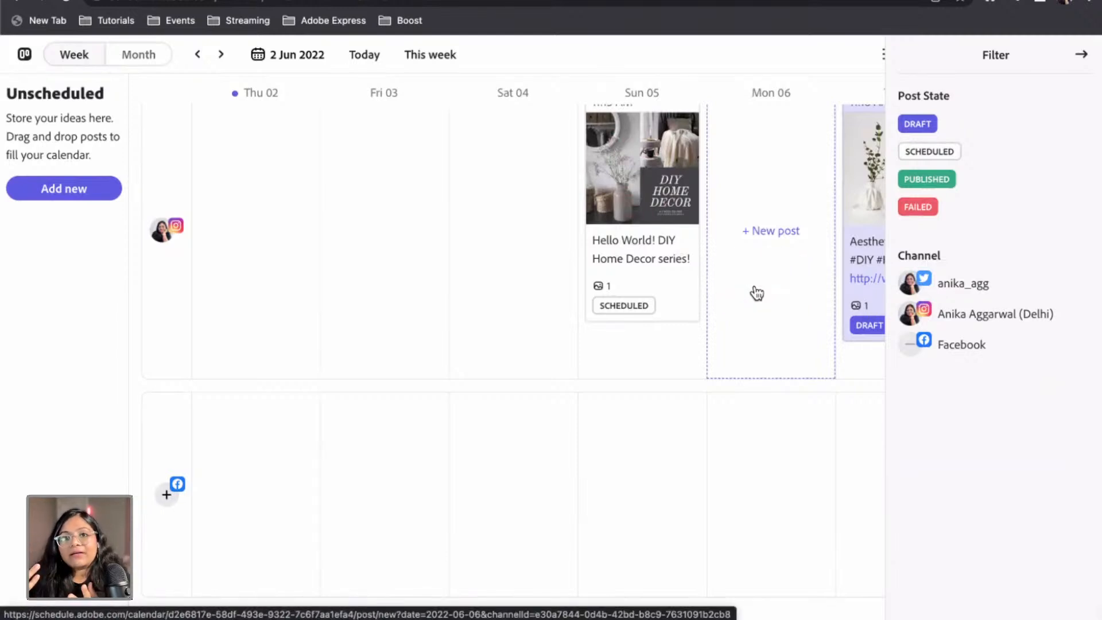
click(756, 294)
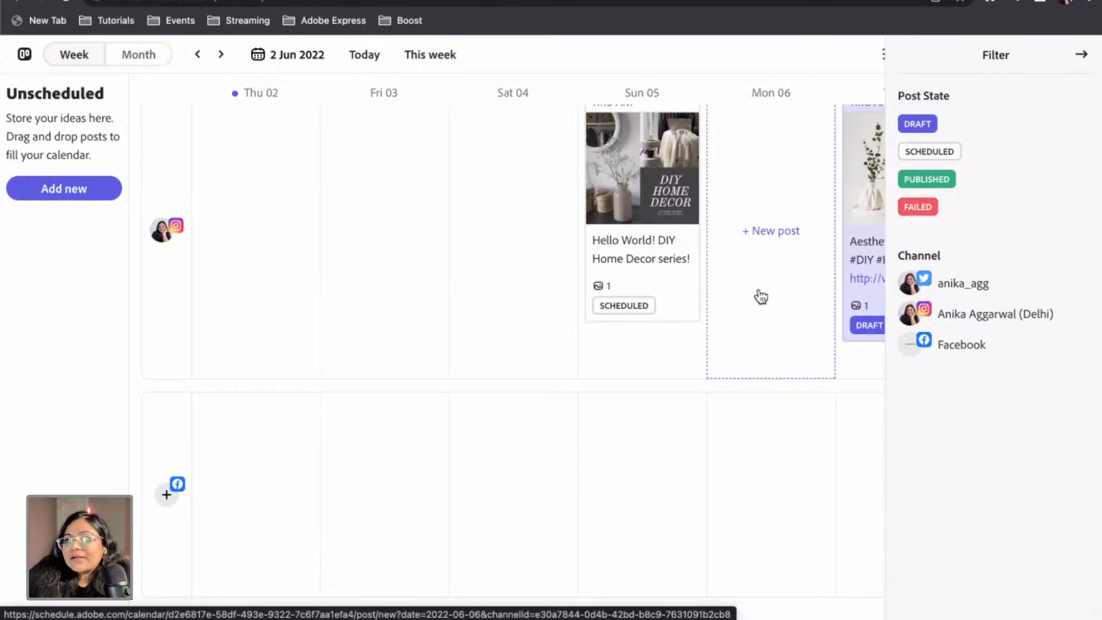
scroll(760, 301, up, 6)
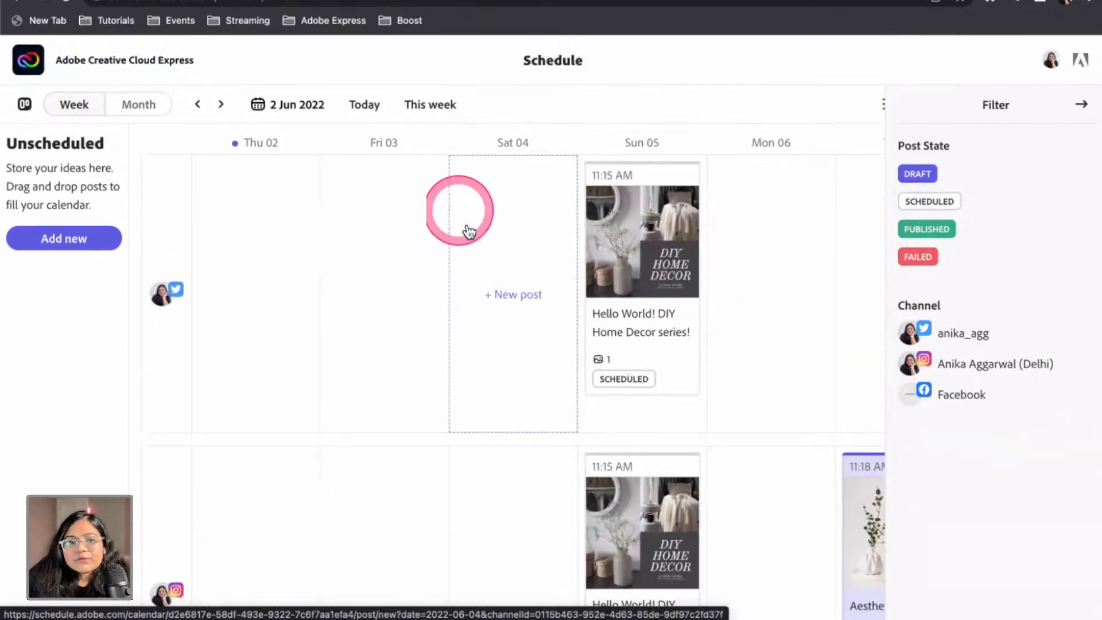
click(949, 331)
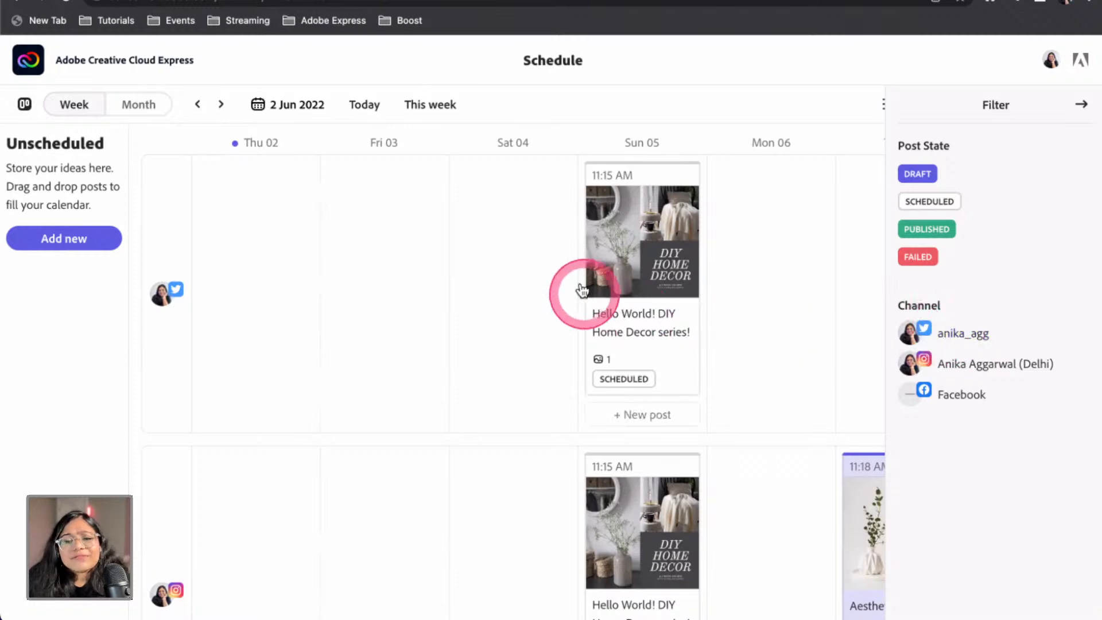
drag(581, 60, 508, 55)
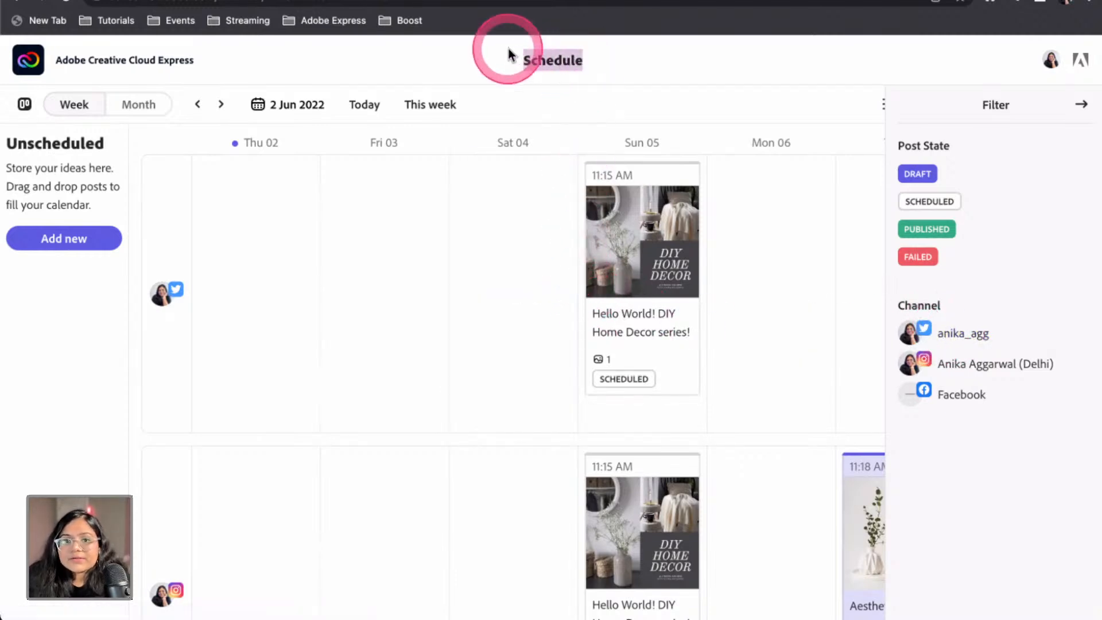
click(588, 62)
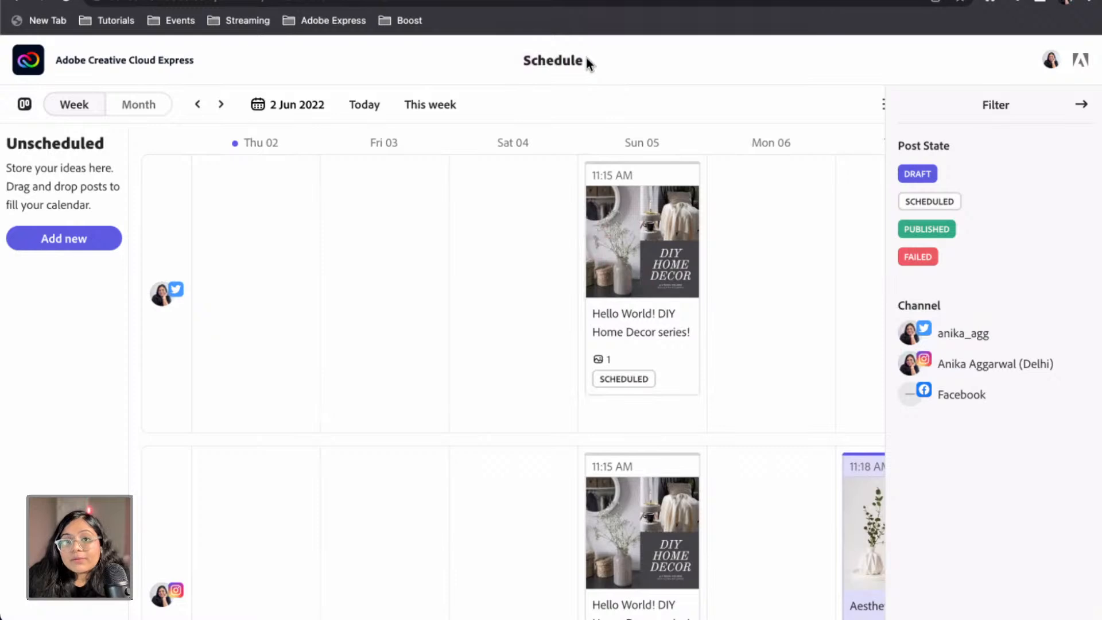
mouse_move(587, 57)
mouse_down()
mouse_move(463, 59)
mouse_move(592, 67)
mouse_up()
click(491, 59)
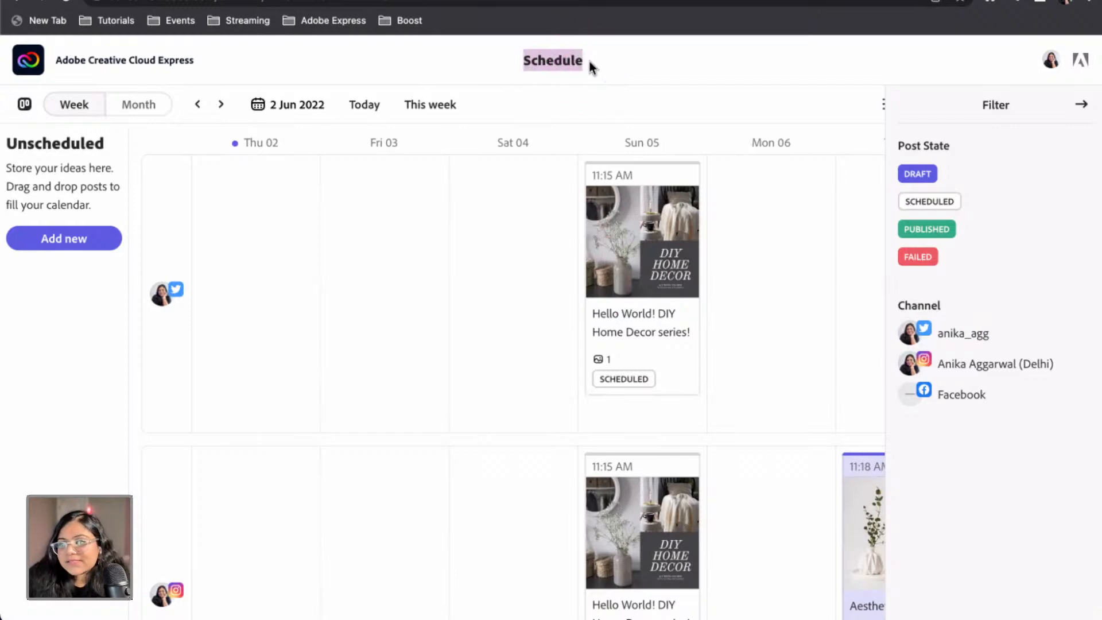
click(590, 62)
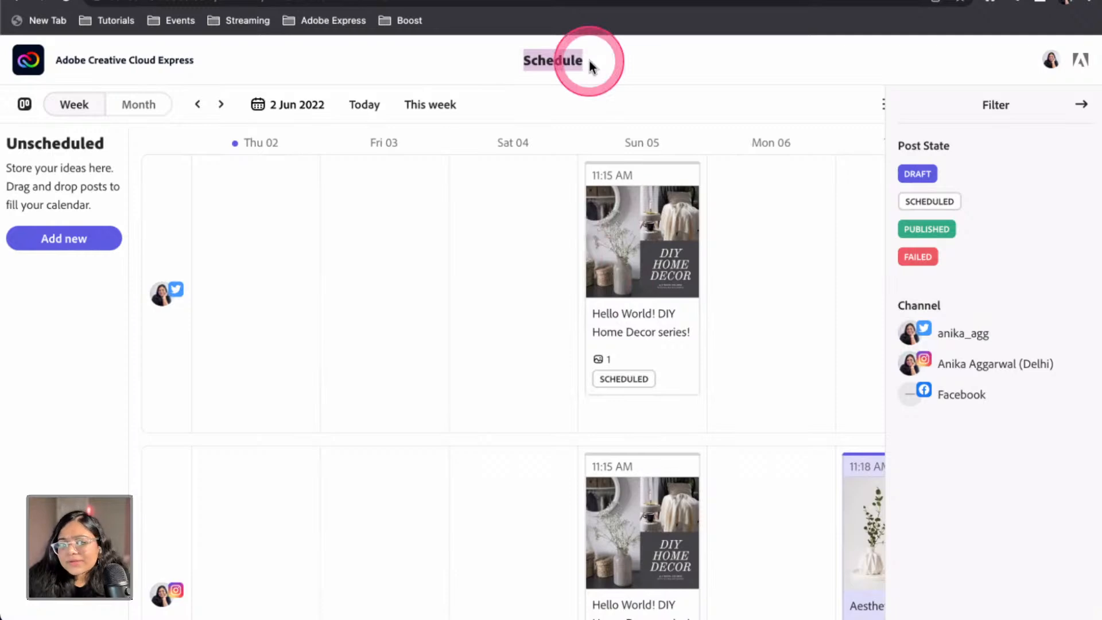
click(589, 64)
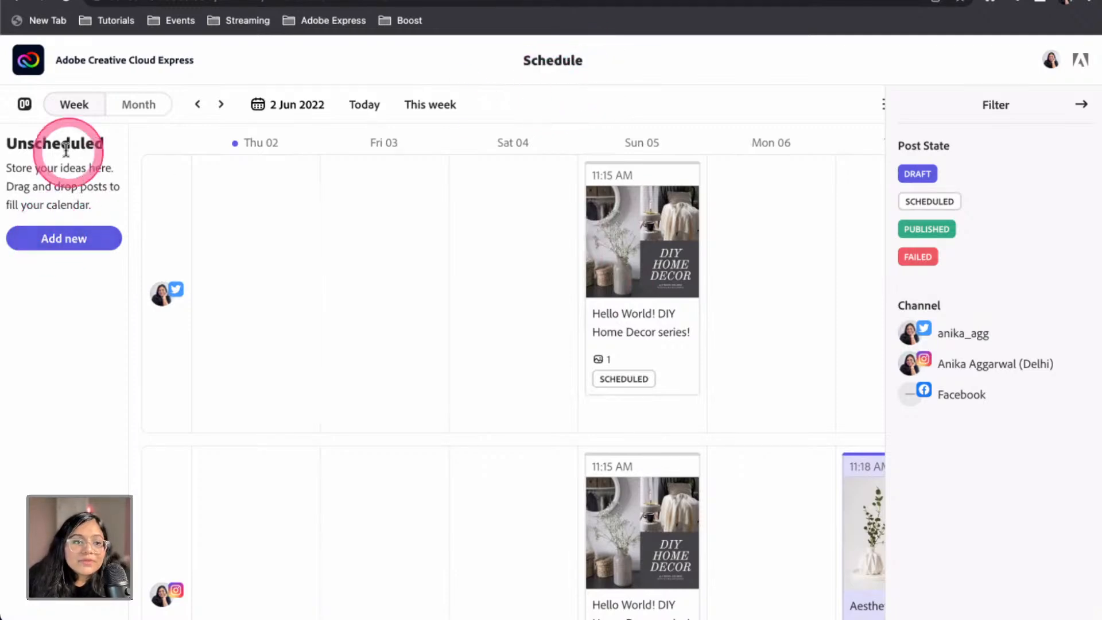
key(alt+super+8)
key(alt+super+8)
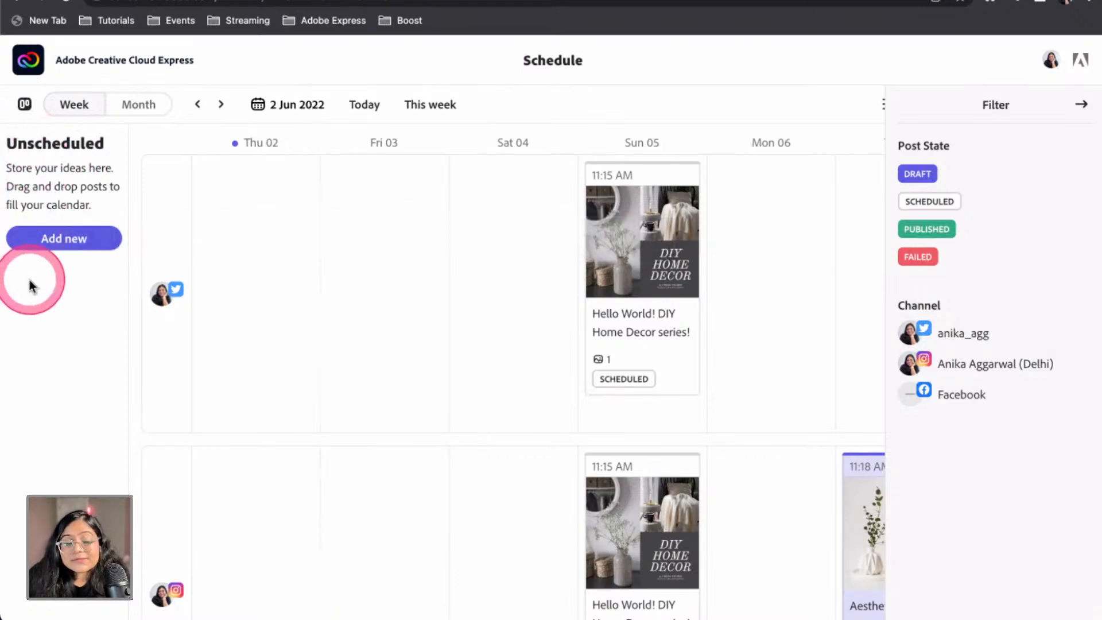
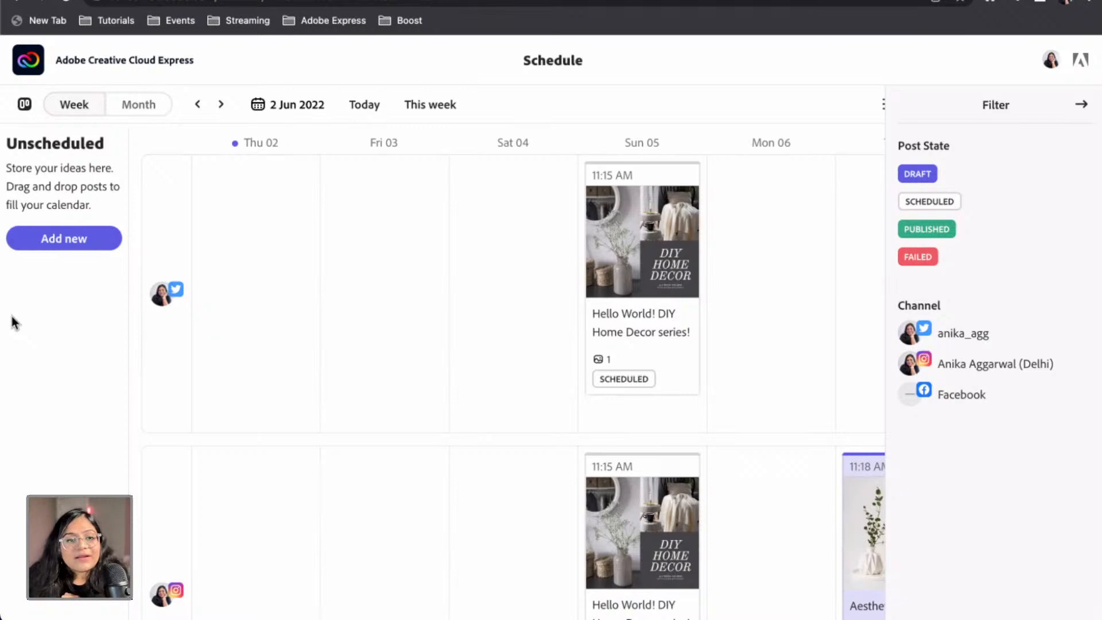
Start a new post captioned 'Font Recommendations Post about Adobe Express', correcting 'Adobe'
click(12, 237)
click(96, 237)
scroll(499, 349, down, 5)
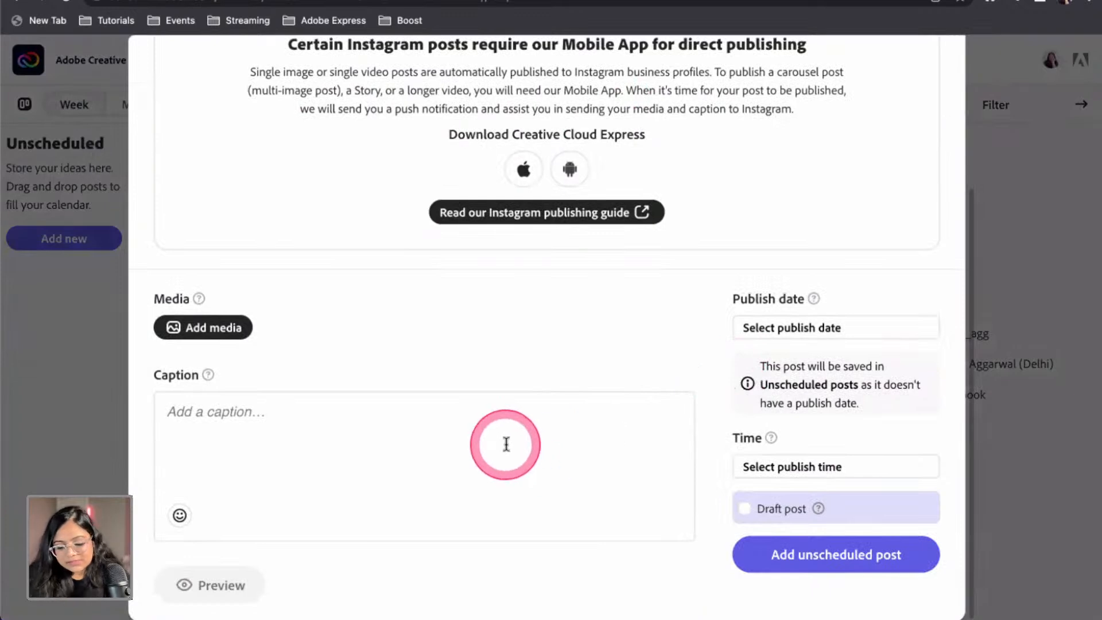
text(Font Red)
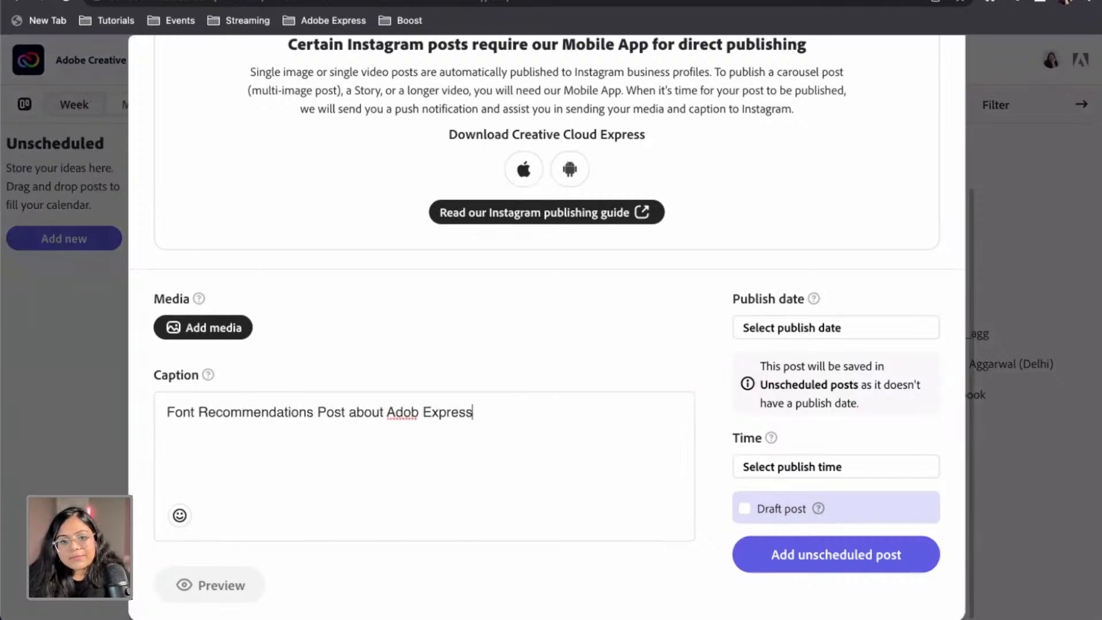
click(416, 412)
text(e)
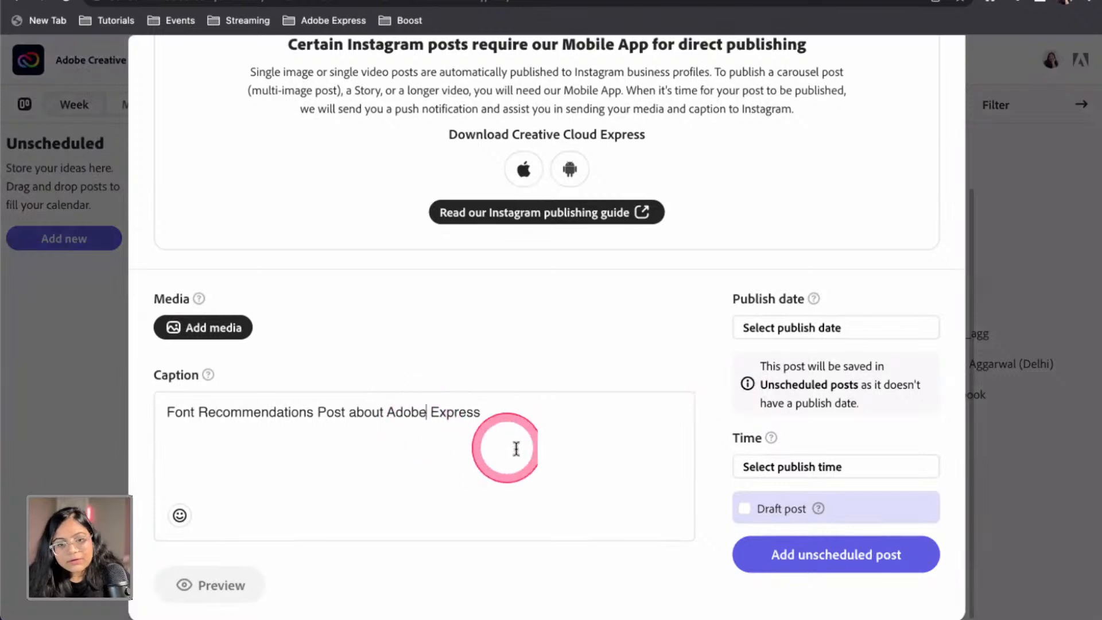
After the unscheduled-save error, select Instagram as the post's channel
click(825, 561)
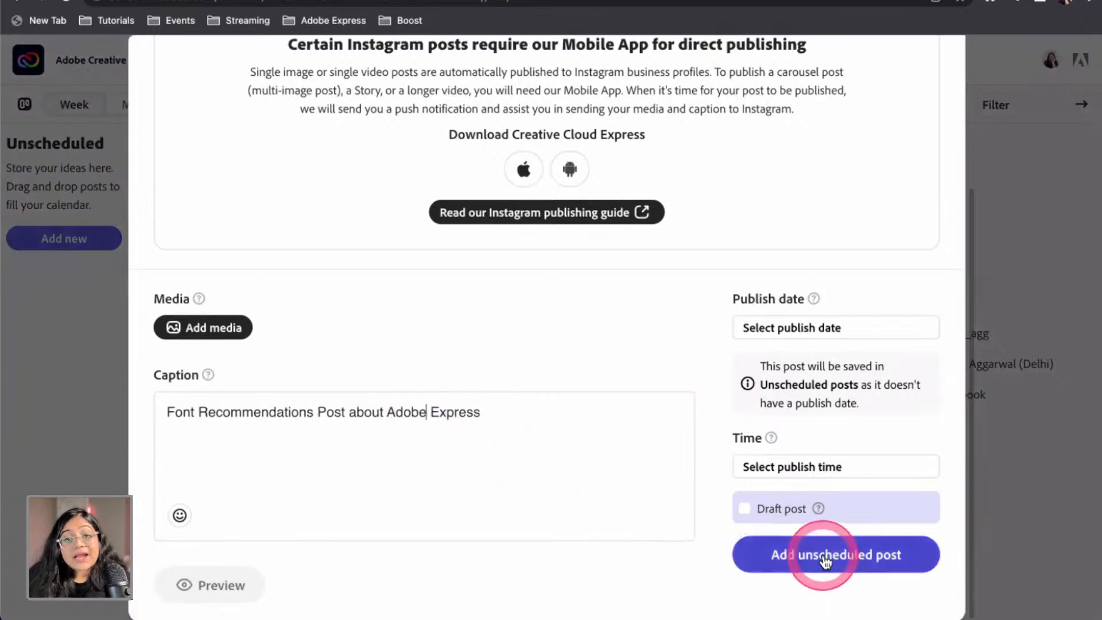
click(747, 510)
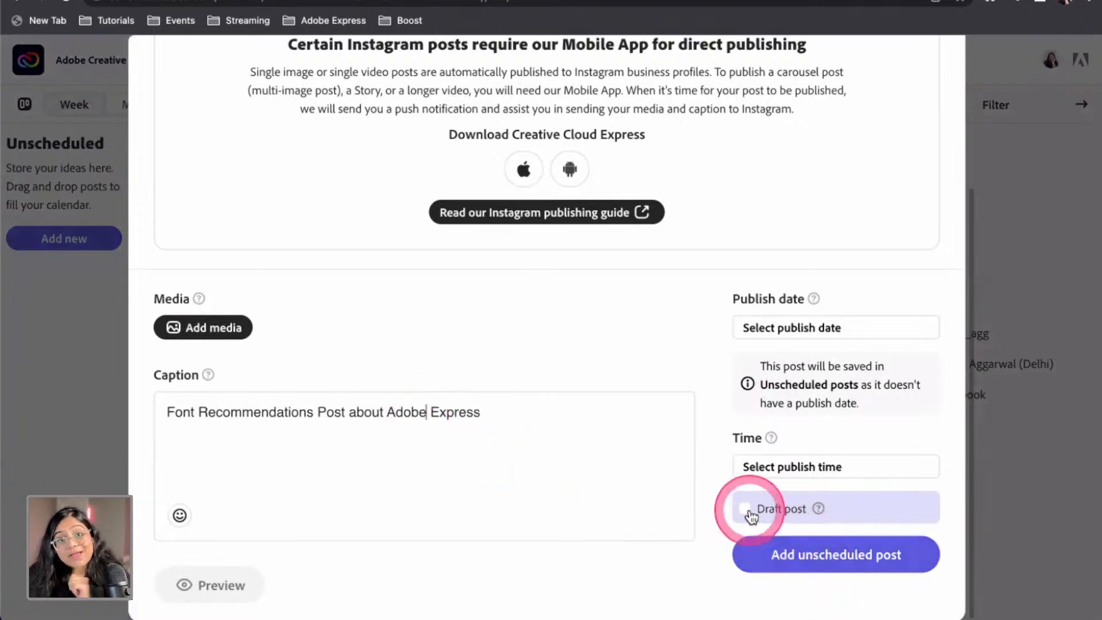
click(763, 553)
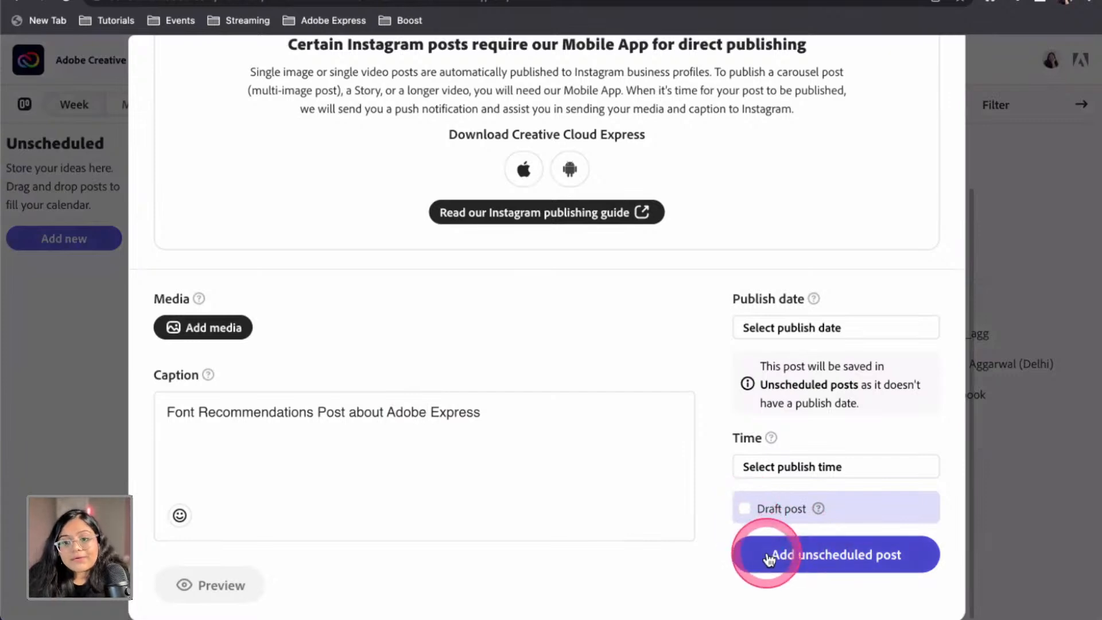
click(642, 497)
scroll(474, 294, up, 4)
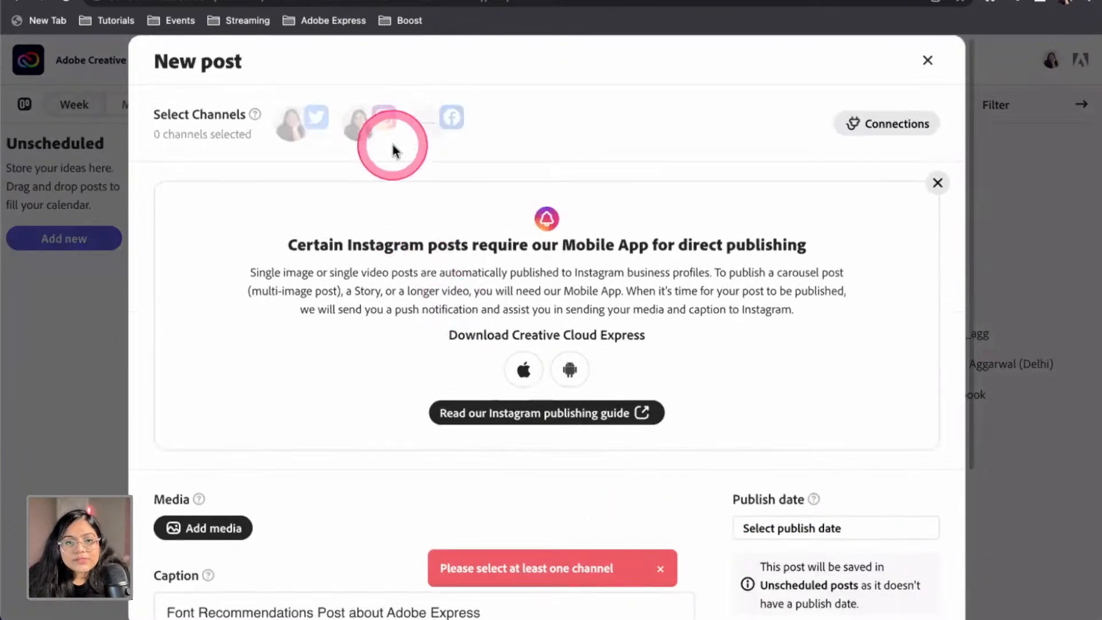
click(374, 134)
scroll(600, 402, down, 4)
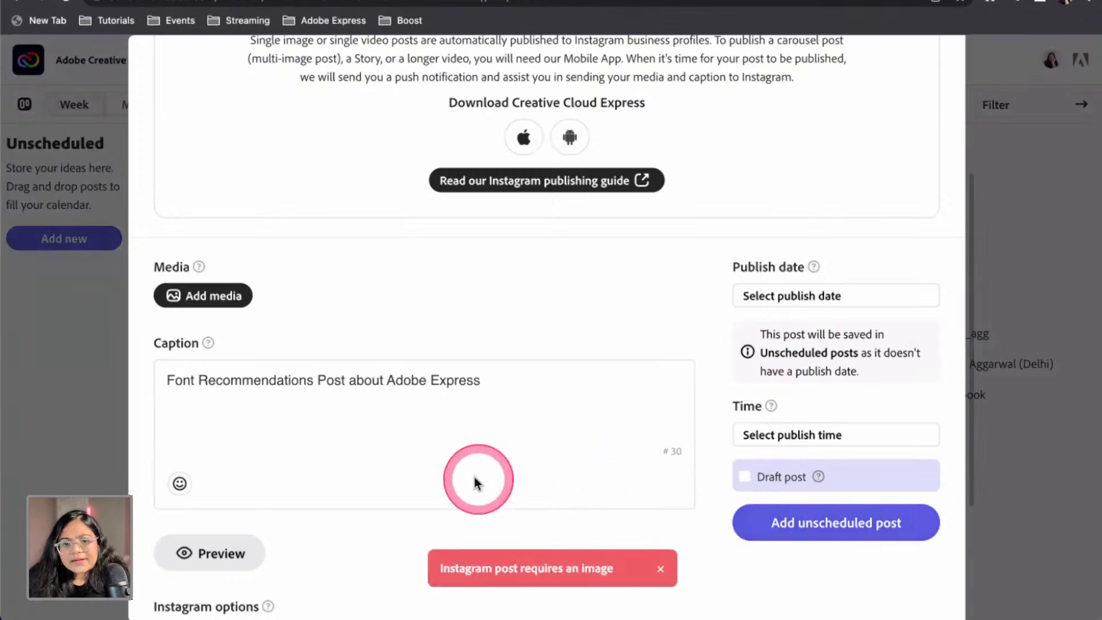
scroll(287, 316, up, 4)
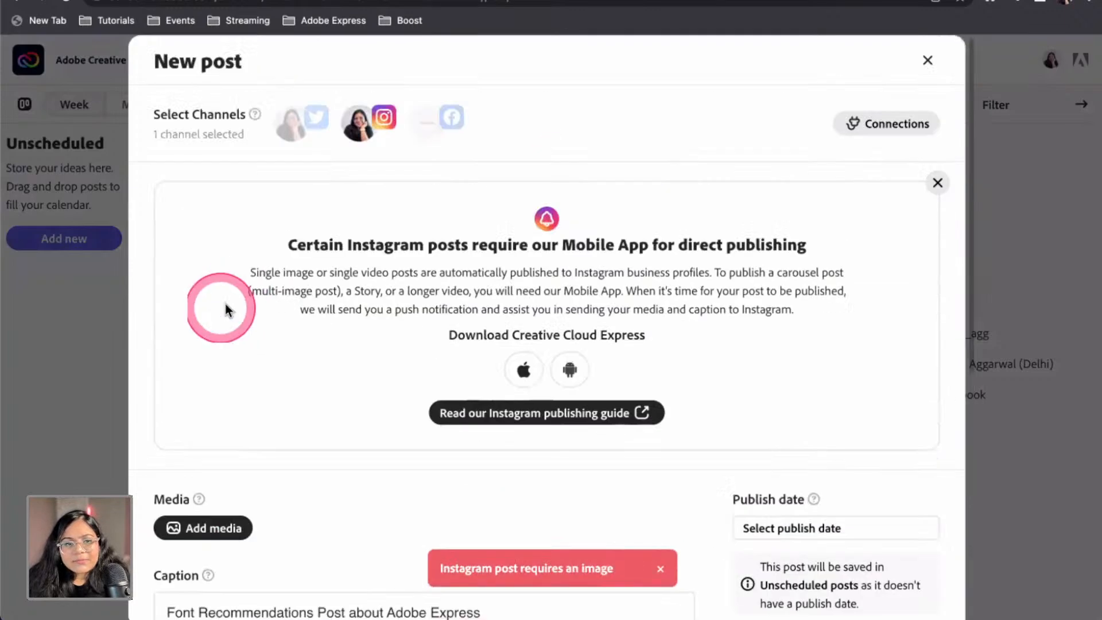
click(221, 519)
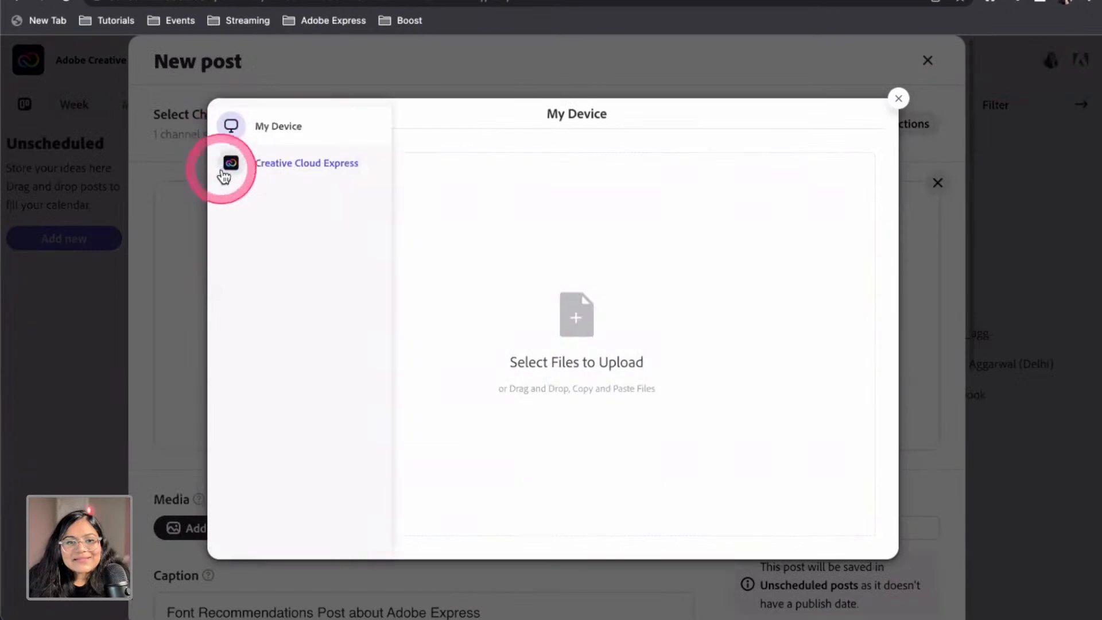
Upload the living room project image from Creative Cloud Express into the post's media
click(233, 172)
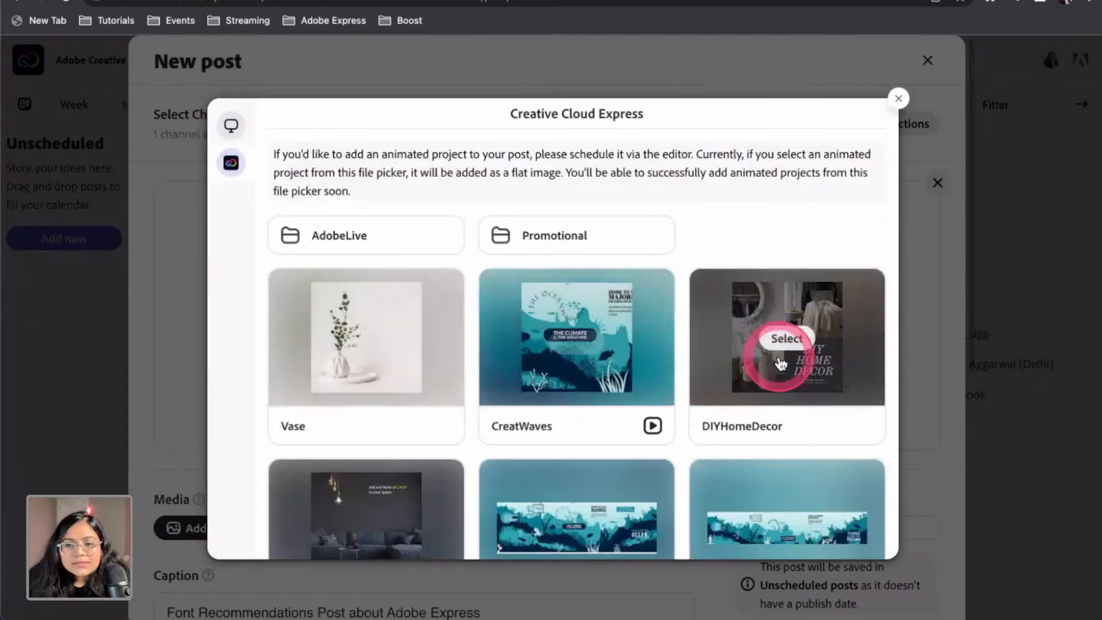
click(382, 508)
click(585, 249)
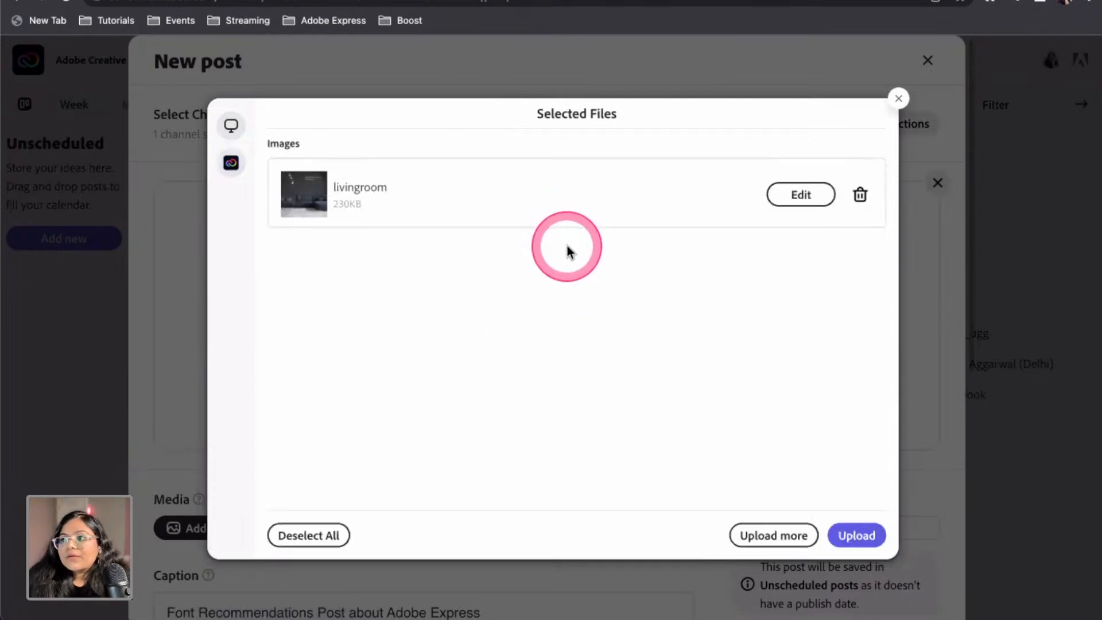
click(856, 534)
scroll(492, 345, down, 8)
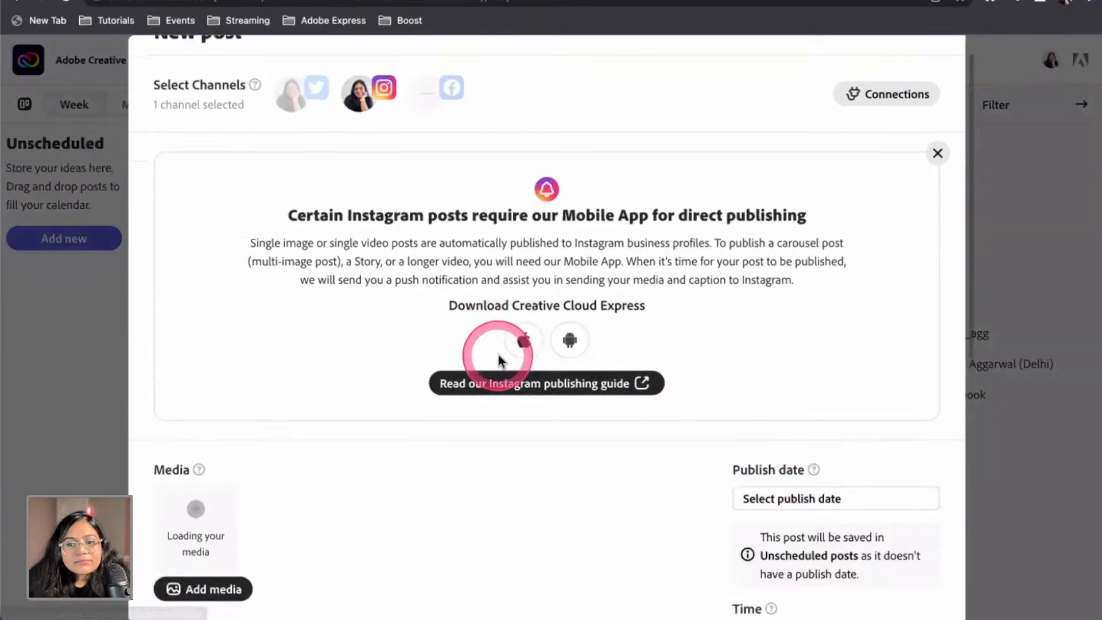
Add the Font Recommendations post as unscheduled and close the Filter panel
click(775, 326)
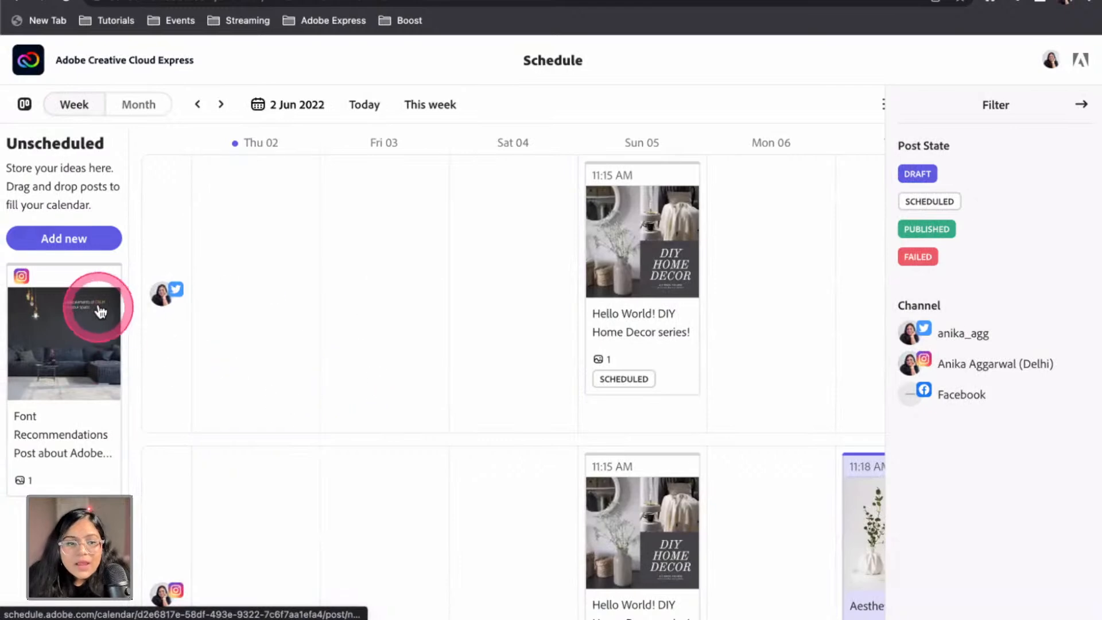
click(1081, 108)
scroll(878, 517, down, 3)
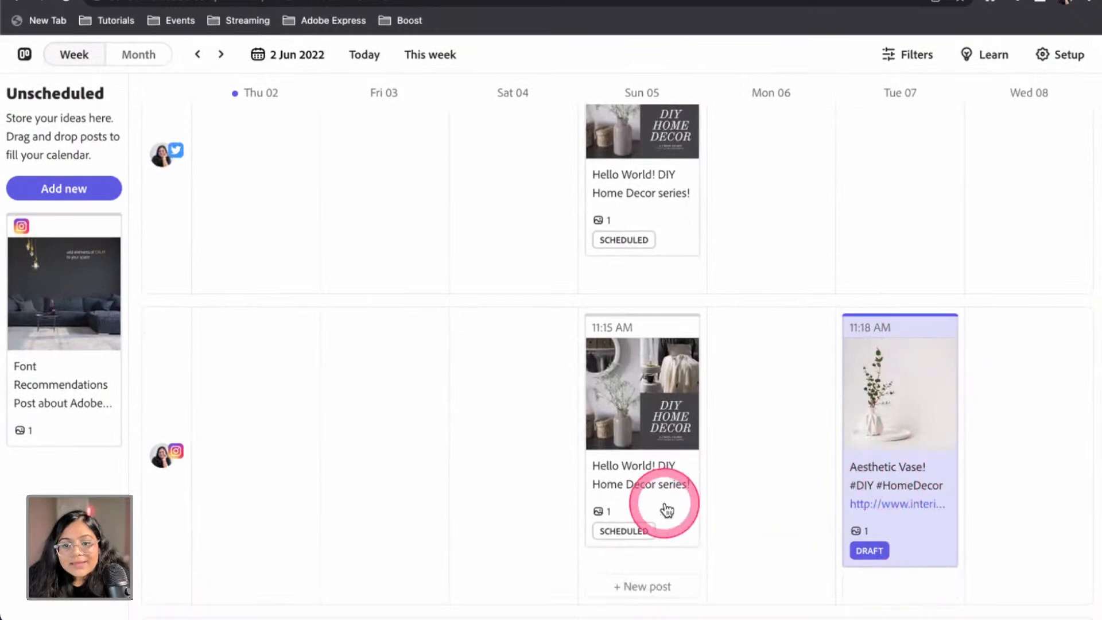
Prefix the Sun 05 11:15 AM Instagram caption with 'Edited ' and save the change
click(646, 410)
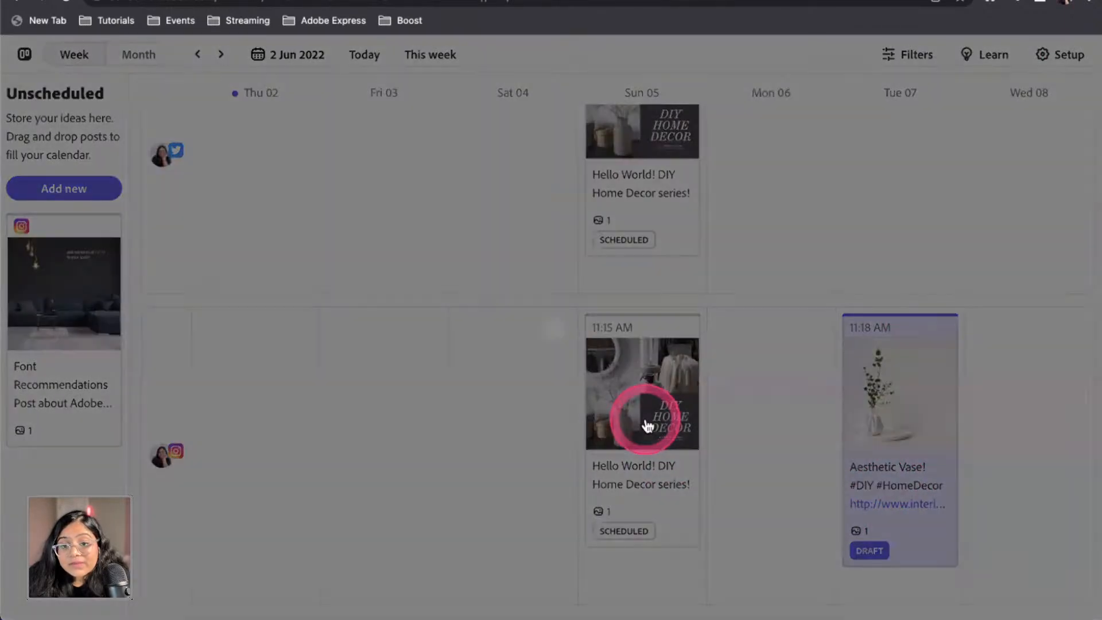
scroll(602, 462, down, 3)
scroll(598, 471, down, 1)
click(478, 472)
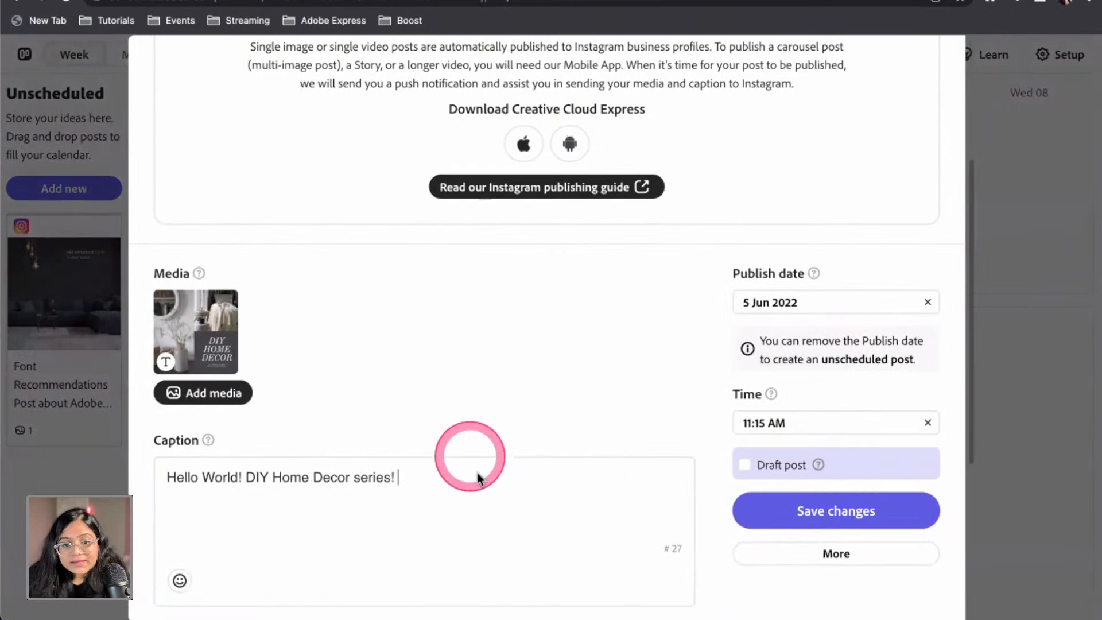
key(Up)
text(Edite)
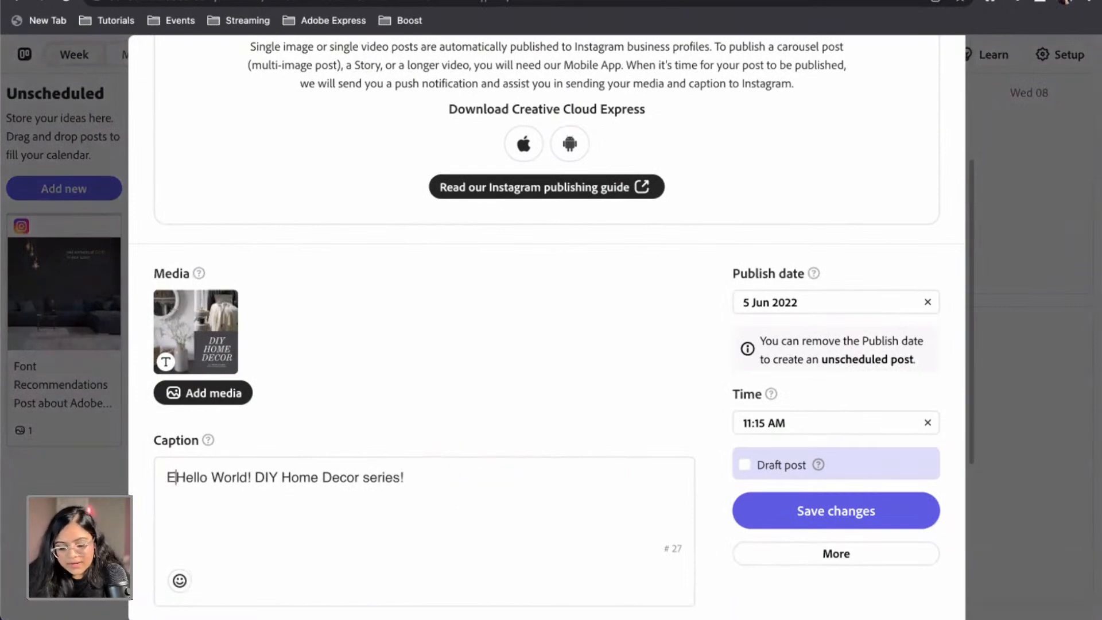
scroll(586, 428, down, 4)
click(821, 324)
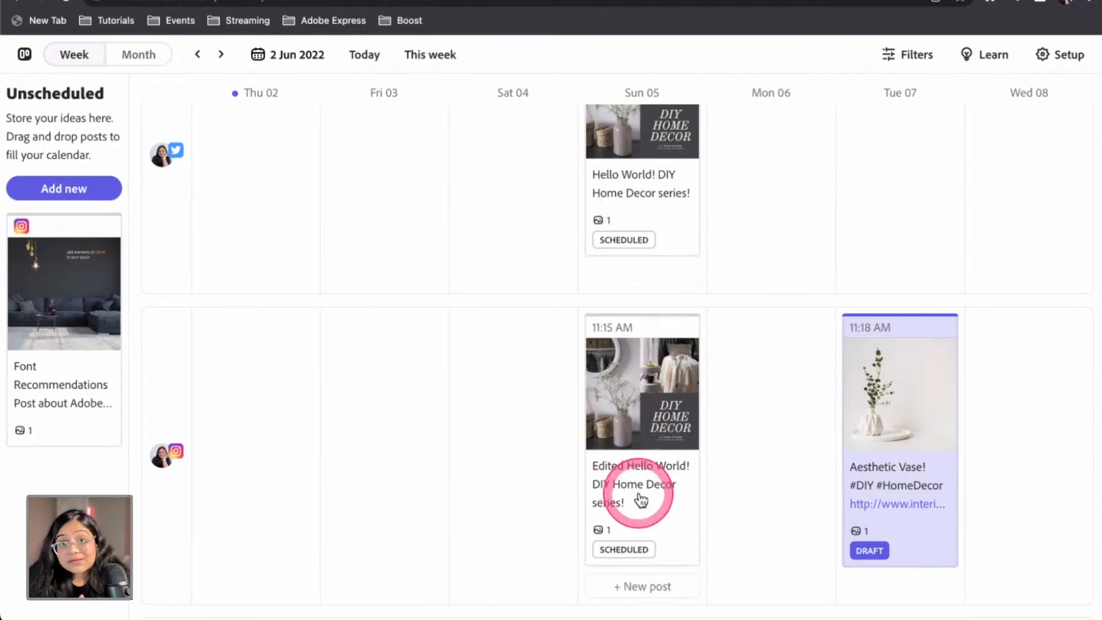
scroll(640, 499, up, 3)
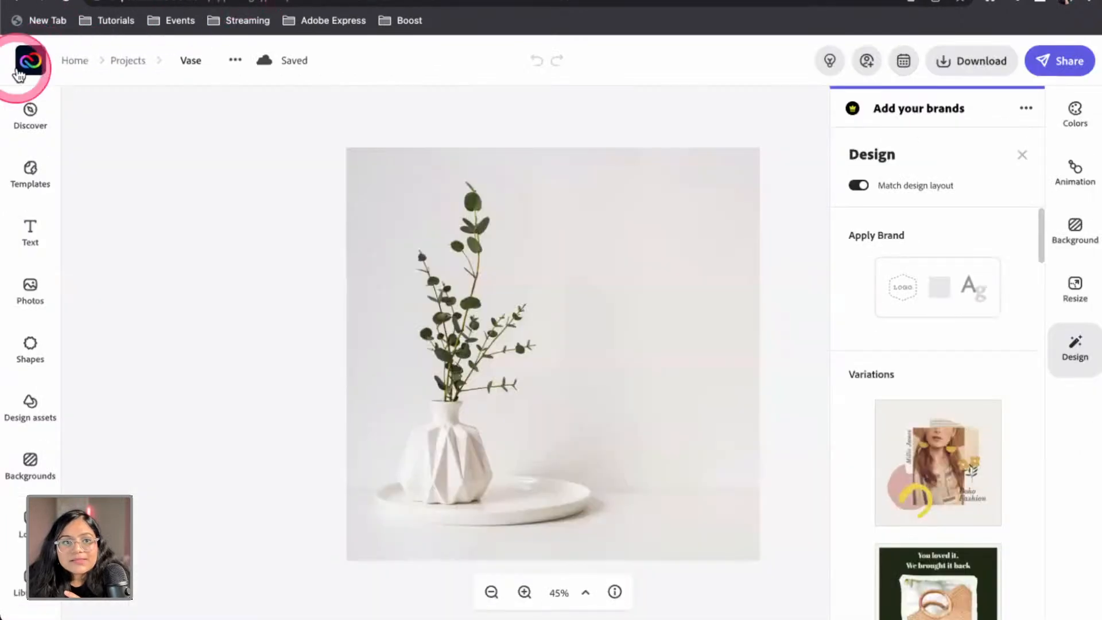
click(29, 57)
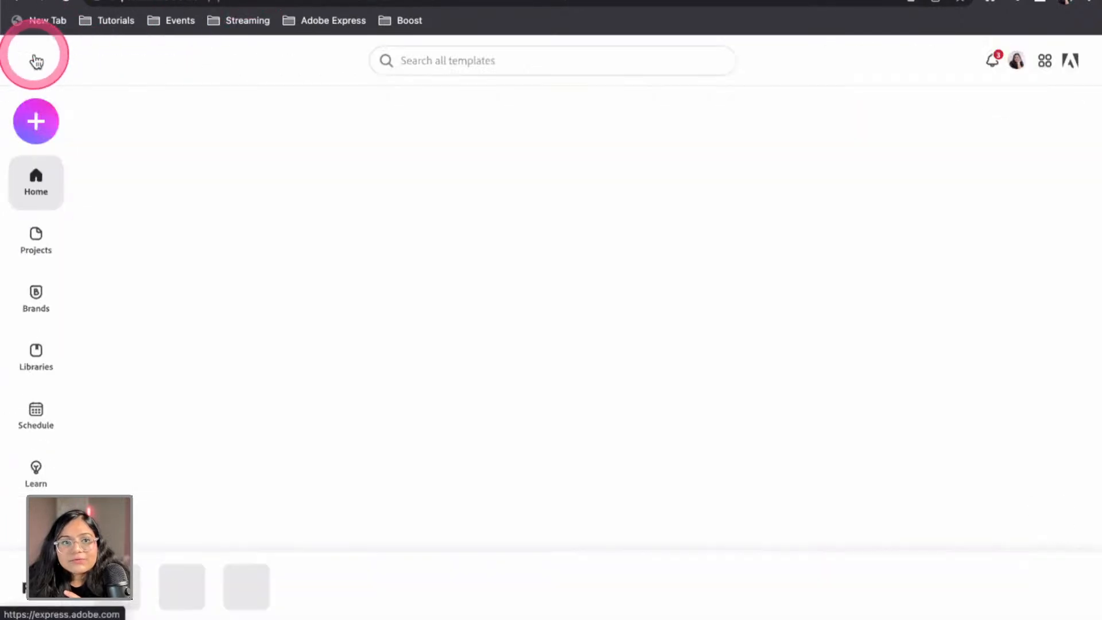
click(35, 424)
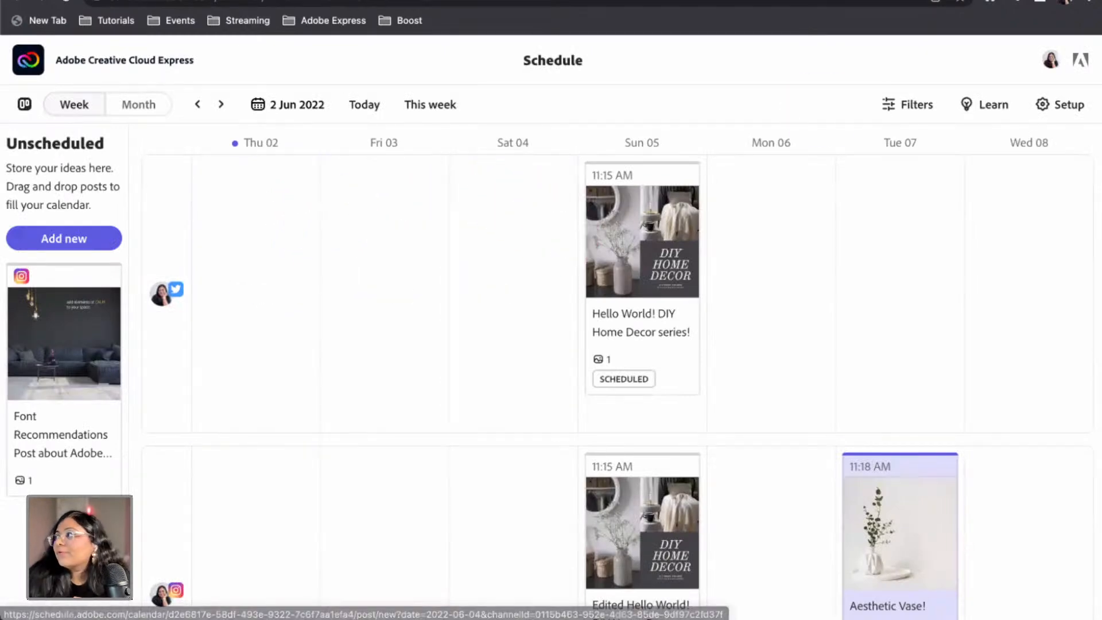
drag(1101, 51, 412, 11)
drag(696, 353, 944, 416)
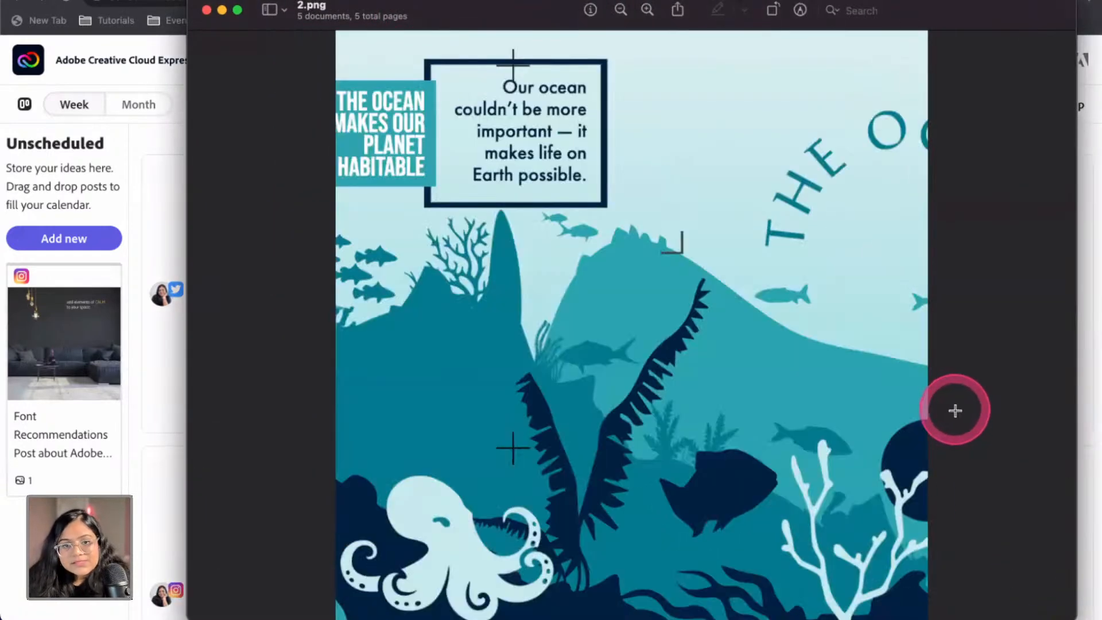
key(Right)
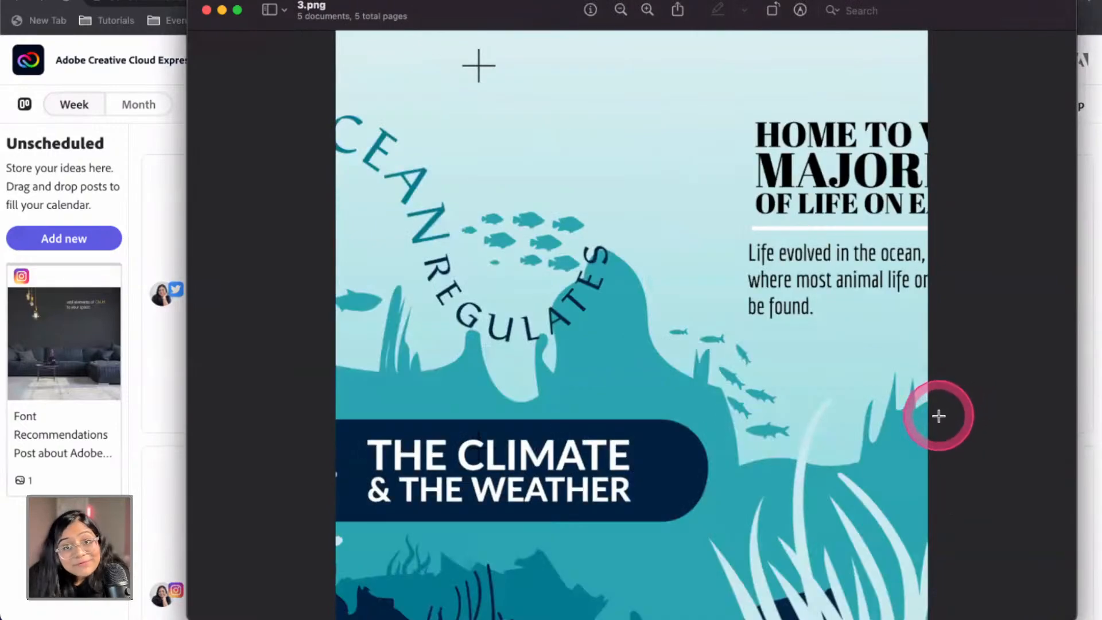
key(Right)
key(Right)
key(Left)
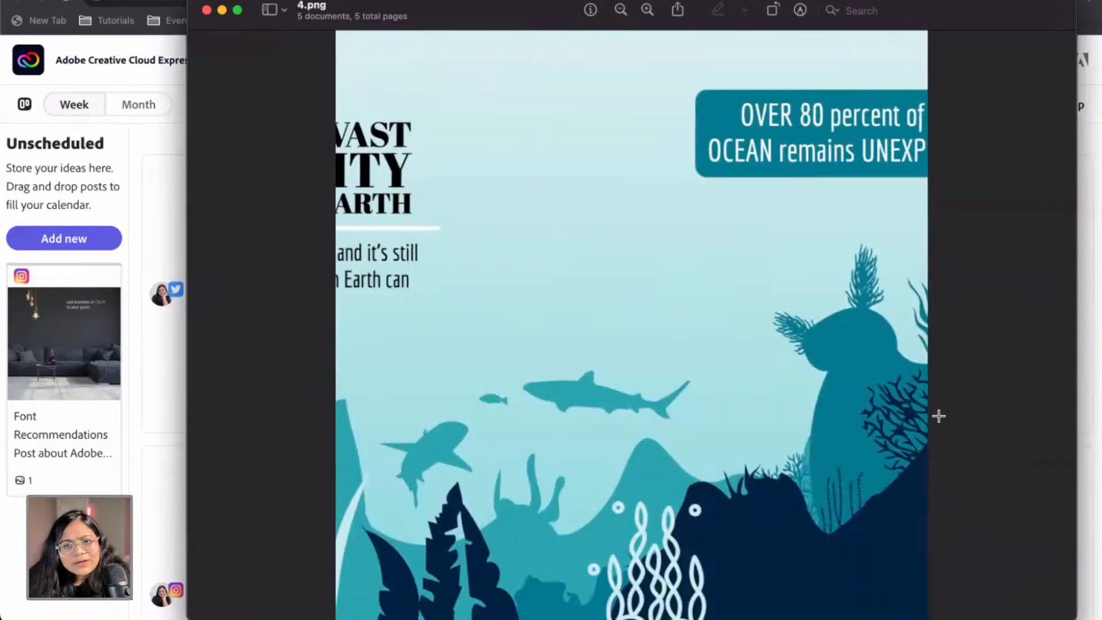
key(Left)
key(Left)
key(Left)
drag(472, 12, 1099, 14)
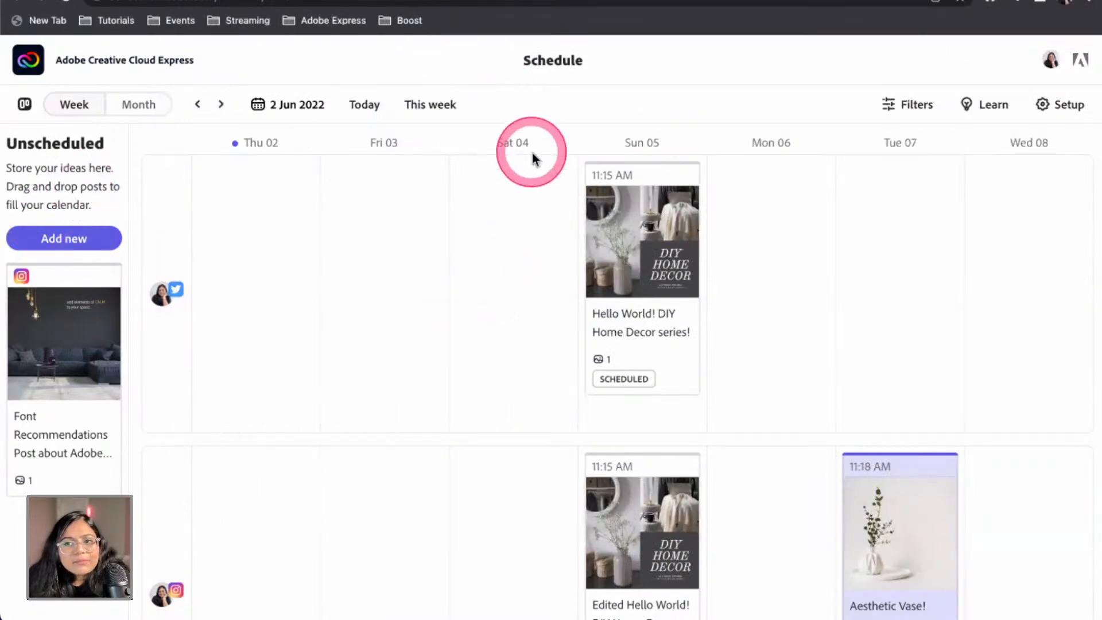
Discard the Thu 02 post and start a 7 Jun 2022 post on Instagram instead of Twitter
click(236, 263)
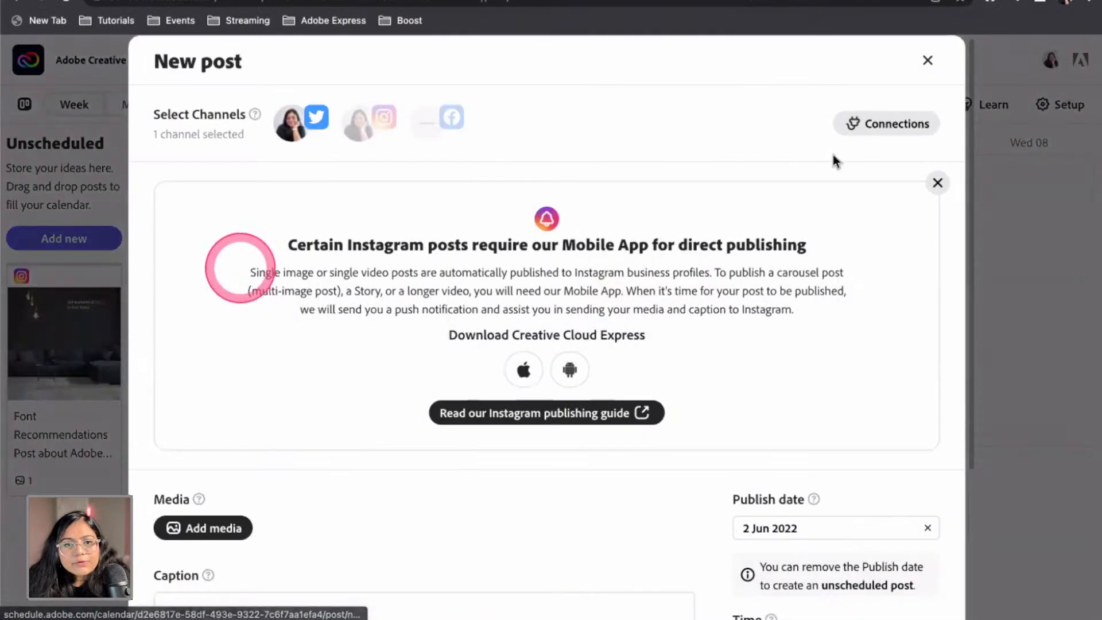
click(933, 64)
click(882, 285)
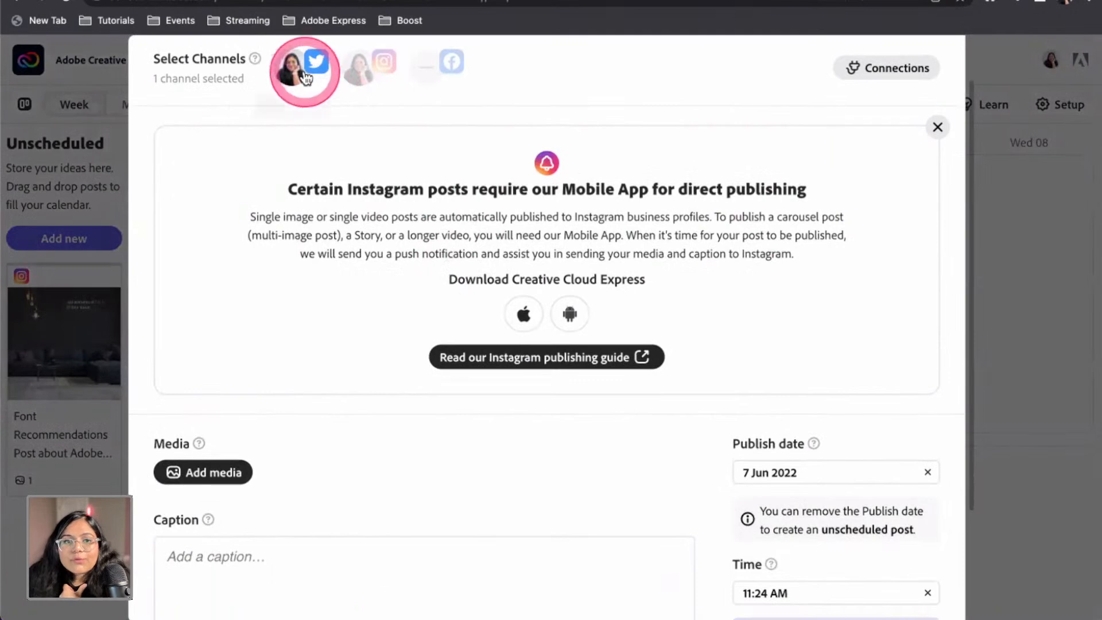
click(300, 67)
click(349, 75)
scroll(395, 459, down, 1)
scroll(394, 459, down, 3)
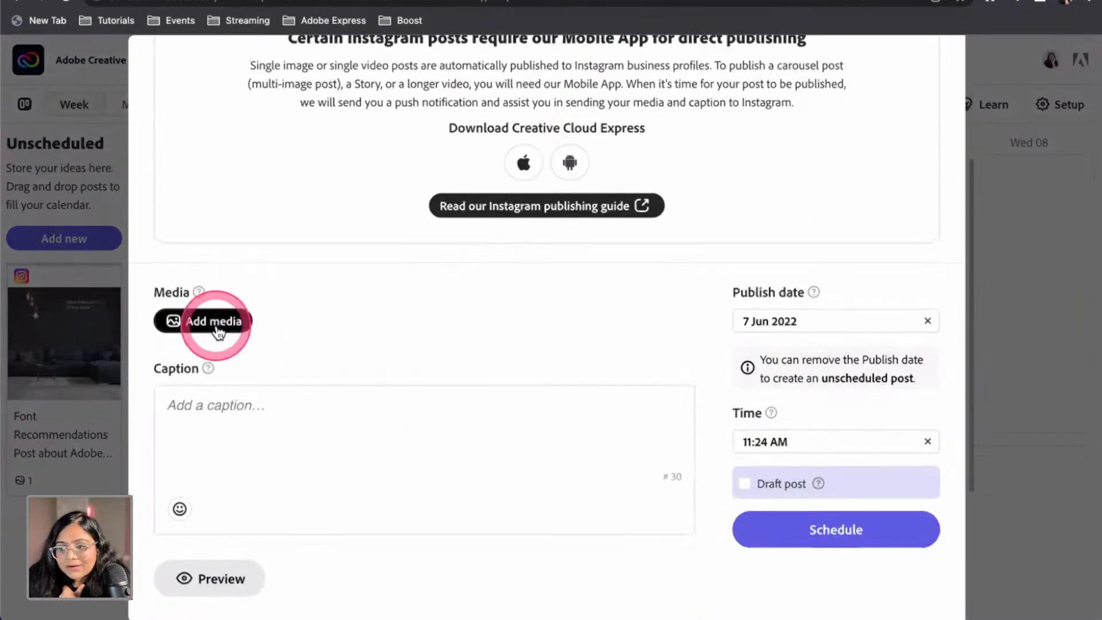
Add five PNG images from the computer, including May31_CreateWaves.png, 2.png and 4.png
click(217, 329)
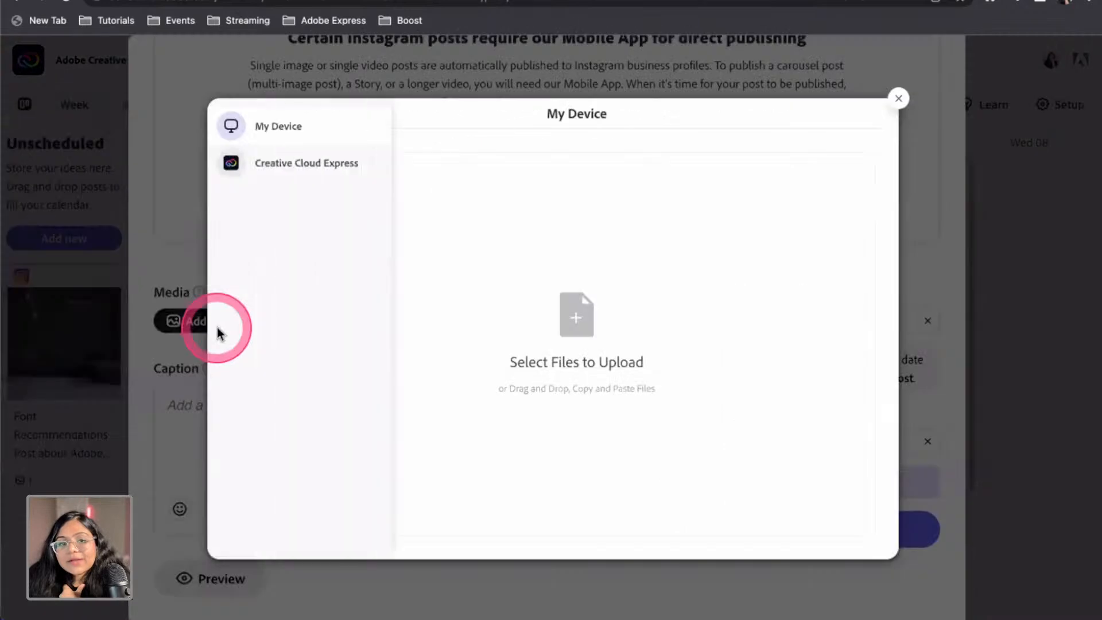
click(279, 129)
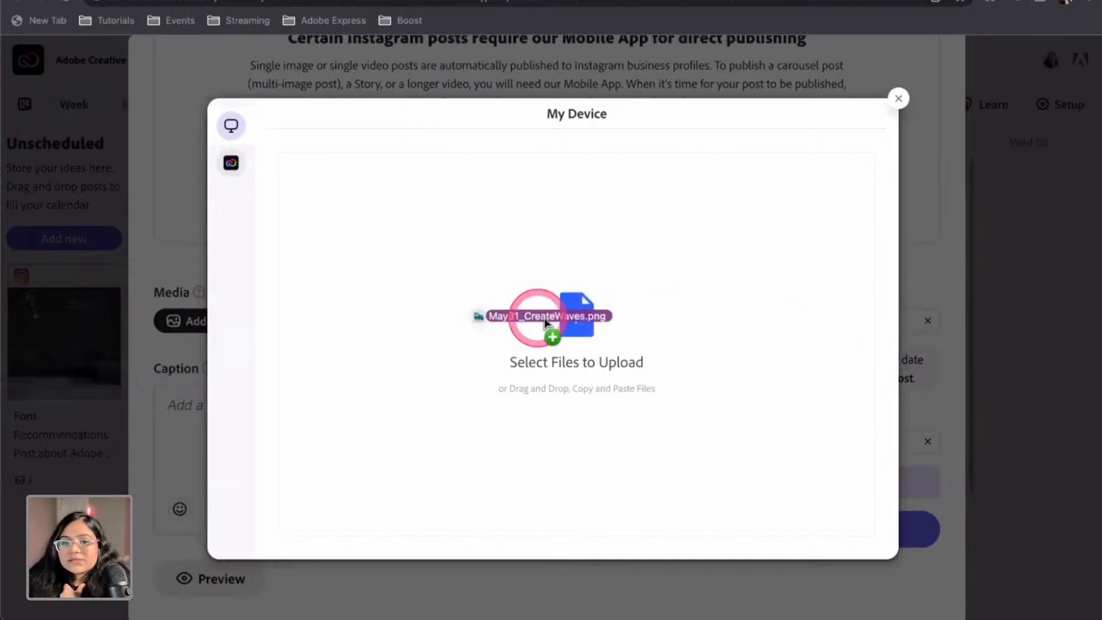
drag(544, 318, 539, 322)
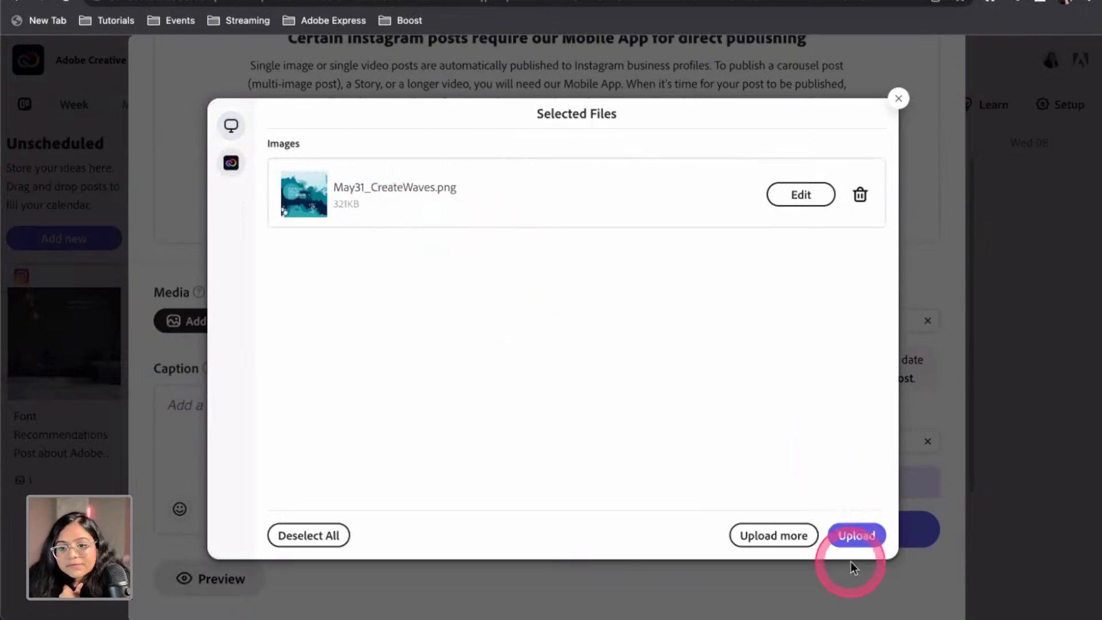
click(799, 536)
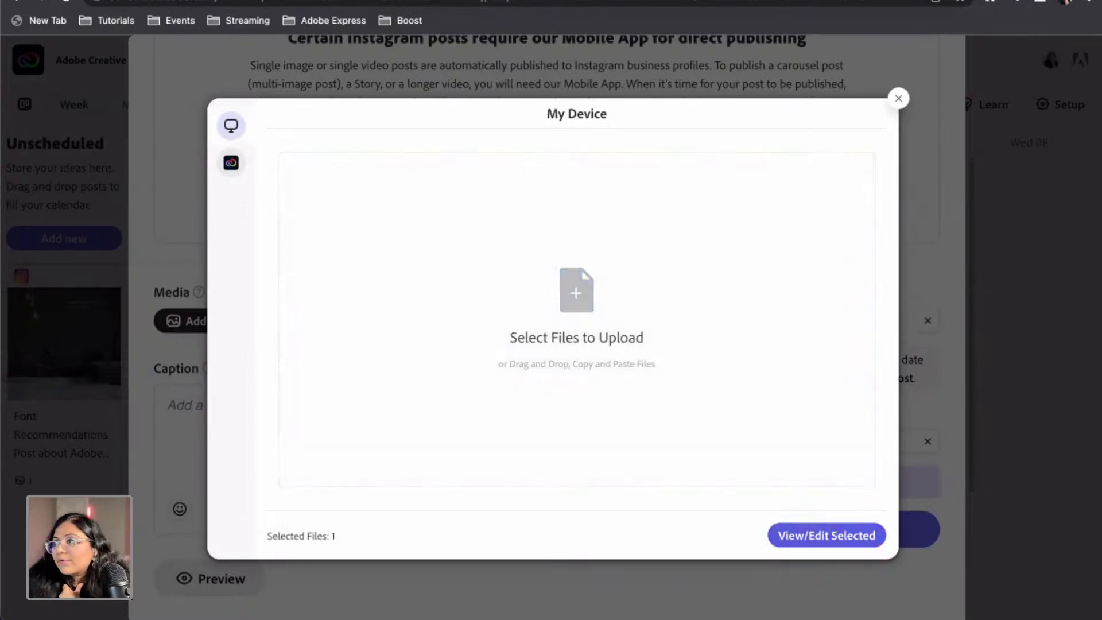
drag(1093, 218, 671, 291)
click(798, 534)
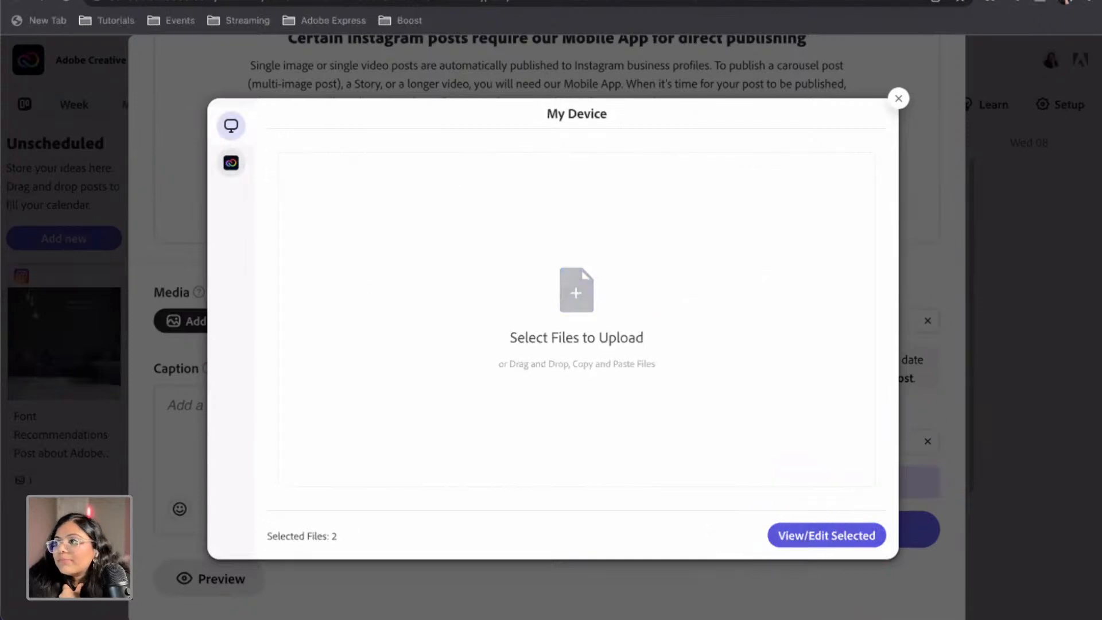
drag(1090, 246, 717, 287)
click(743, 534)
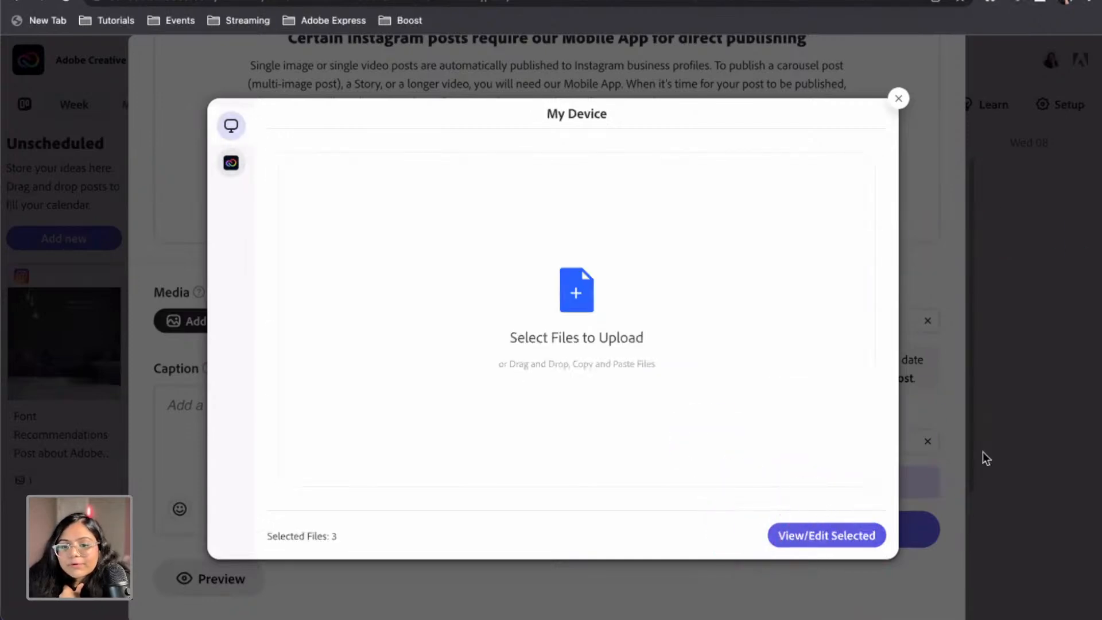
drag(1055, 119, 543, 251)
click(753, 543)
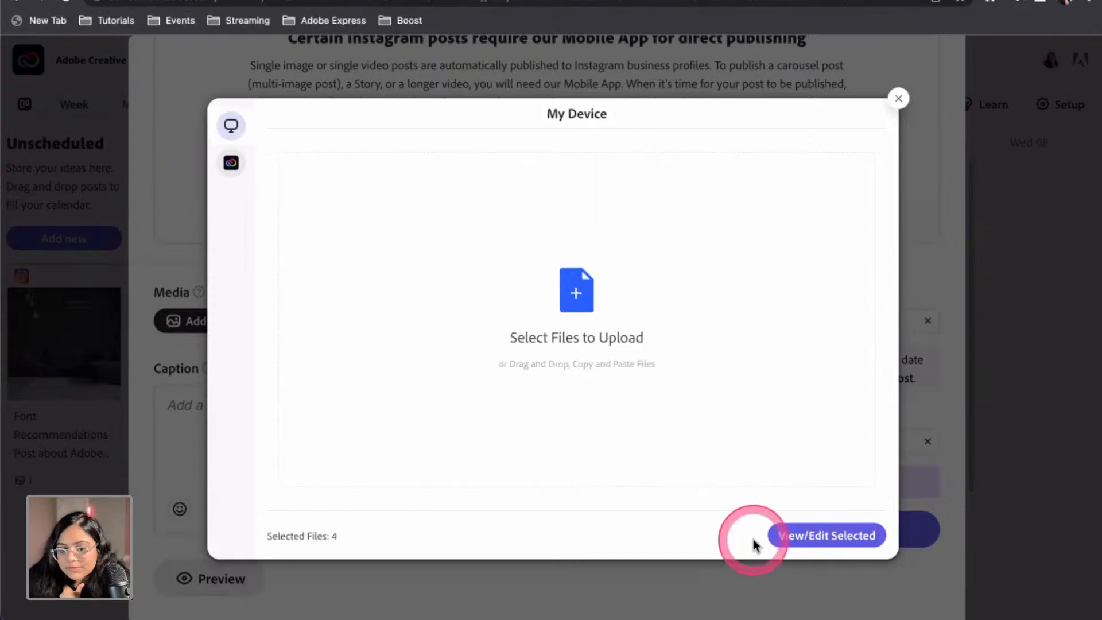
drag(1096, 270, 453, 287)
click(839, 537)
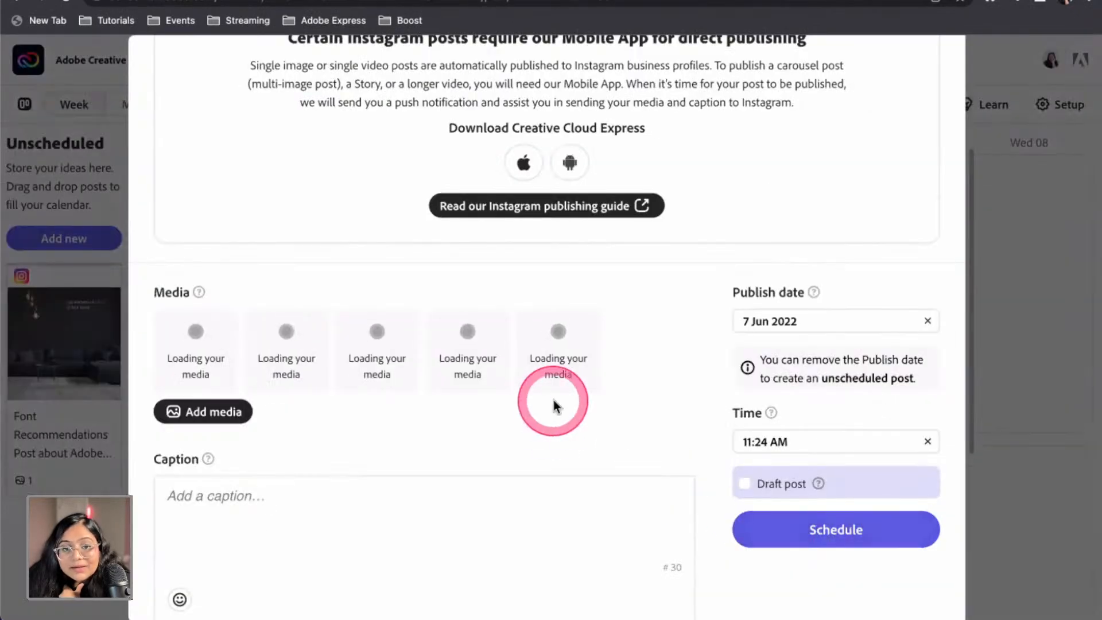
click(392, 523)
text(#)
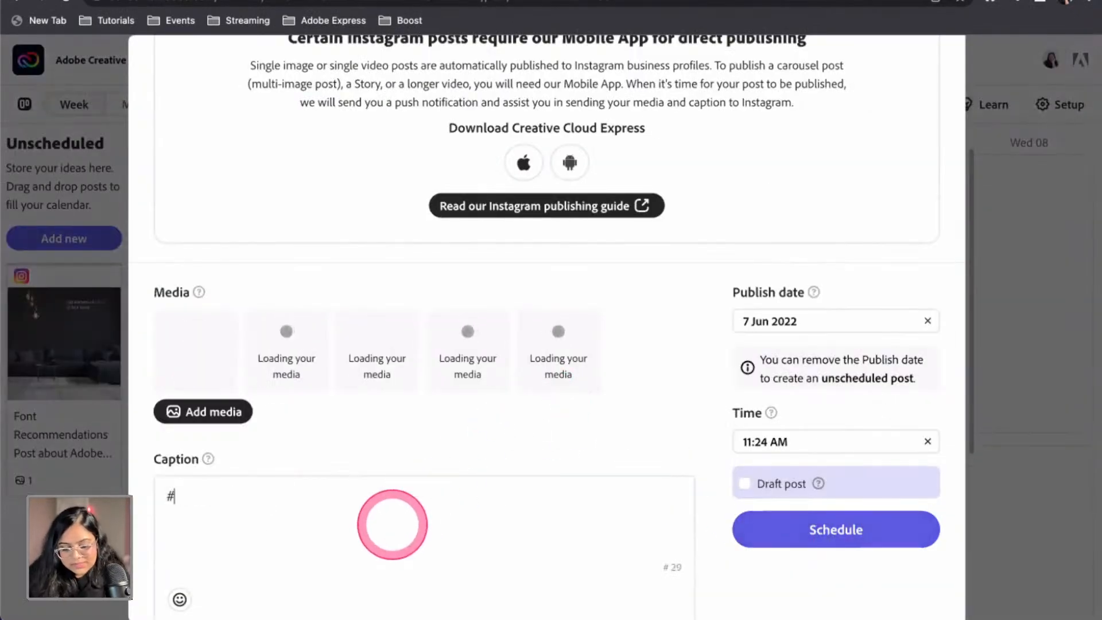
text(CreateWaves with #AdobeLive in @AdobeExpress)
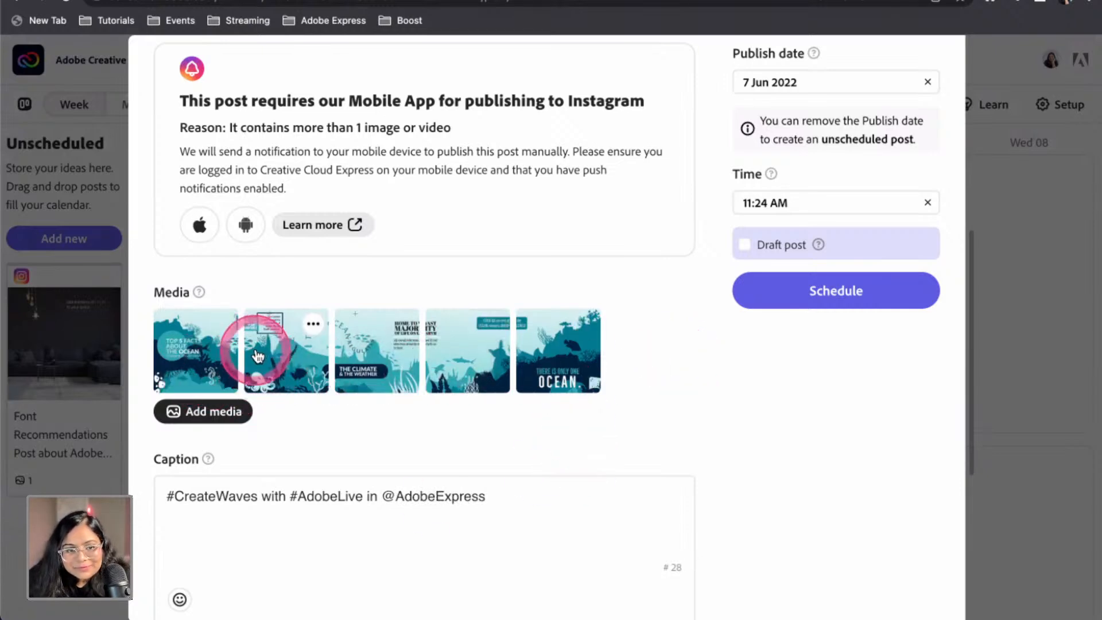
click(195, 350)
click(842, 332)
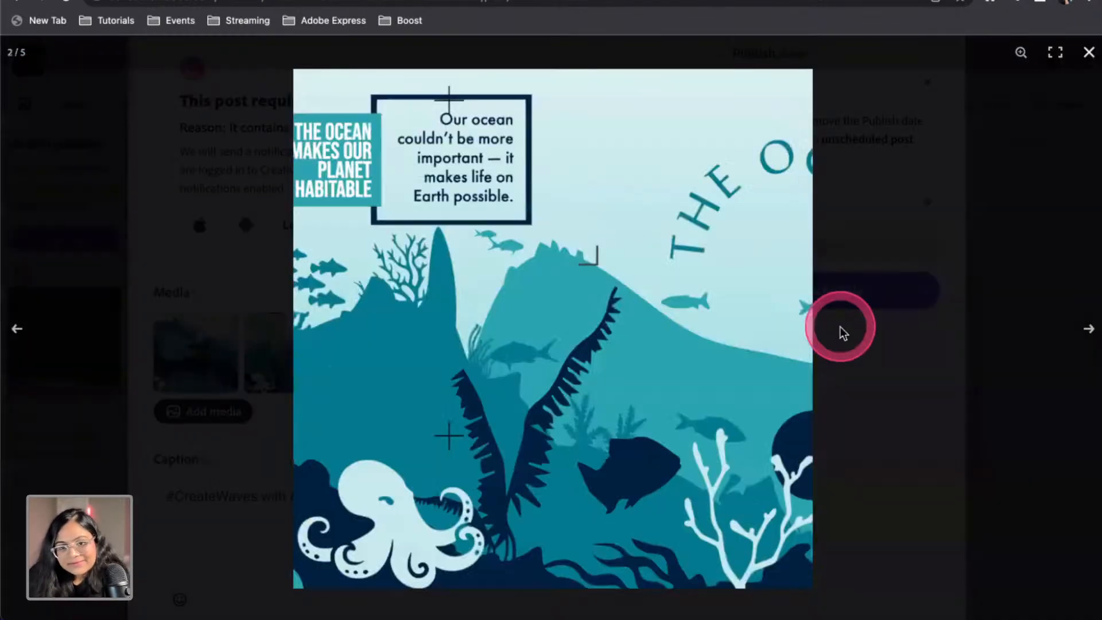
click(841, 332)
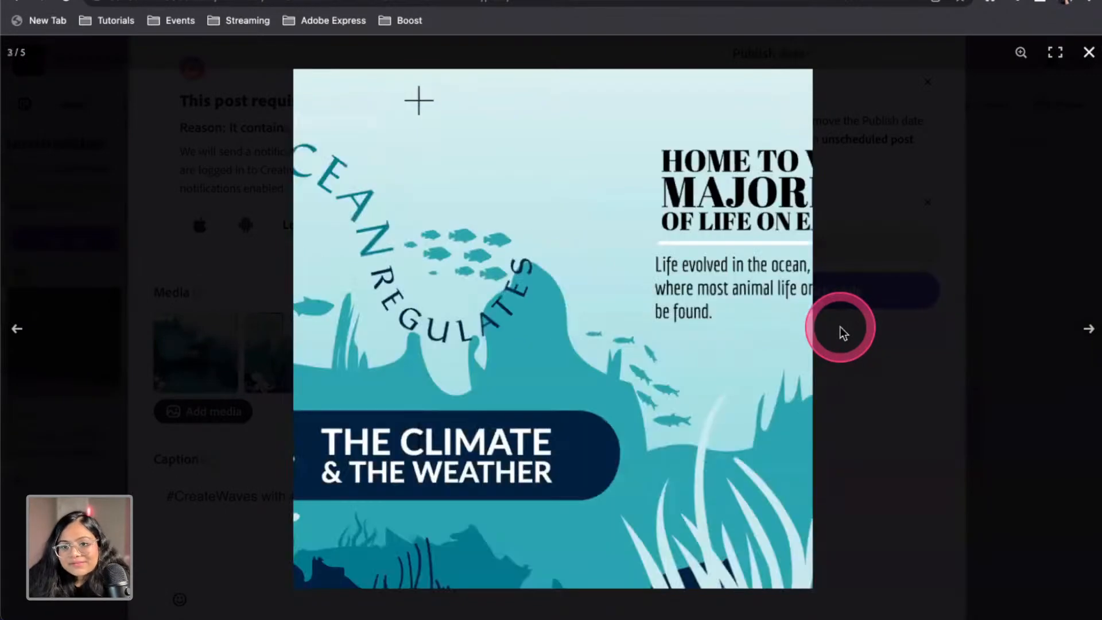
key(Right)
key(Right)
key(Left)
key(Left)
key(Left)
click(1078, 67)
scroll(607, 428, down, 5)
click(219, 353)
scroll(467, 423, down, 1)
click(772, 330)
click(773, 332)
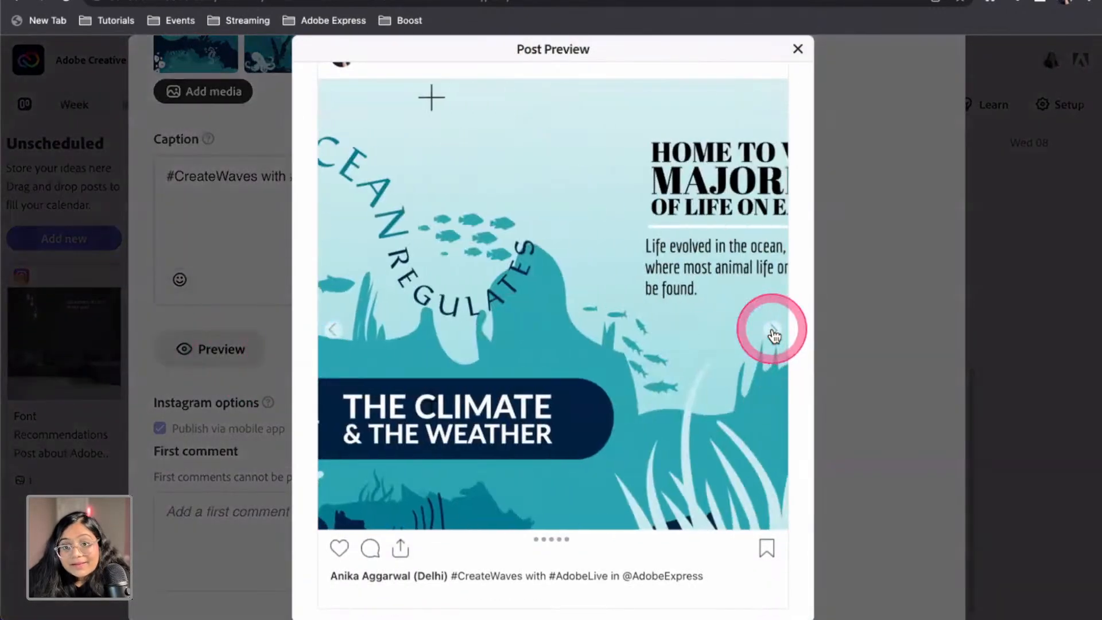
click(773, 332)
click(773, 331)
click(773, 331)
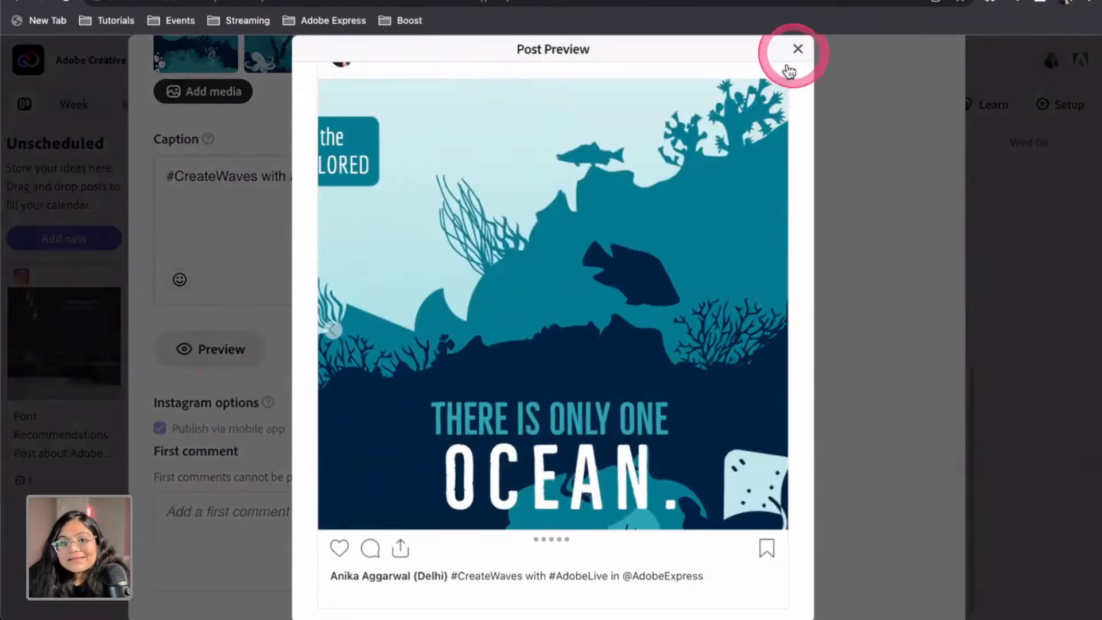
click(797, 49)
scroll(573, 356, up, 5)
scroll(379, 182, up, 1)
click(310, 322)
click(335, 400)
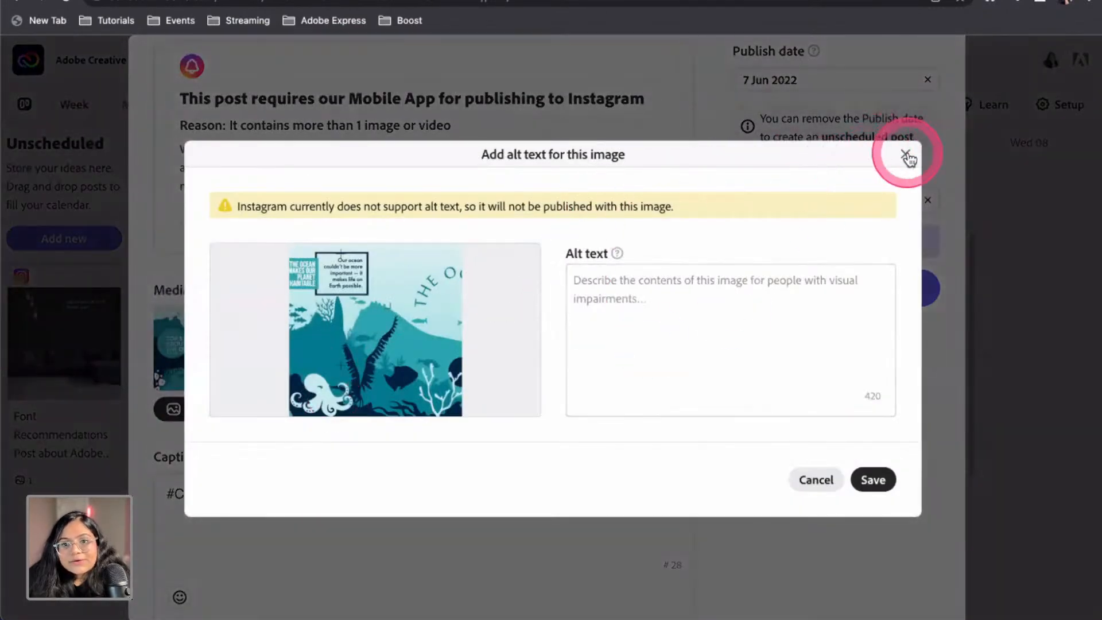
click(906, 156)
scroll(746, 316, up, 8)
scroll(815, 286, down, 4)
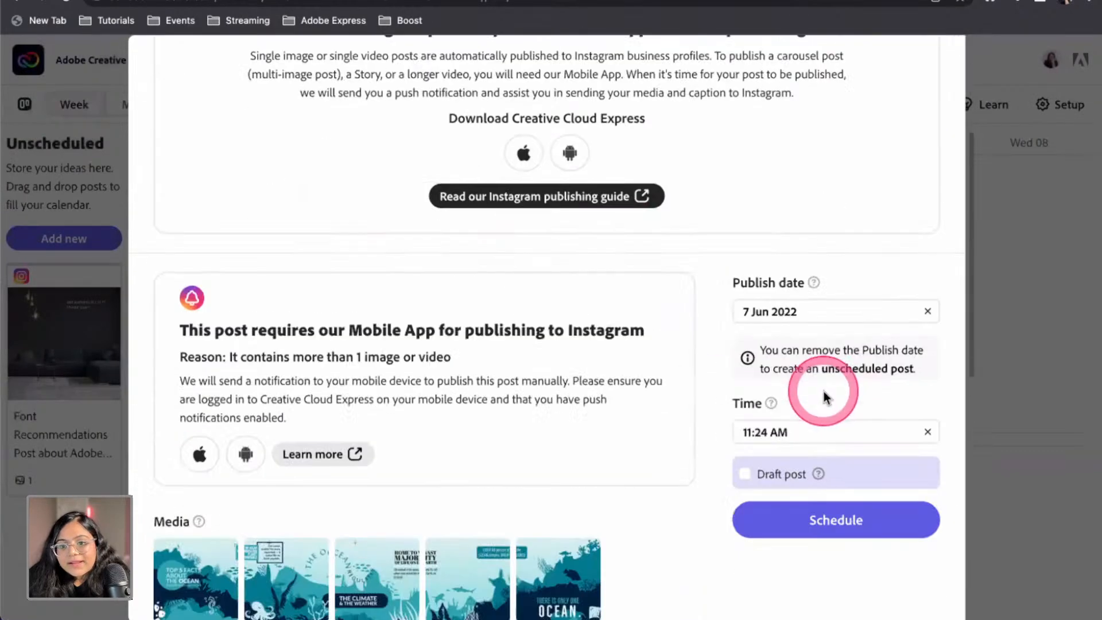
Set the carousel post's publish date to 11 Jun 2022 and schedule it
click(835, 316)
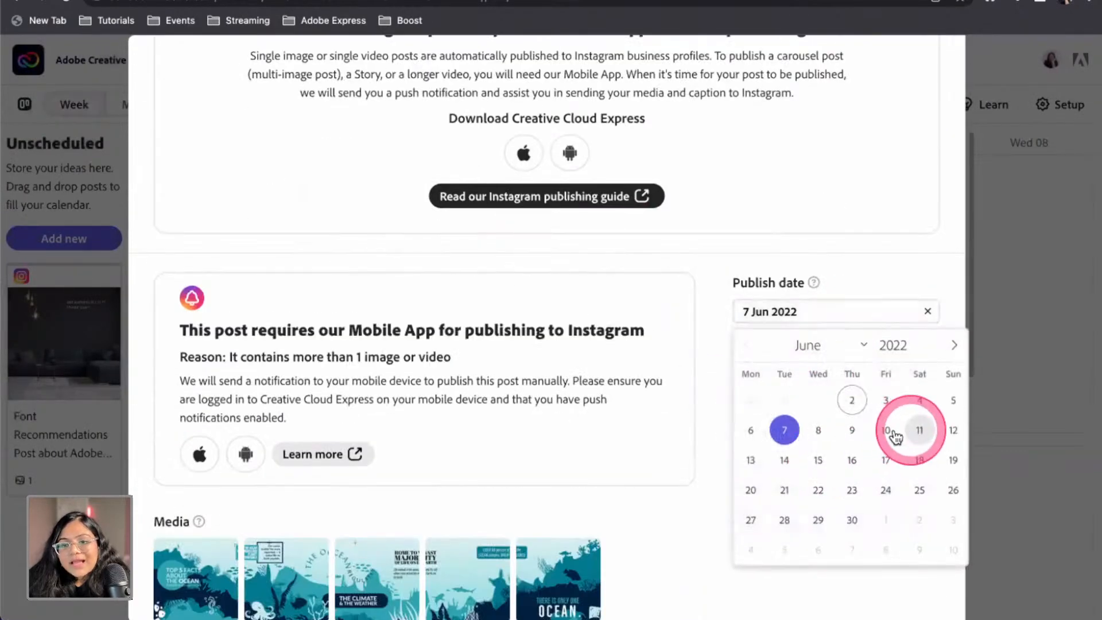
click(911, 430)
scroll(659, 529, down, 8)
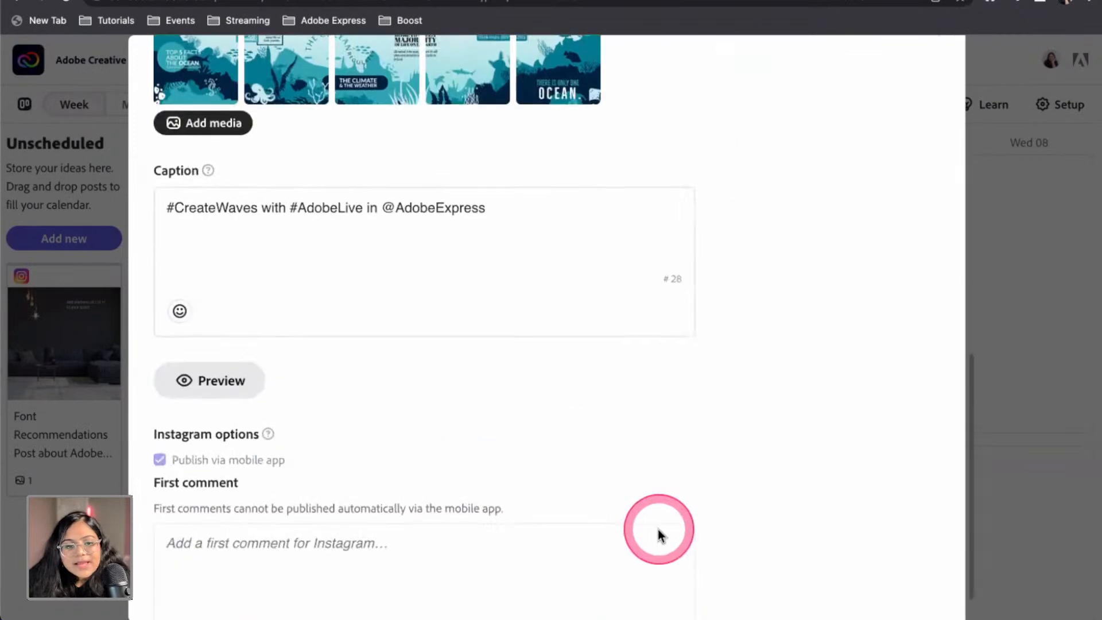
scroll(659, 529, down, 1)
click(236, 507)
scroll(236, 507, down, 1)
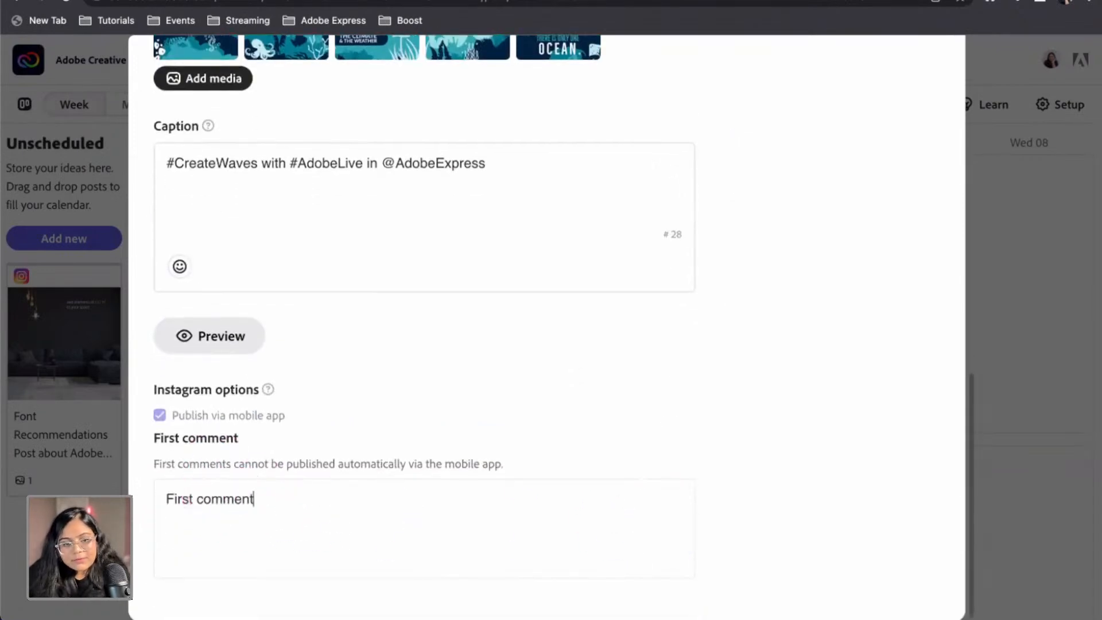
scroll(487, 465, up, 10)
scroll(689, 499, down, 2)
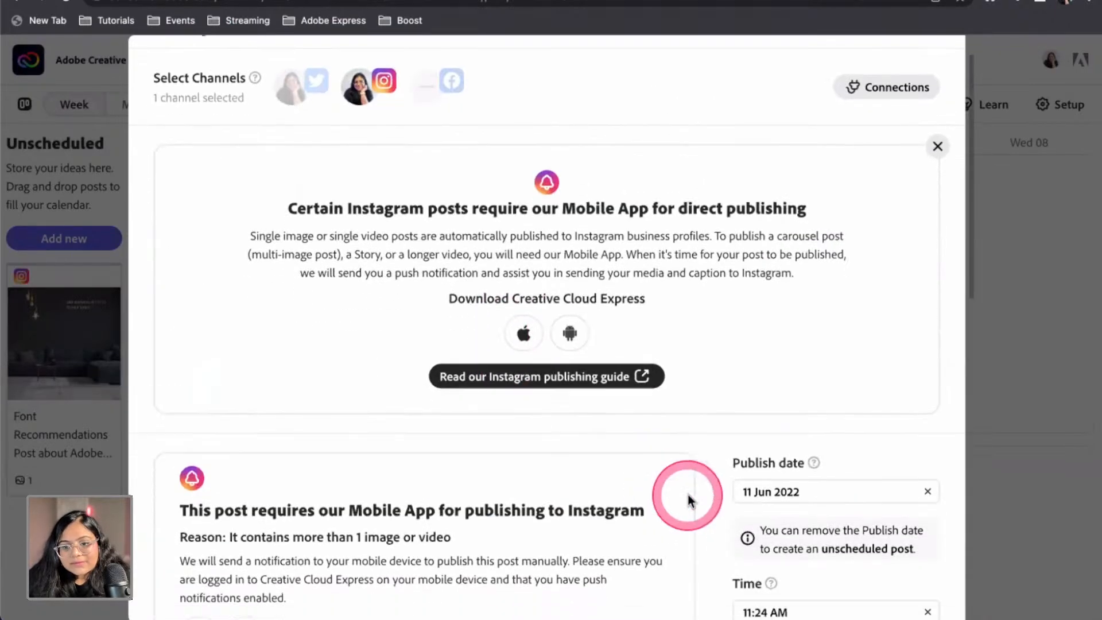
scroll(706, 507, down, 9)
click(792, 143)
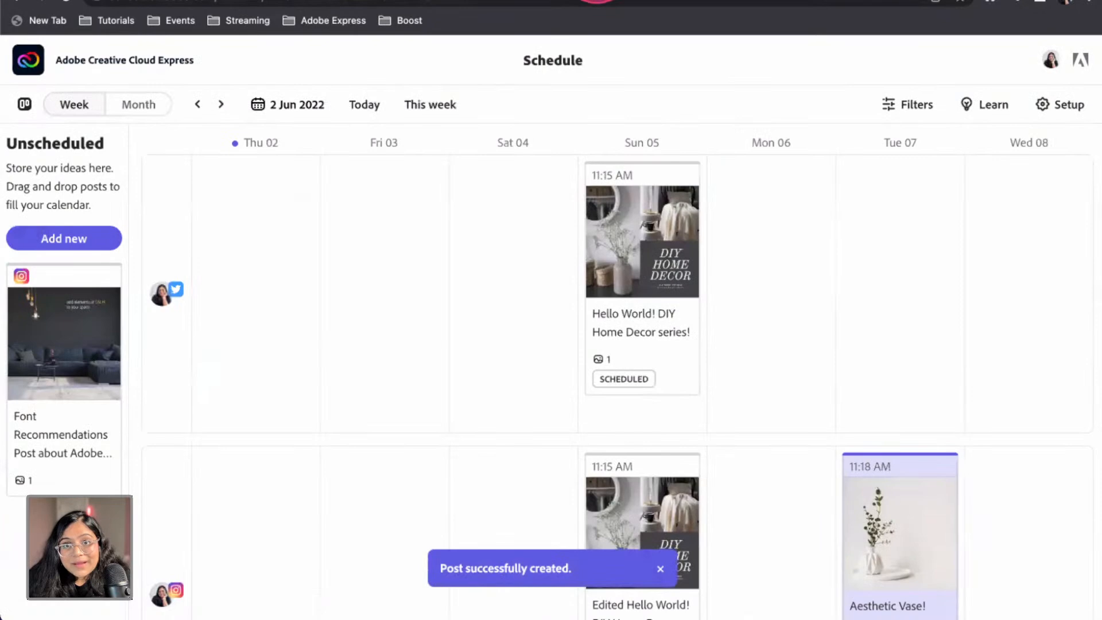
Advance the calendar one week and reopen the ocean carousel post on Sat 11 at 11:24 AM
scroll(741, 573, down, 5)
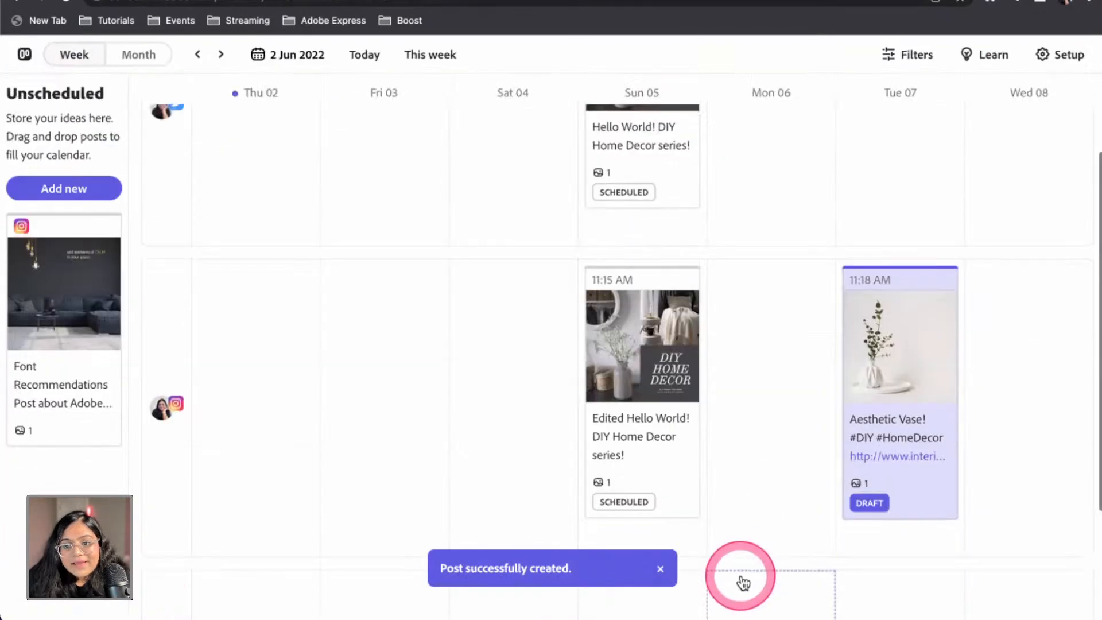
scroll(751, 442, up, 5)
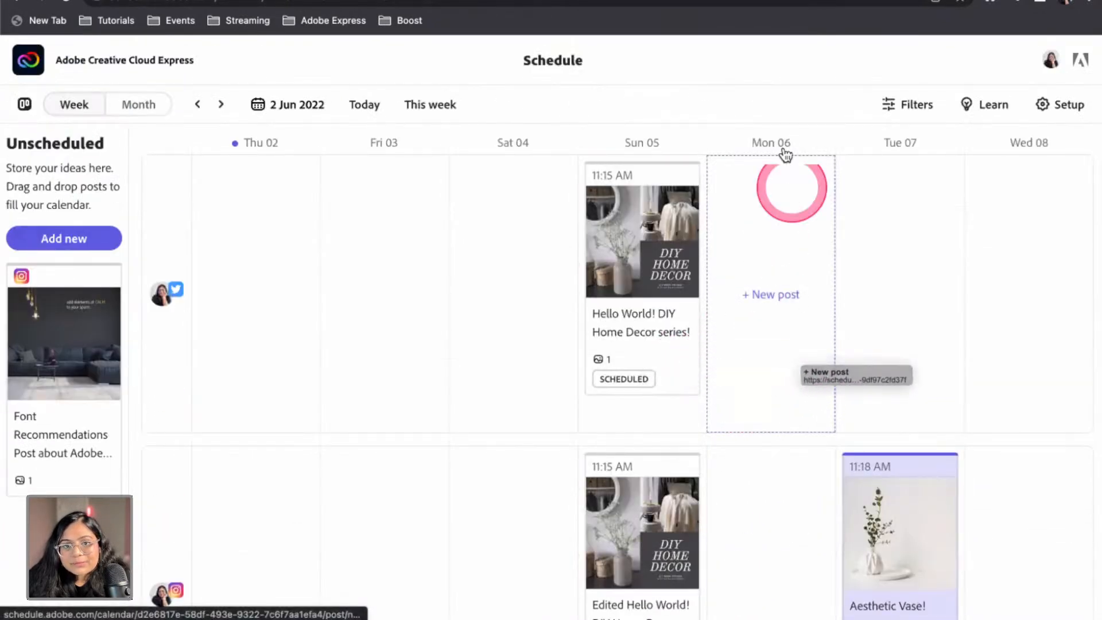
click(221, 105)
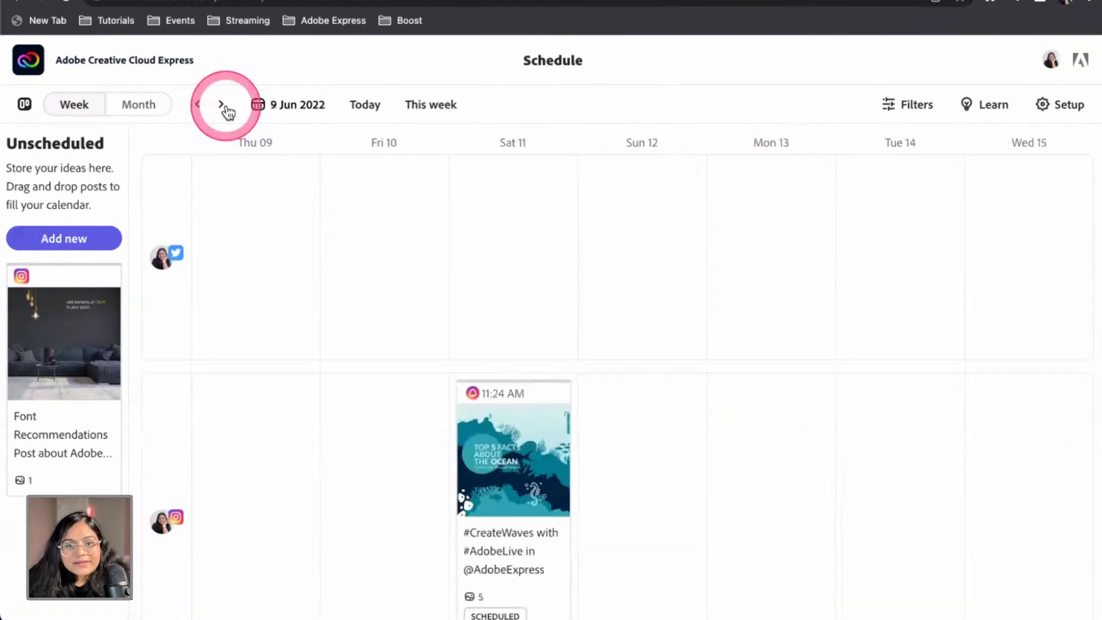
scroll(455, 484, down, 2)
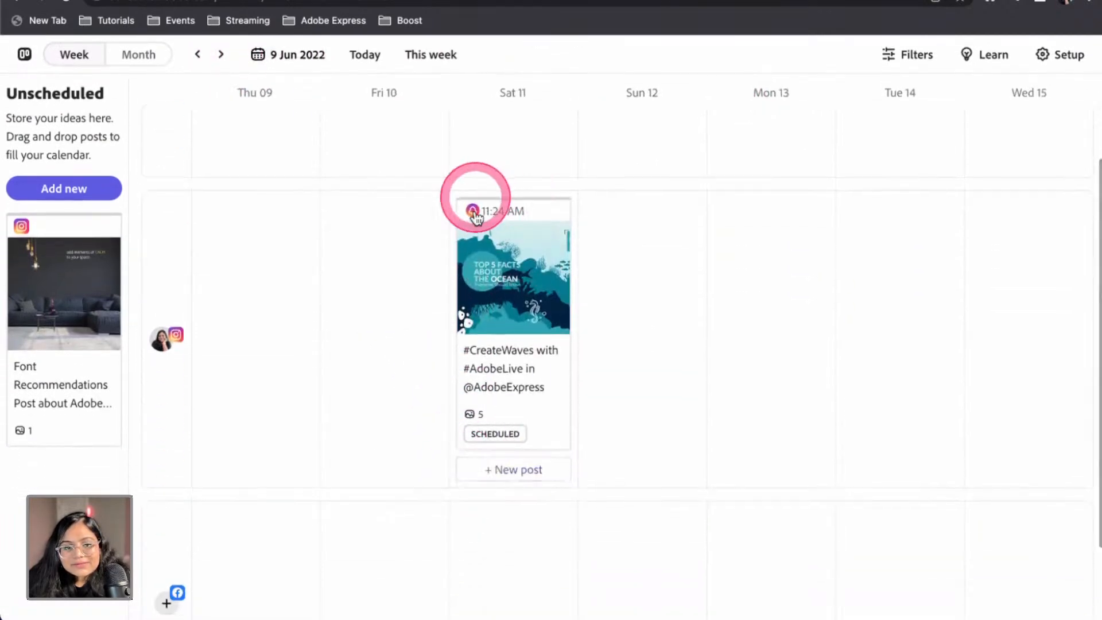
click(493, 306)
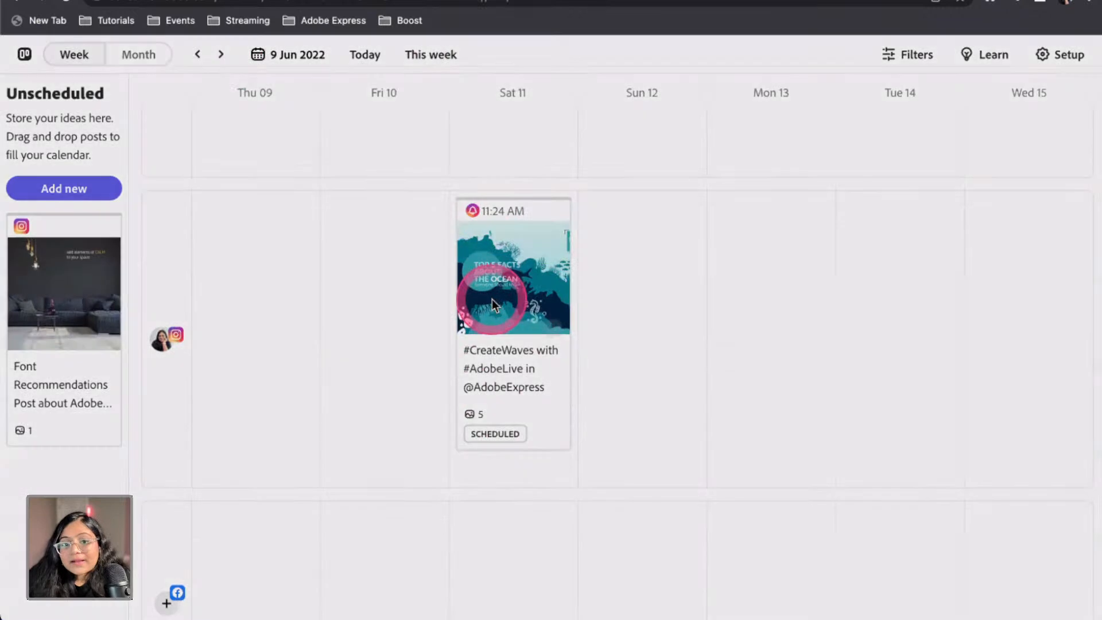
scroll(494, 312, down, 3)
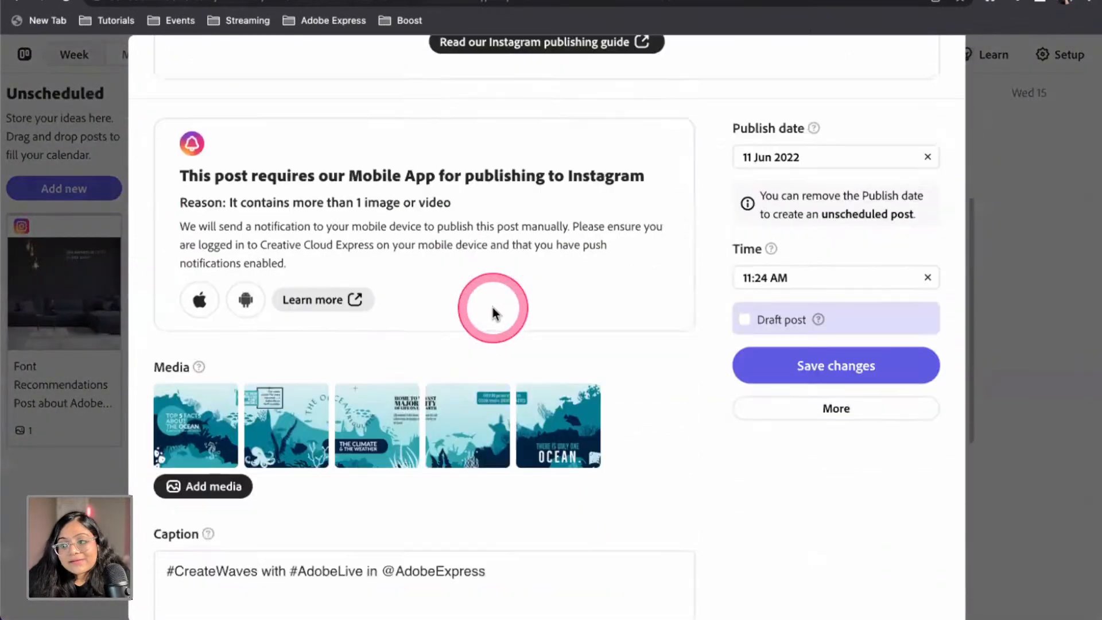